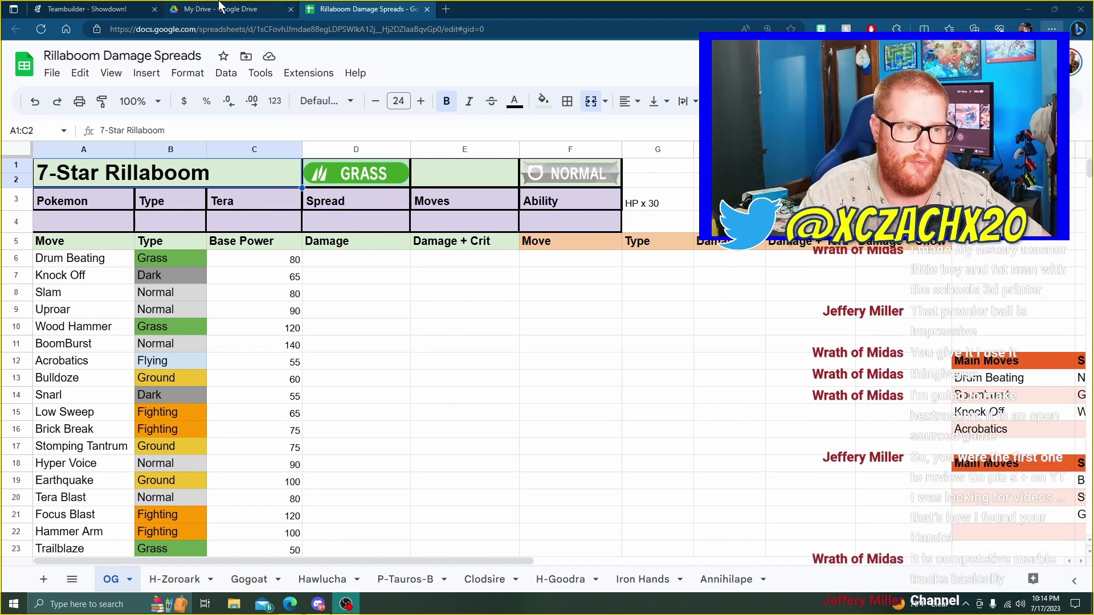
Switch to the Pokémon Showdown Teambuilder and review the first Rillaboom's EVs and nature and the second Rillaboom's Noble Roar and Grassy Terrain.
left_click(80, 9)
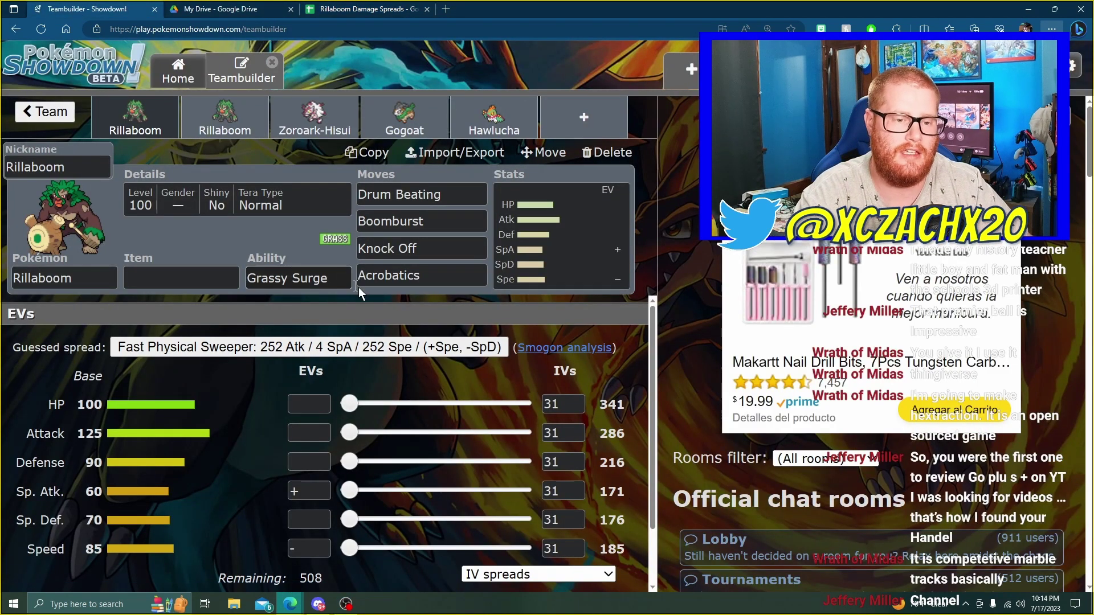
scroll(317, 272, "down", 2)
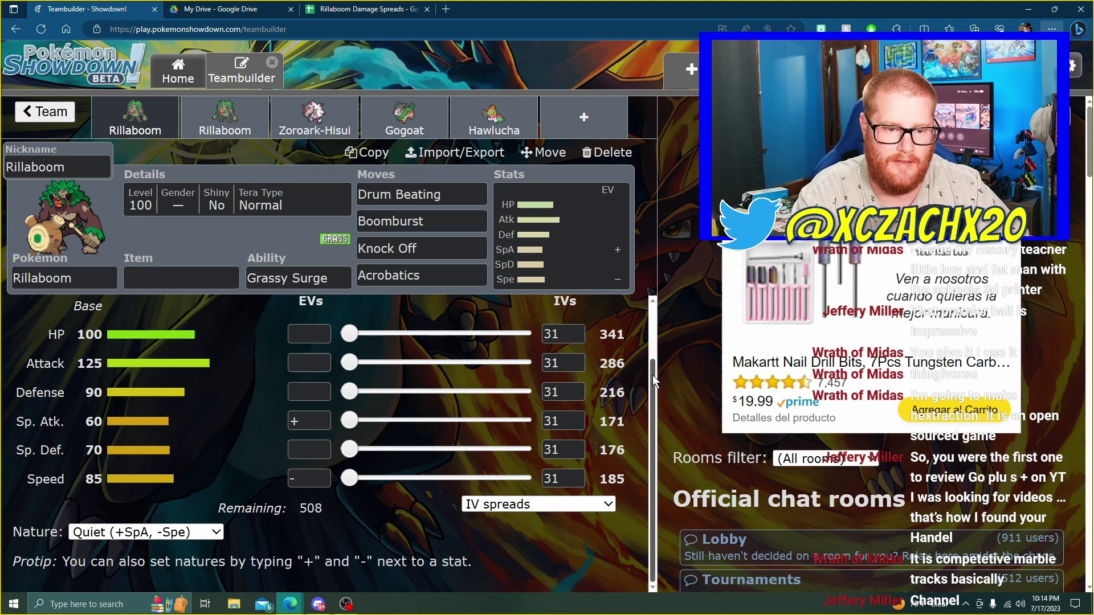
scroll(653, 365, "up", 2)
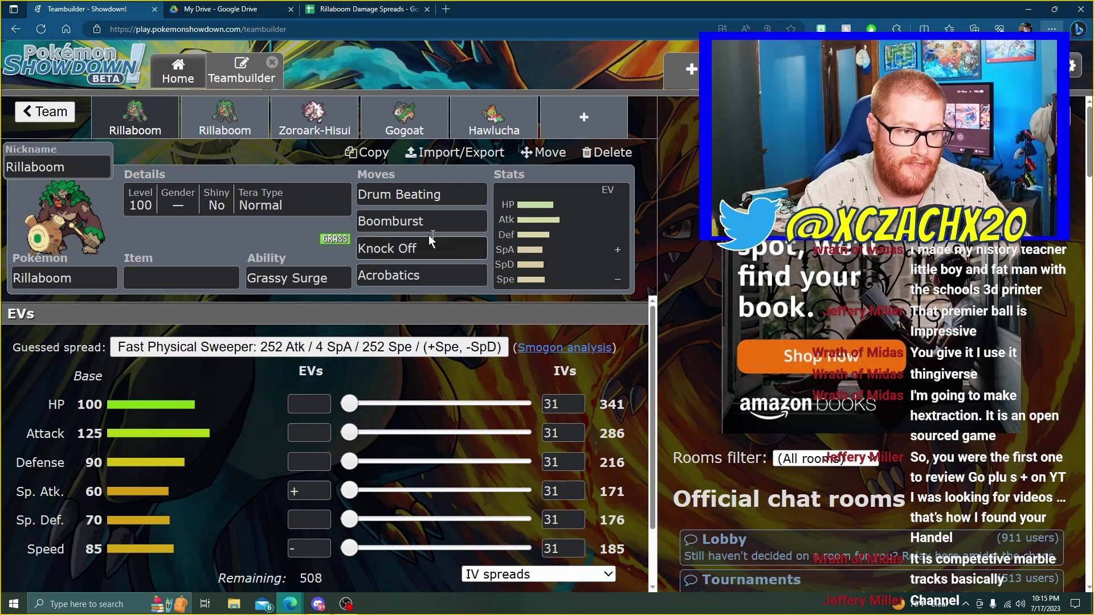
left_click(231, 131)
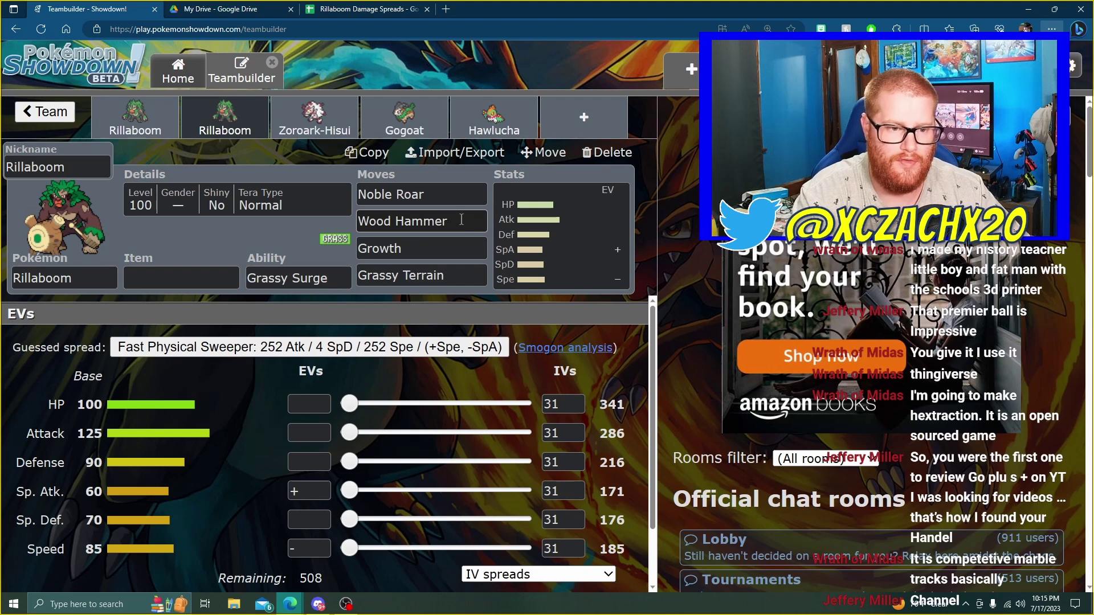
left_click(447, 200)
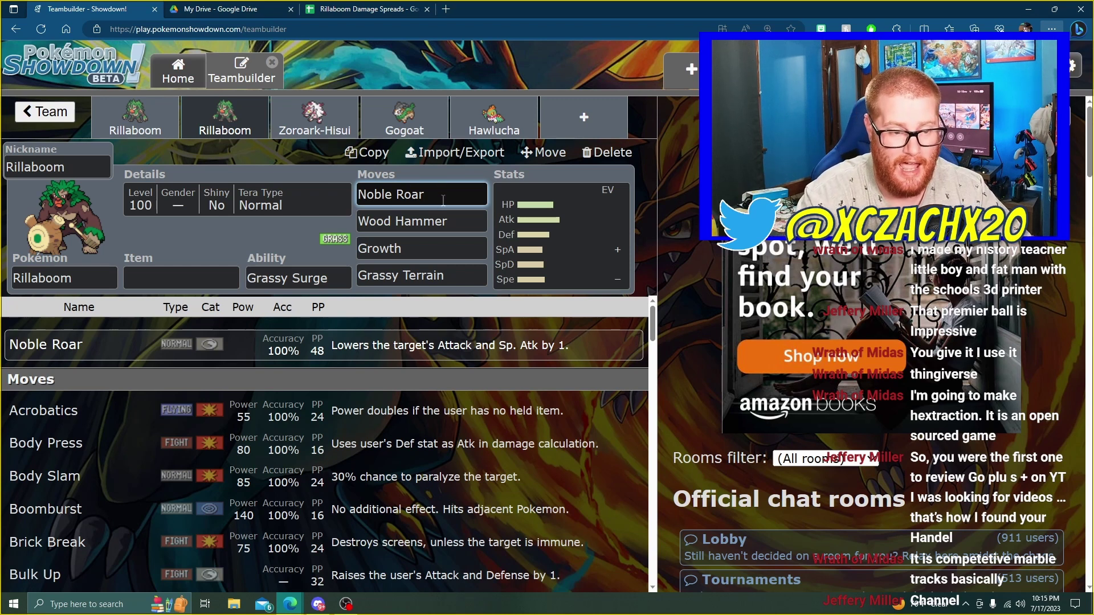
left_click(465, 268)
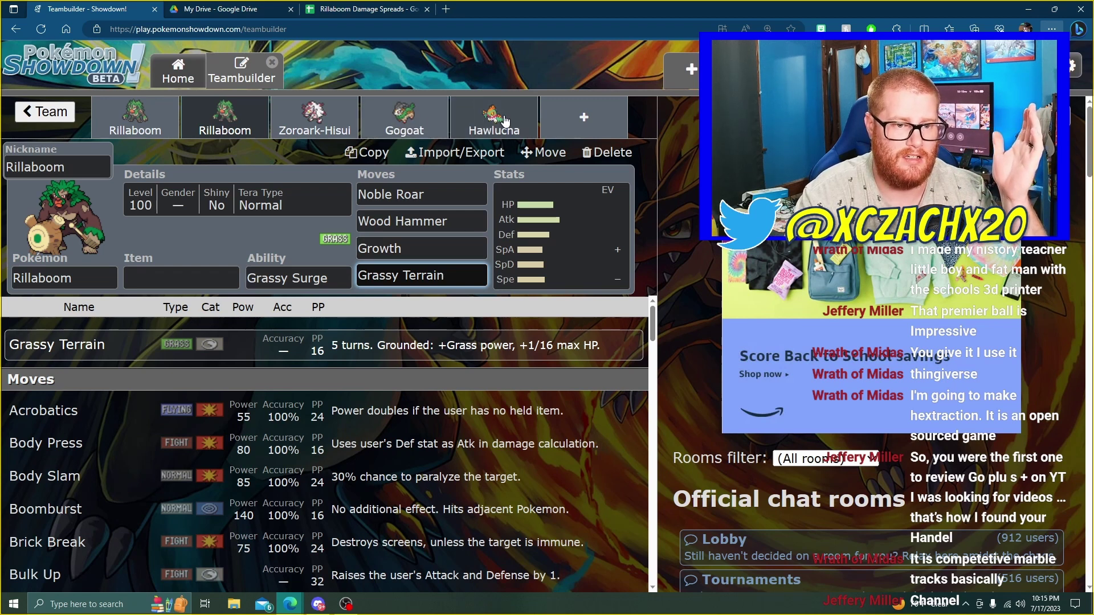
Glance at the Hawlucha and Gogoat sets and return to the second Rillaboom's Growth move details.
left_click(484, 124)
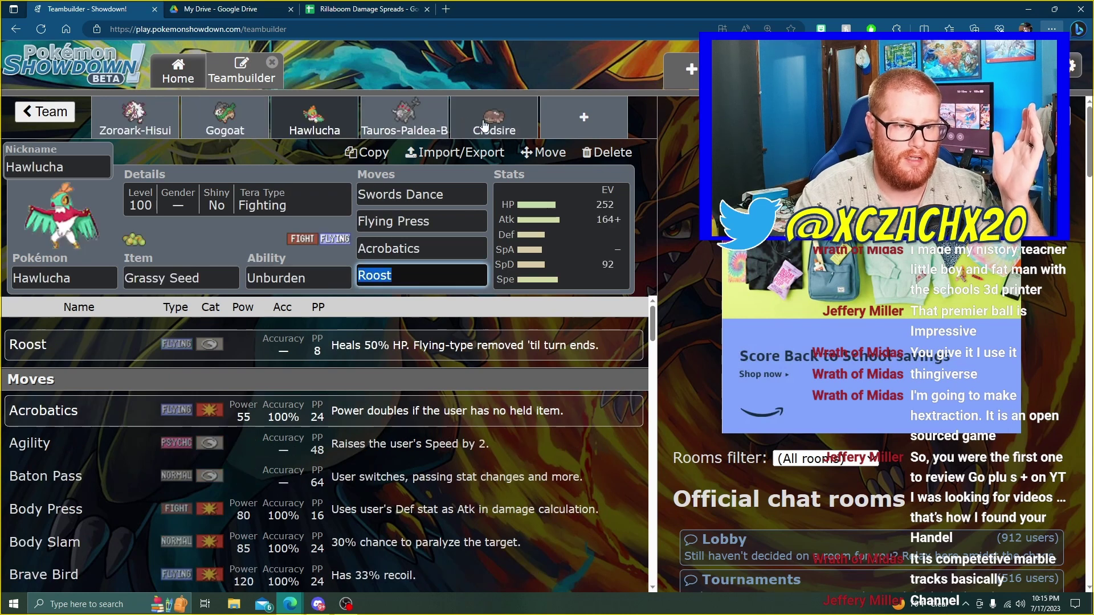
left_click(229, 126)
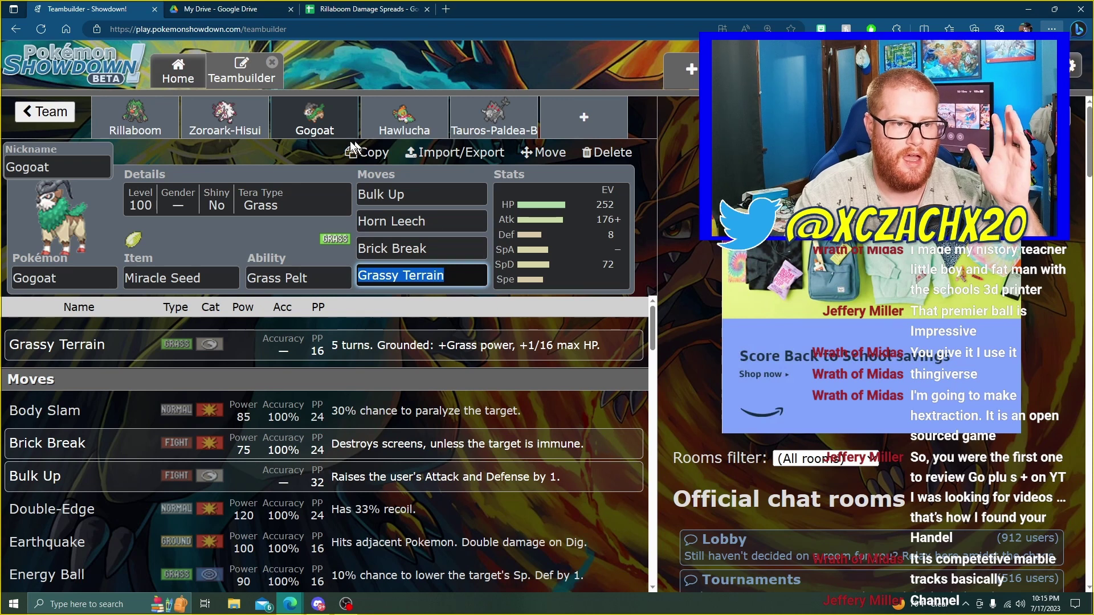
left_click(135, 119)
left_click(429, 249)
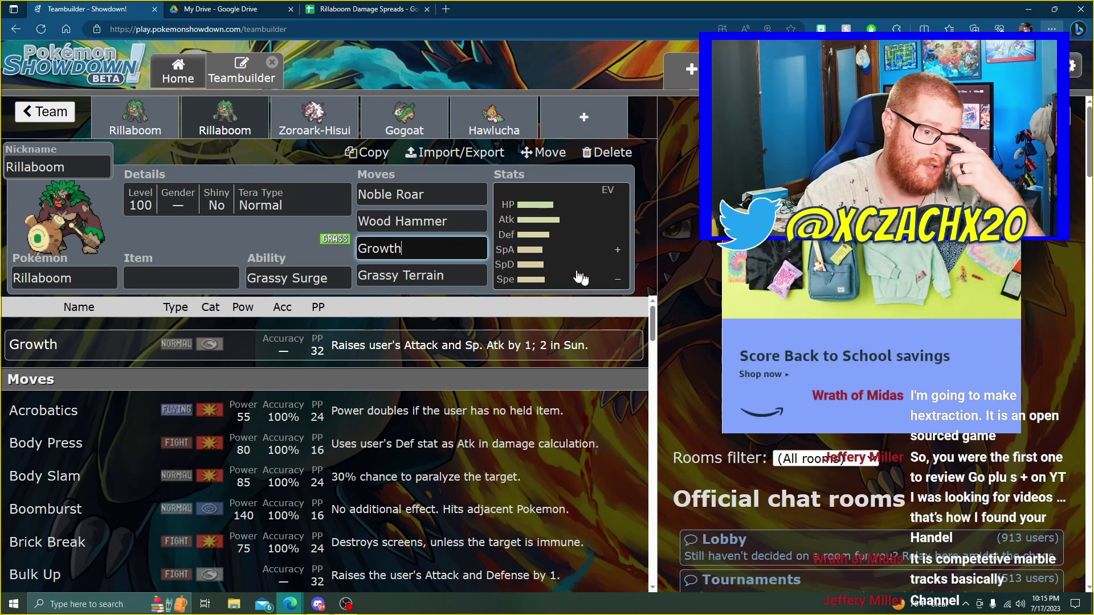
Examine the first Rillaboom's Boomburst move and Sp. Atk. stat, and compare them with the second Rillaboom's Growth move.
left_click(199, 121)
left_click(423, 221)
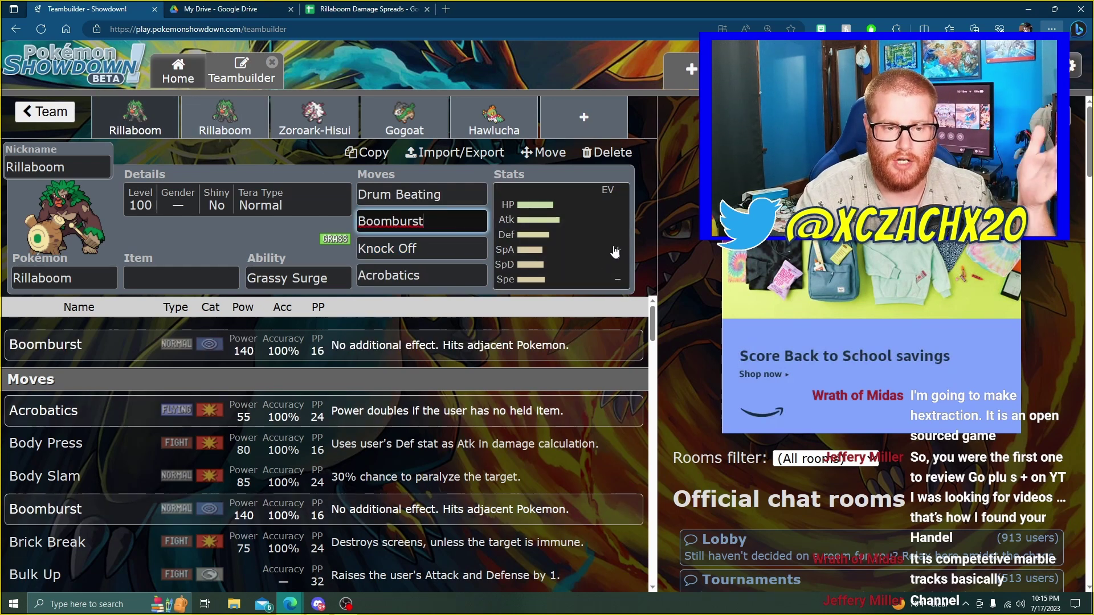
left_click(592, 239)
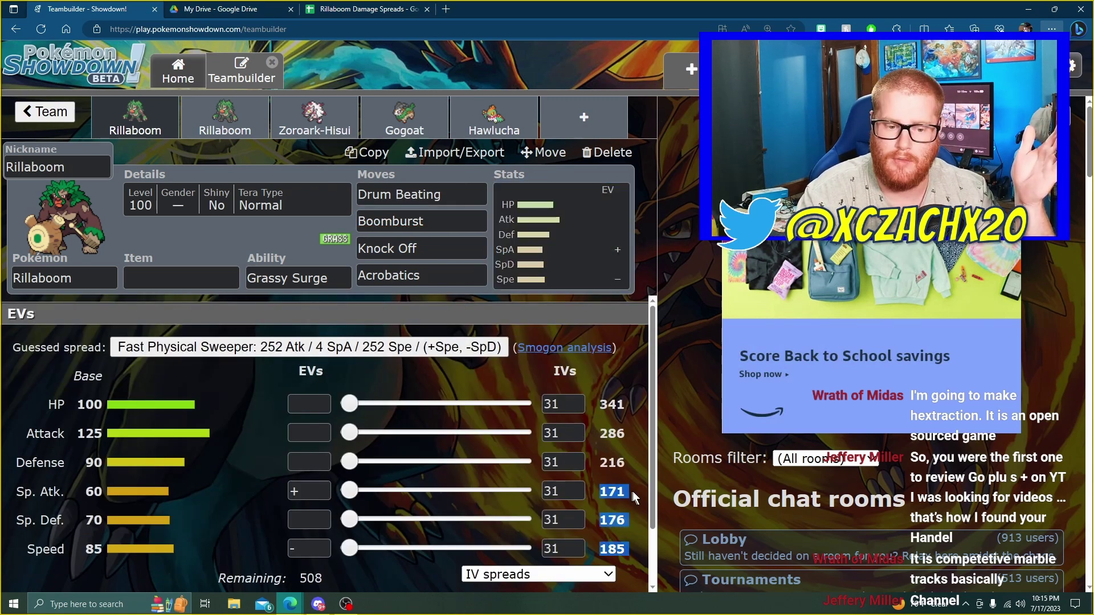
left_click(610, 490)
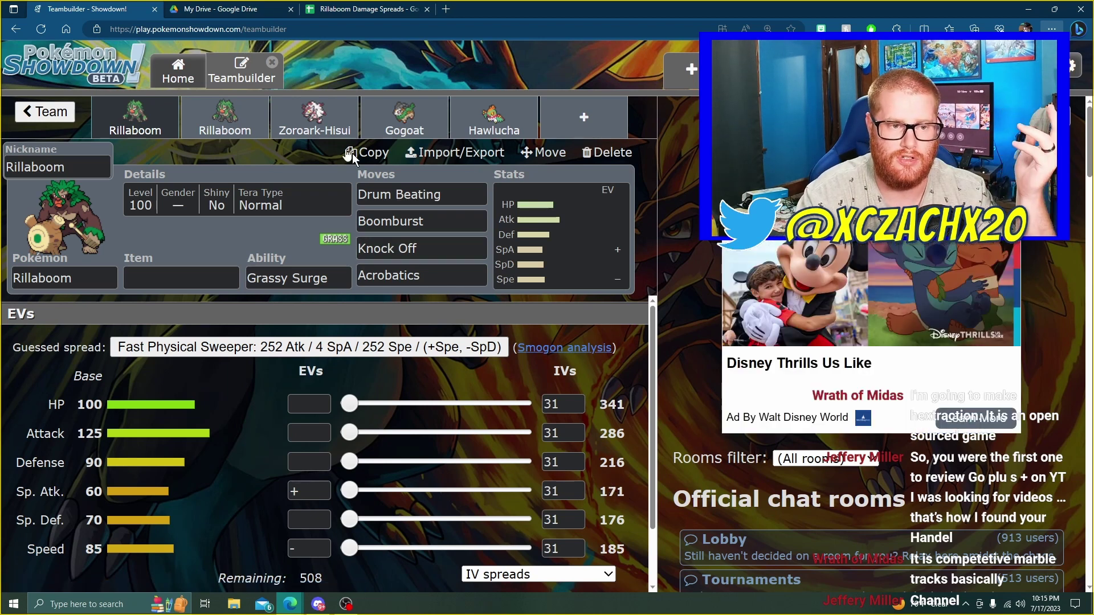
left_click(231, 117)
left_click(435, 245)
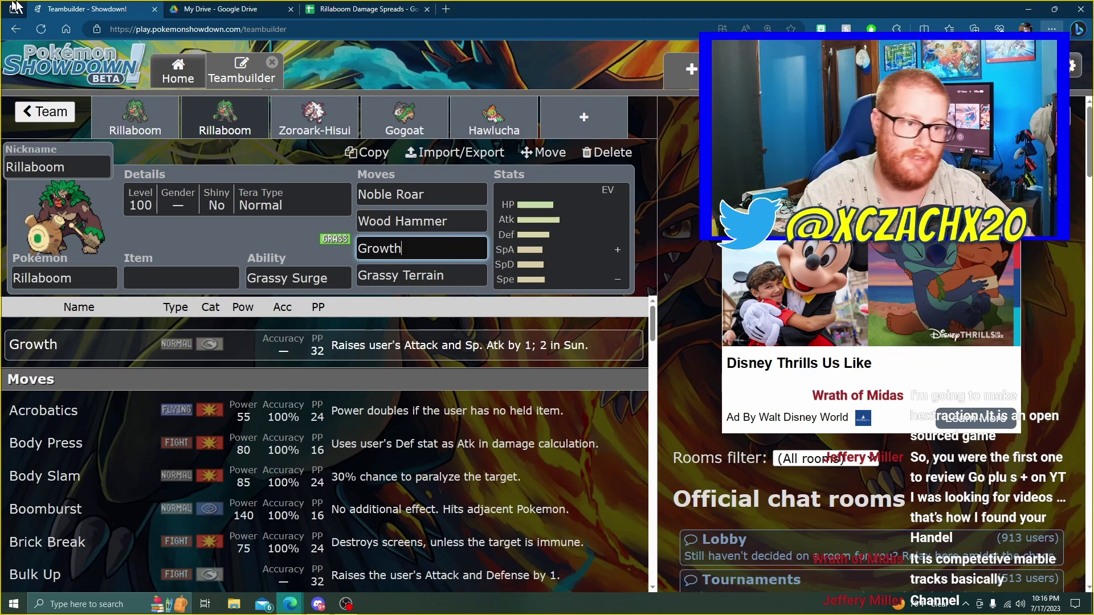
Look through the counter sets in the Teambuilder one by one, from Zoroark-Hisui to Annihilape.
left_click(362, 9)
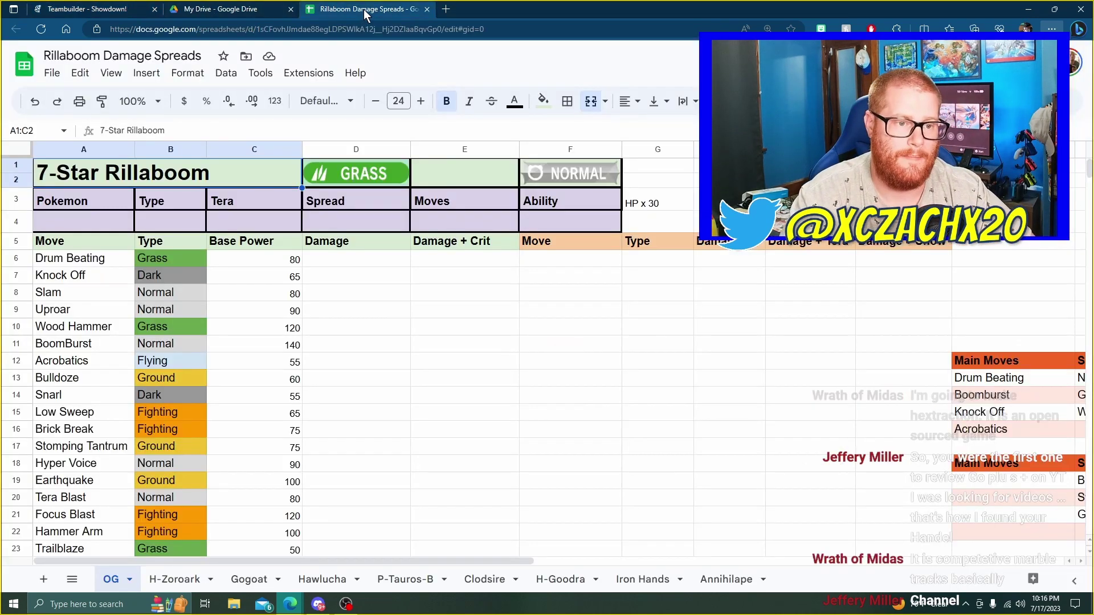
left_click(93, 9)
left_click(314, 120)
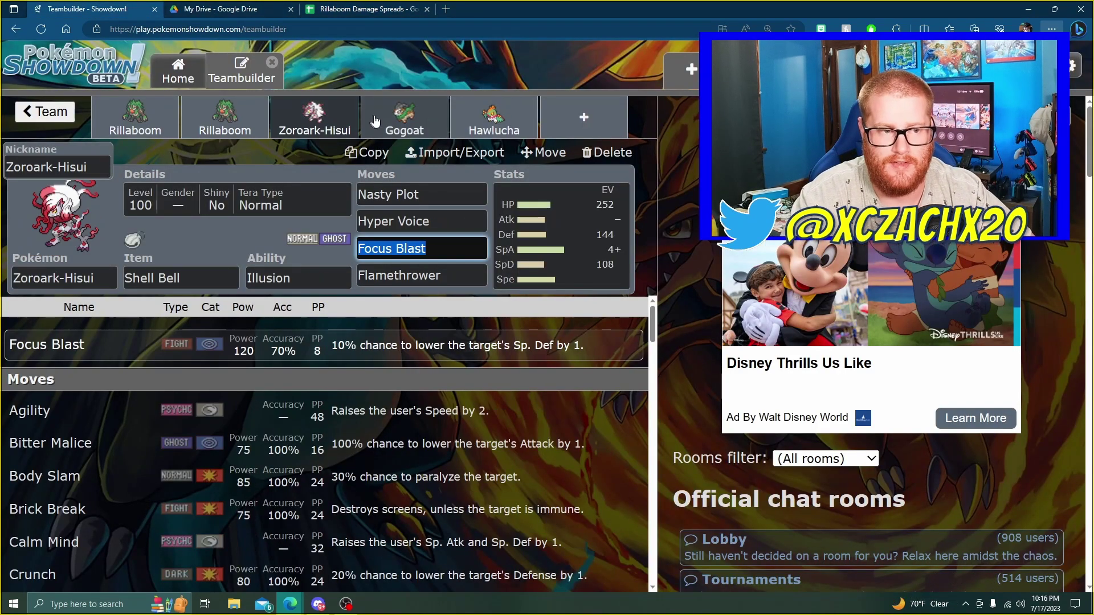
left_click(405, 126)
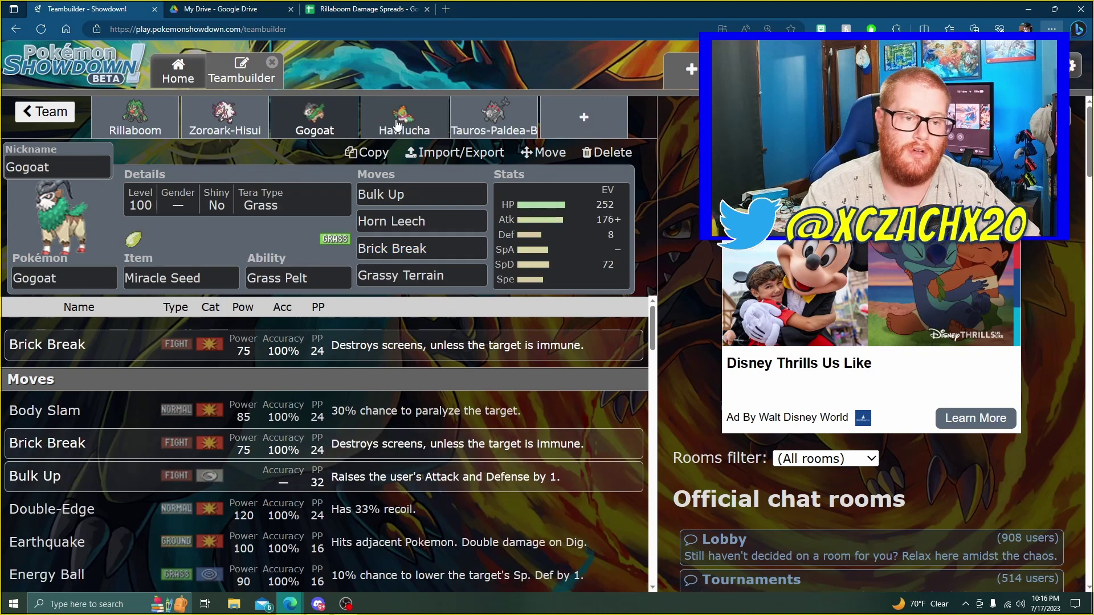
left_click(398, 126)
left_click(400, 119)
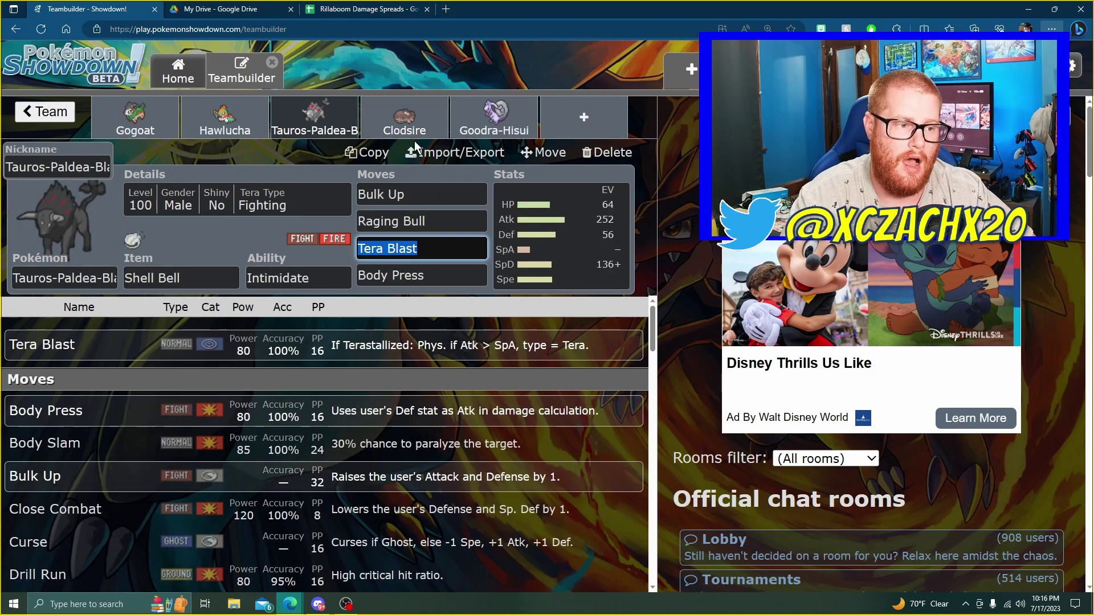
left_click(413, 121)
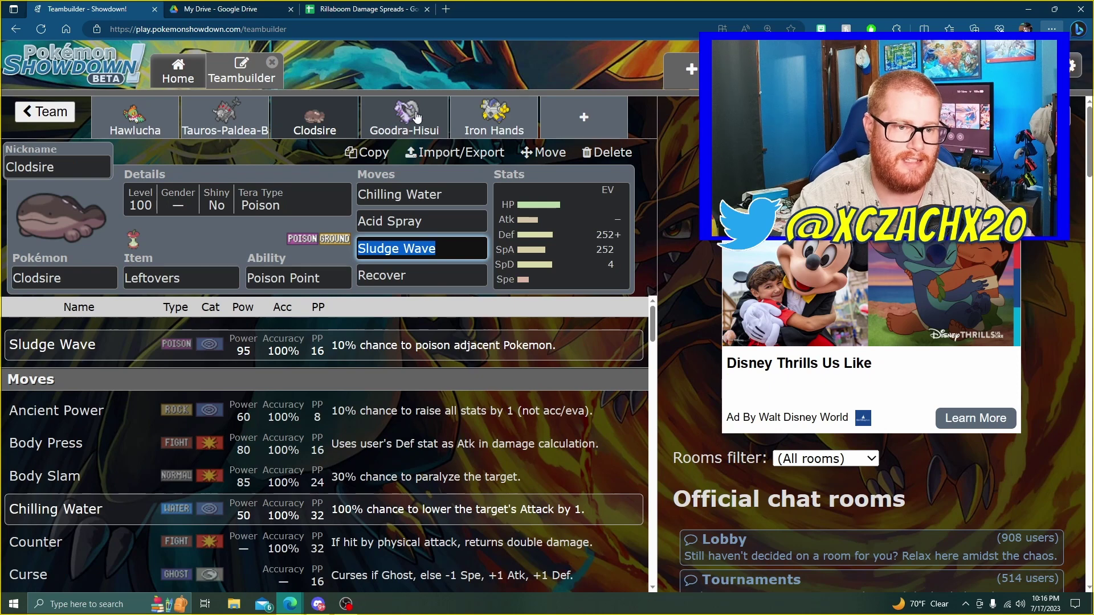
left_click(418, 117)
left_click(418, 117)
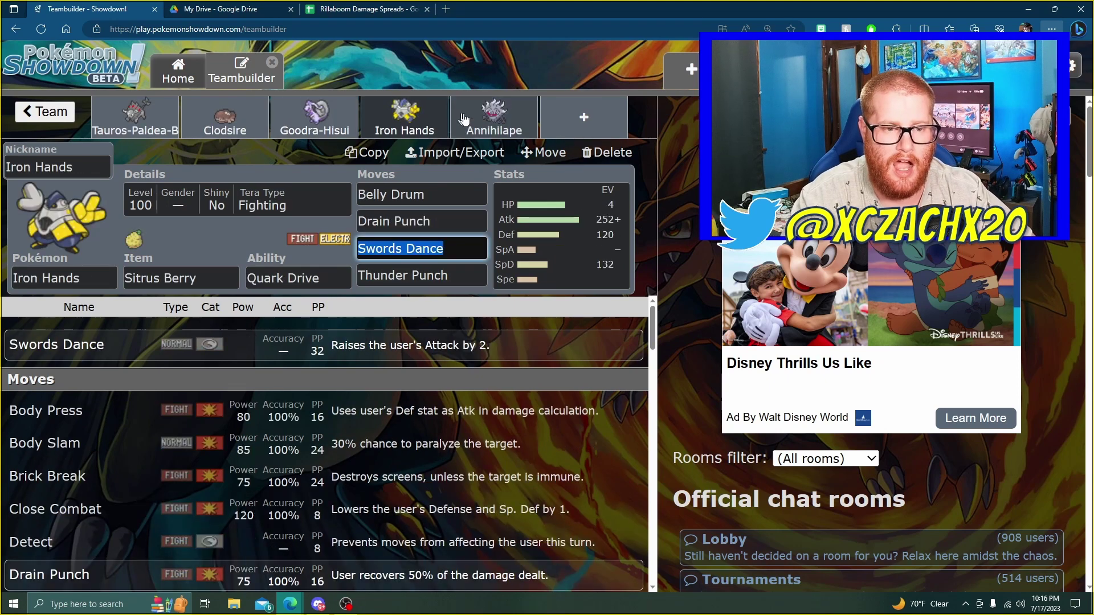
left_click(464, 120)
Switch to the Rillaboom Damage Spreads spreadsheet and review the moves, types and base powers on the OG sheet, including Drum Beating and Trailblaze.
left_click(370, 10)
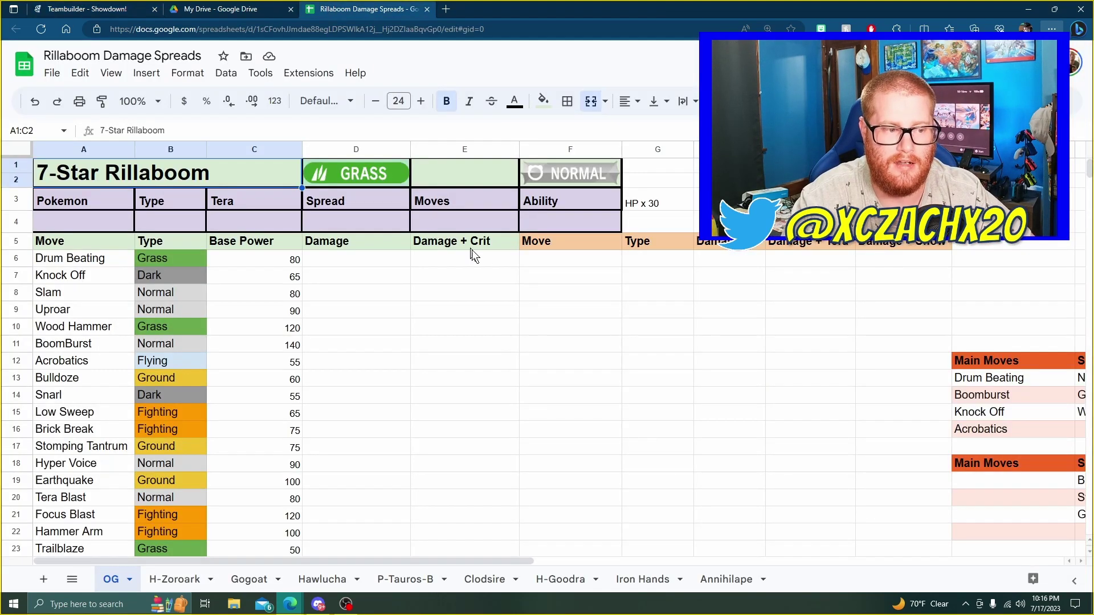
scroll(488, 270, "down", 1)
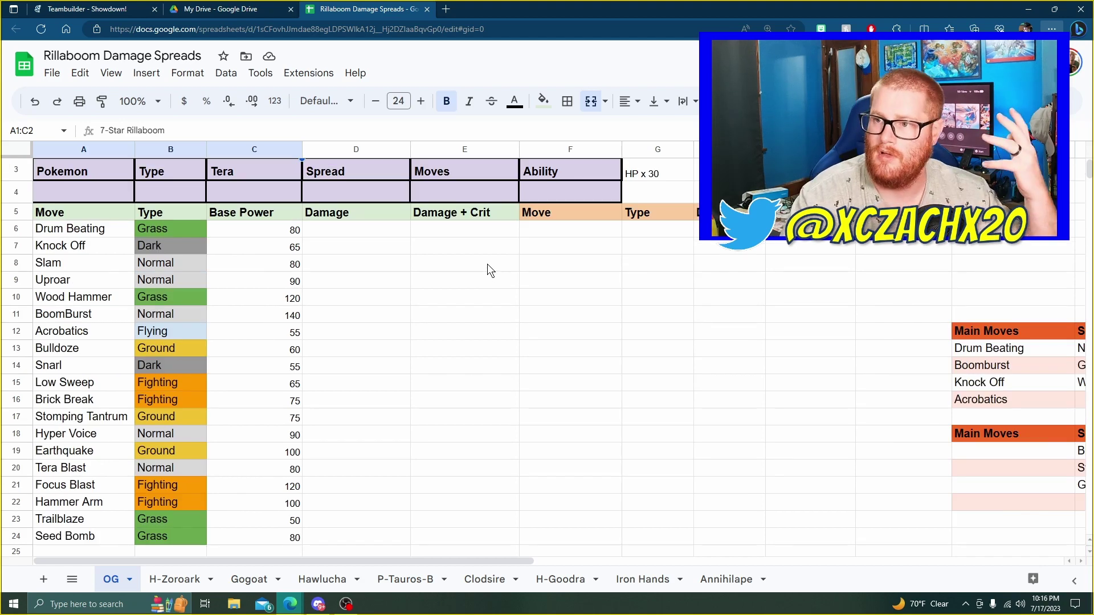
scroll(488, 271, "down", 1)
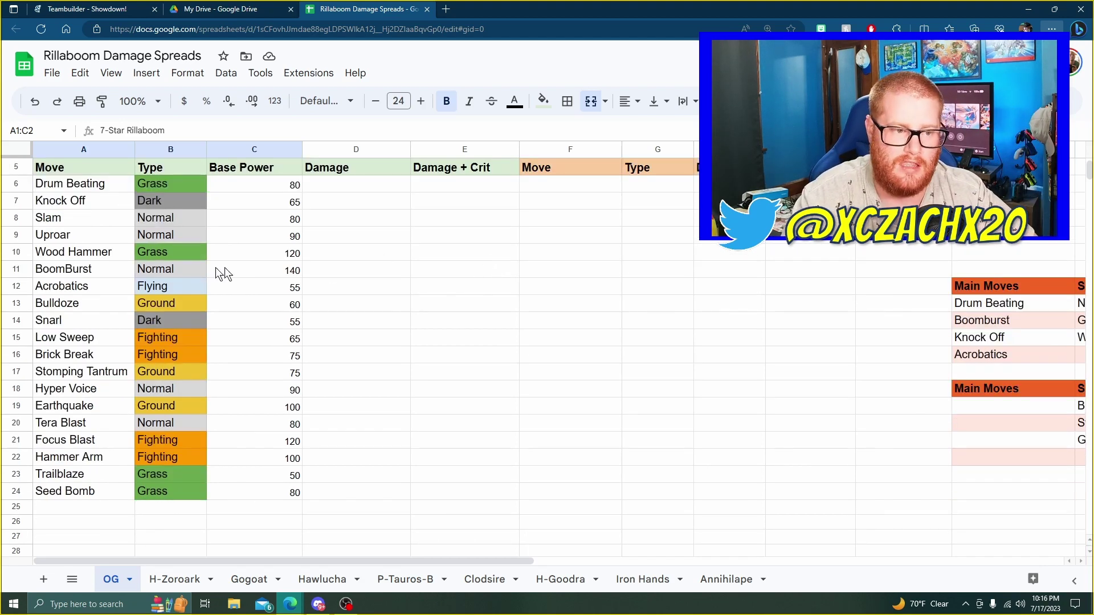
scroll(456, 317, "up", 1)
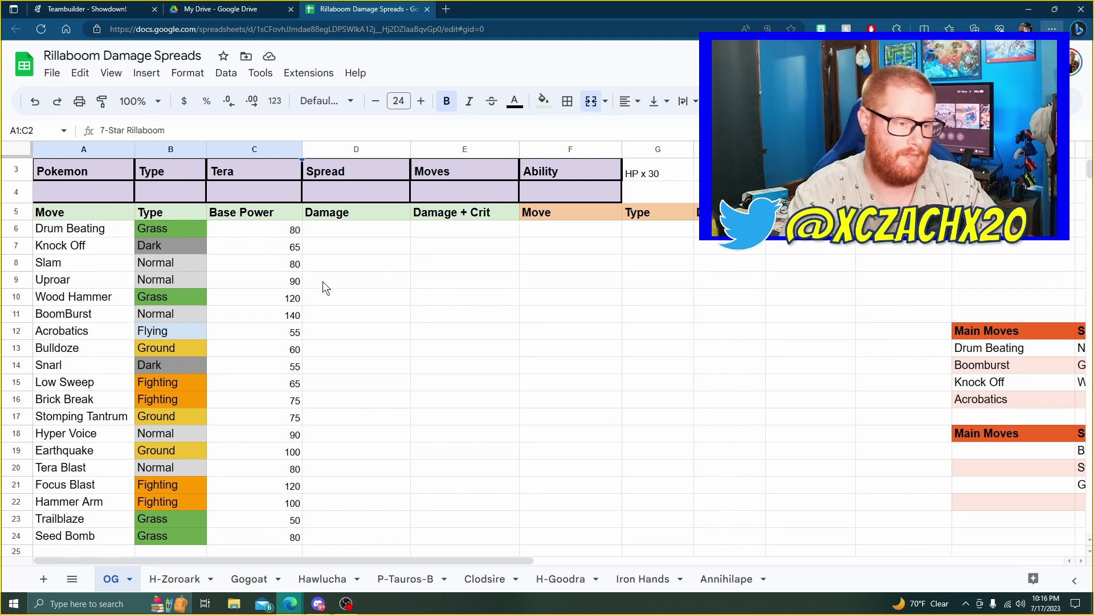
scroll(281, 254, "up", 1)
scroll(208, 261, "down", 1)
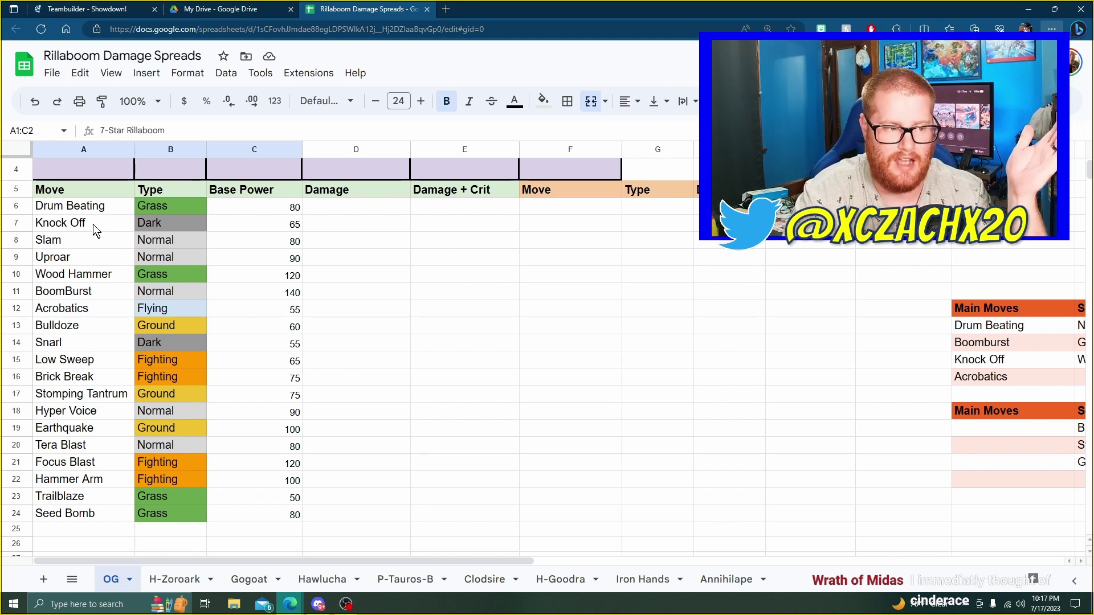
left_click(115, 204)
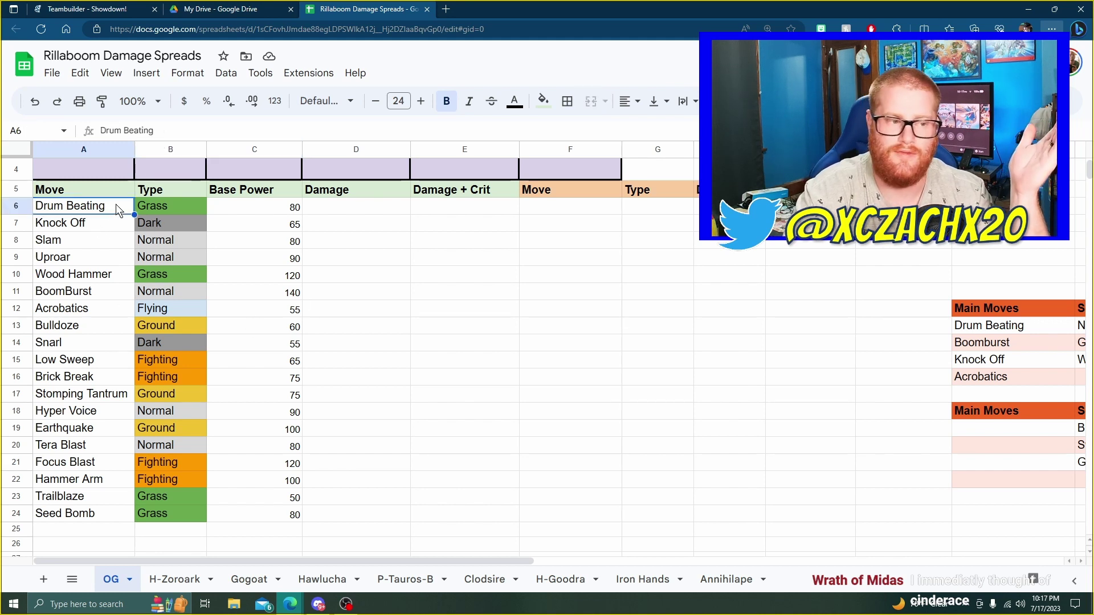
left_click(120, 262)
left_click(94, 498)
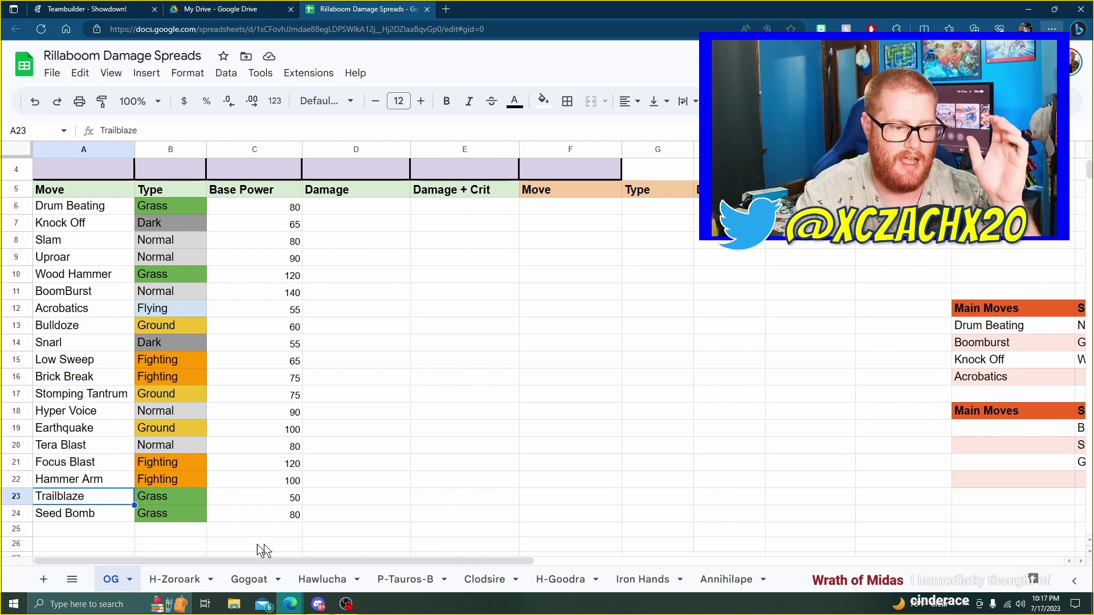
Open the H-Zoroark sheet and examine its set details and damage tables.
left_click(175, 581)
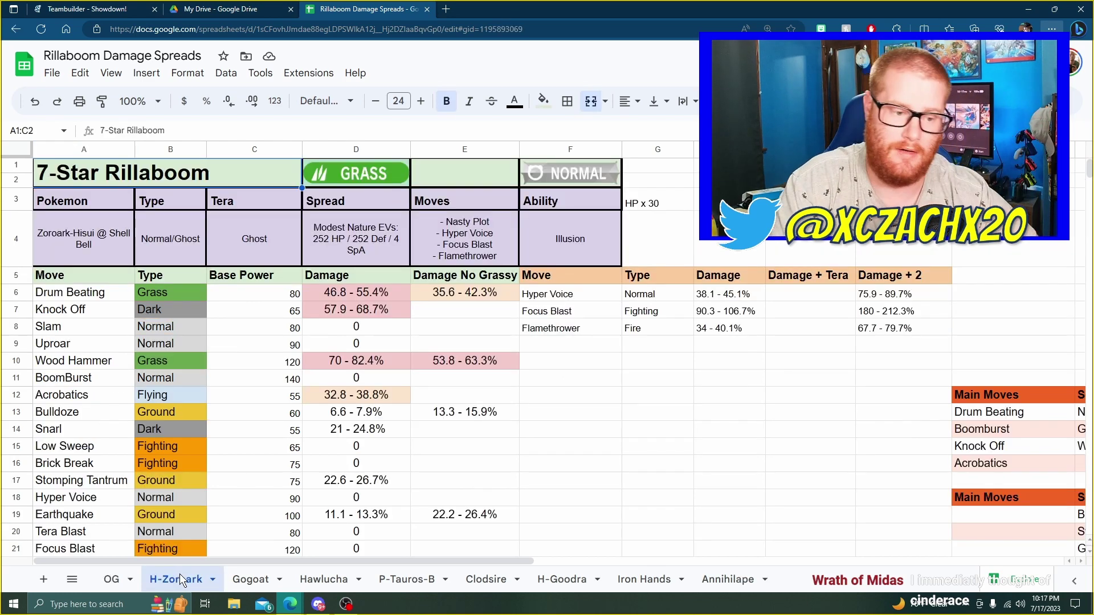
scroll(513, 393, "down", 1)
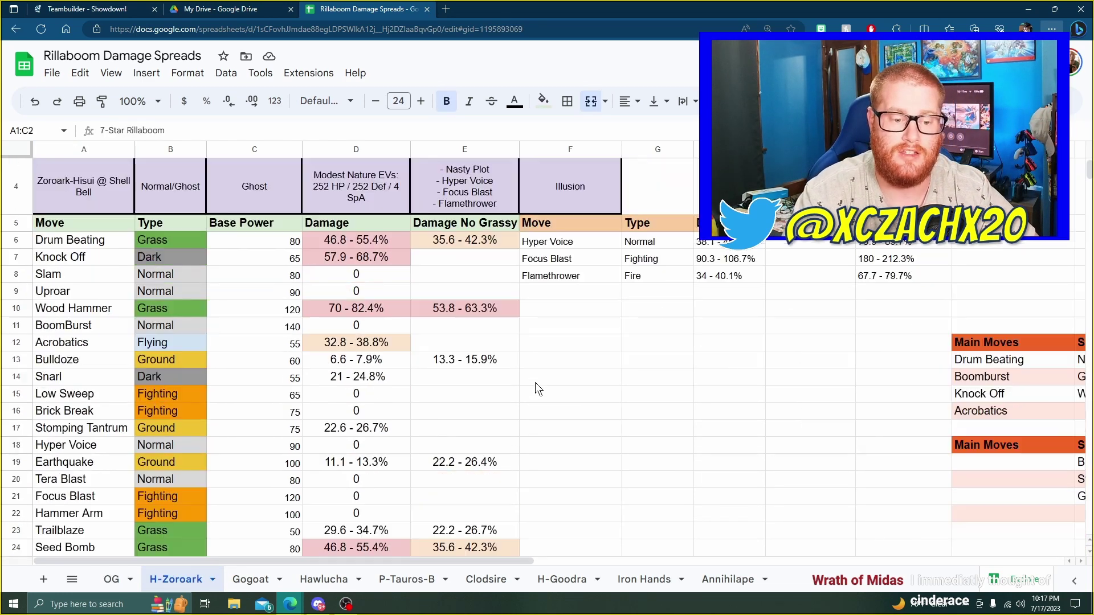
scroll(539, 381, "up", 1)
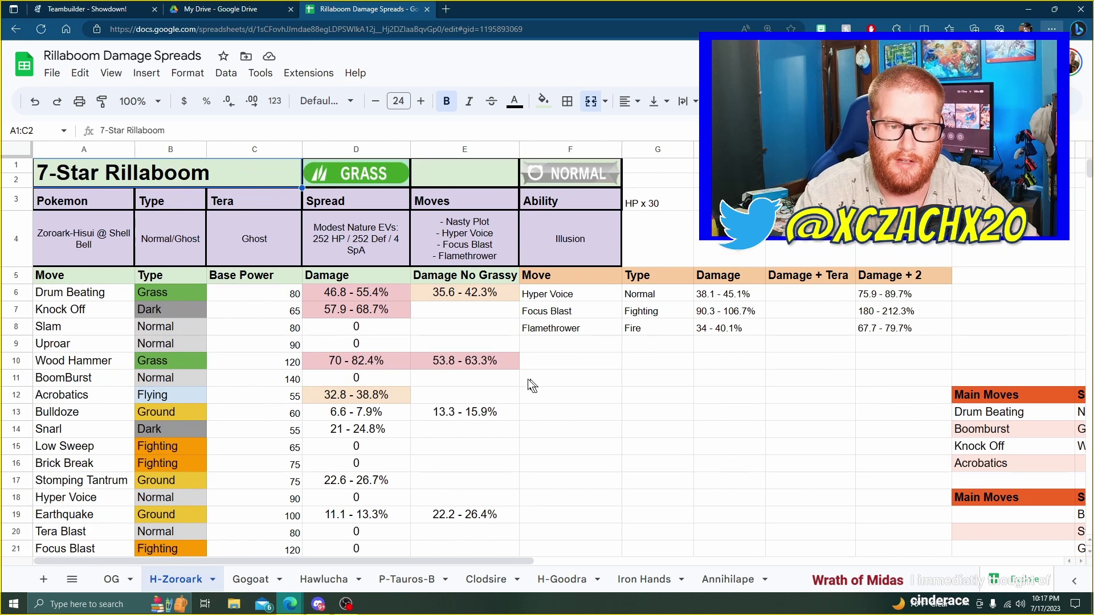
Return to the Teambuilder and display Zoroark-Hisui's EV spread.
left_click(97, 8)
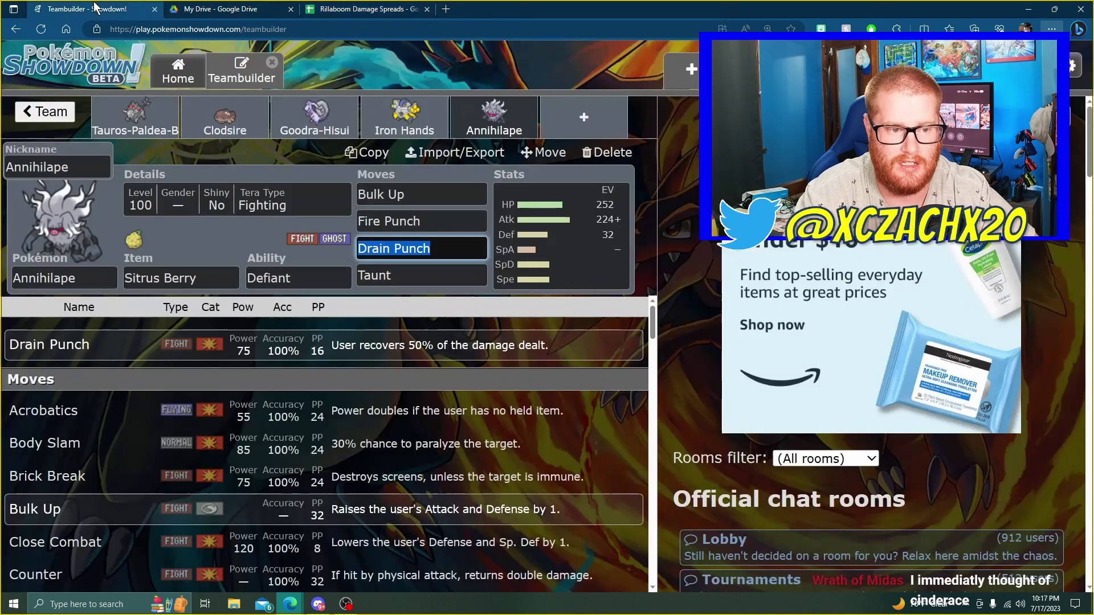
left_click(225, 120)
left_click(139, 119)
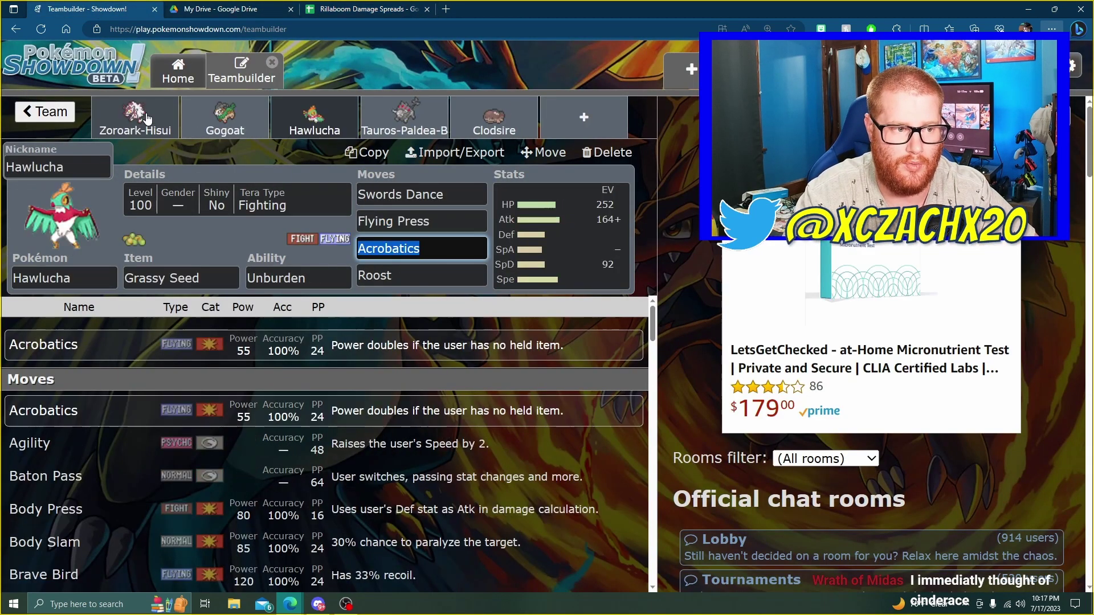
left_click(142, 120)
left_click(590, 273)
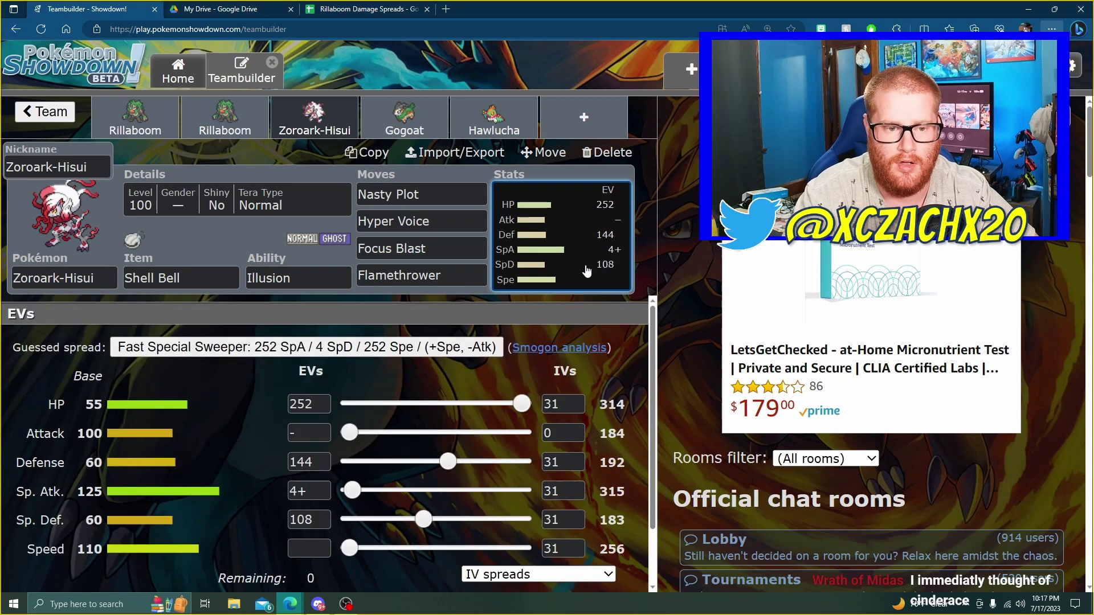
Go back to the H-Zoroark damage sheet and select the Damage cell for Drum Beating.
left_click(344, 10)
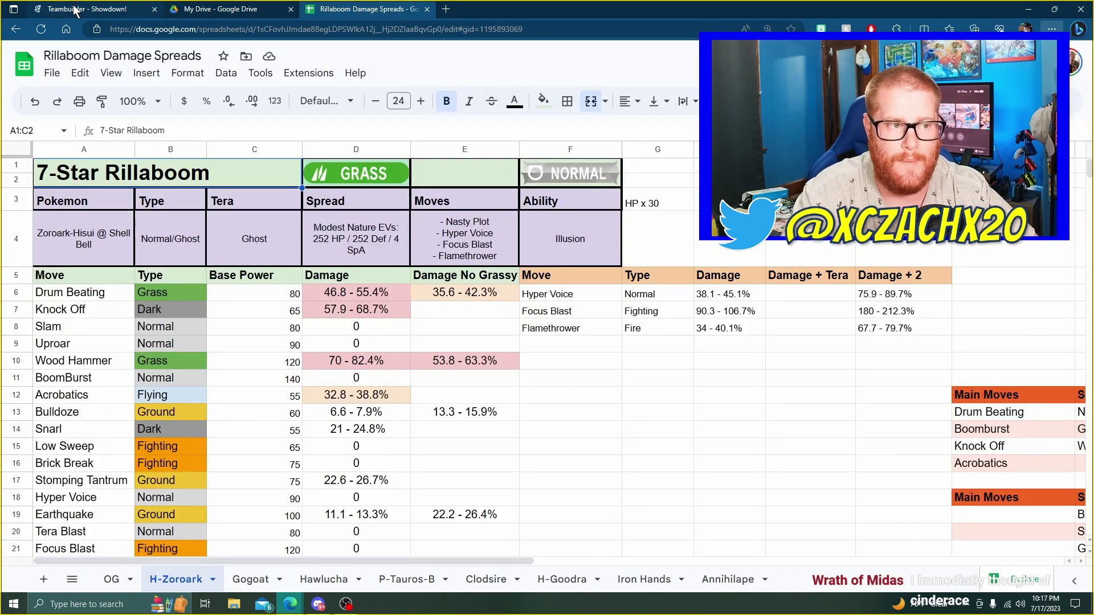
mouse_move(76, 11)
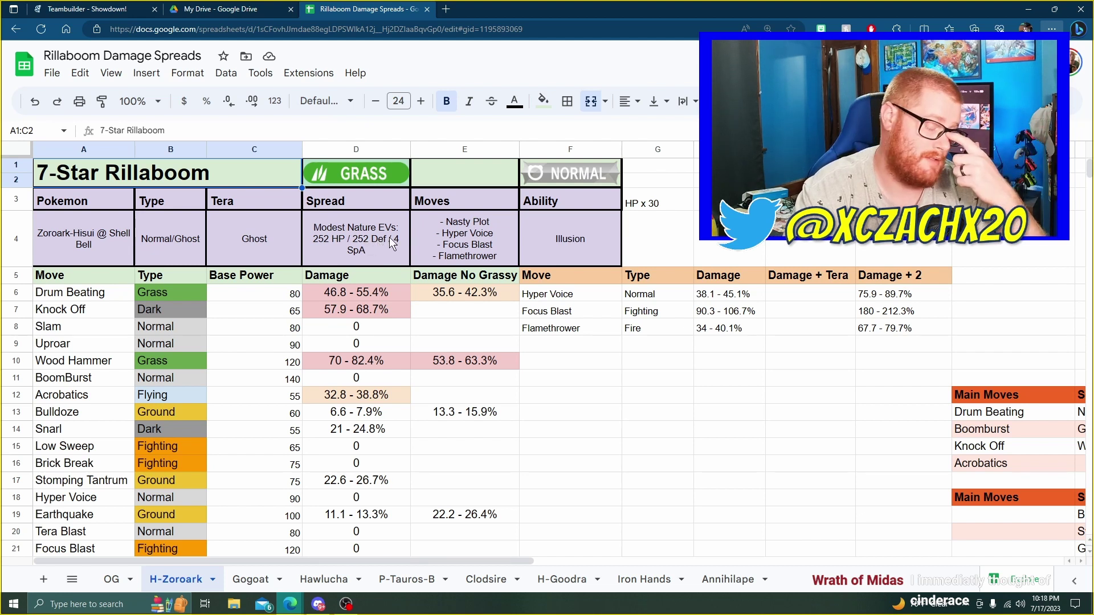
left_click(364, 296)
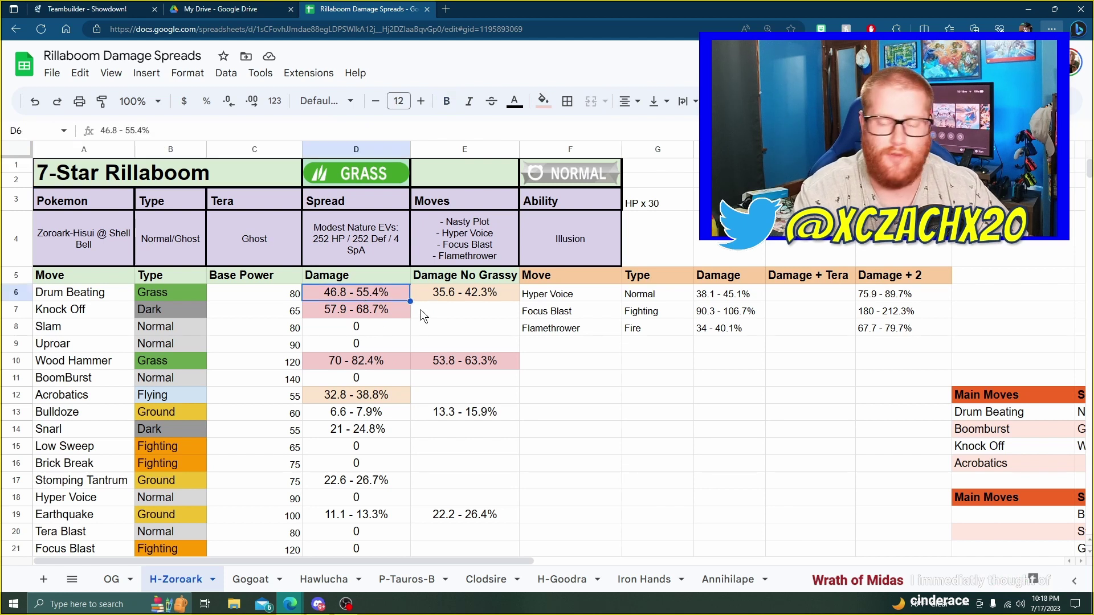
Compare the Drum Beating, Knock Off and Wood Hammer damage on the H-Zoroark sheet, including the Damage No Grassy values.
left_click(450, 298)
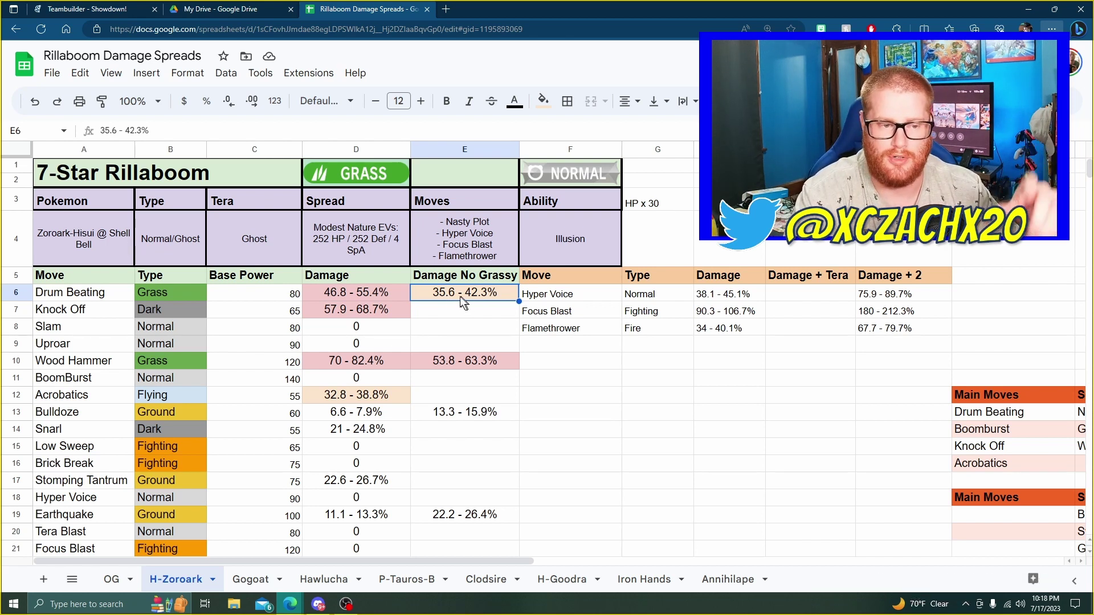
left_click(376, 292)
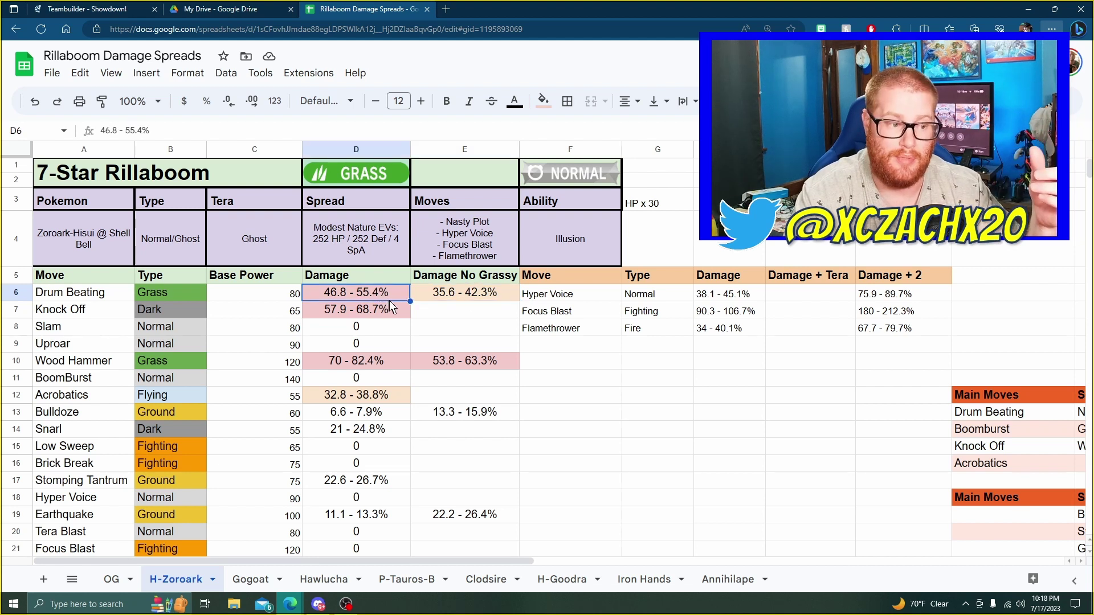
left_click(388, 309)
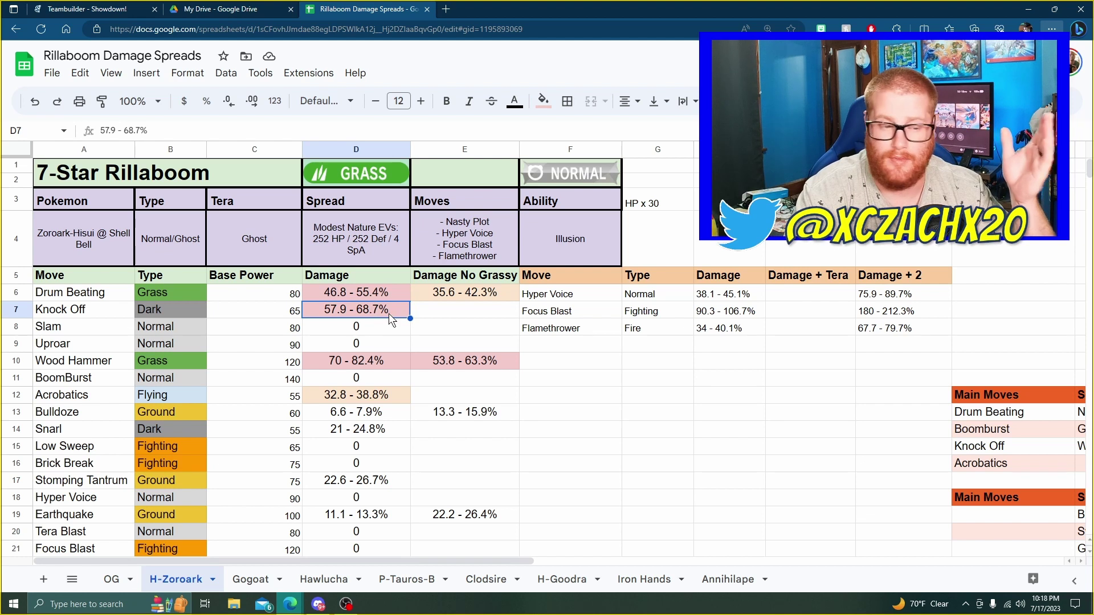
left_click(387, 362)
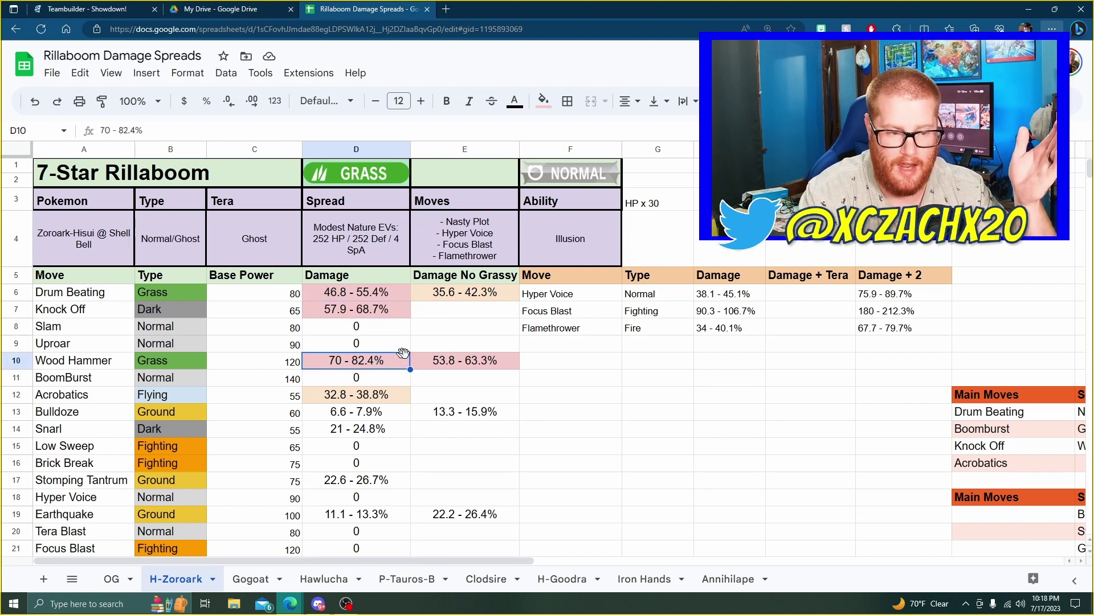
left_click(482, 363)
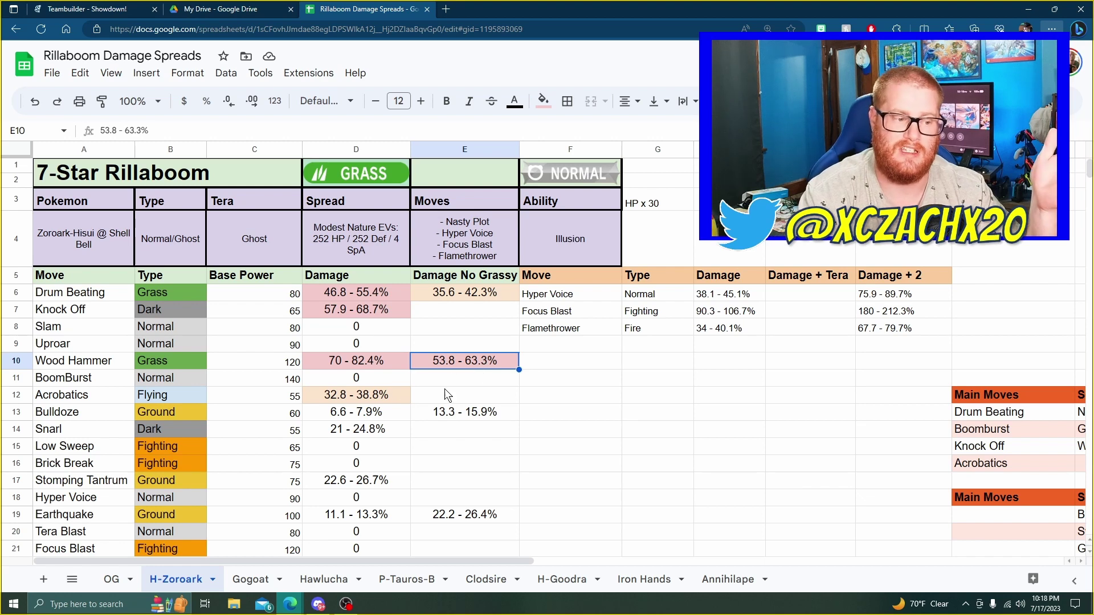
Check the Acrobatics and Seed Bomb damage against Zoroark-Hisui and look over the rest of the move table.
scroll(447, 391, "down", 3)
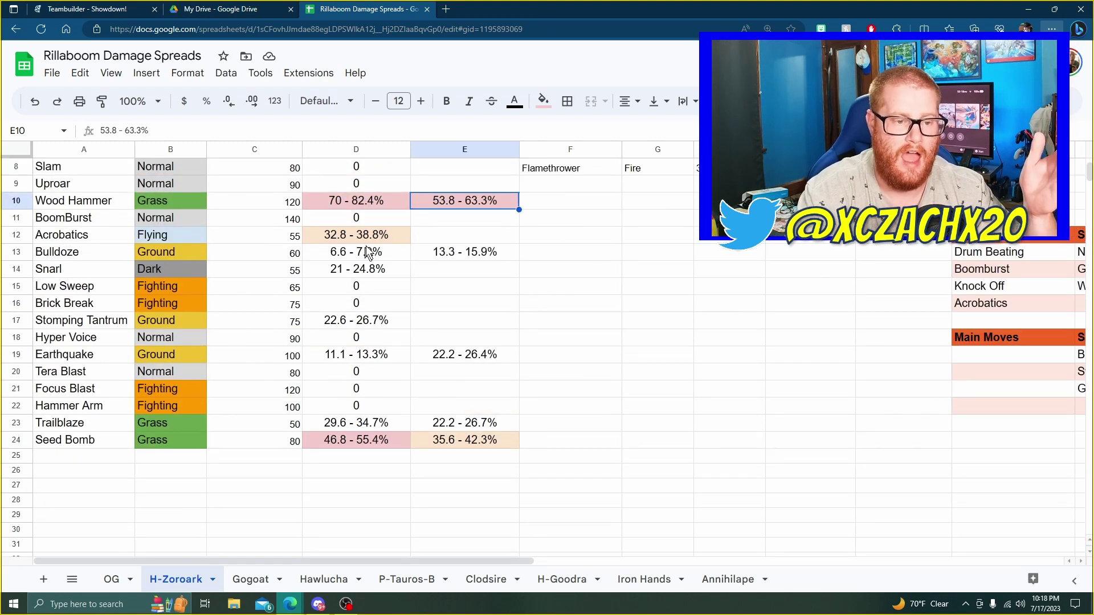
left_click(383, 235)
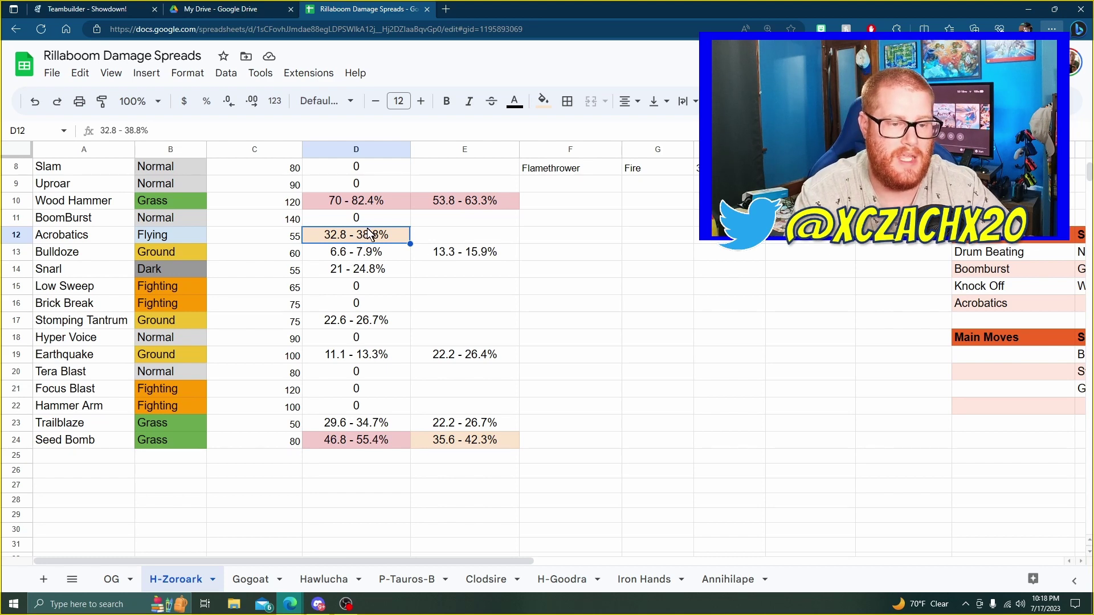
scroll(442, 340, "up", 1)
scroll(435, 330, "up", 2)
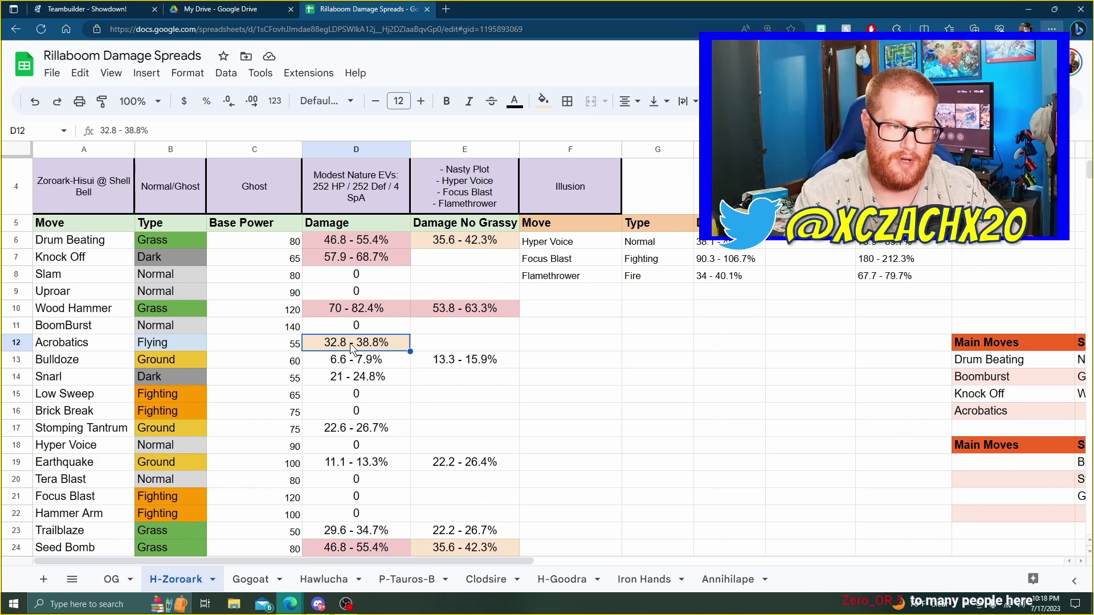
scroll(401, 325, "up", 2)
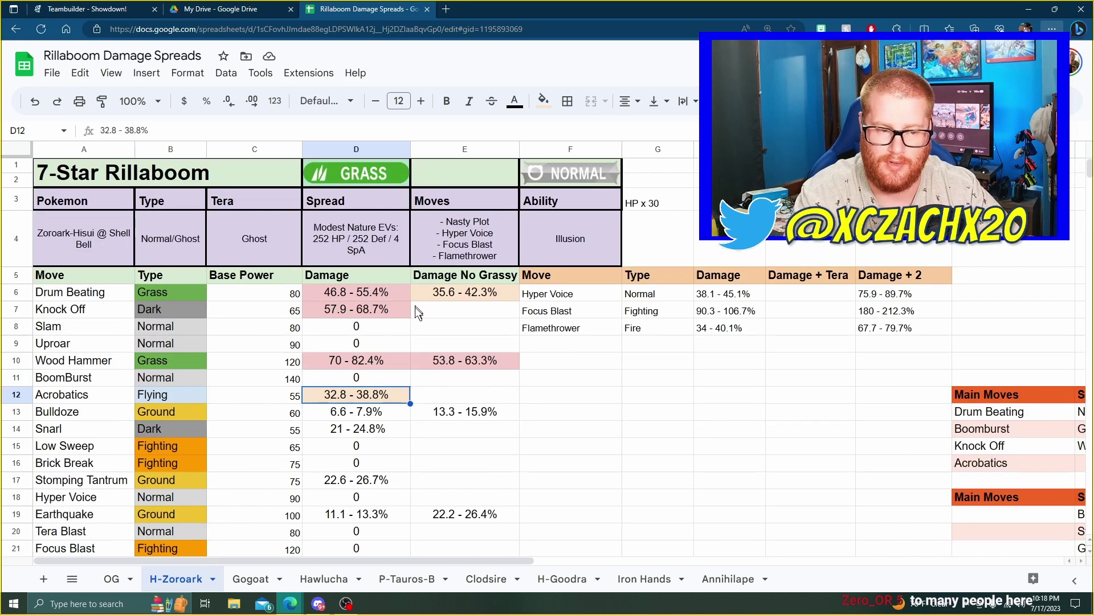
scroll(414, 312, "down", 2)
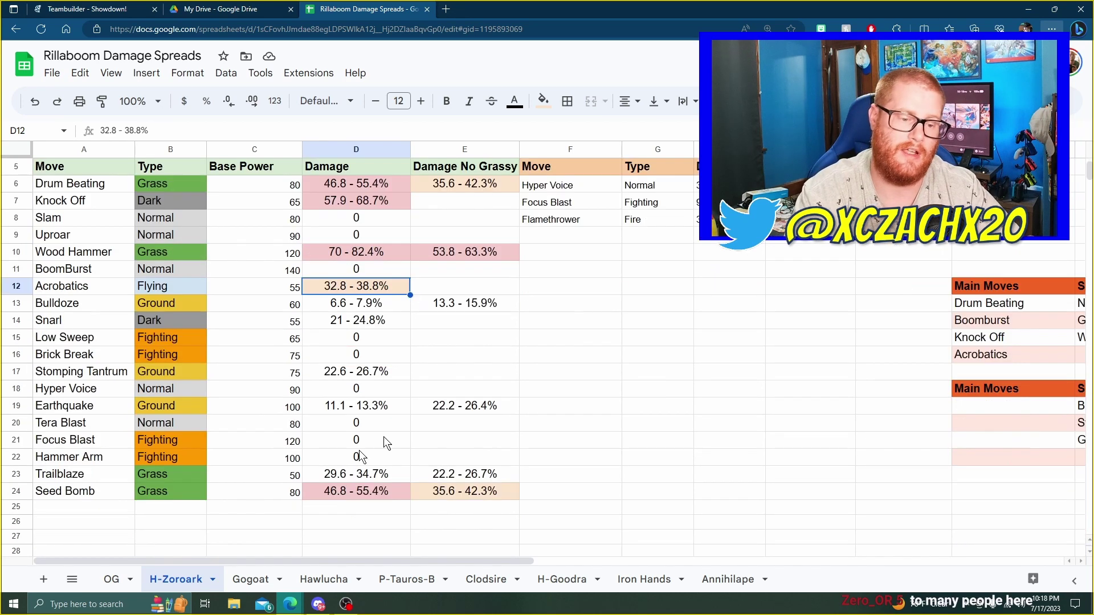
left_click(356, 493)
scroll(484, 464, "up", 2)
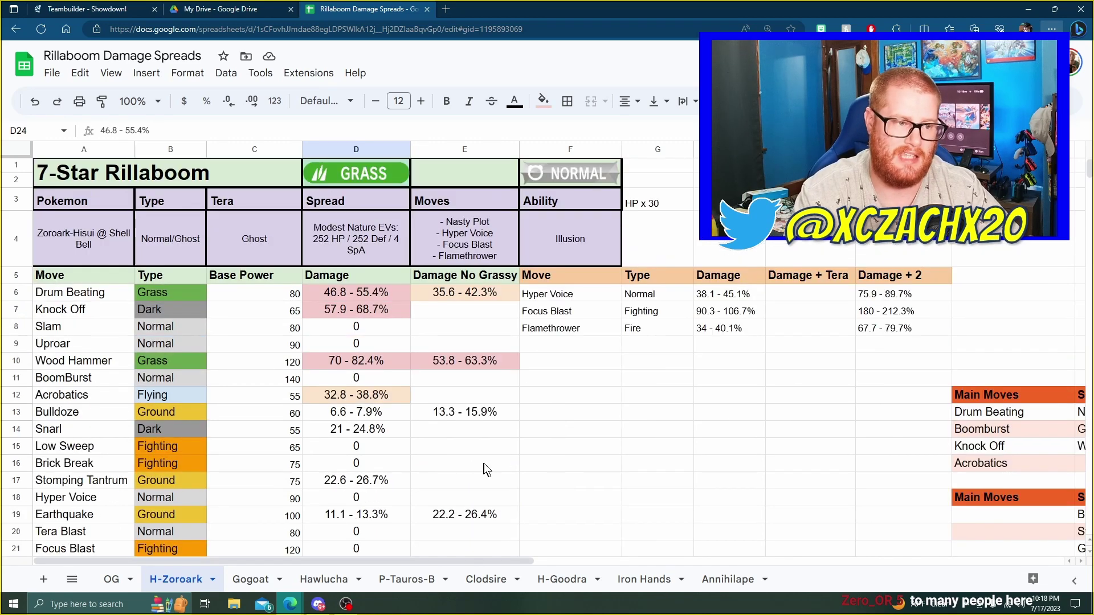
scroll(490, 454, "down", 2)
scroll(494, 454, "up", 2)
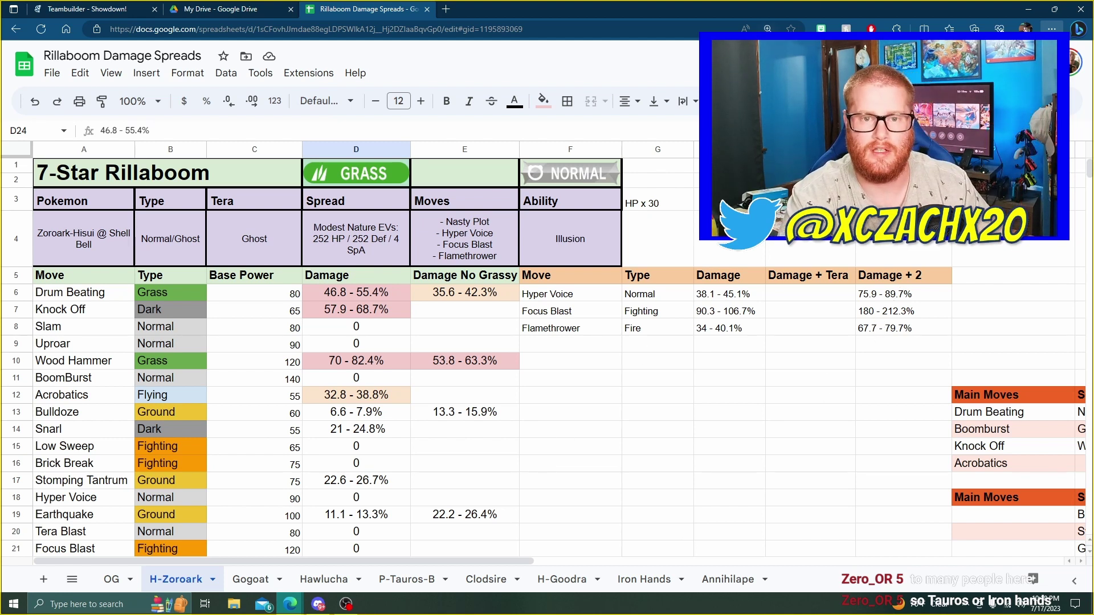
Enlarge the page to 150% and check Zoroark-Hisui's Hyper Voice damage and the Damage + 2 values for Hyper Voice and Focus Blast.
key("ctrl+plus")
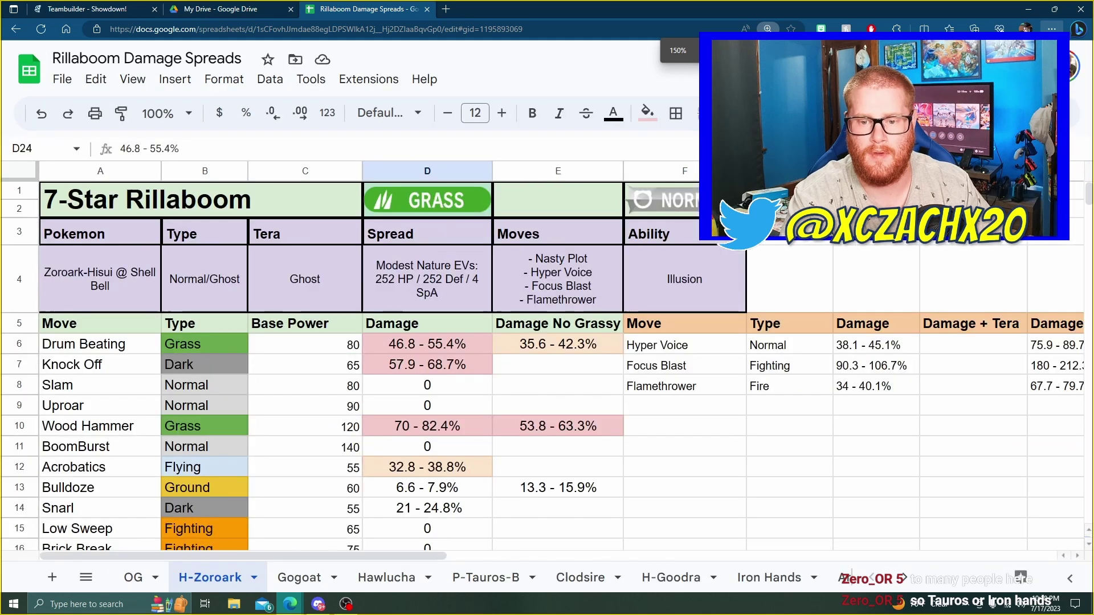
left_click_drag(433, 556, 520, 553)
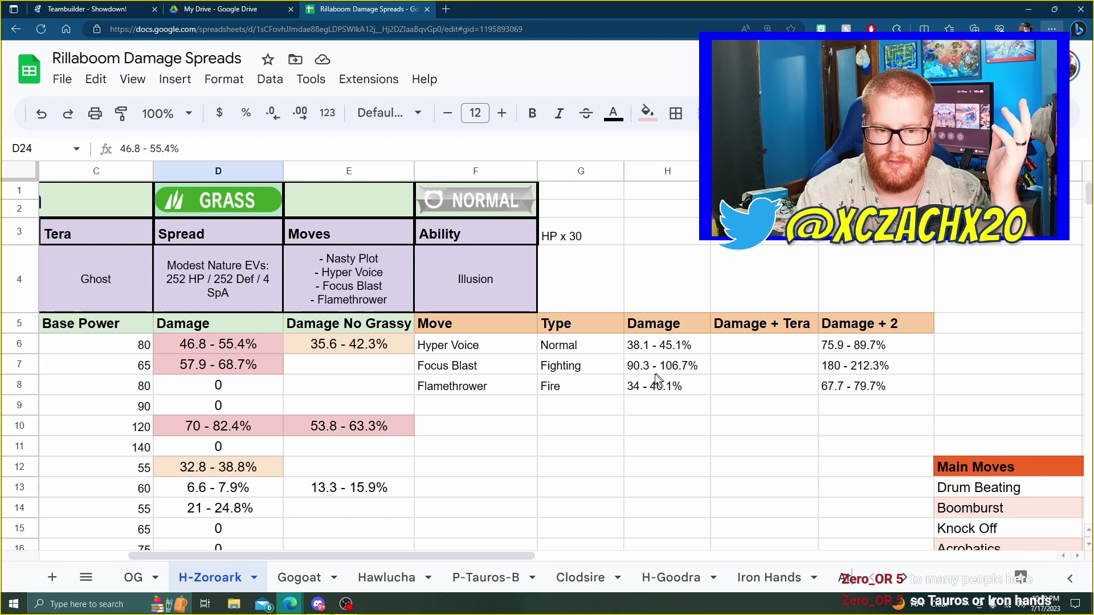
left_click(662, 350)
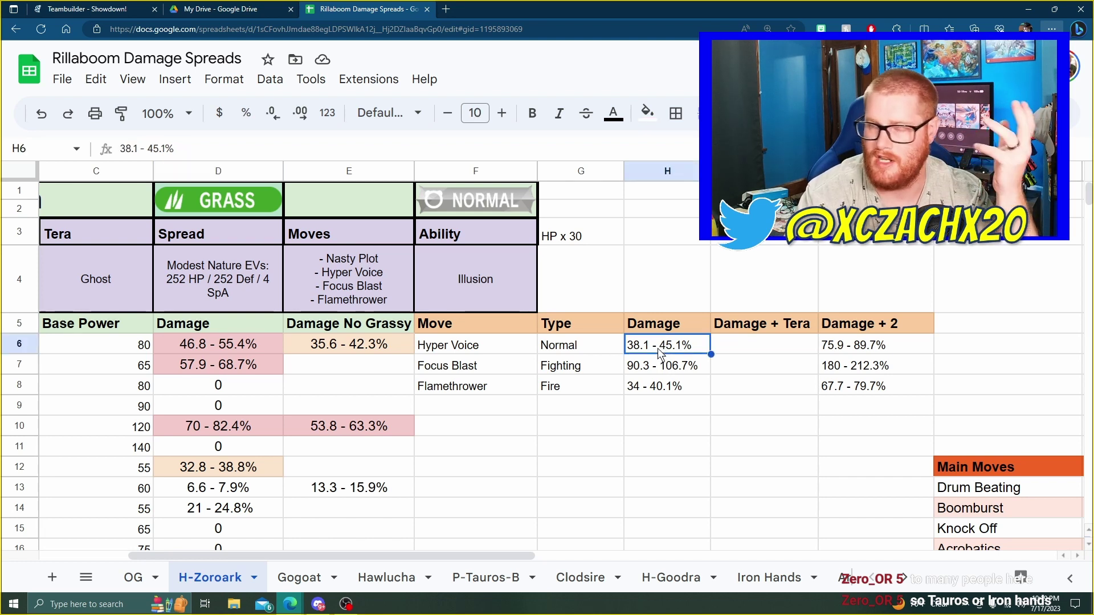
left_click(855, 351)
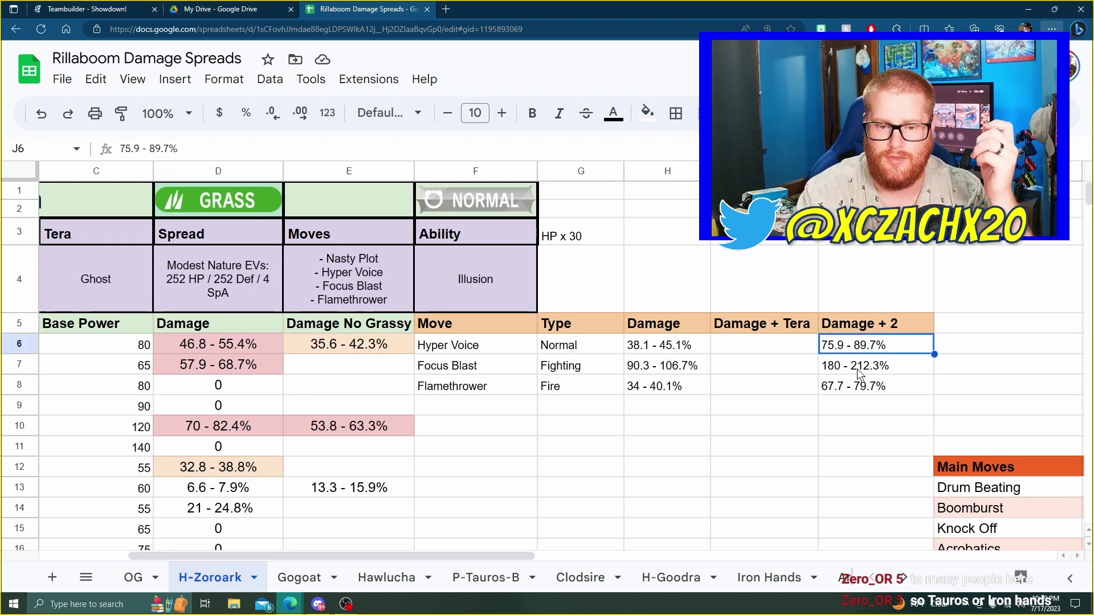
left_click(861, 370)
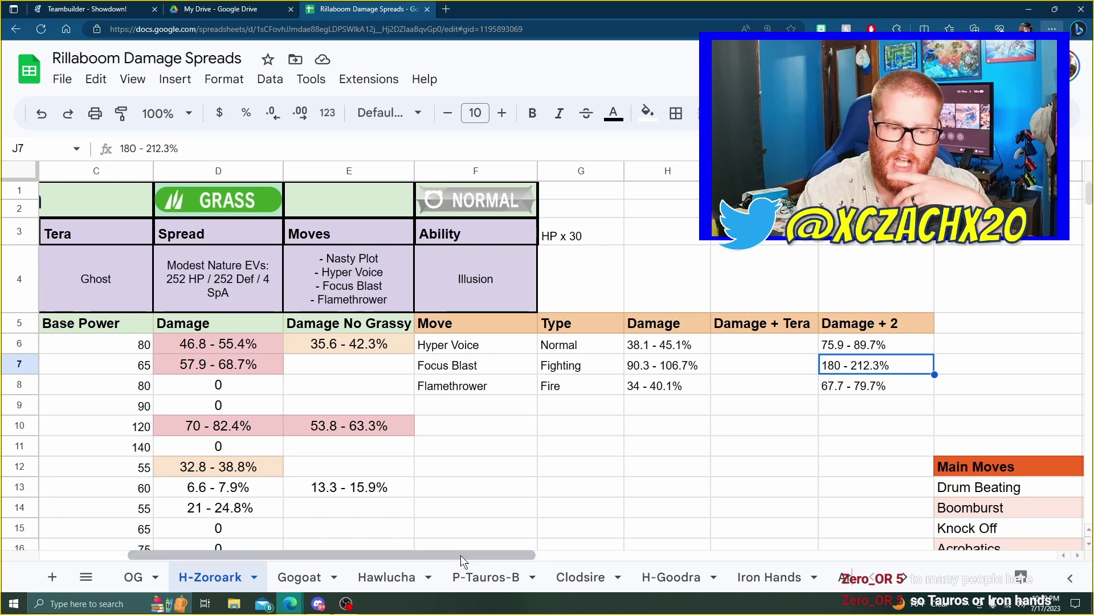
left_click_drag(461, 555, 334, 559)
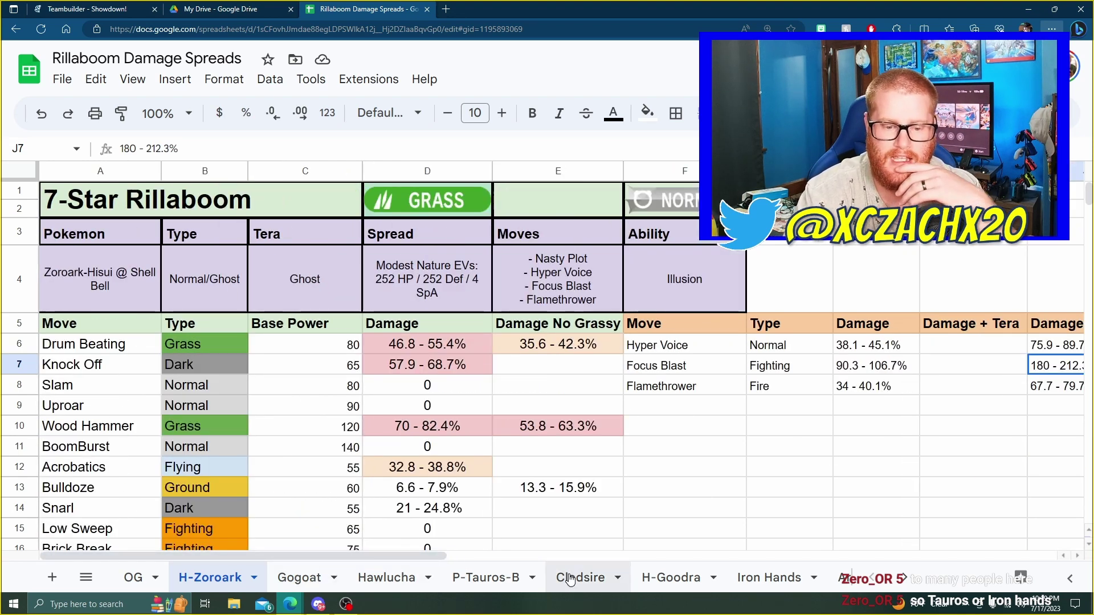
View the H-Goodra sheet, then open the Gogoat sheet and examine Gogoat's set details, moves and damage taken.
left_click(688, 586)
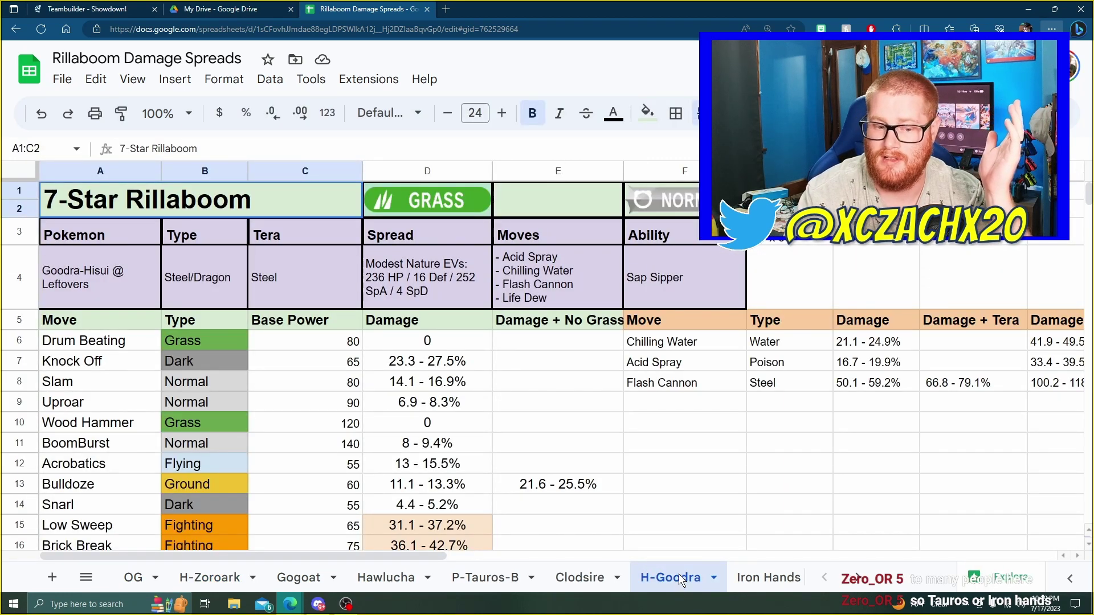
left_click(301, 579)
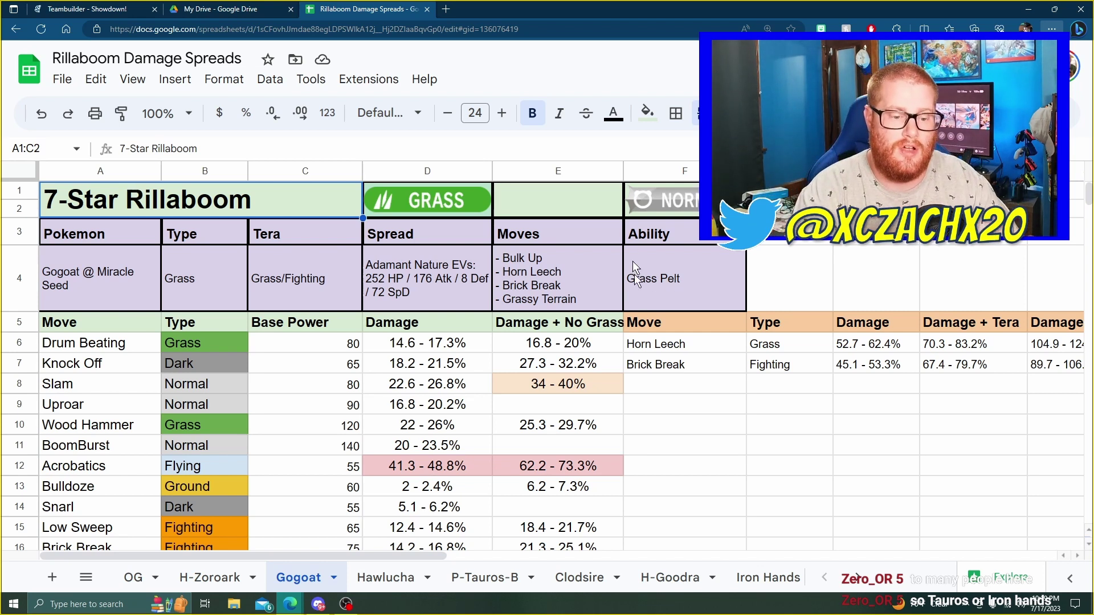
scroll(472, 386, "down", 4)
scroll(474, 379, "up", 2)
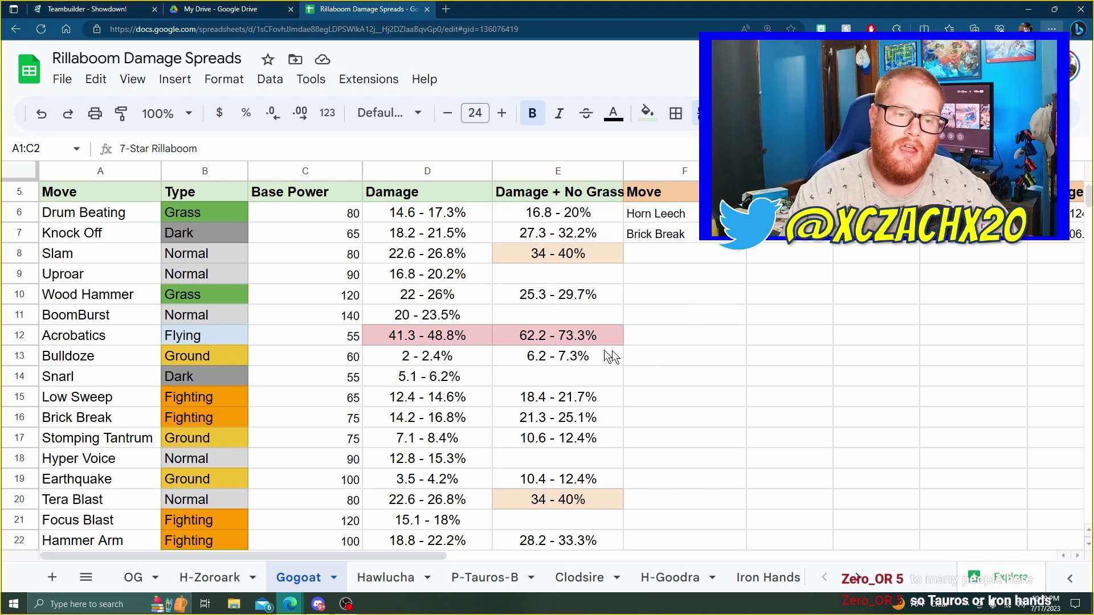
scroll(612, 351, "up", 3)
left_click(505, 298)
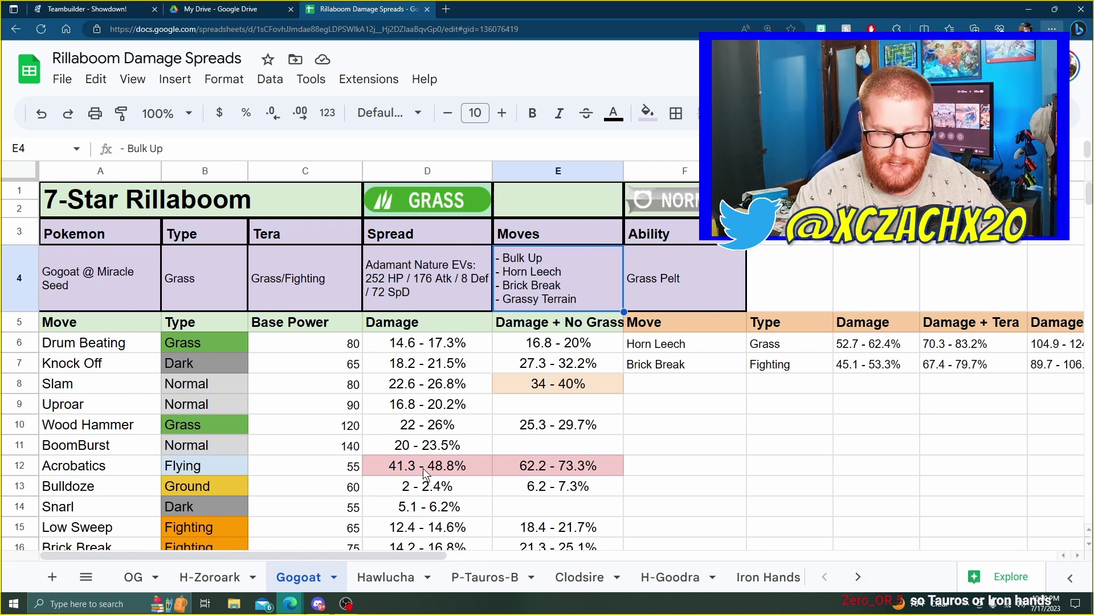
scroll(425, 468, "down", 1)
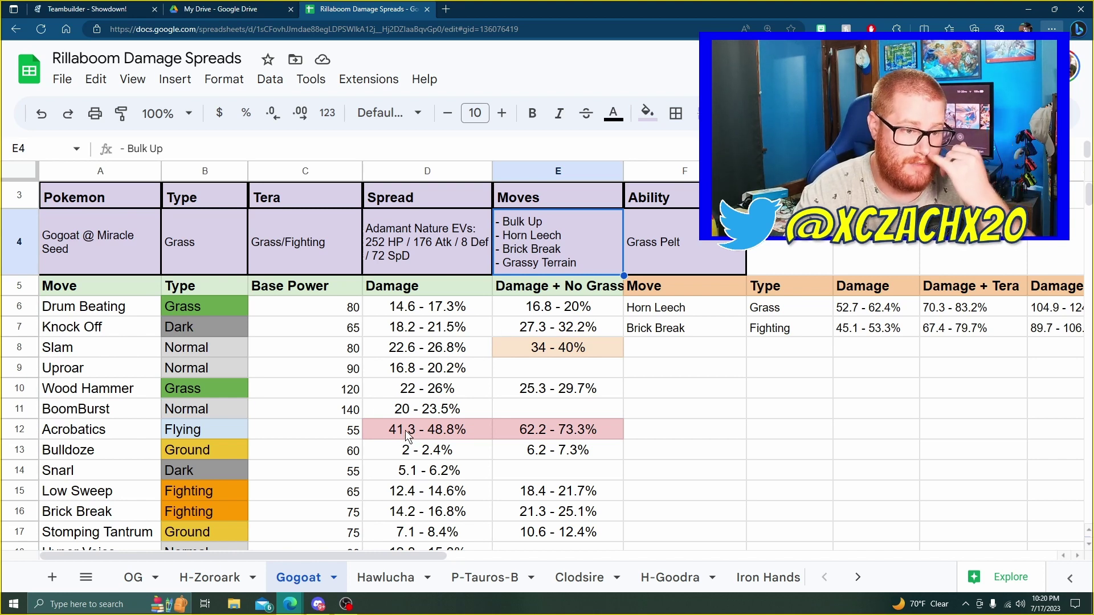
left_click(98, 239)
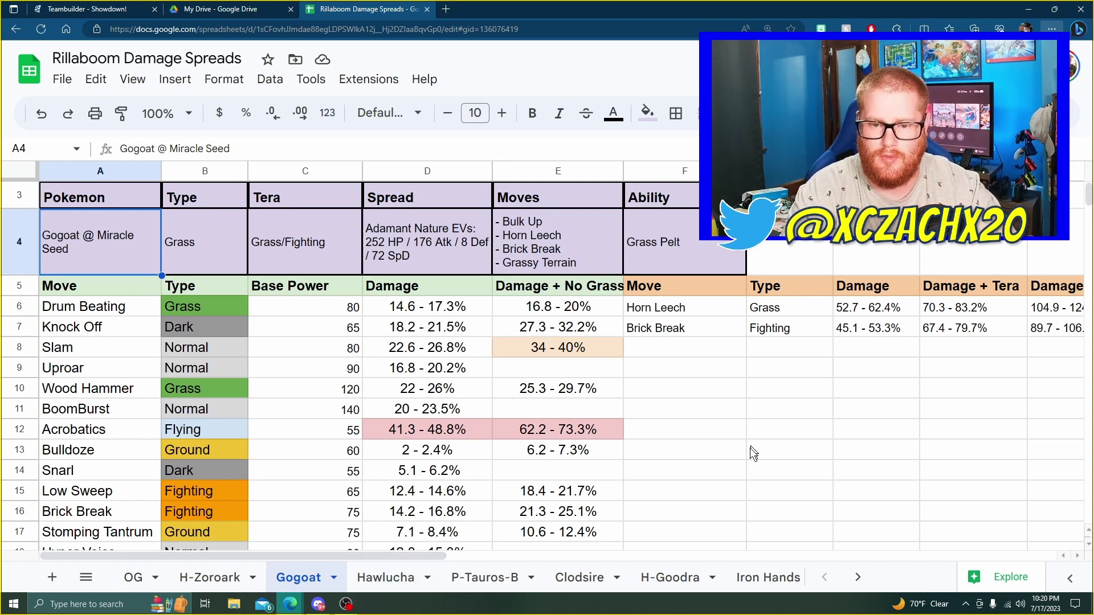
Check Gogoat's Damage + 2 values for Horn Leech and Brick Break, plus Horn Leech's Damage + Tera value.
left_click_drag(351, 553, 552, 532)
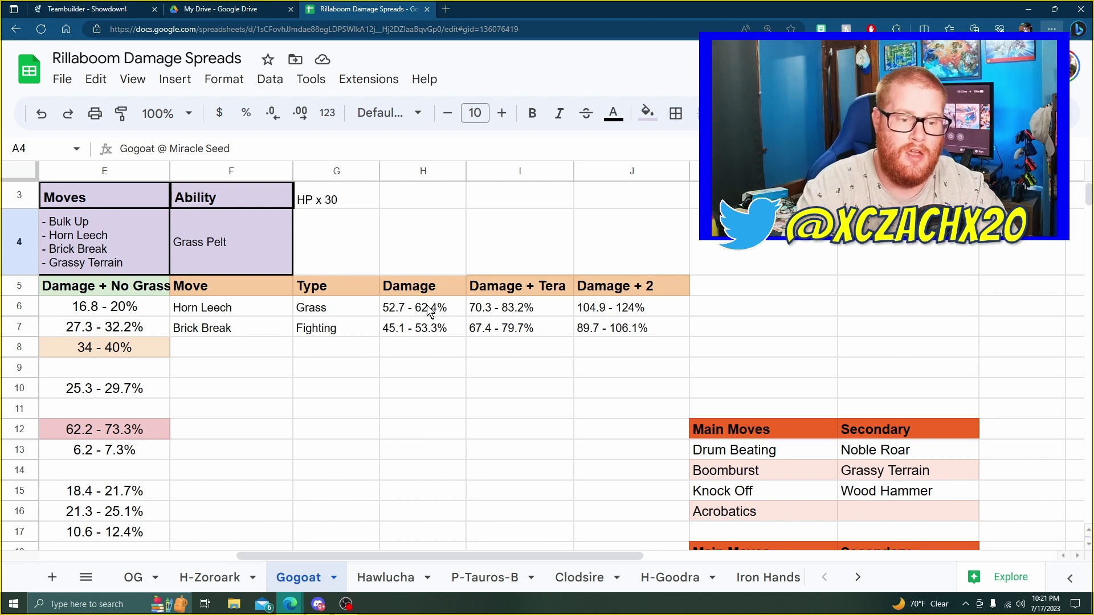
left_click(625, 312)
left_click(632, 327)
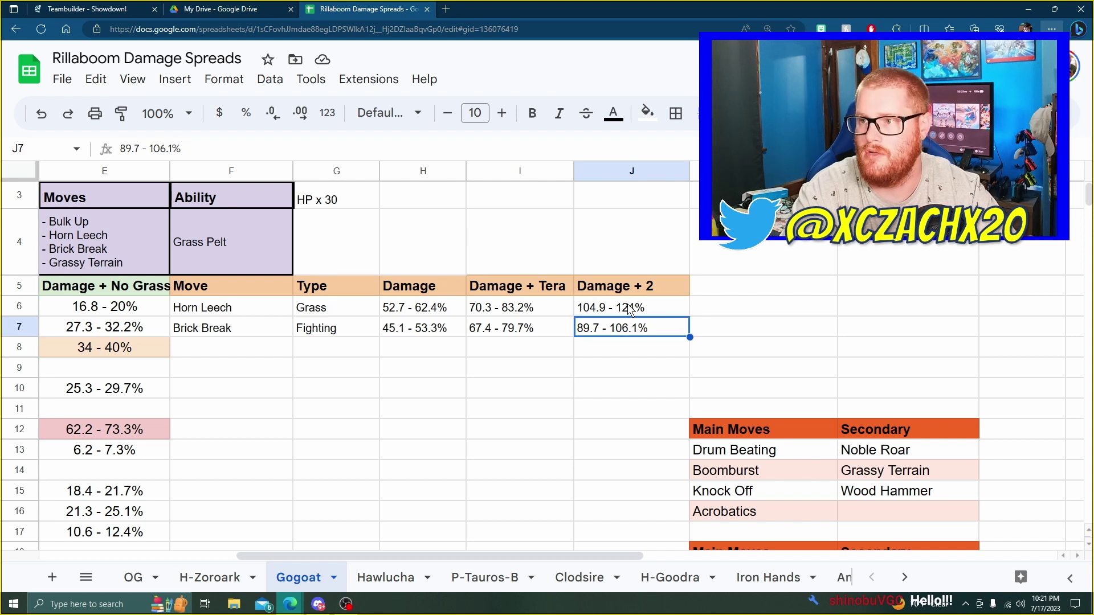
left_click(629, 306)
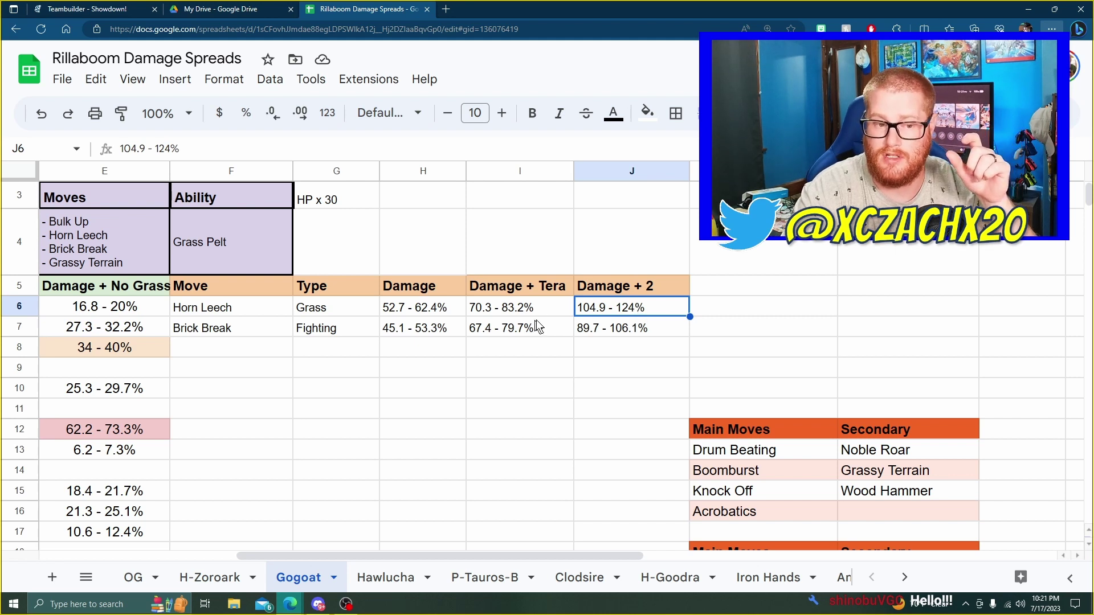
left_click(495, 308)
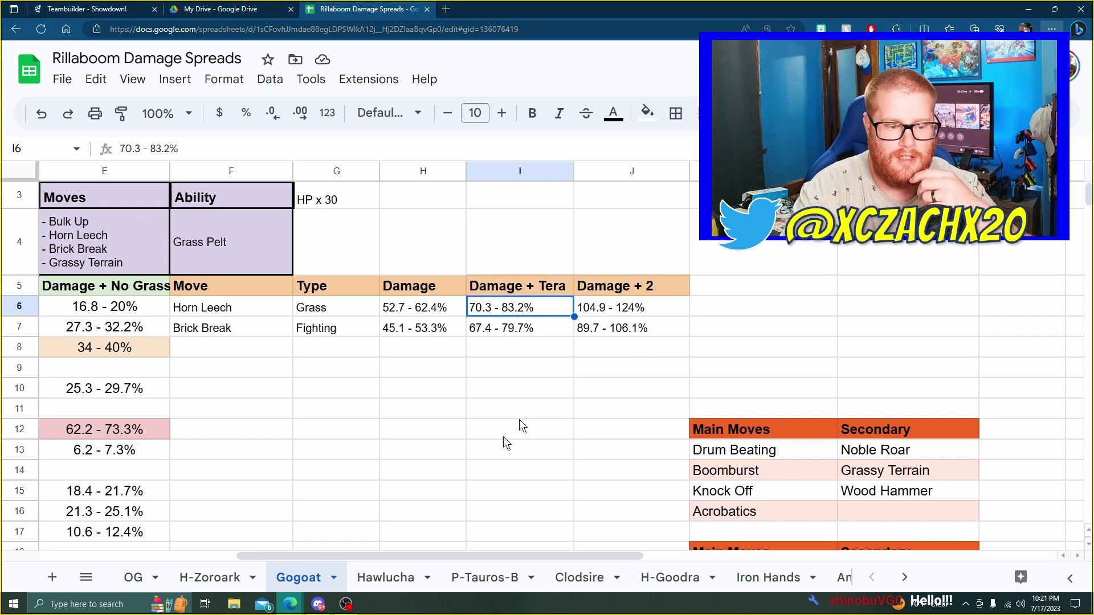
Revisit Zoroark-Hisui's outgoing damage on the H-Zoroark sheet and compare it with Gogoat's Damage + 2 values for Horn Leech and Brick Break.
left_click(239, 579)
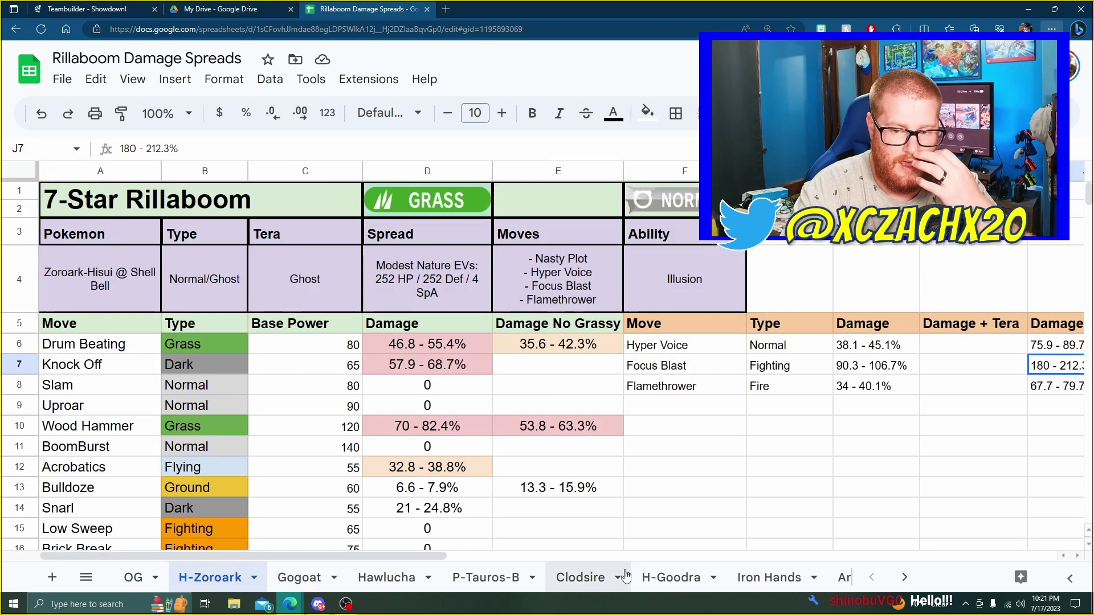
left_click_drag(424, 559, 494, 556)
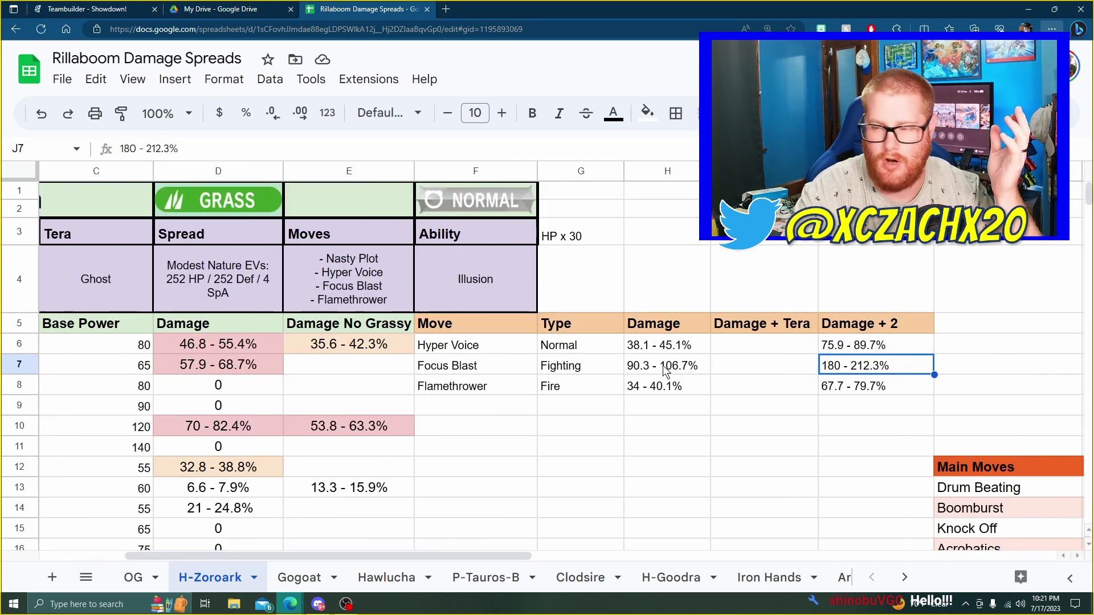
left_click(298, 577)
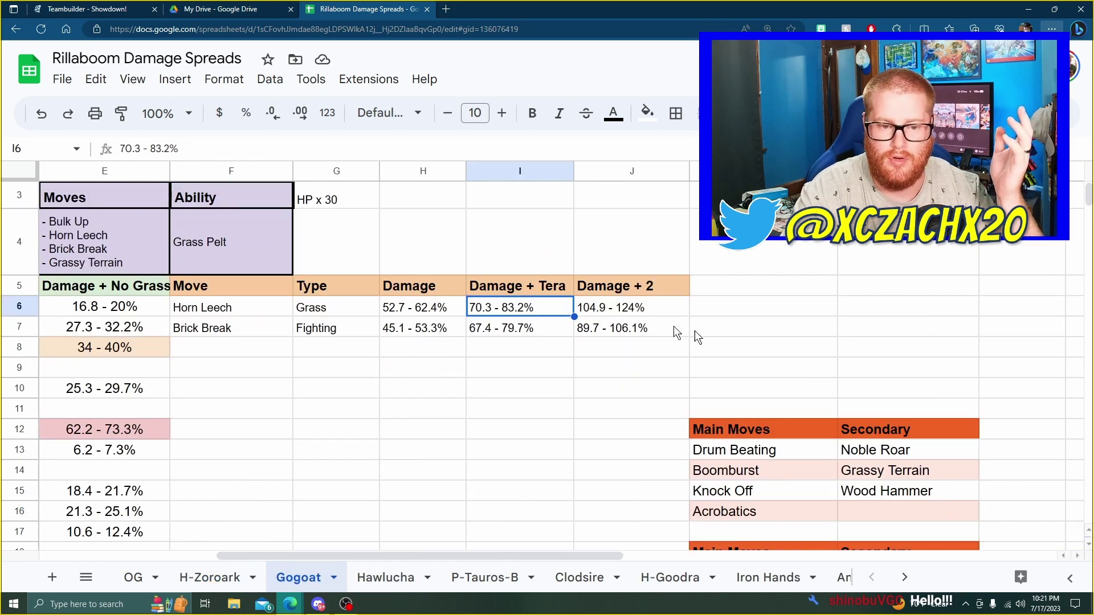
left_click(605, 310)
left_click(610, 326)
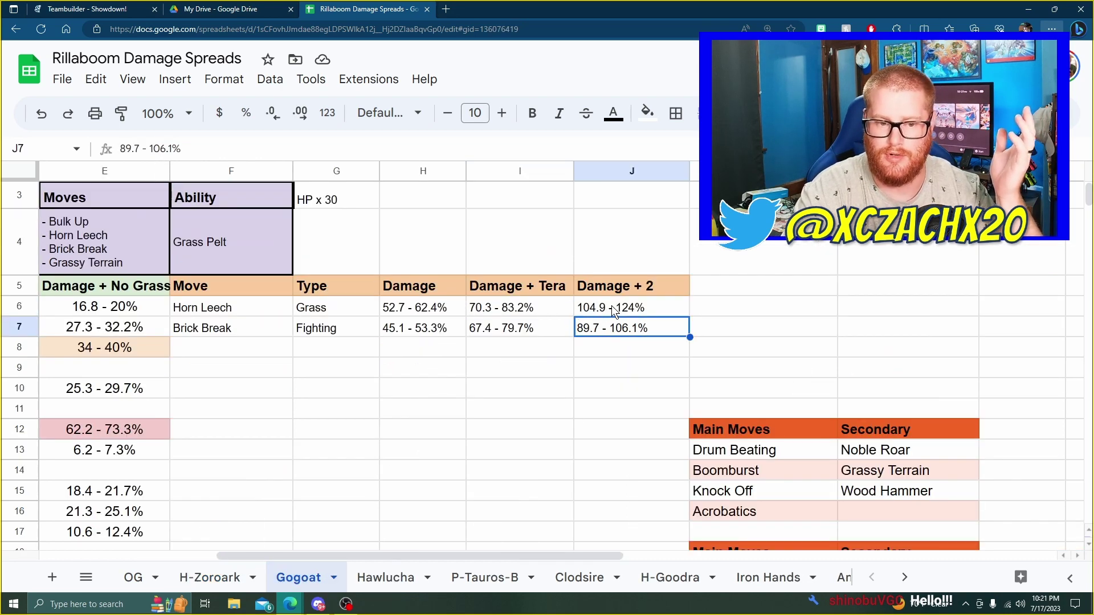
left_click(612, 308)
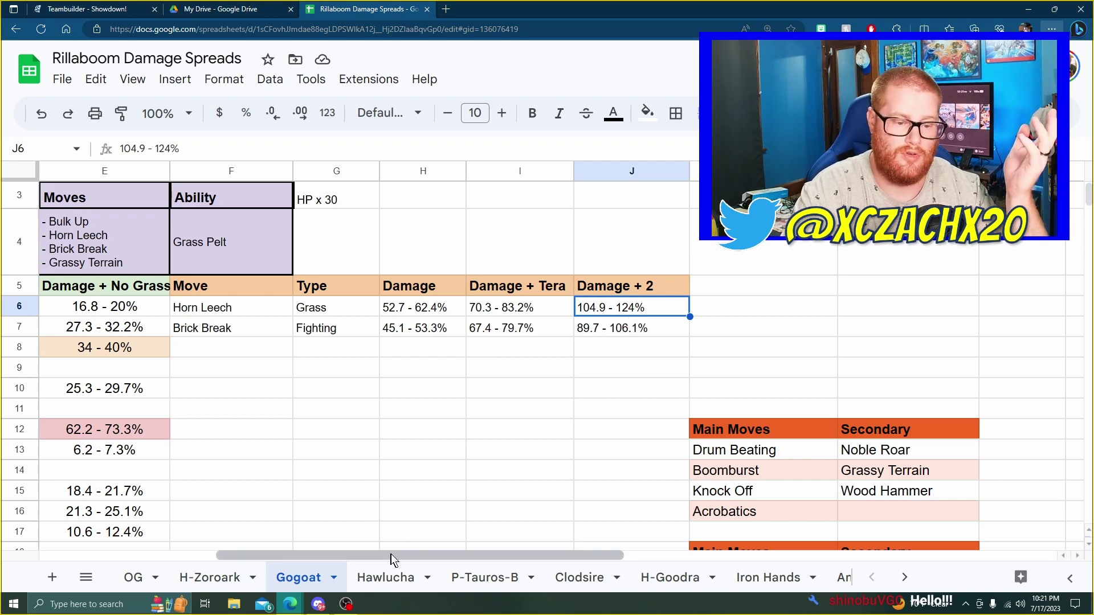
left_click_drag(391, 554, 341, 559)
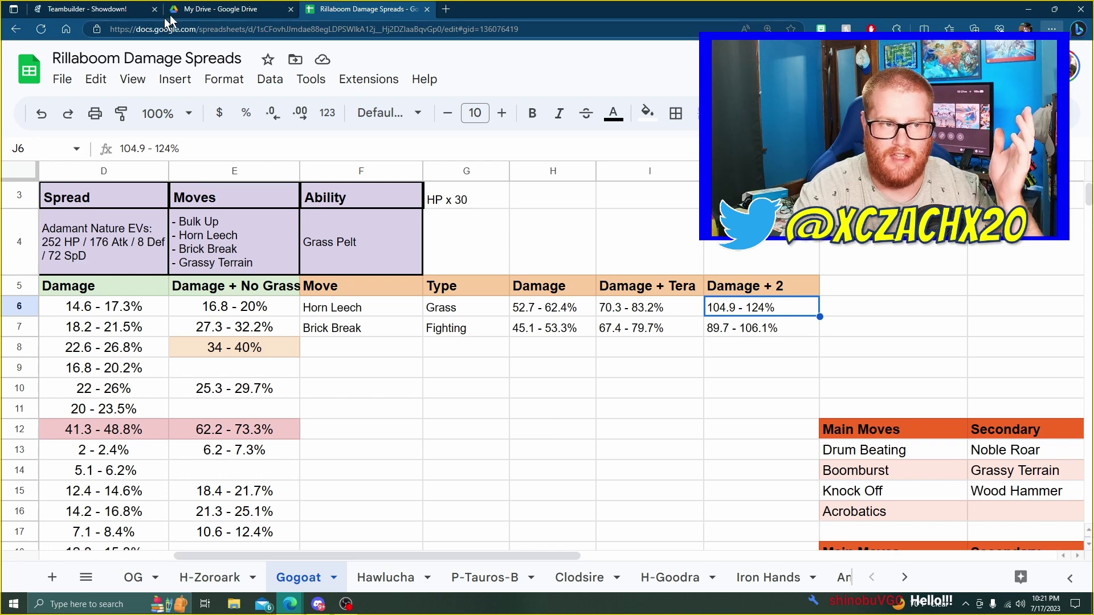
Switch to the Showdown Teambuilder and display the stats of the second Rillaboom, the one with Noble Roar and Wood Hammer.
left_click(101, 9)
left_click(192, 133)
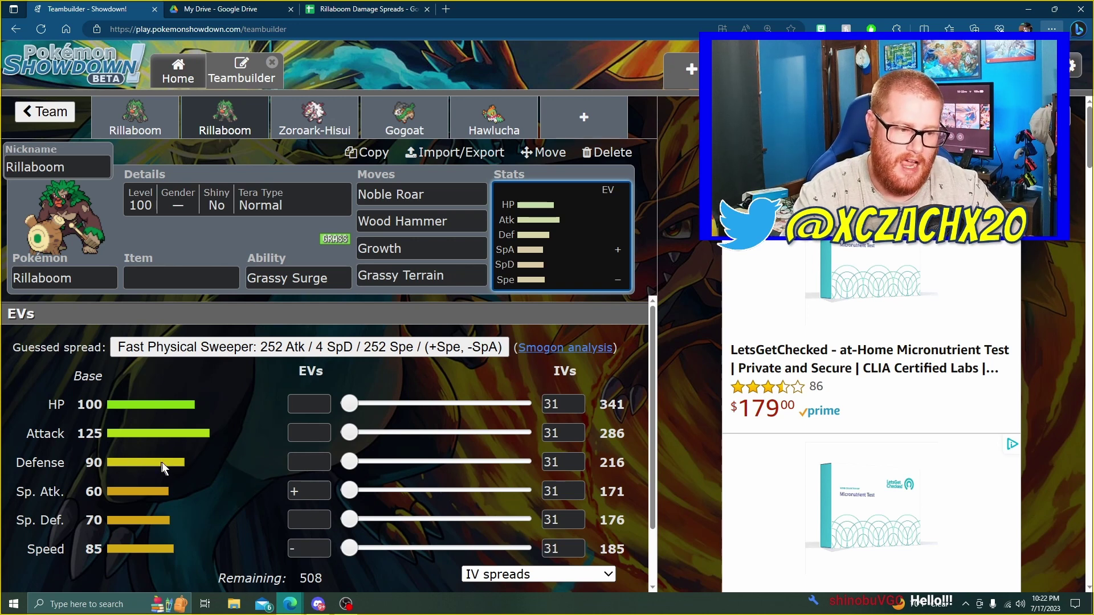
Switch to the Rillaboom Damage Spreads spreadsheet, open the Hawlucha sheet and examine its set details and damage taken.
left_click(358, 10)
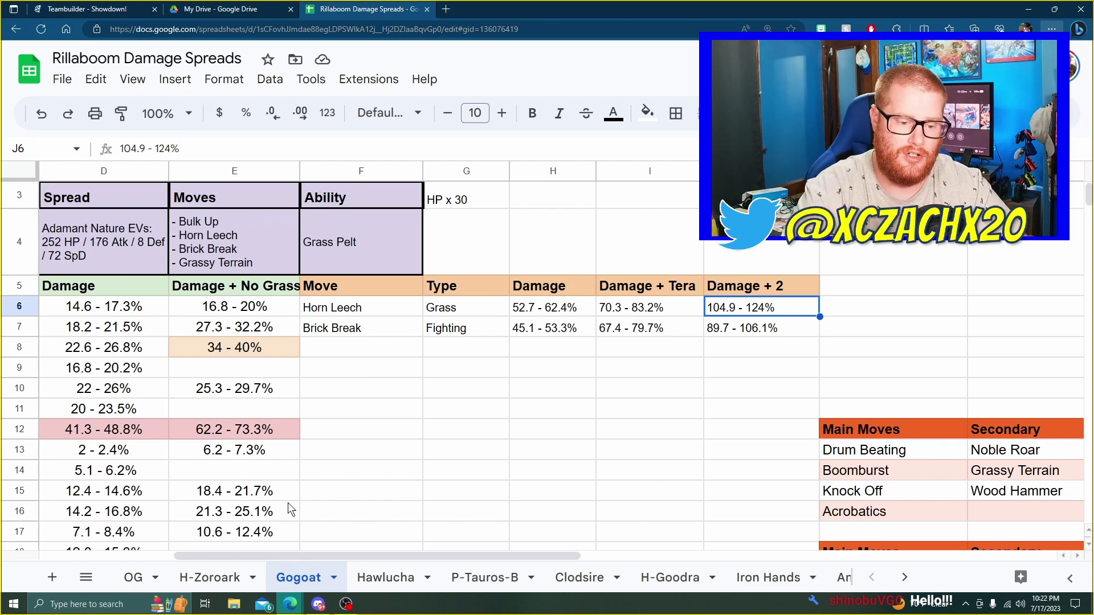
left_click(386, 578)
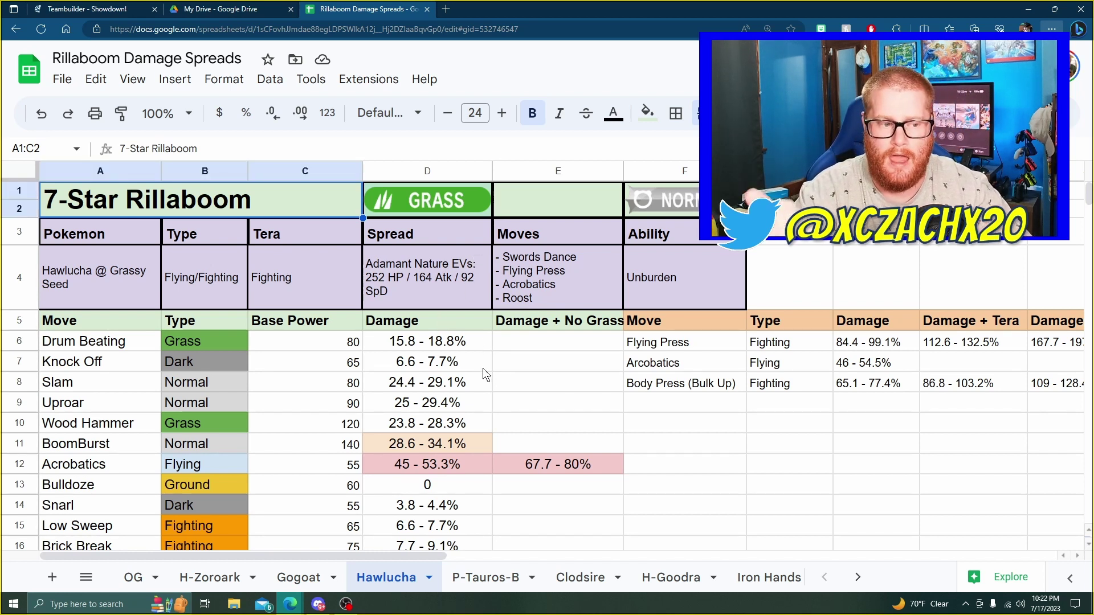
scroll(482, 398, "down", 1)
scroll(482, 398, "up", 1)
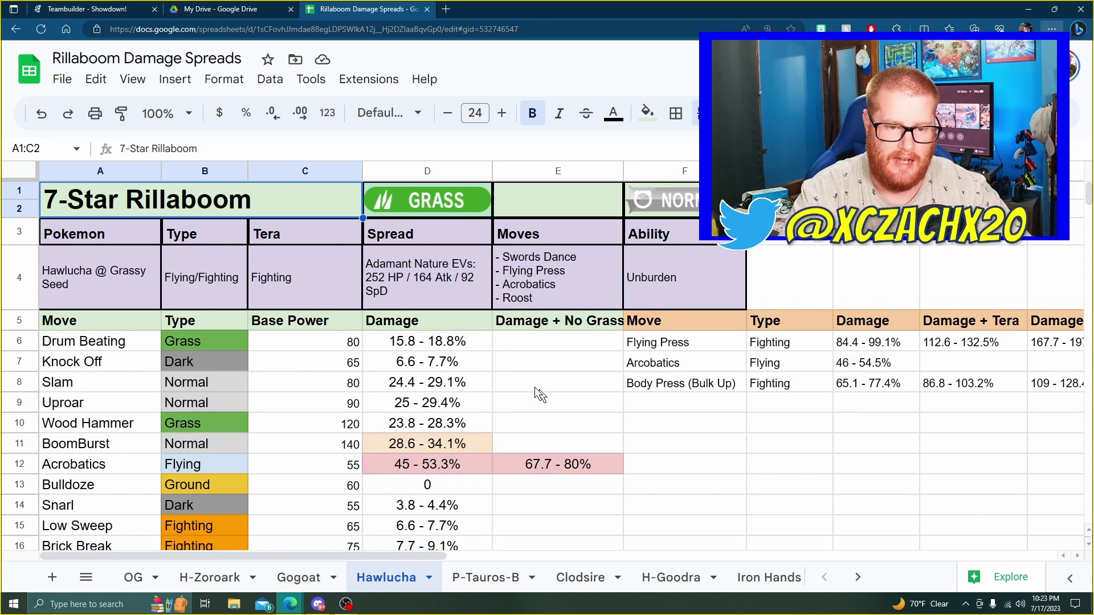
scroll(406, 385, "down", 3)
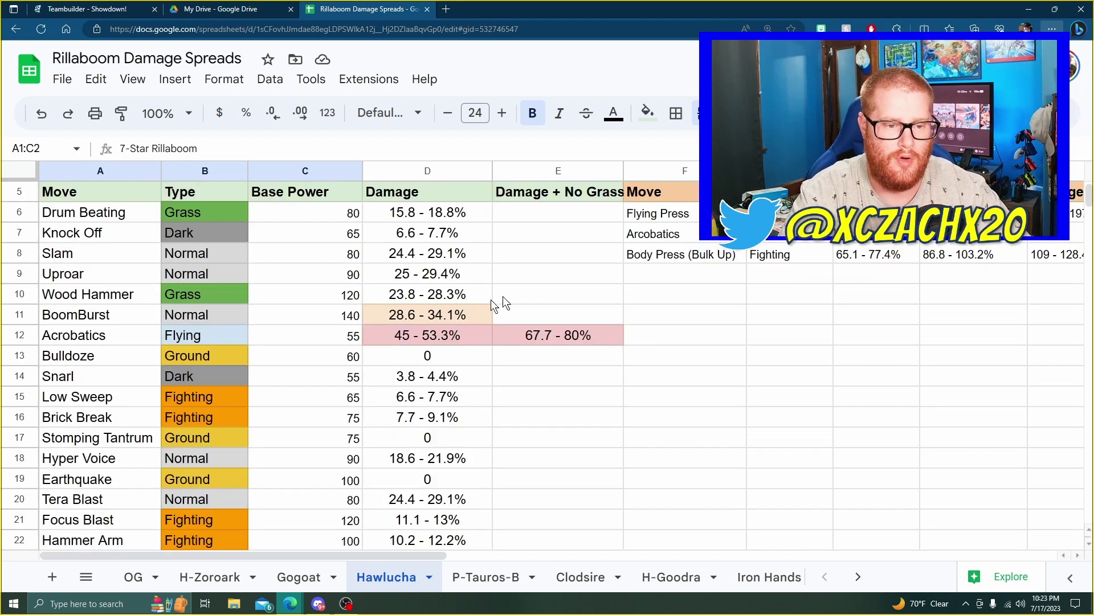
scroll(436, 342, "up", 3)
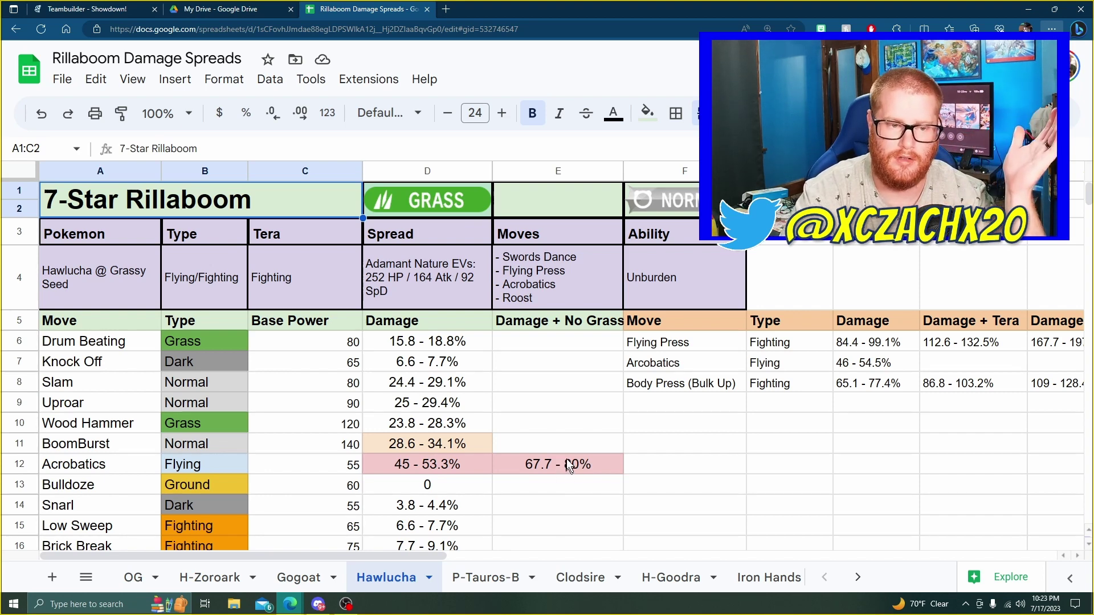
scroll(564, 463, "down", 1)
scroll(568, 459, "up", 1)
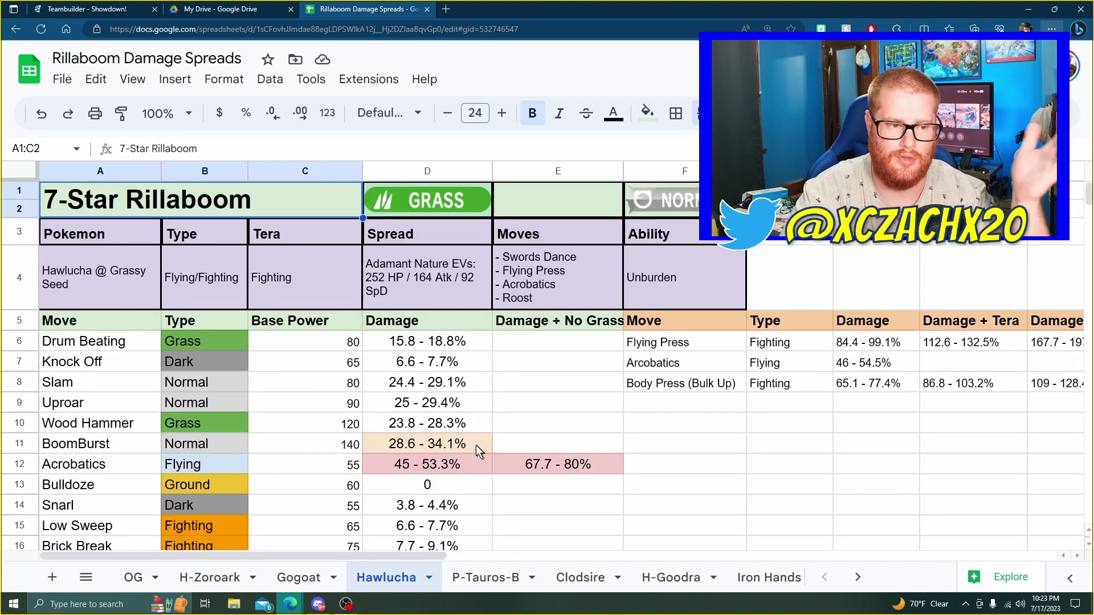
Check the damage Hawlucha takes down the full move list, focusing on Slam, Uproar and Hyper Voice.
scroll(454, 448, "down", 4)
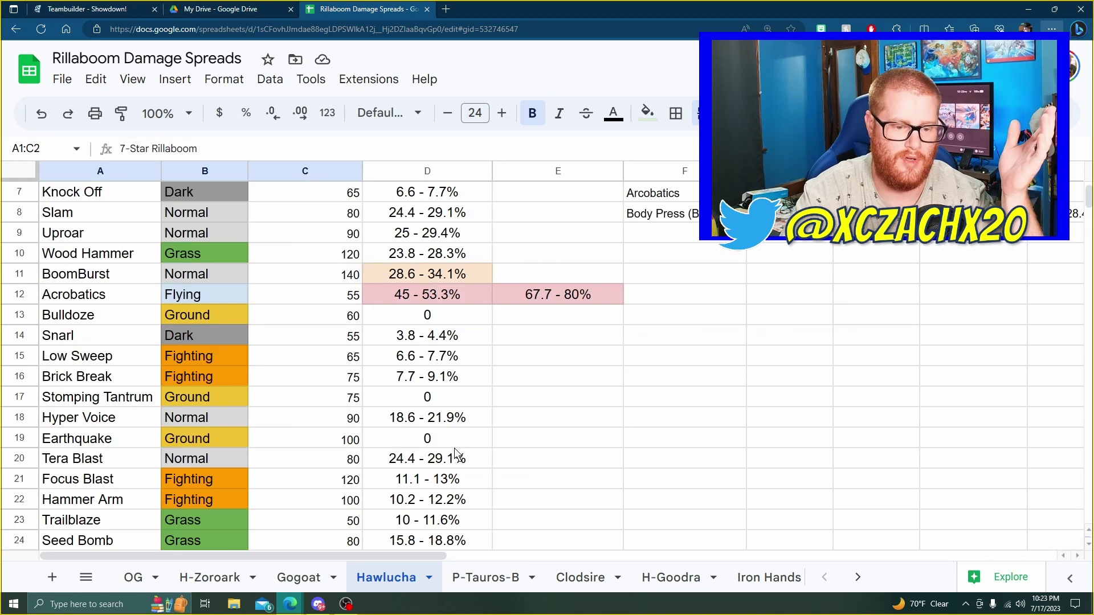
scroll(457, 444, "up", 2)
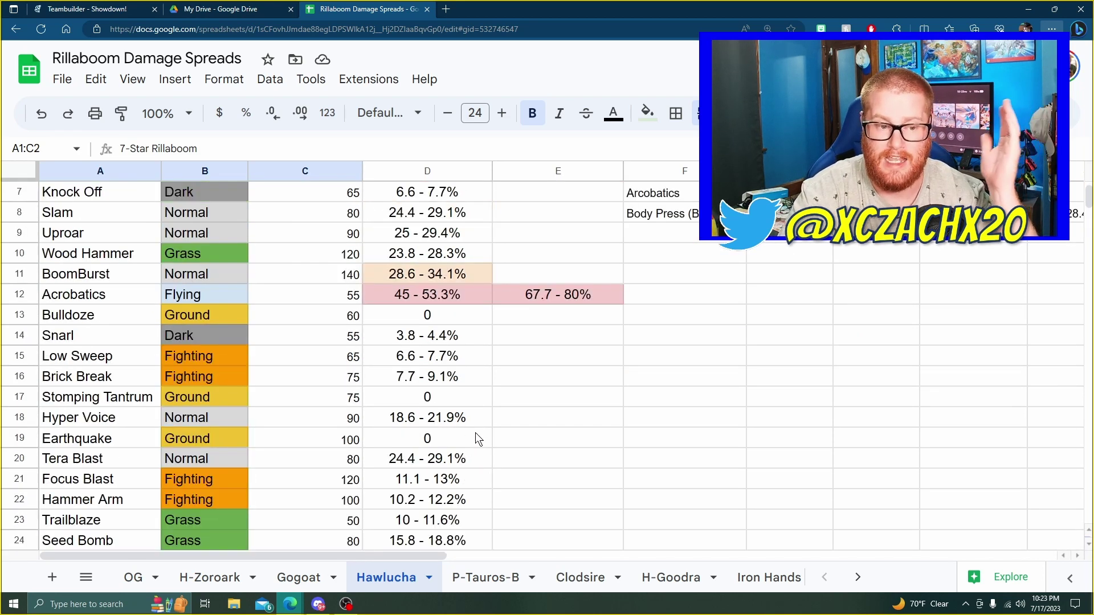
scroll(507, 443, "up", 2)
scroll(508, 442, "up", 1)
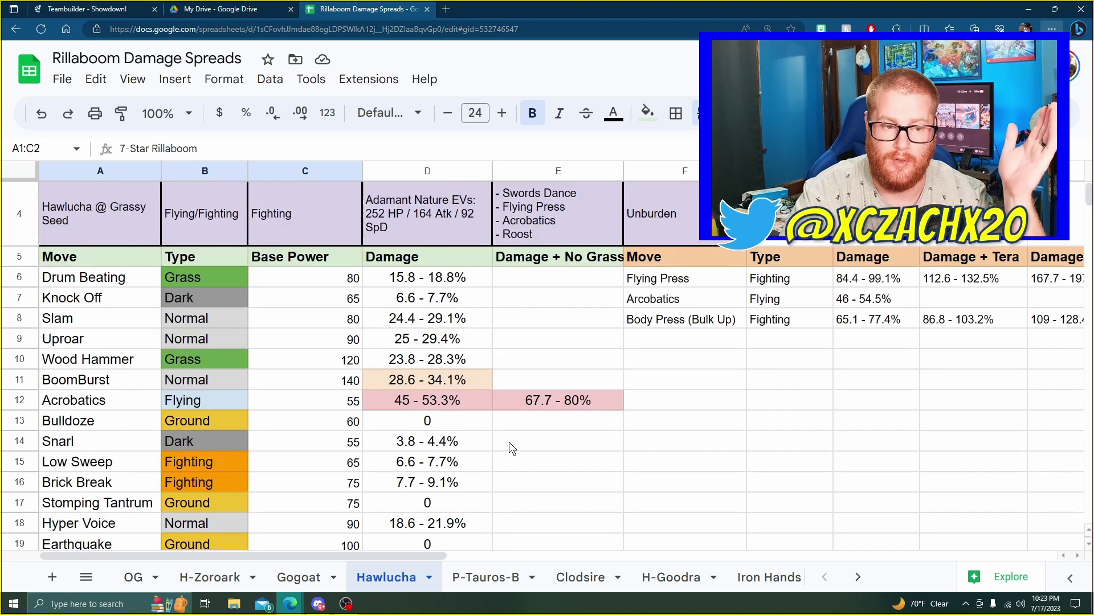
scroll(509, 443, "down", 2)
scroll(504, 446, "up", 1)
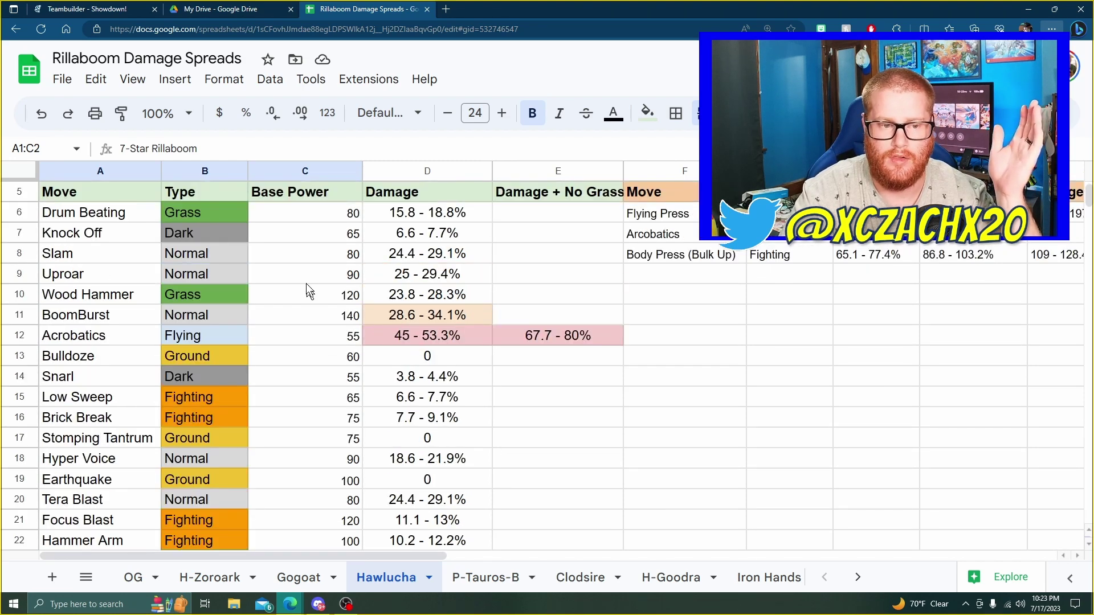
left_click(397, 253)
left_click(422, 274)
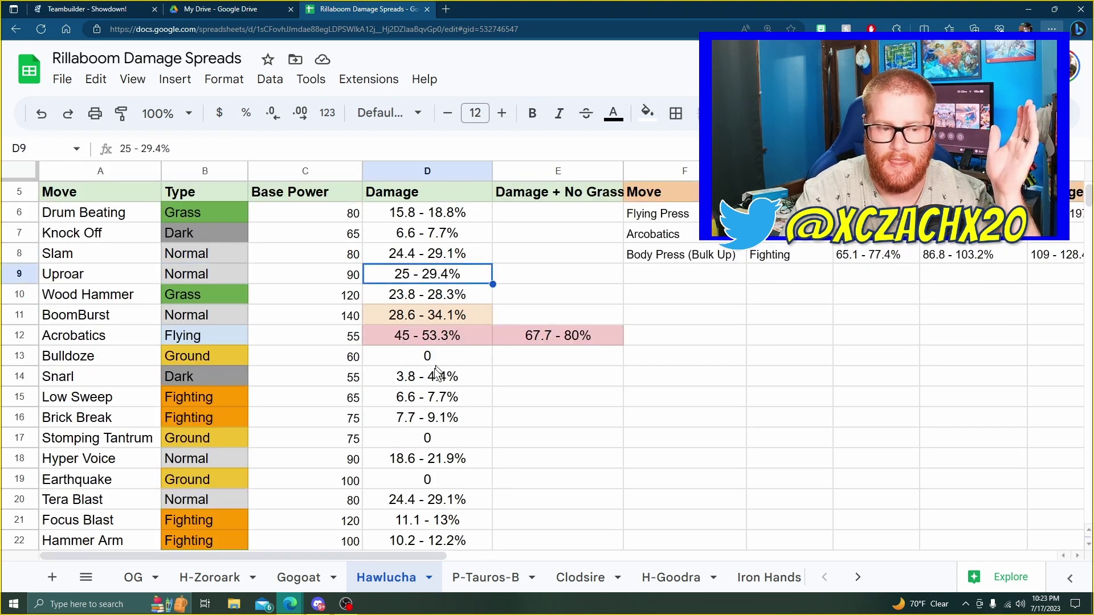
left_click(443, 459)
scroll(442, 456, "up", 3)
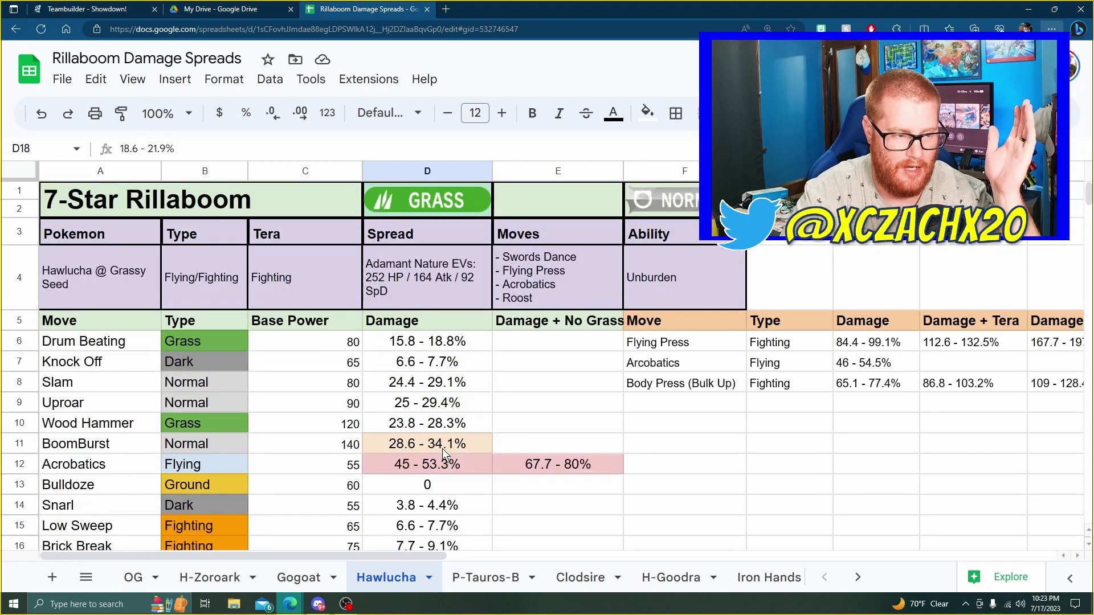
Check Hawlucha's move set, view the Gogoat sheet for comparison, and return to the Hawlucha sheet.
left_click(536, 295)
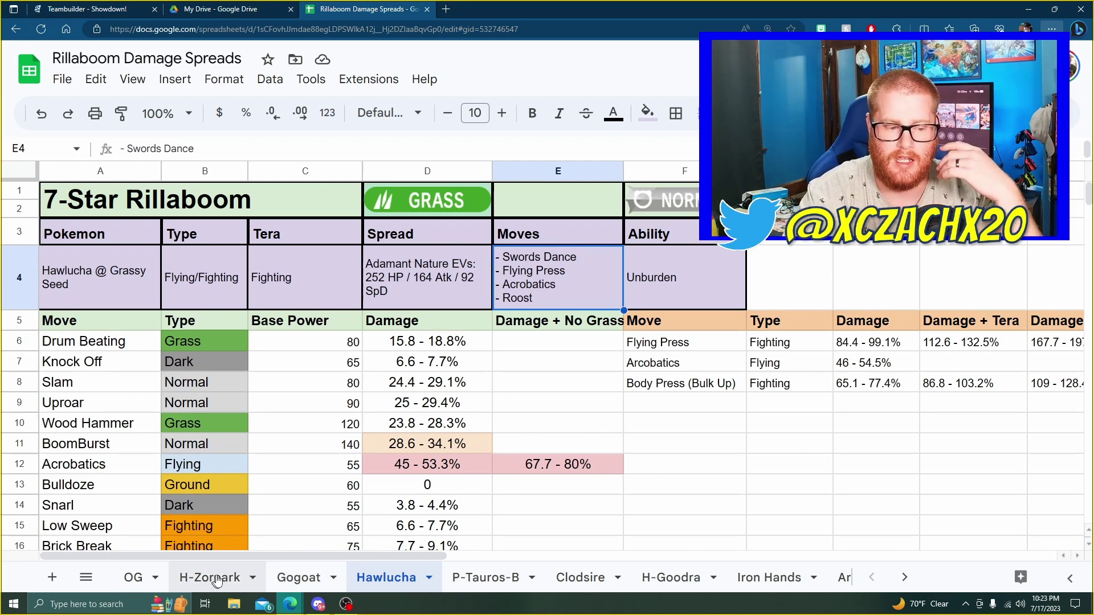
left_click(299, 578)
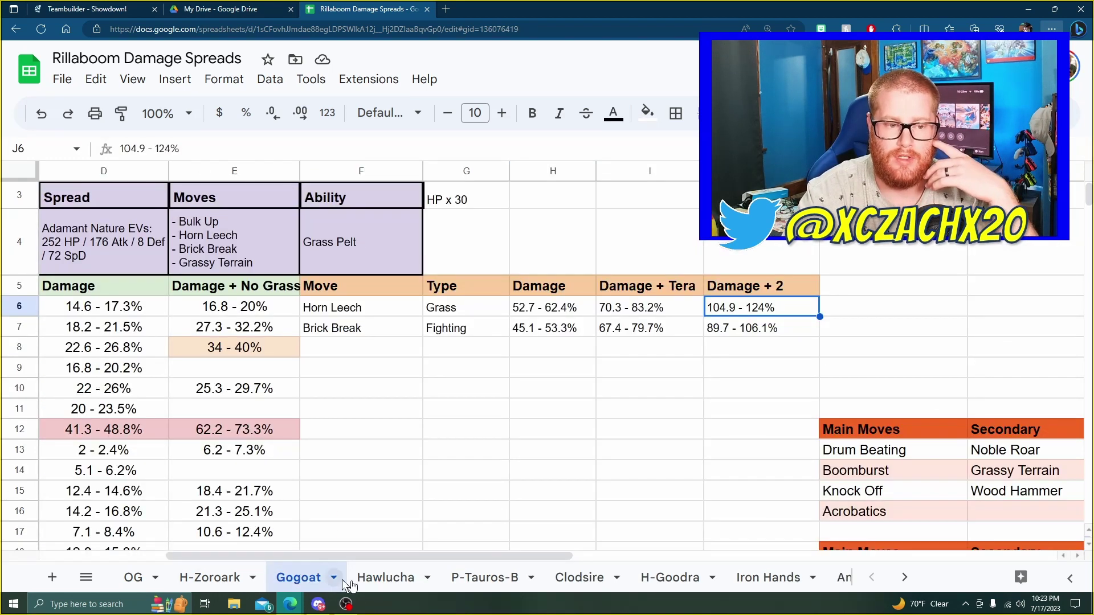
left_click(398, 581)
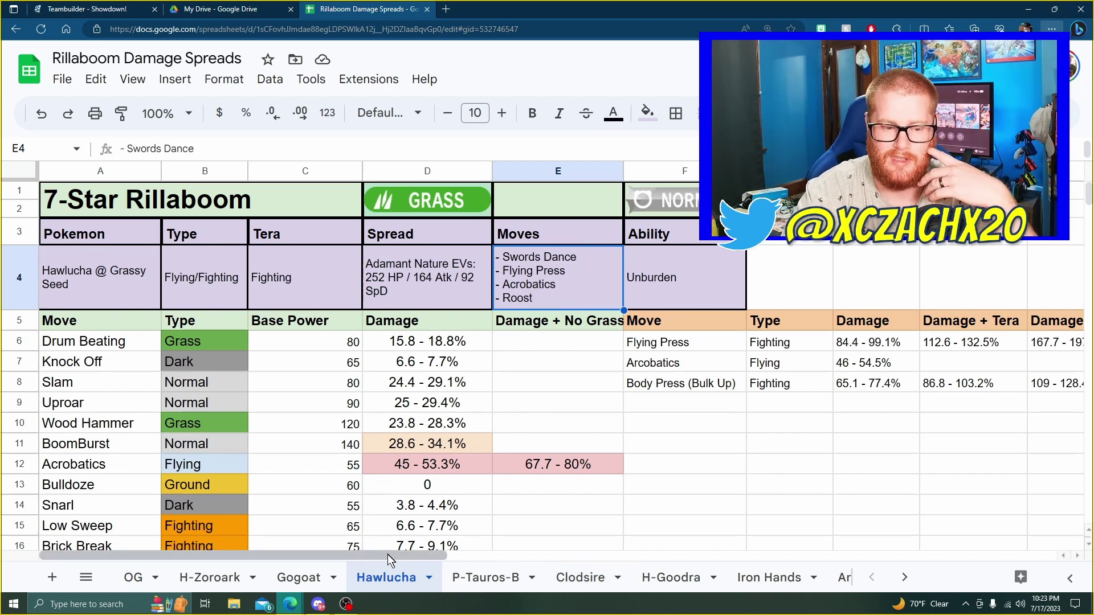
Examine Hawlucha's outgoing damage table, including the Damage + 2 column, and check its Tera type.
left_click_drag(416, 556, 603, 556)
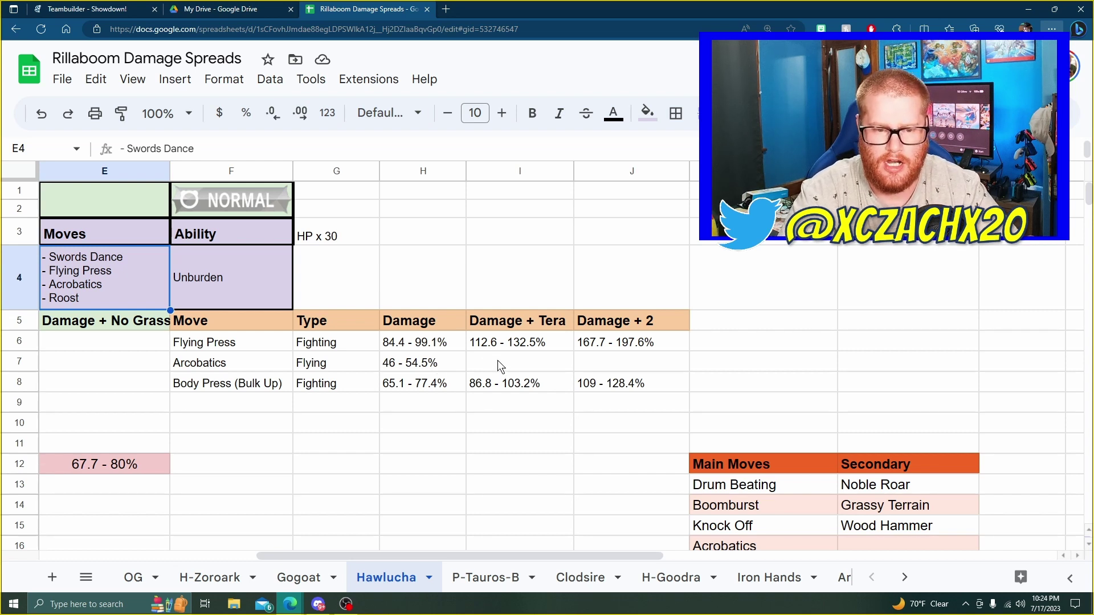
left_click(604, 365)
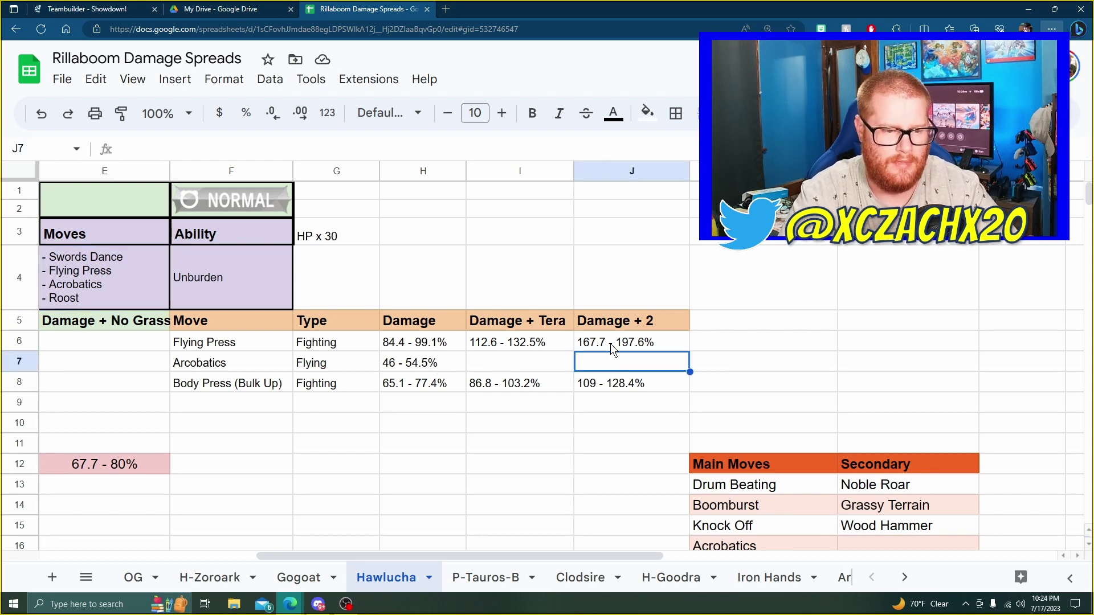
left_click_drag(419, 555, 193, 522)
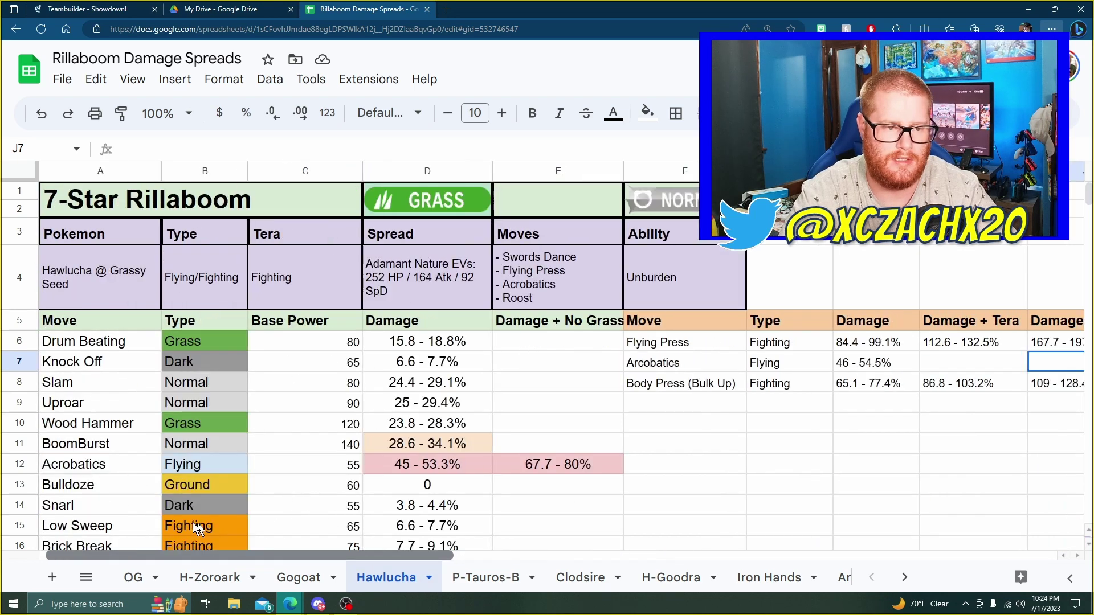
left_click(283, 282)
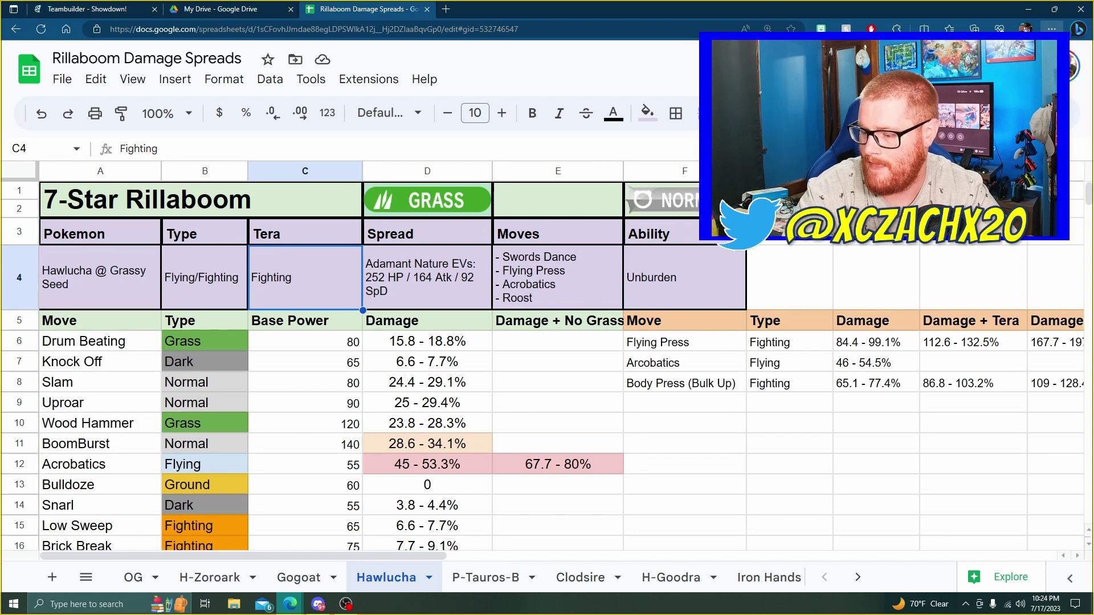
Open the P-Tauros-B sheet and examine the Tauros-Paldea-Blaze set details, damage taken and move set.
left_click(494, 576)
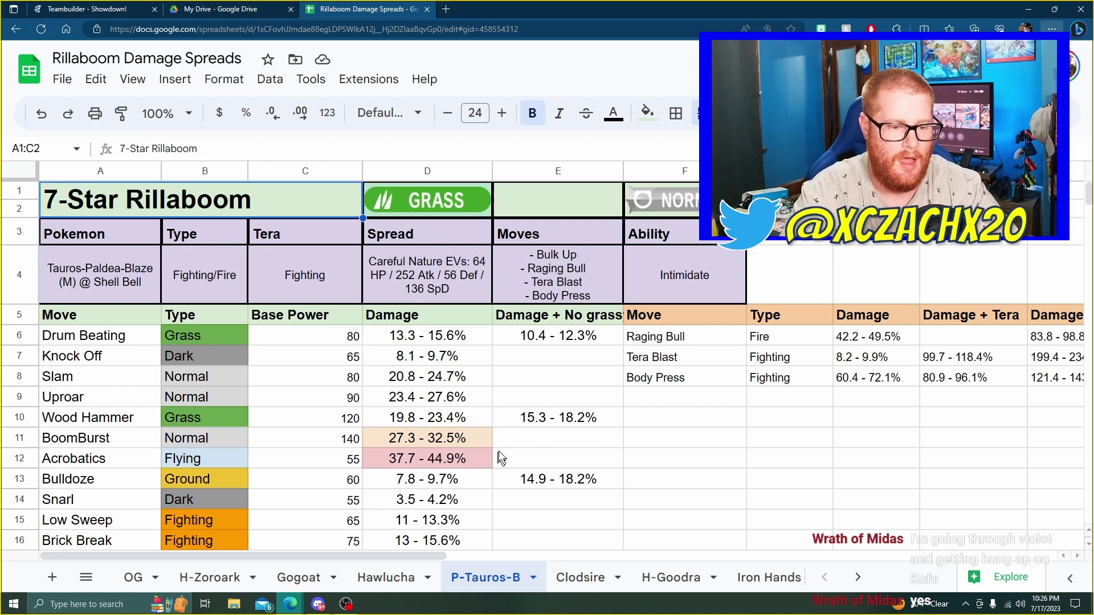
scroll(497, 447, "down", 5)
scroll(502, 447, "up", 5)
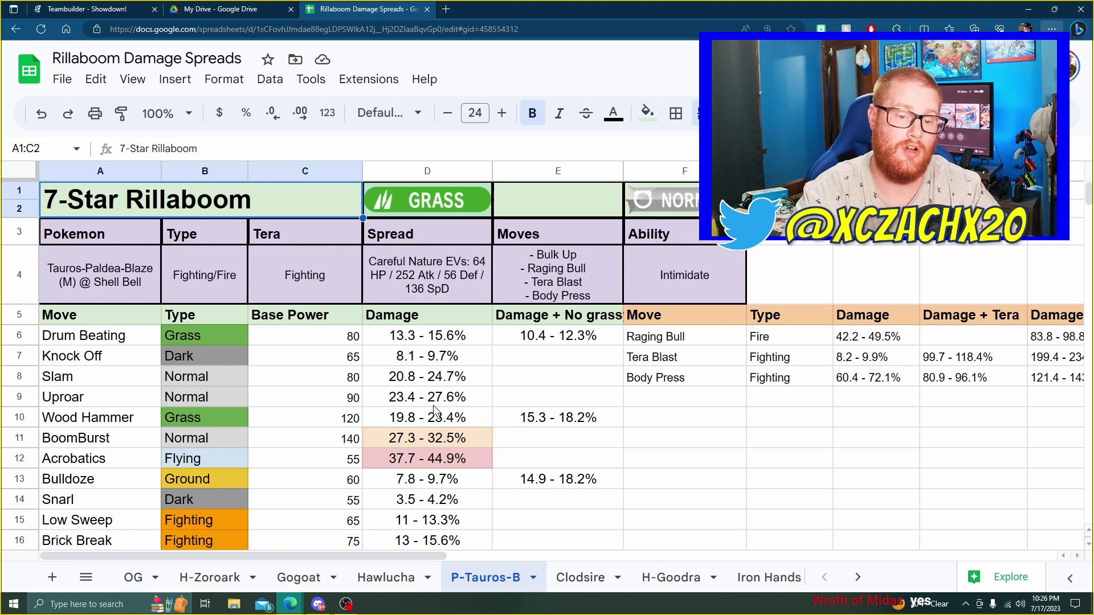
left_click(545, 255)
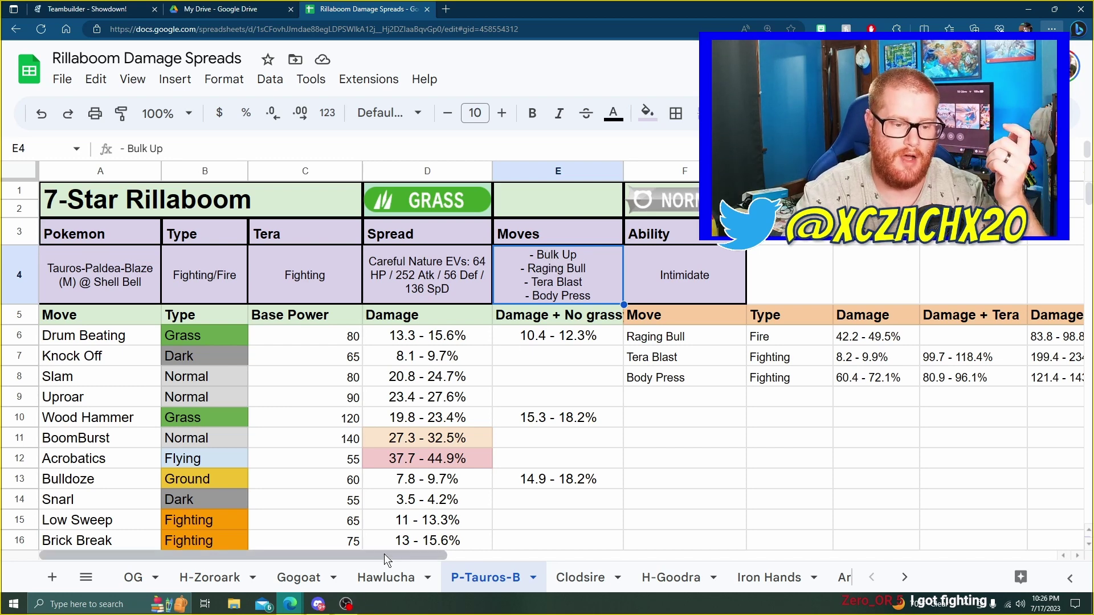
Compare Tauros-Paldea-Blaze's outgoing Damage + Tera values for Tera Blast and Body Press, plus Tera Blast's Damage + 2 value.
left_click_drag(386, 556, 524, 546)
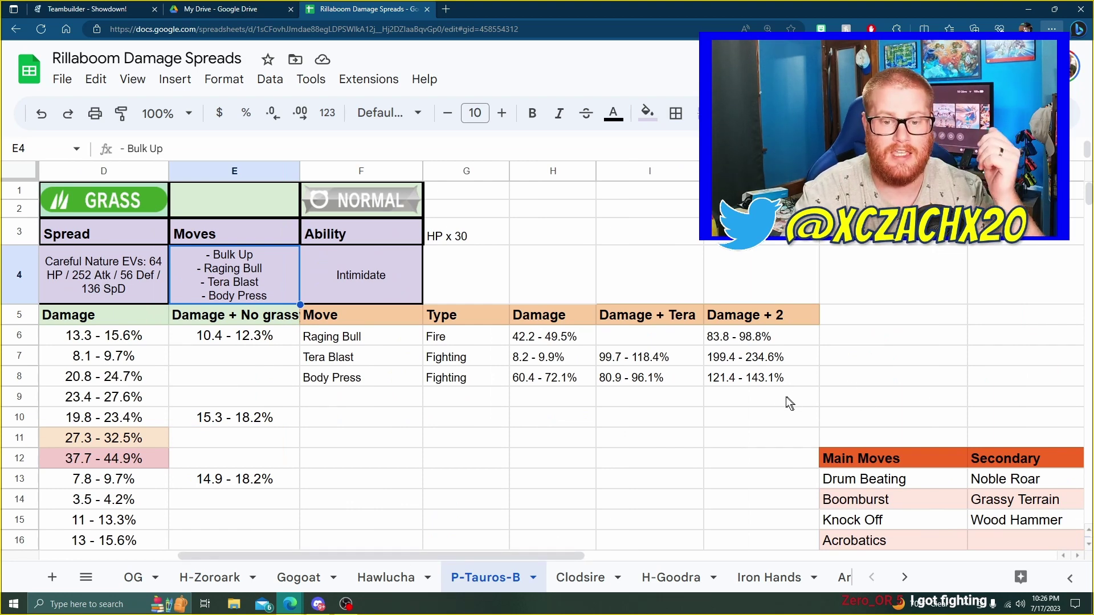
left_click_drag(370, 555, 431, 564)
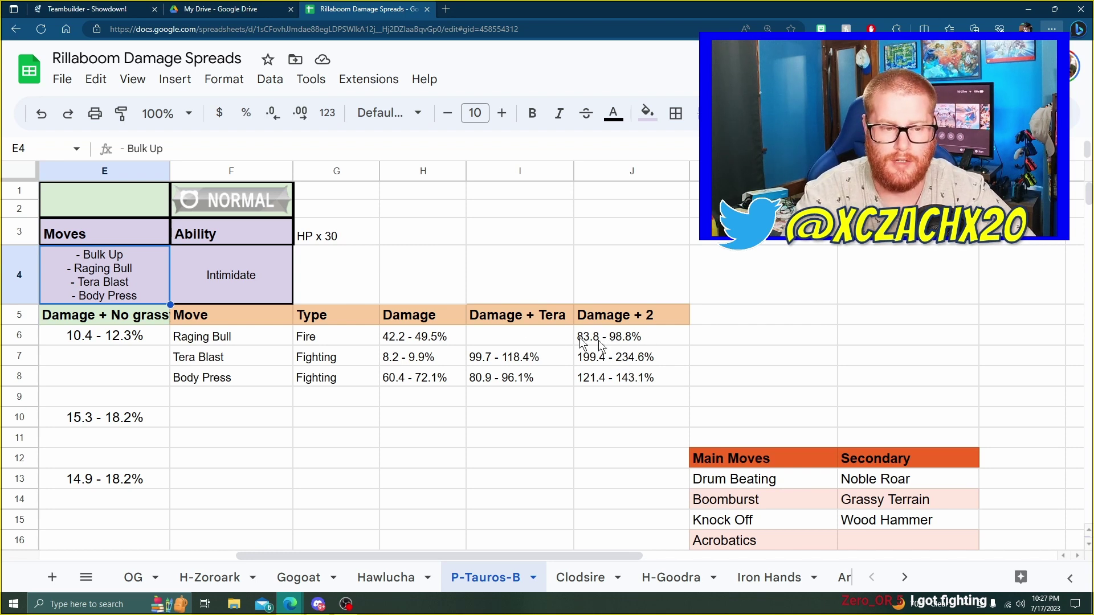
left_click(536, 363)
left_click(539, 378)
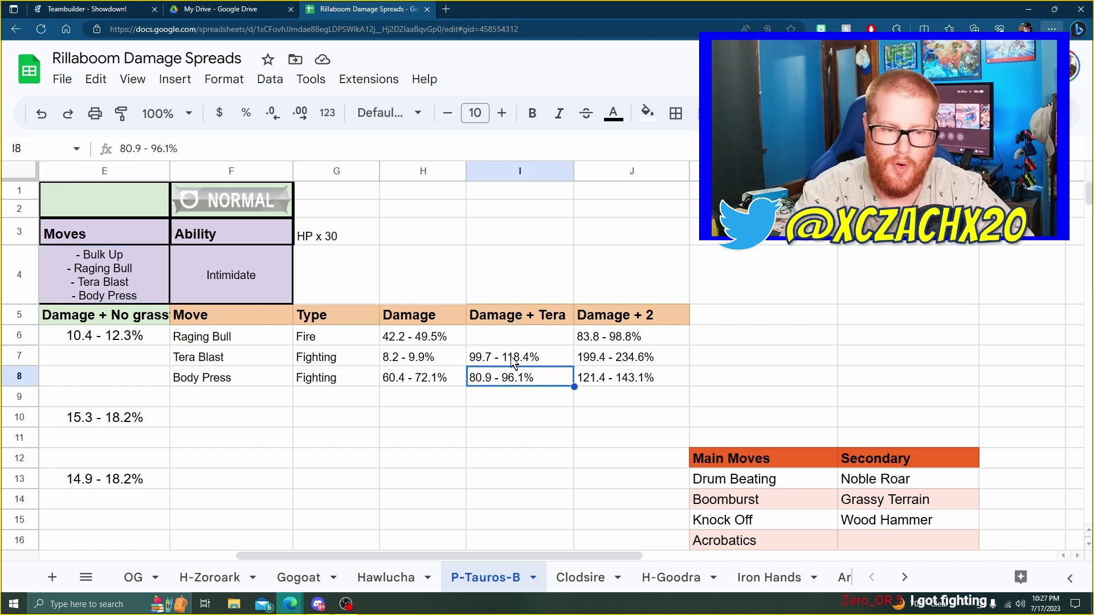
left_click(532, 364)
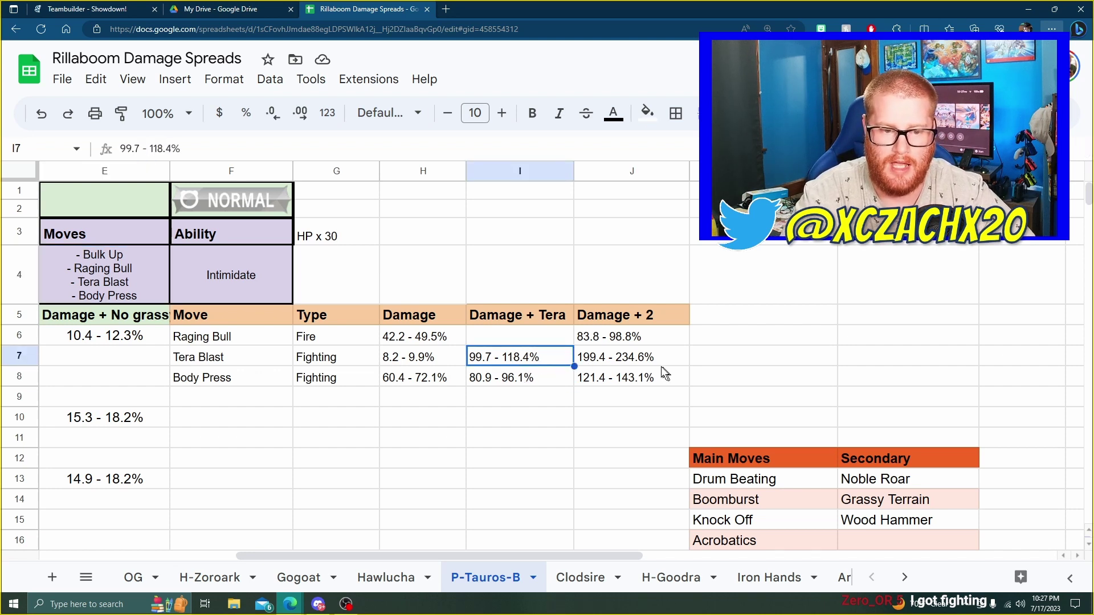
left_click(610, 361)
left_click(516, 380)
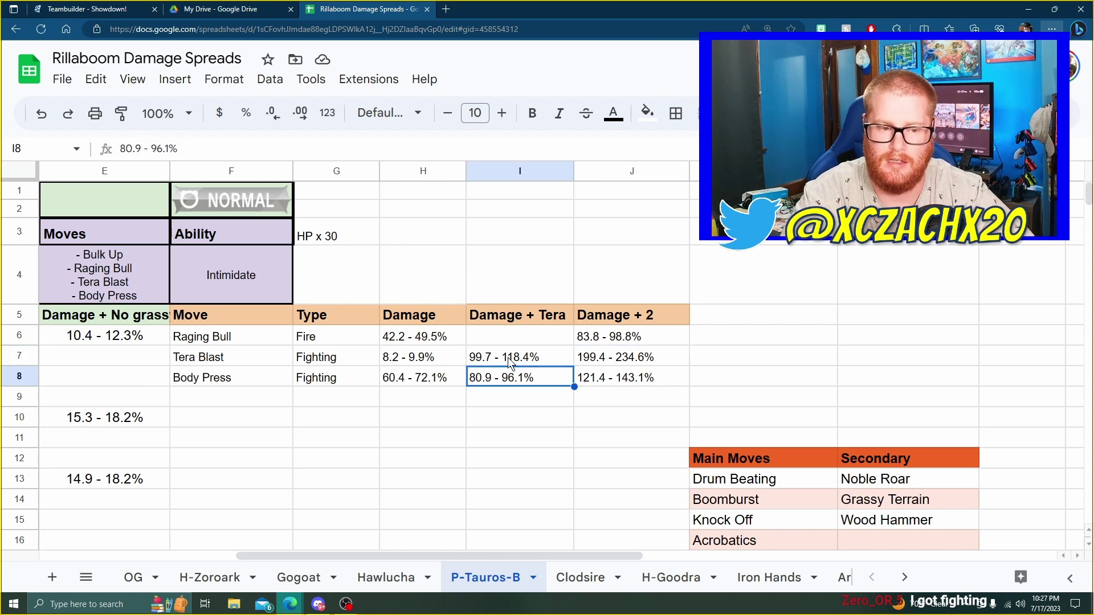
left_click(507, 359)
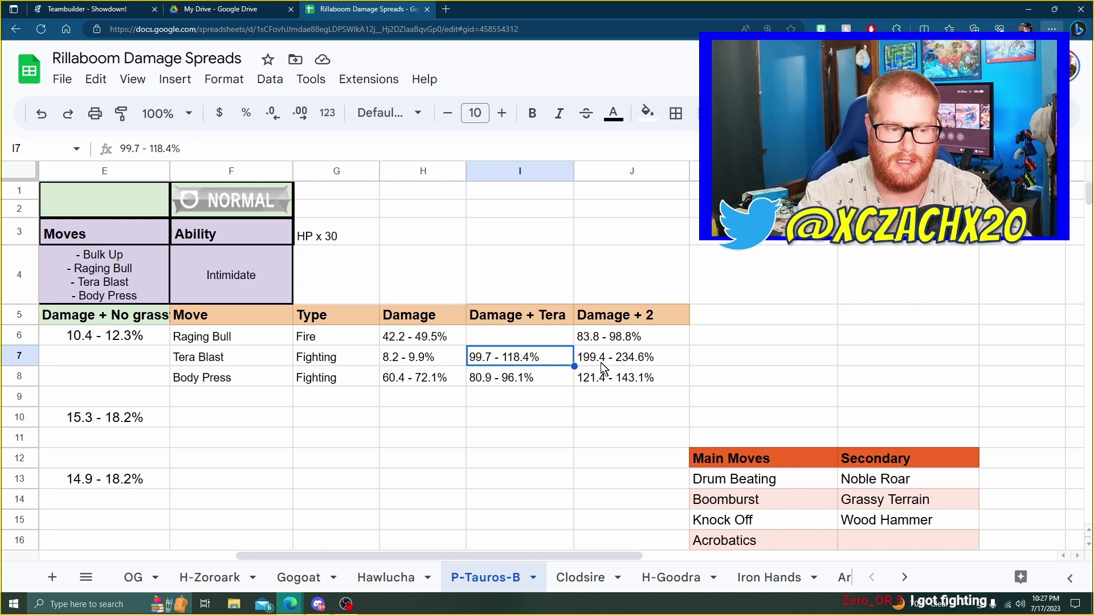
Review Tera Blast's Damage, Damage + Tera and Damage + 2 values, plus Body Press's Damage + 2 value.
left_click(435, 362)
left_click(533, 361)
left_click(633, 361)
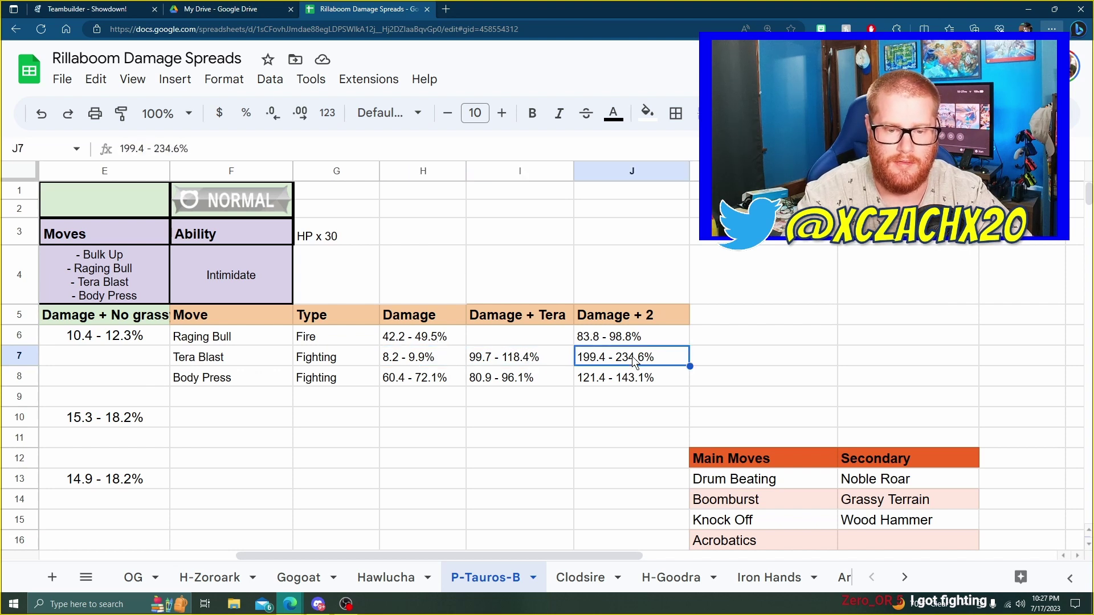
left_click(617, 380)
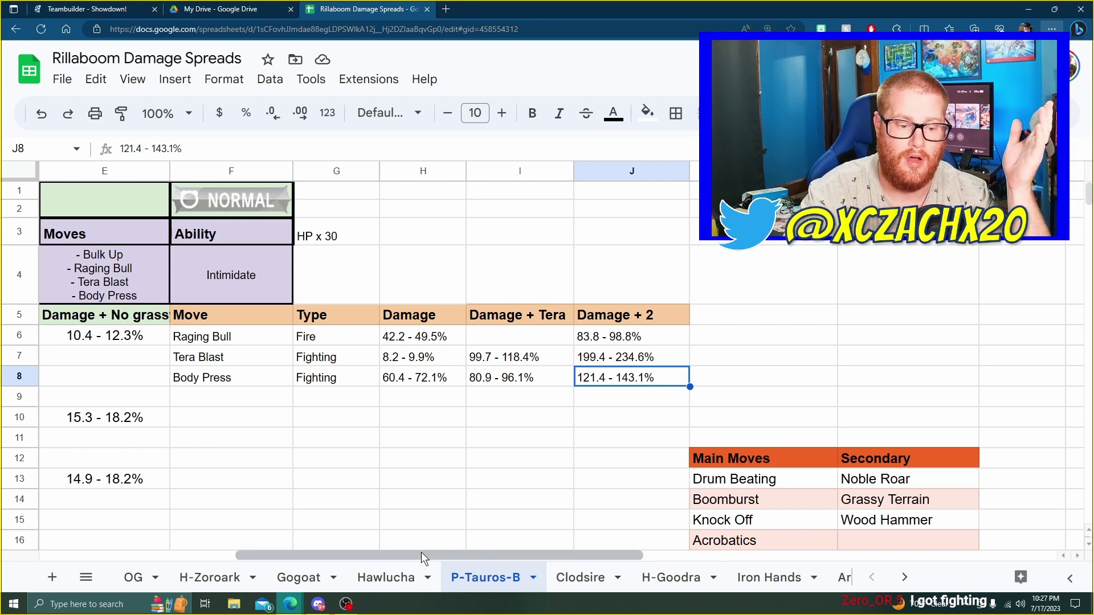
left_click_drag(422, 553, 213, 536)
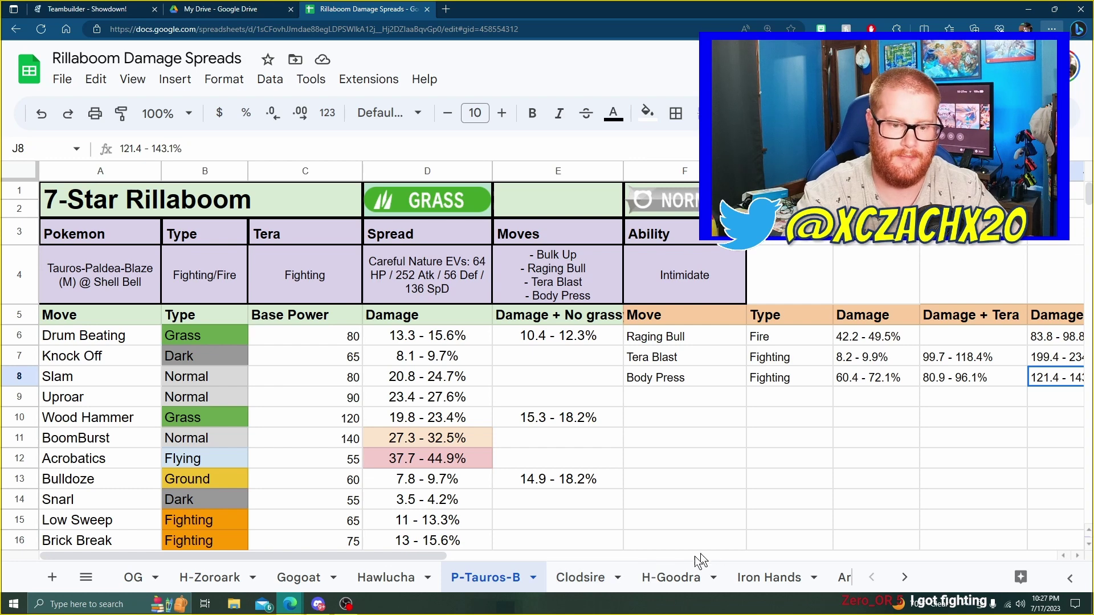
Open the Clodsire sheet and examine its set details and the damage it takes from each Rillaboom move.
left_click(587, 584)
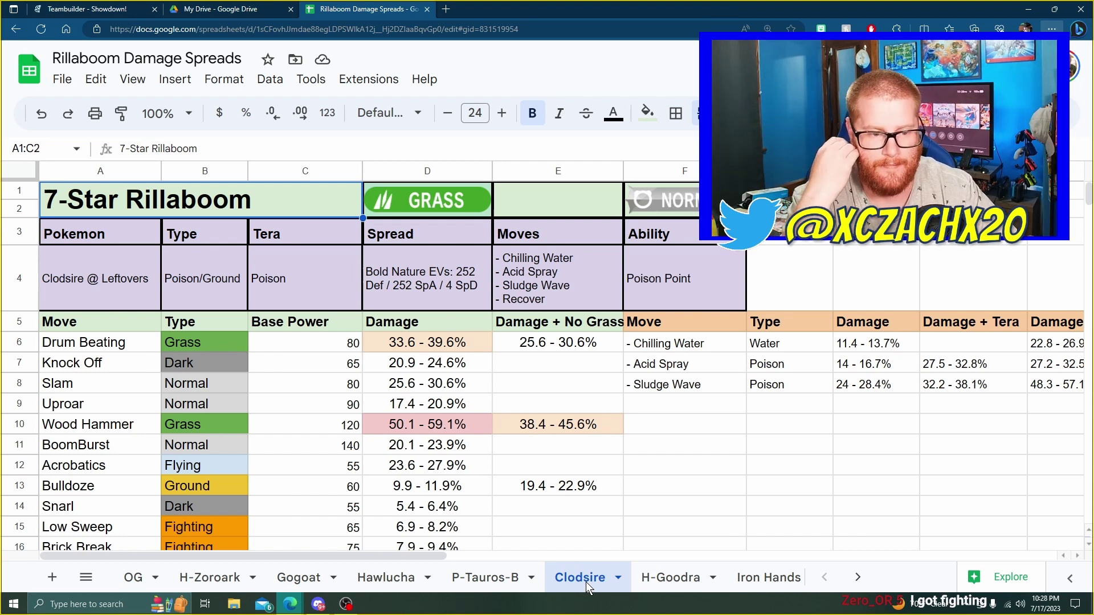
scroll(446, 401, "down", 5)
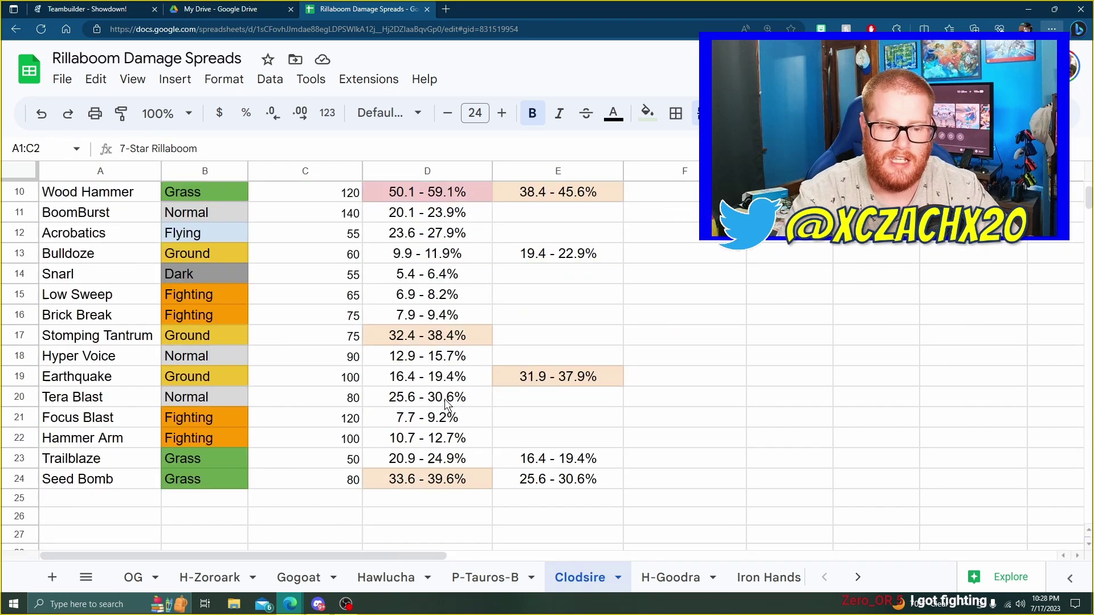
scroll(446, 404, "up", 2)
scroll(445, 402, "up", 3)
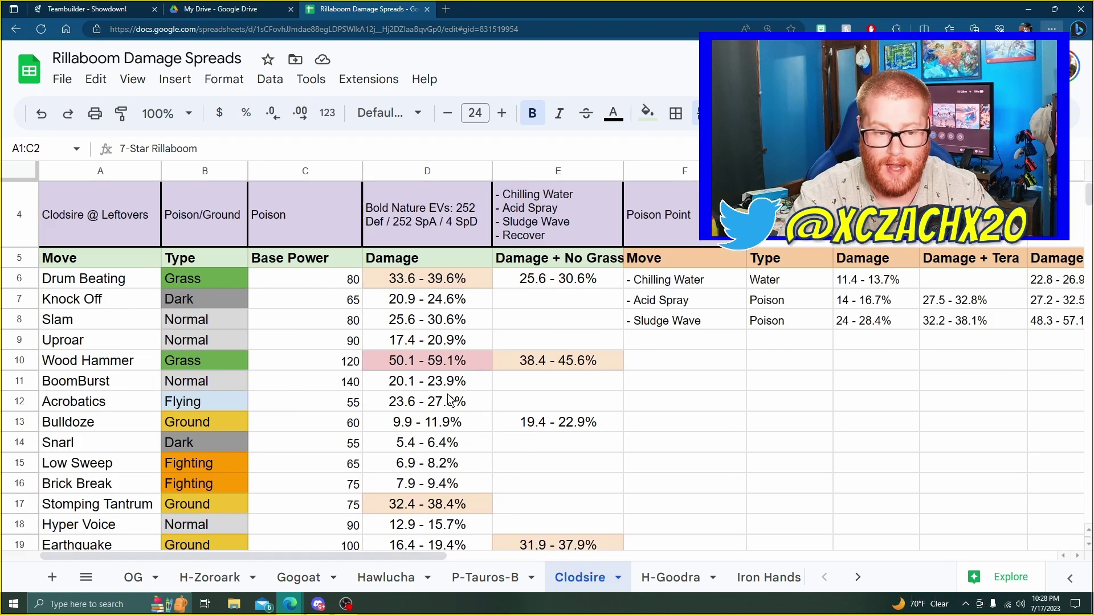
scroll(448, 397, "down", 2)
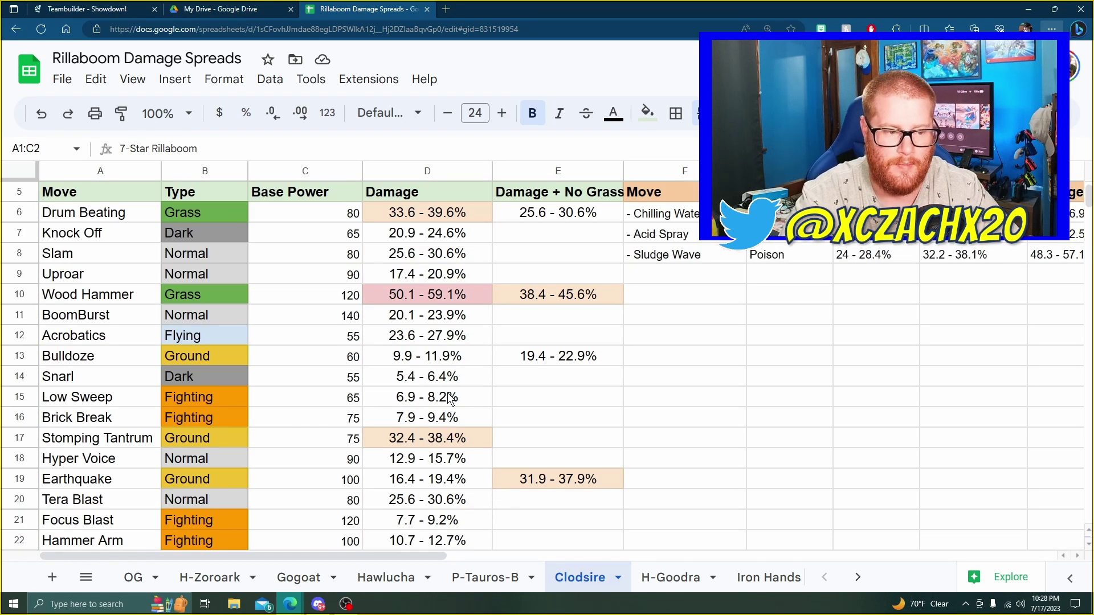
scroll(450, 398, "up", 3)
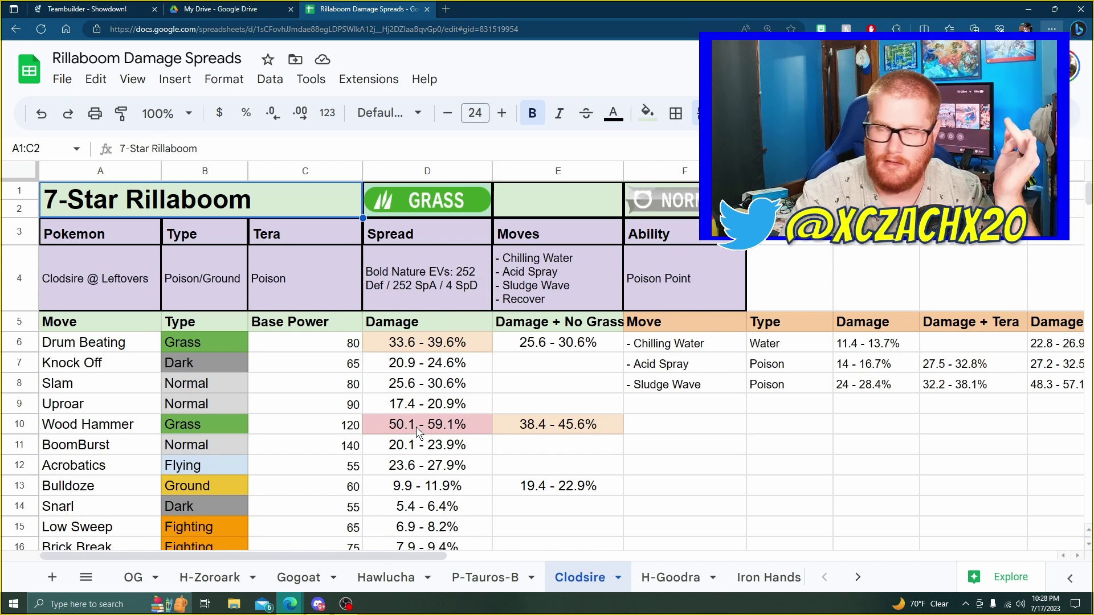
scroll(424, 417, "down", 2)
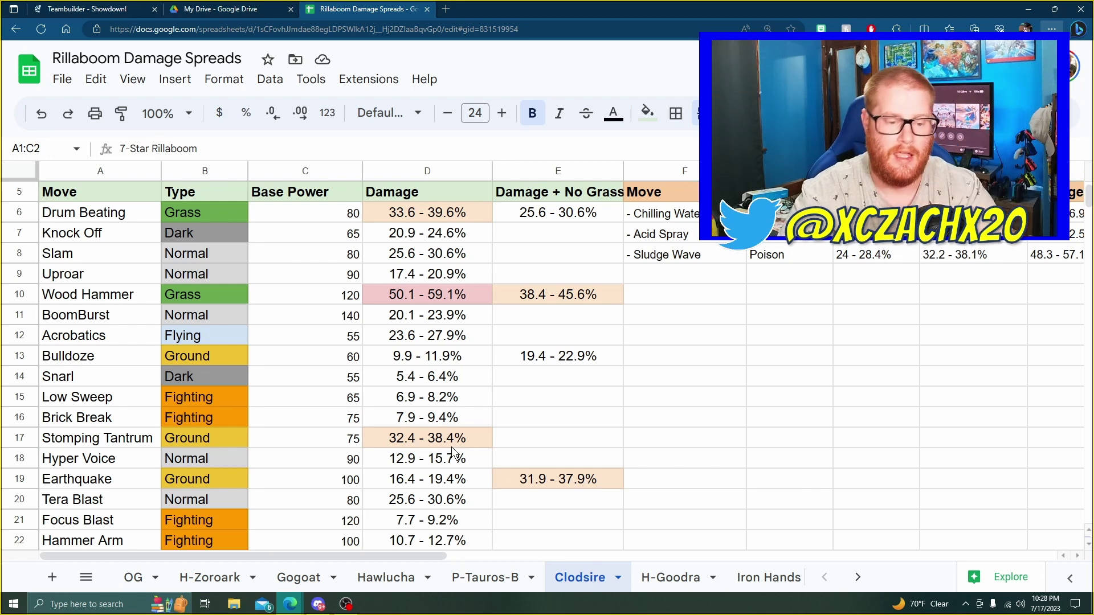
scroll(431, 429, "up", 2)
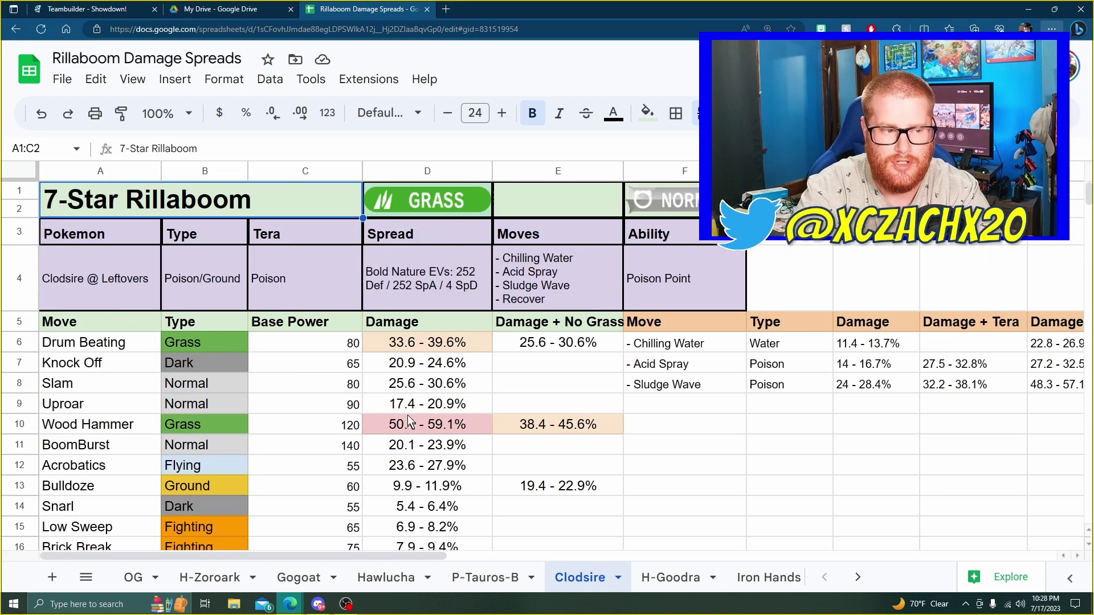
Compare Clodsire's Damage and Damage + No Grass values for the Ground and Grass moves, including Earthquake and Seed Bomb.
scroll(416, 347, "down", 4)
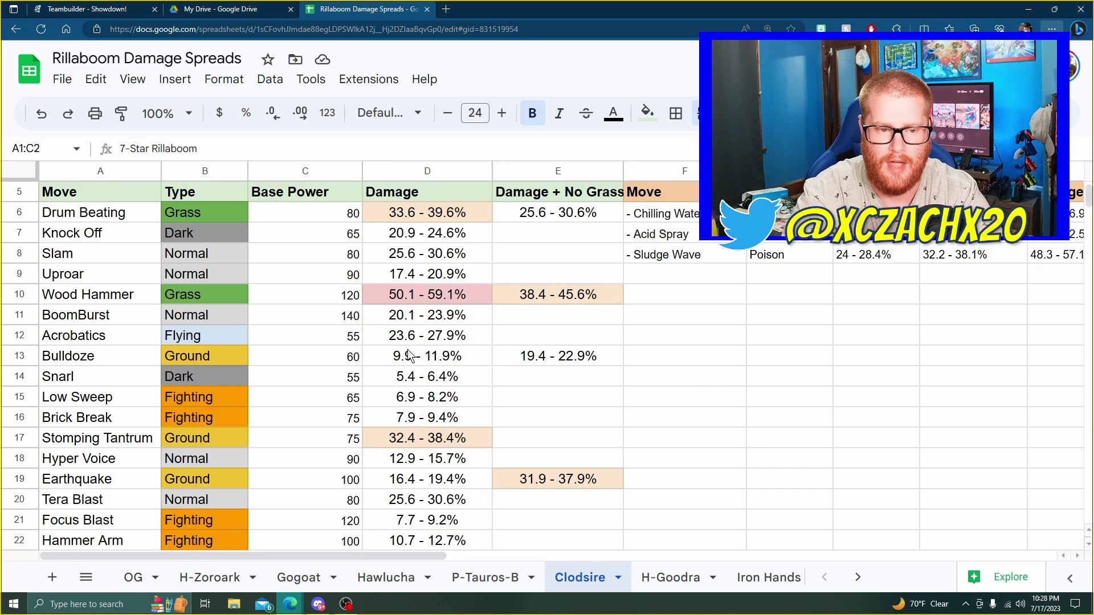
scroll(434, 349, "up", 3)
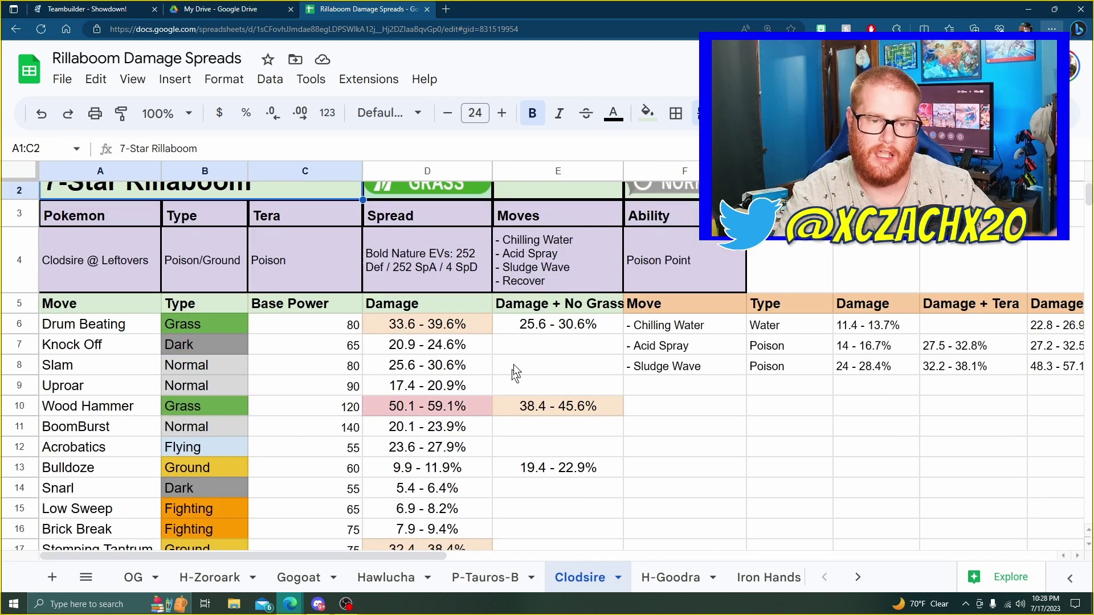
scroll(510, 308, "down", 3)
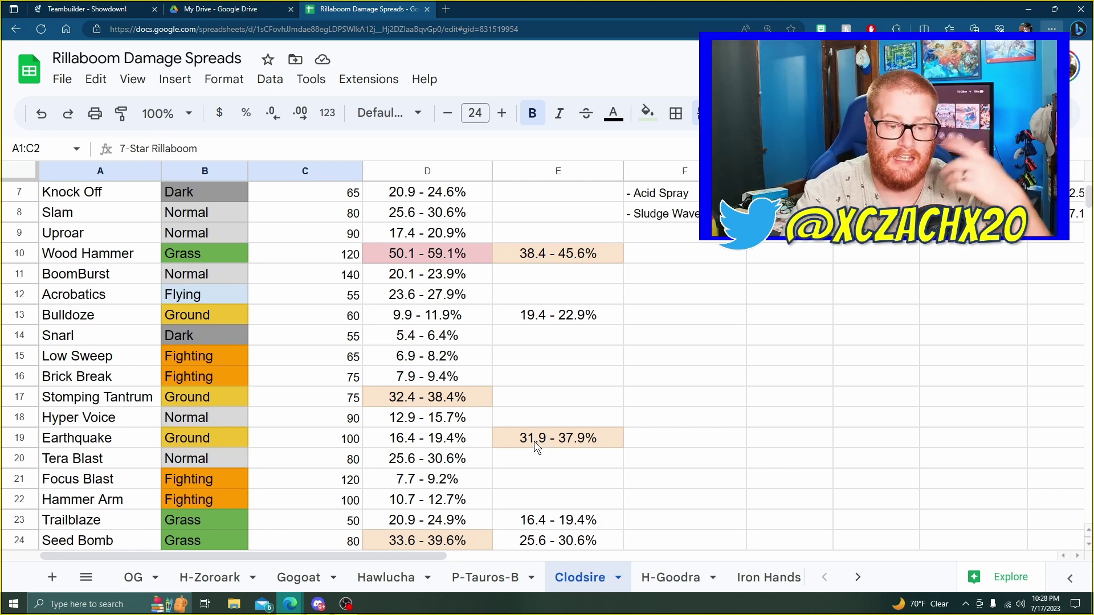
scroll(536, 441, "down", 1)
scroll(539, 444, "down", 1)
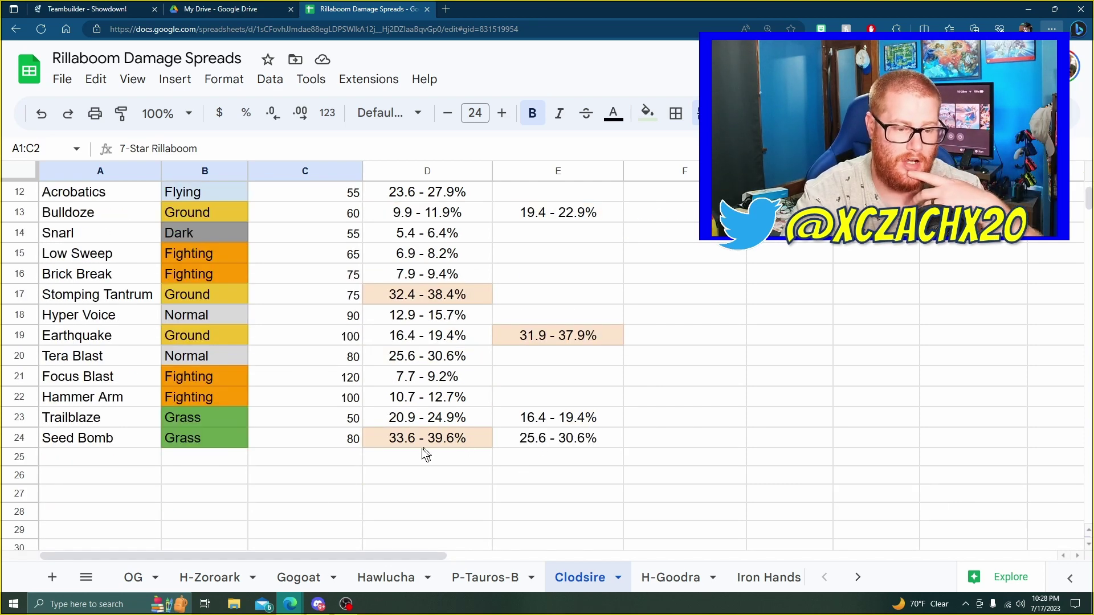
scroll(409, 442, "up", 5)
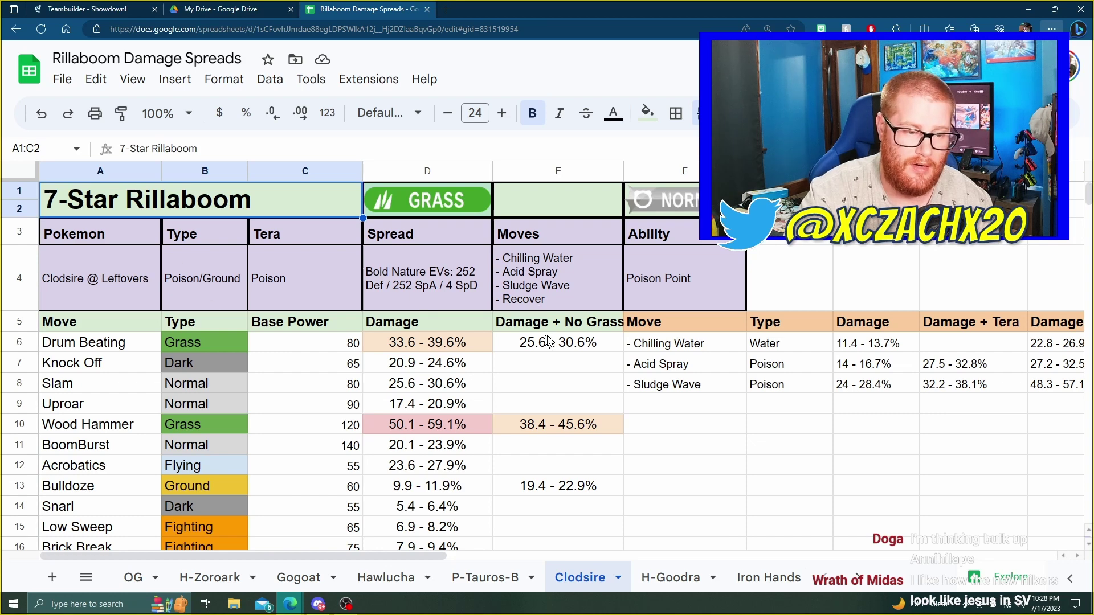
Open the H-Goodra sheet and examine the damage Goodra-Hisui takes, especially from the Fighting and Ground moves.
left_click(676, 576)
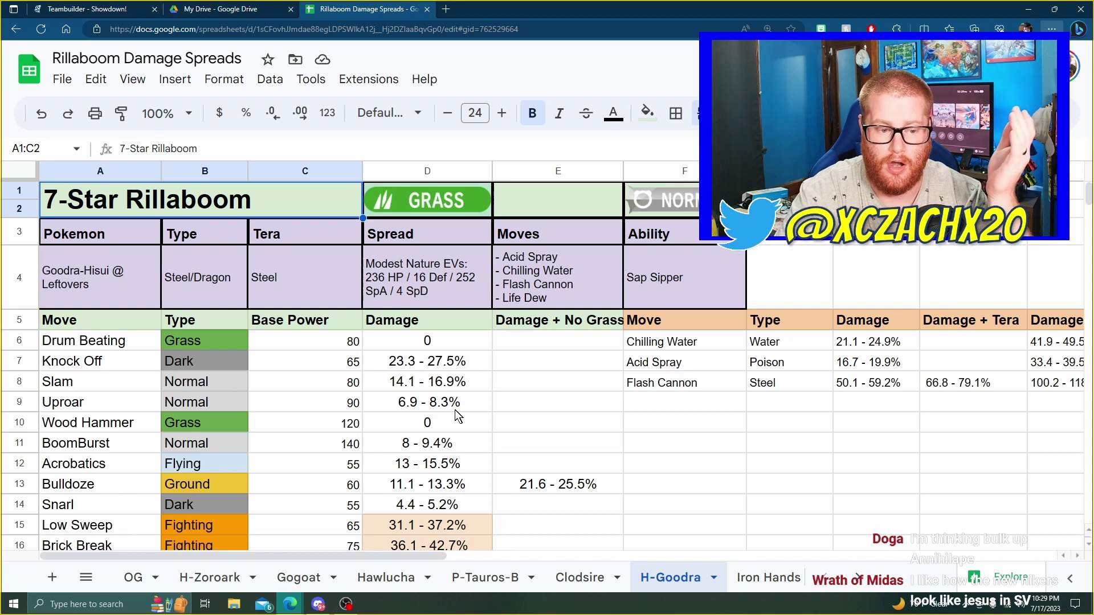
scroll(441, 422, "down", 3)
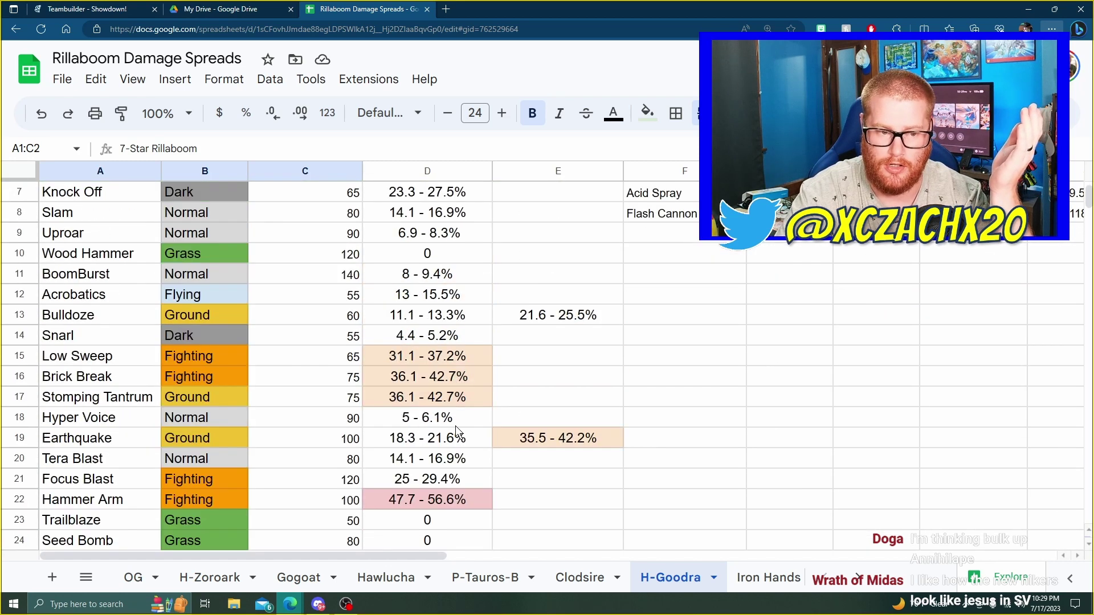
scroll(465, 423, "up", 1)
scroll(456, 394, "down", 1)
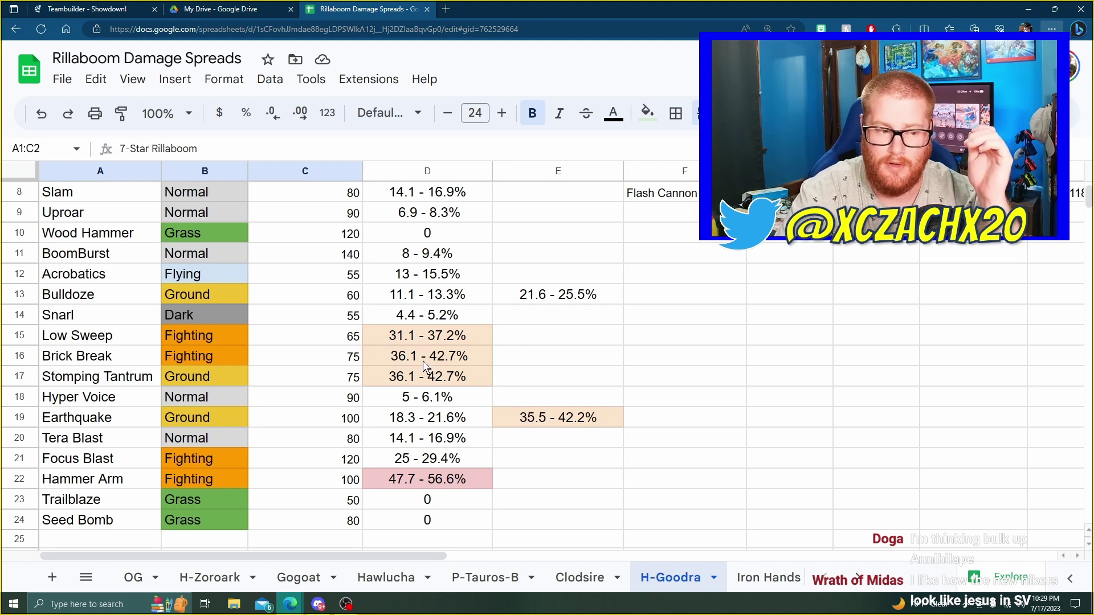
scroll(449, 361, "up", 1)
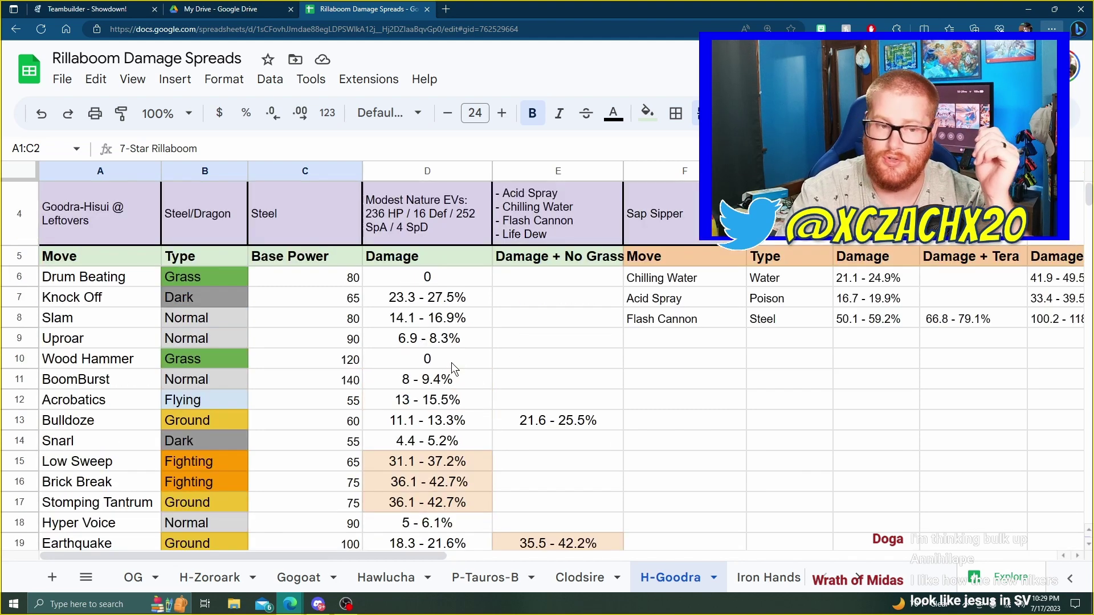
scroll(450, 363, "down", 1)
scroll(448, 366, "up", 1)
scroll(449, 365, "up", 1)
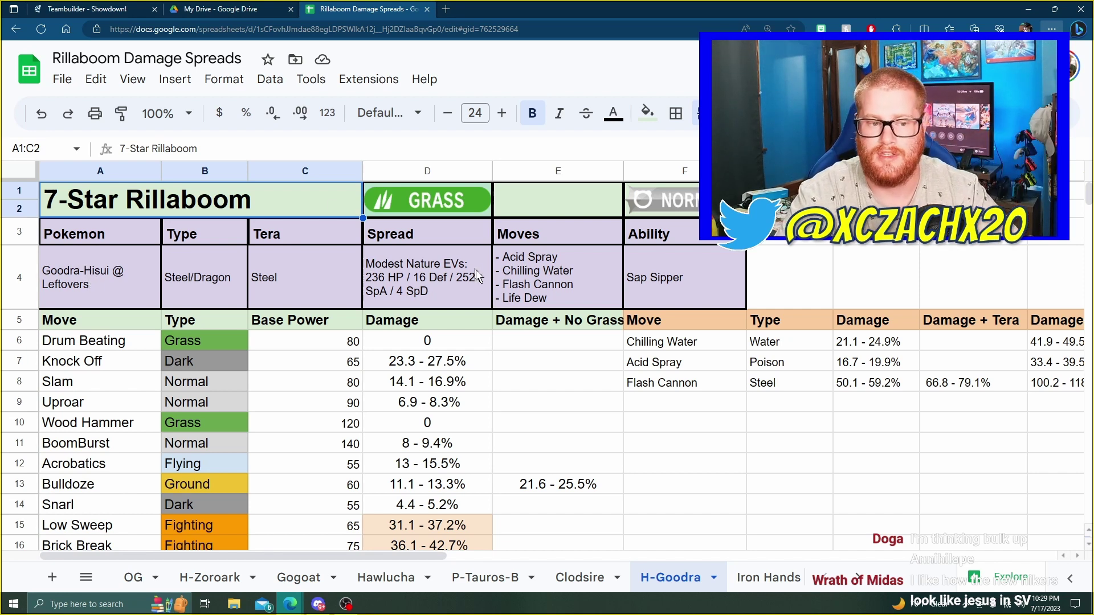
Review Goodra-Hisui's moves, Tera type and typing, plus its outgoing damage table through the Damage - 2 column.
left_click(536, 282)
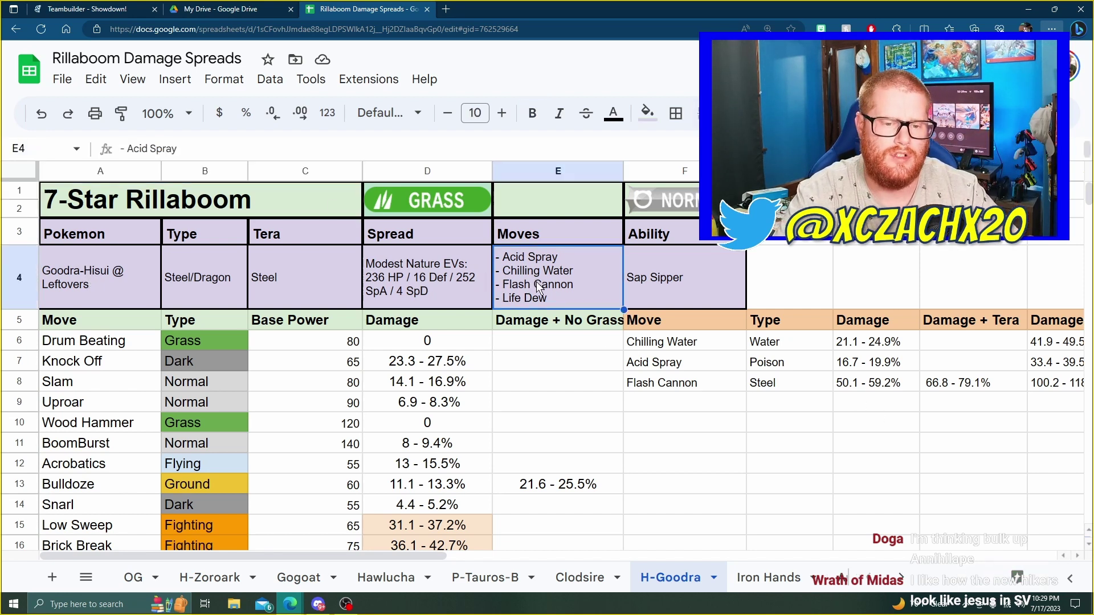
left_click(281, 281)
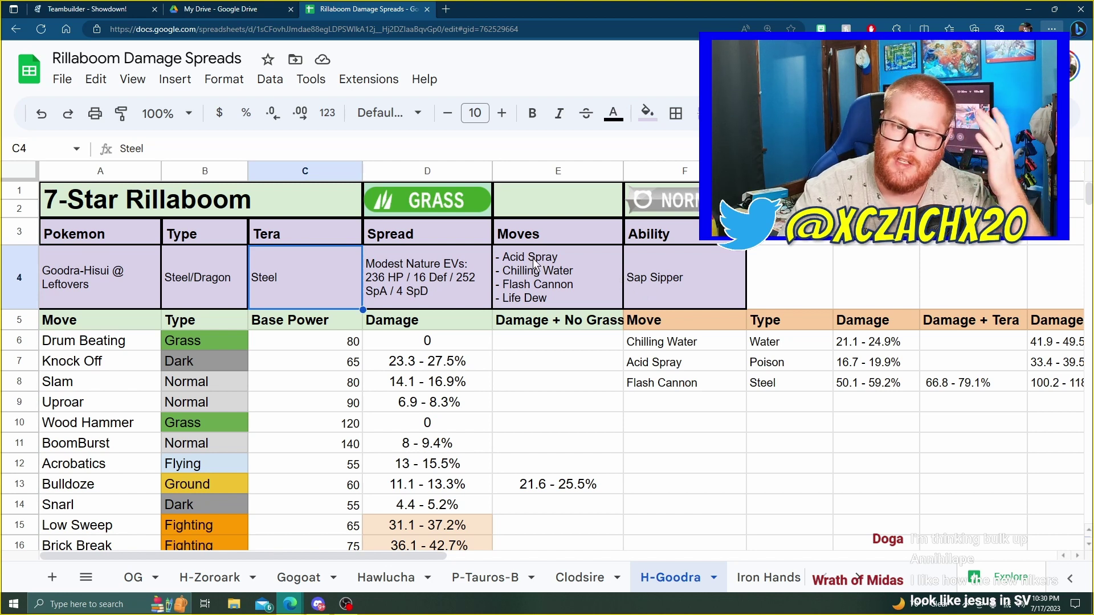
left_click(206, 277)
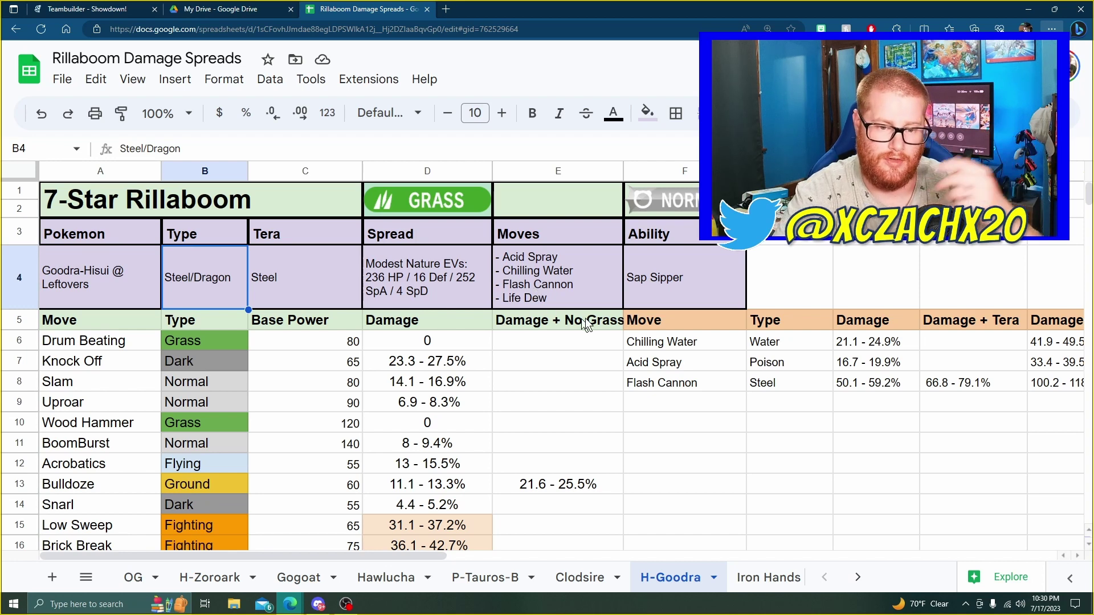
left_click_drag(382, 555, 476, 555)
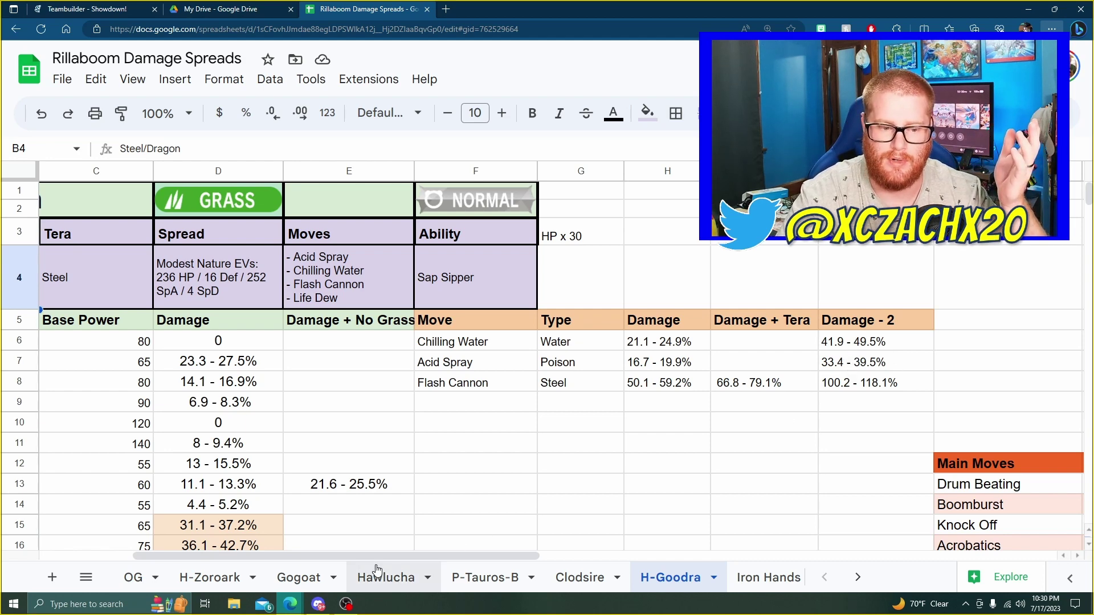
left_click_drag(386, 557, 266, 560)
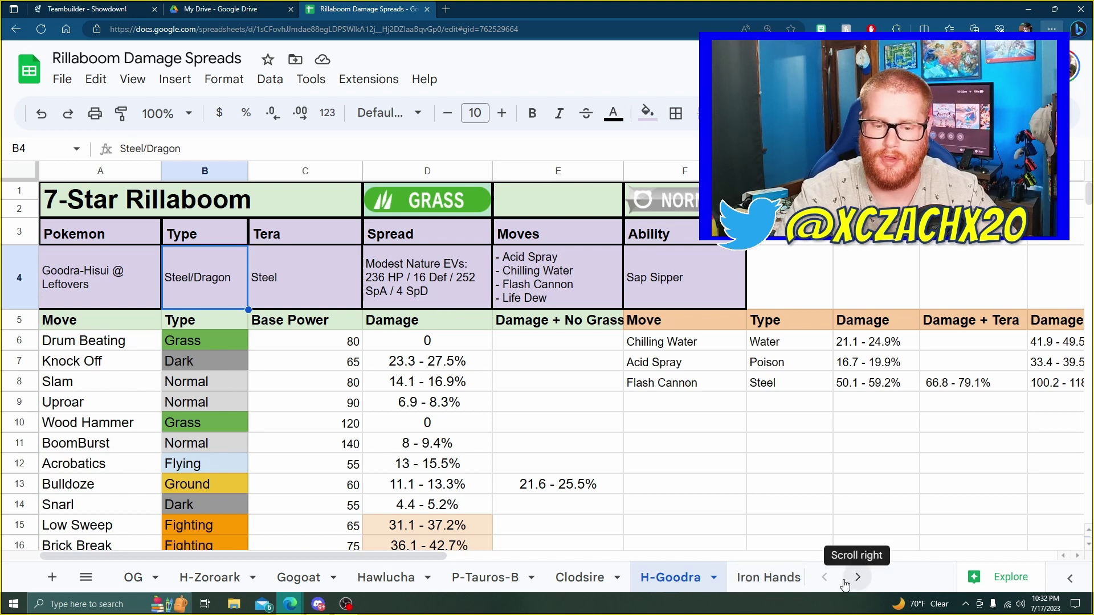
Revisit the Clodsire and H-Zoroark sheets for comparison, and return to the H-Goodra sheet.
left_click(593, 583)
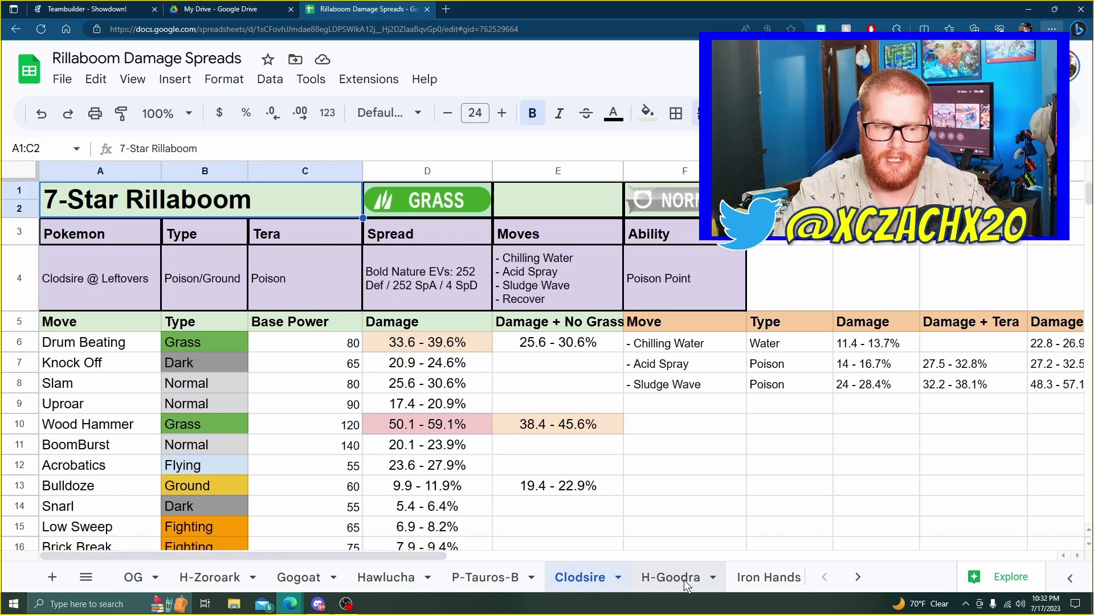
left_click(681, 580)
left_click(210, 578)
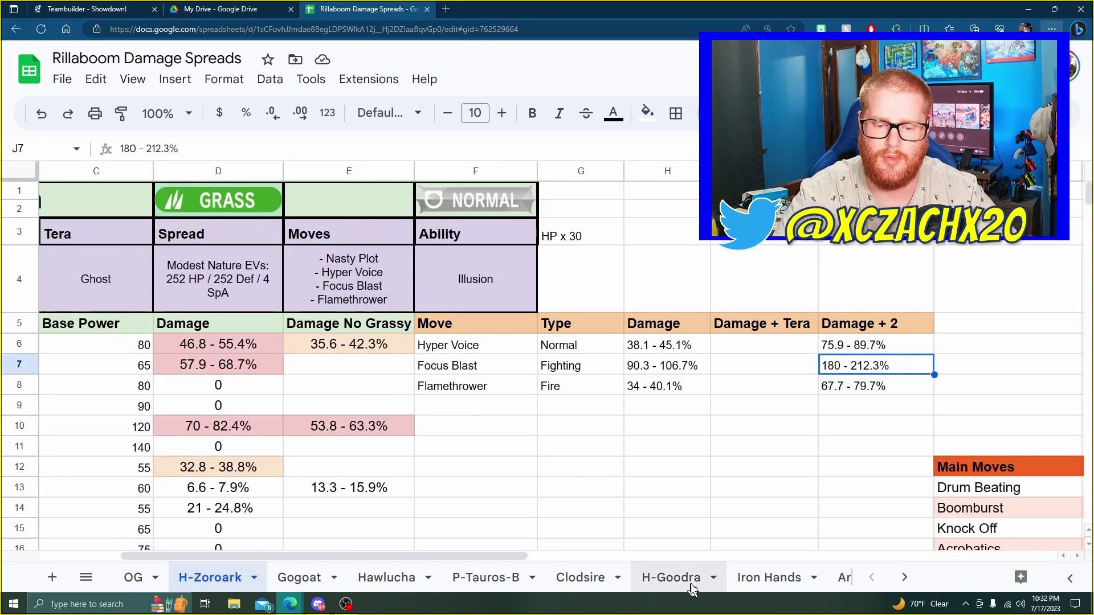
left_click(690, 583)
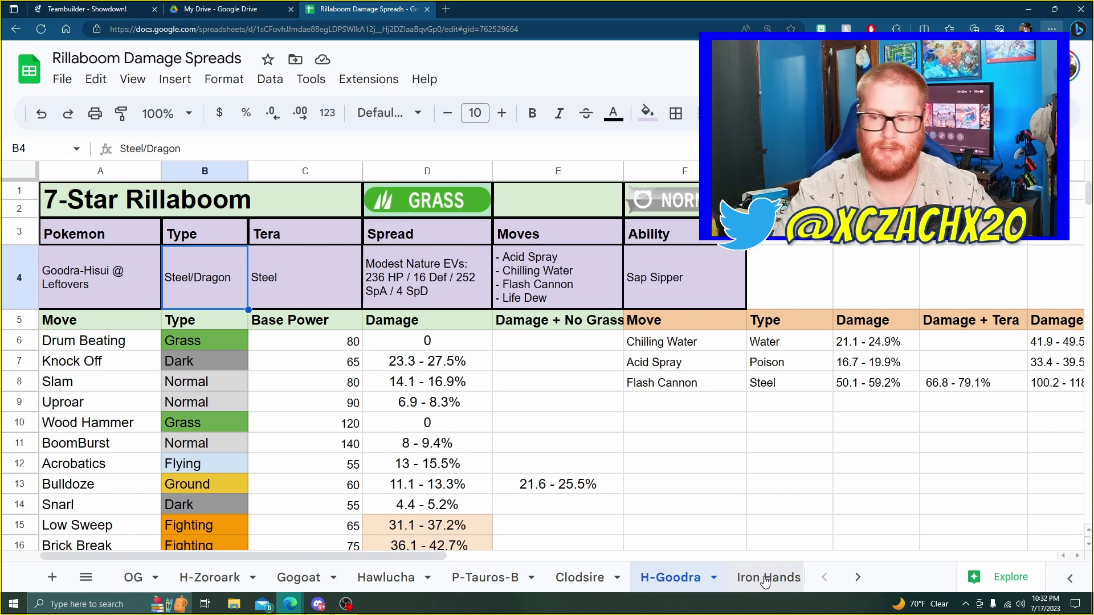
Open the Iron Hands sheet and examine its set details and damage values.
left_click(766, 579)
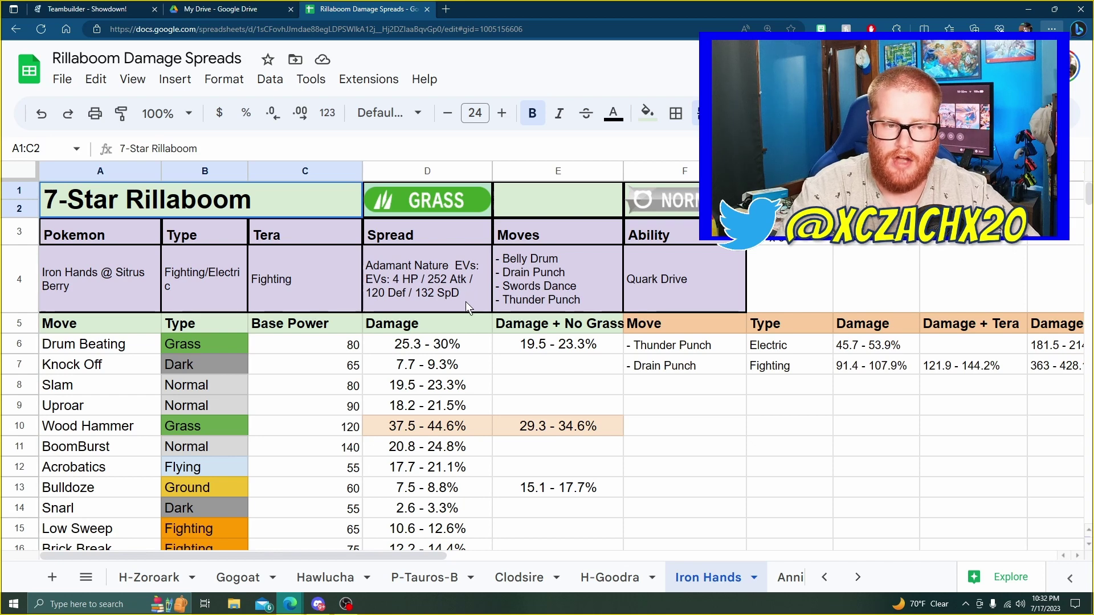
scroll(466, 302, "down", 1)
scroll(465, 304, "up", 1)
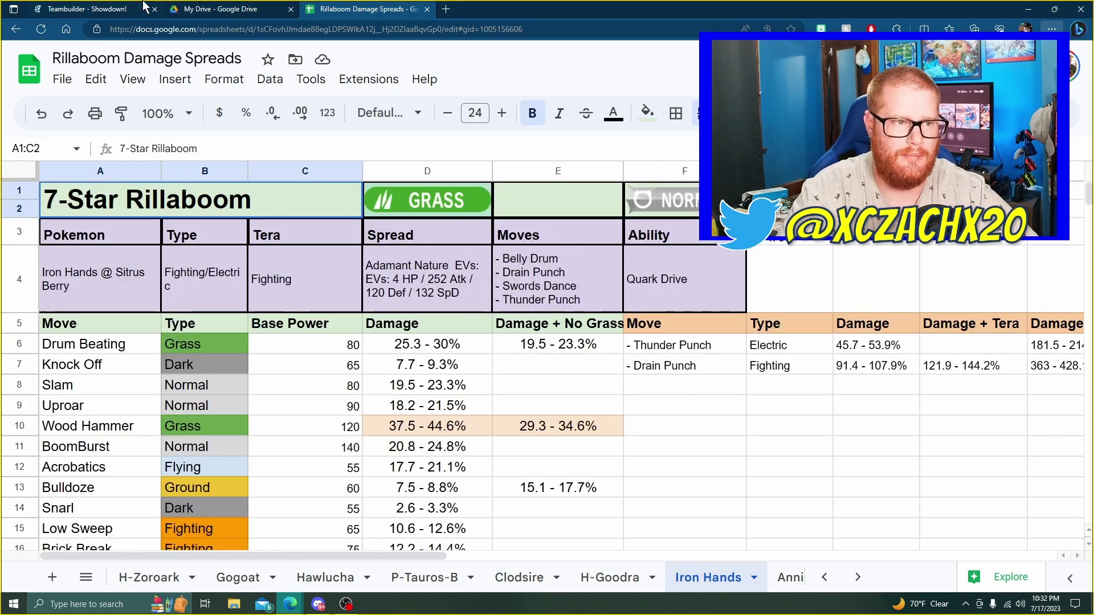
Switch to the Showdown Teambuilder and open the Iron Hands set from the team.
left_click(211, 11)
left_click(63, 10)
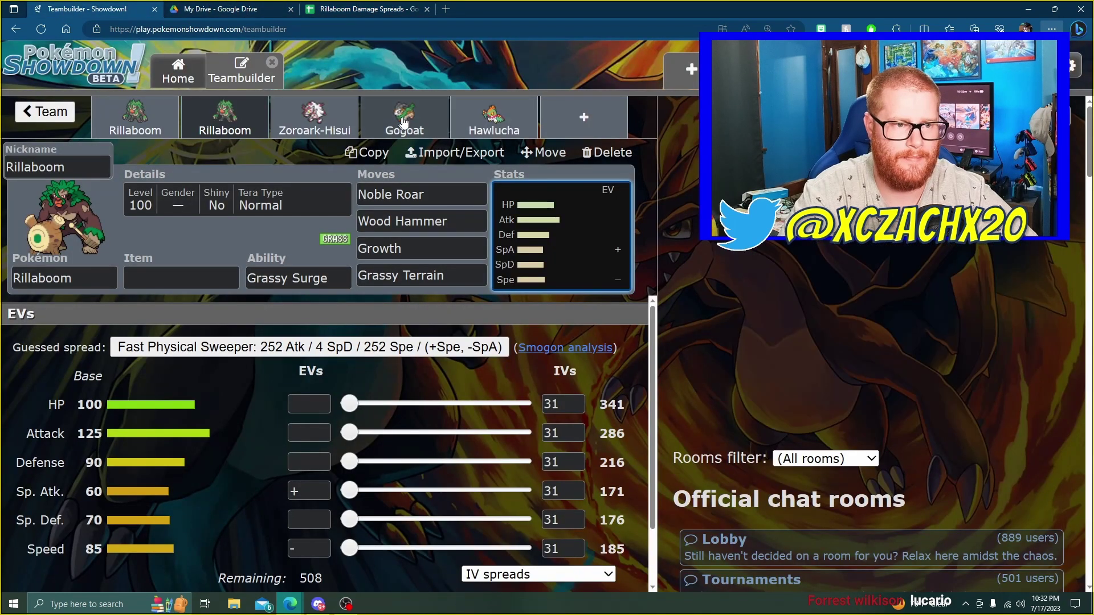
left_click(479, 123)
left_click(377, 120)
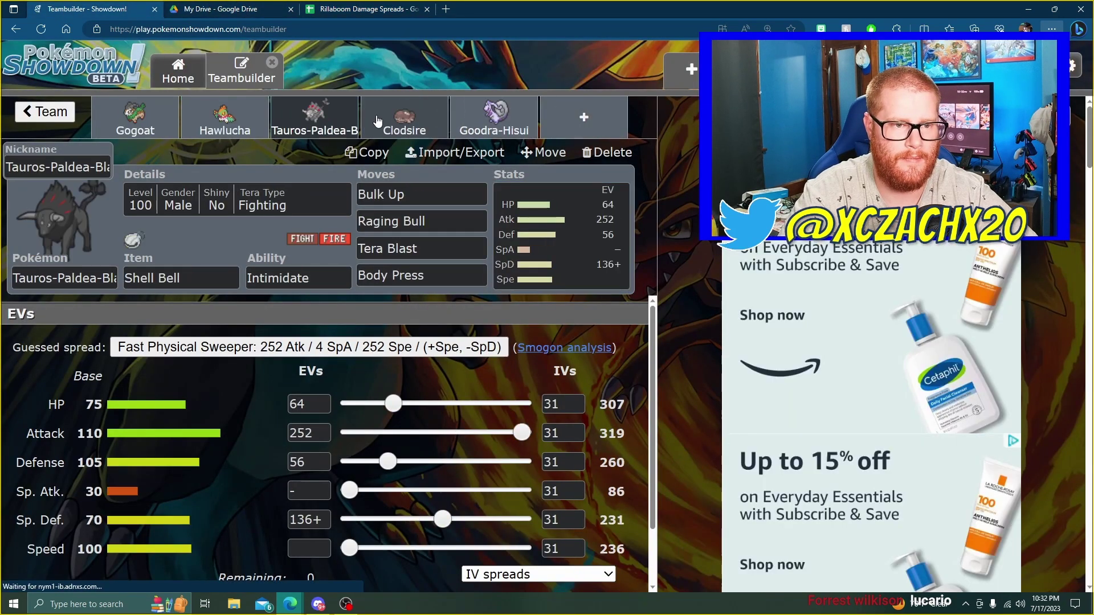
left_click(445, 122)
left_click(504, 124)
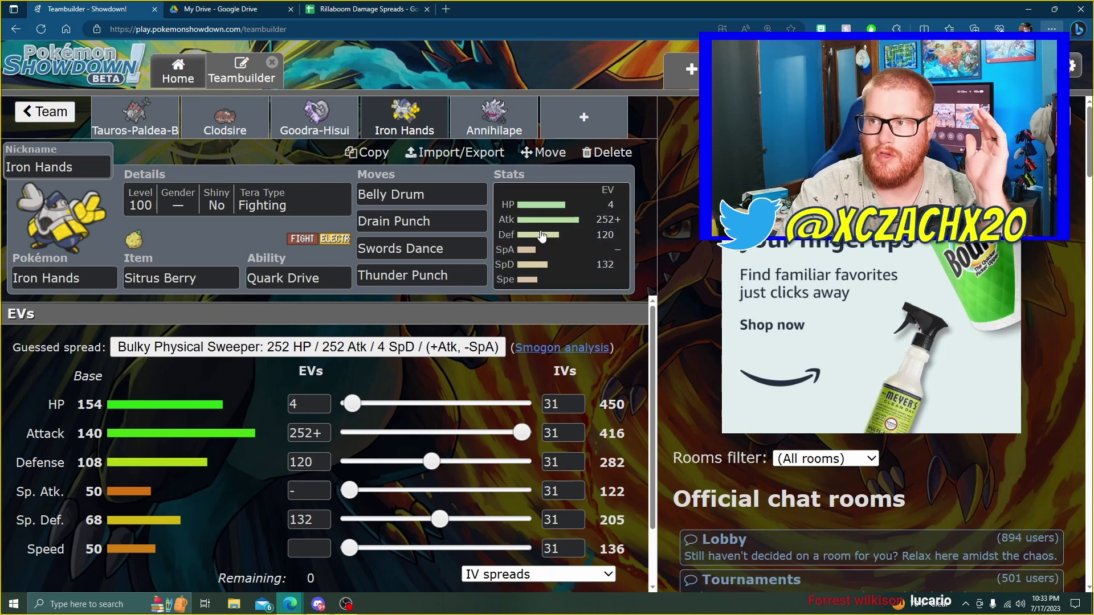
Check Iron Hands' EV spread and stats, and read the description of its Sitrus Berry item.
key("ctrl+a")
left_click(592, 413)
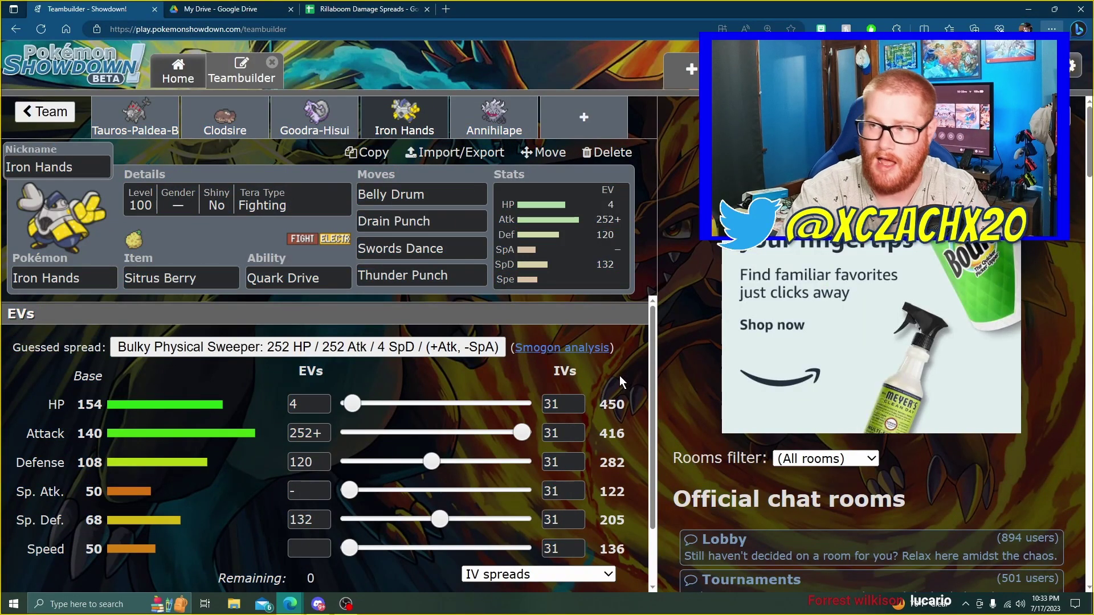
left_click(166, 280)
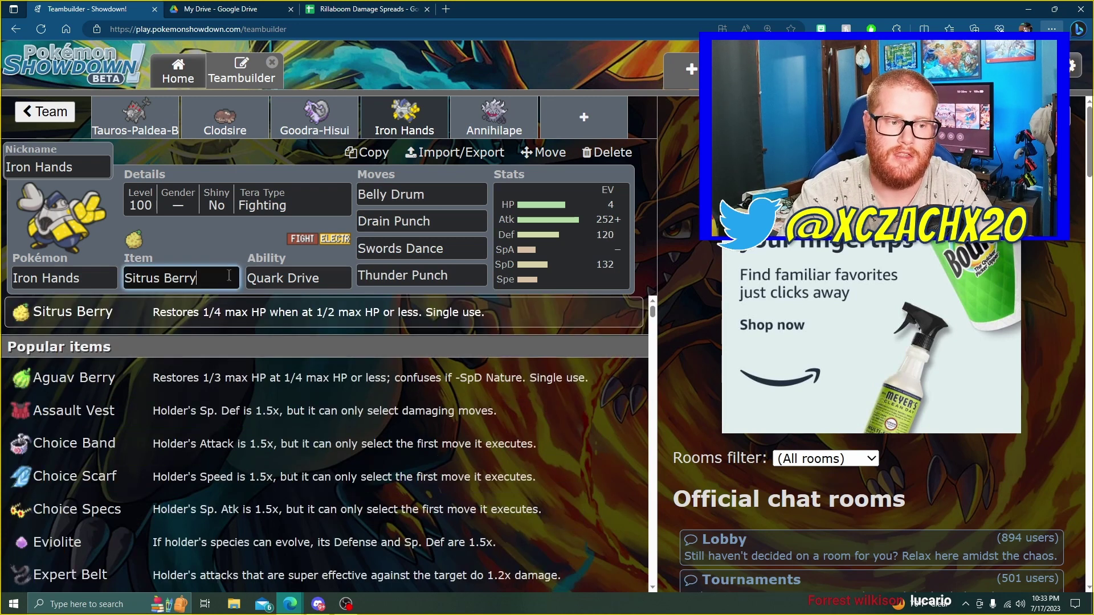
left_click(570, 266)
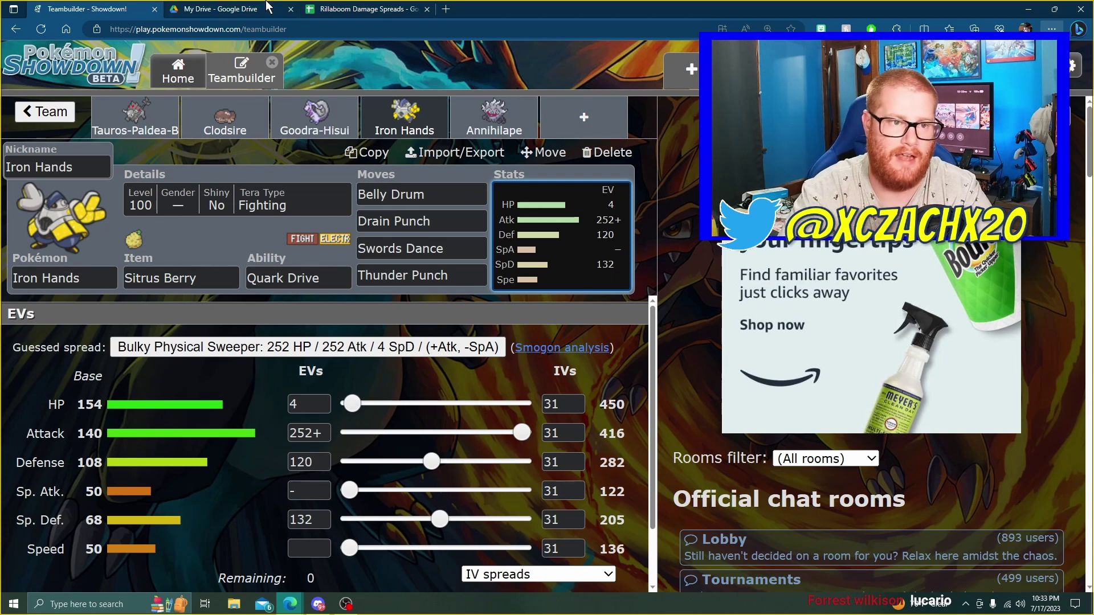
Switch back to the Rillaboom Damage Spreads spreadsheet and review the damage Iron Hands takes from each Rillaboom move.
left_click(379, 8)
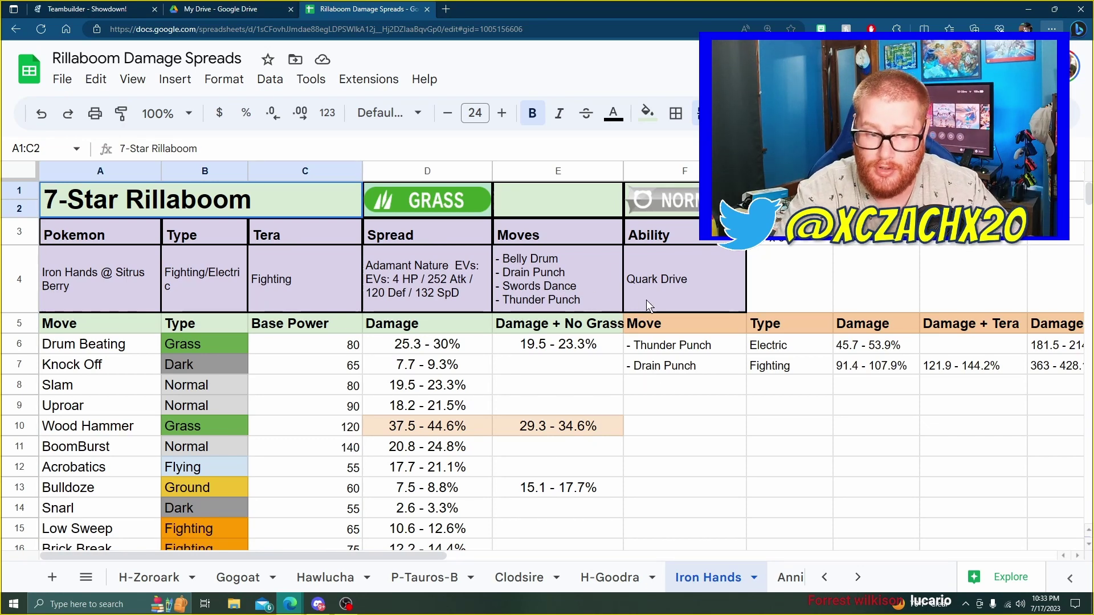
scroll(607, 340, "down", 7)
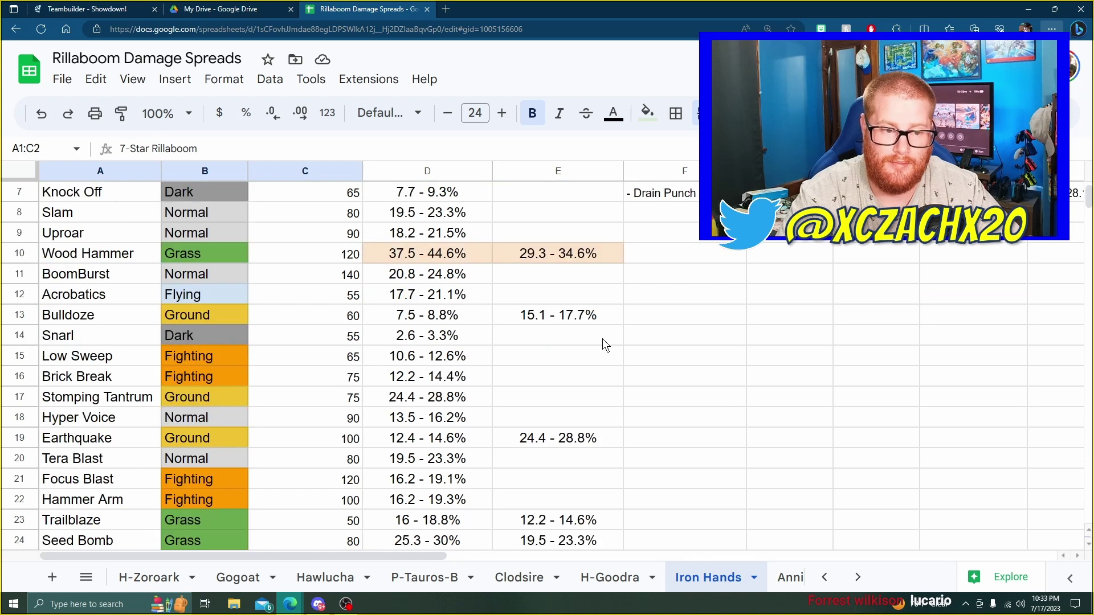
scroll(599, 348, "up", 5)
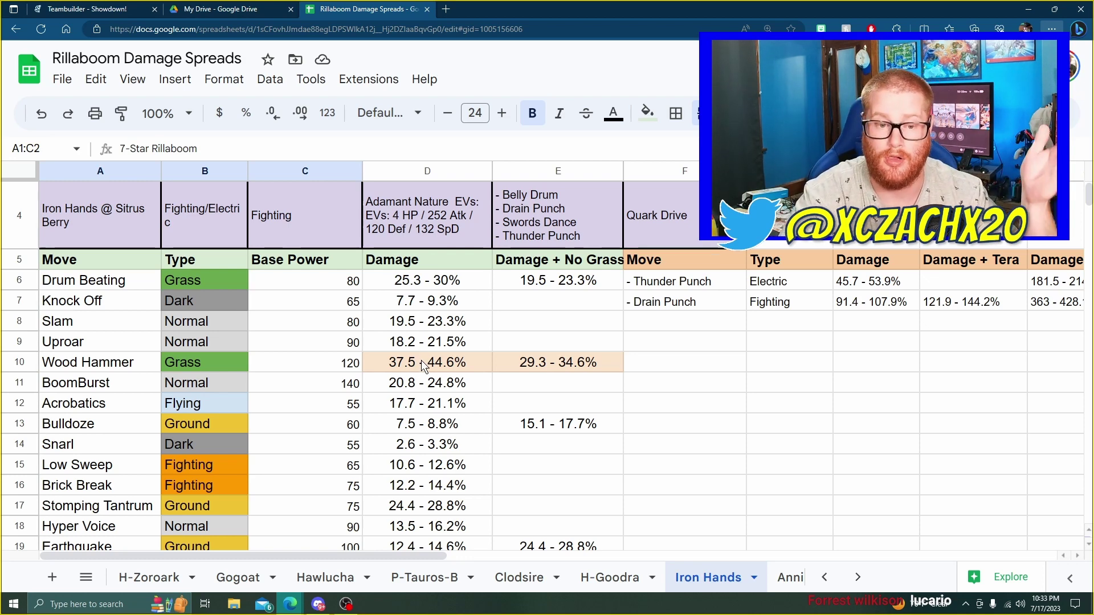
scroll(526, 378, "down", 1)
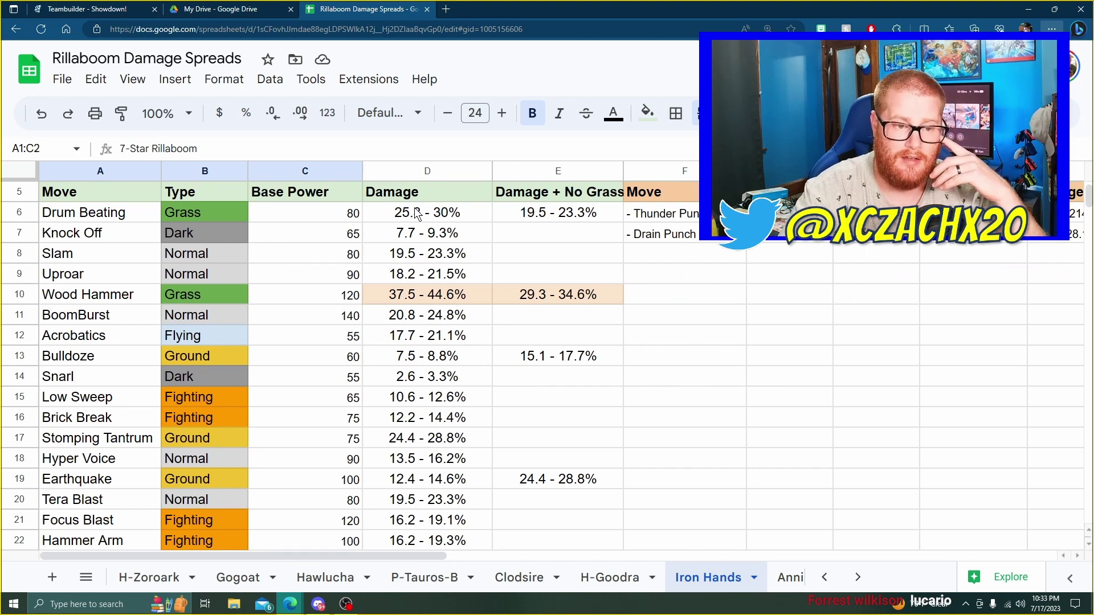
scroll(467, 364, "down", 2)
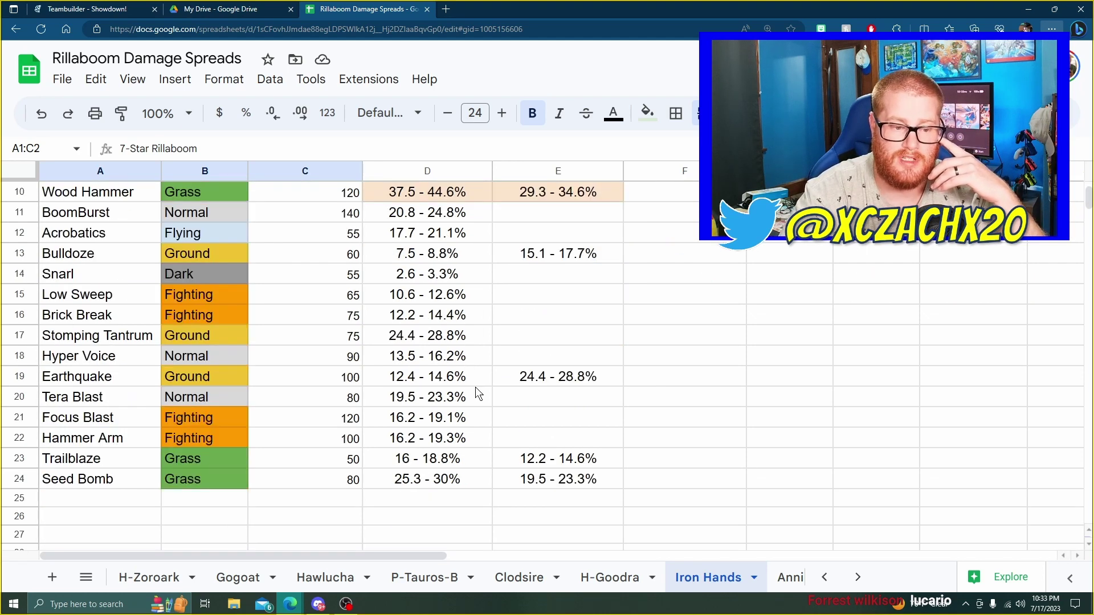
scroll(475, 387, "up", 1)
scroll(482, 385, "up", 3)
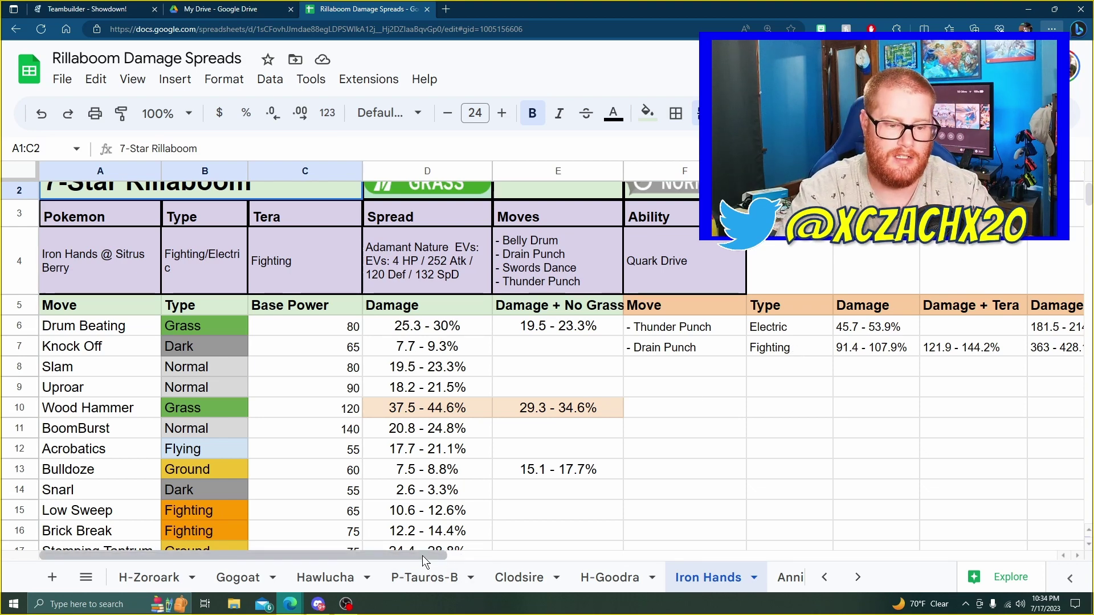
Examine Iron Hands' Drain Punch and Thunder Punch output, comparing the base damage, Damage + Tera and Damage + BD columns.
left_click_drag(459, 556, 546, 556)
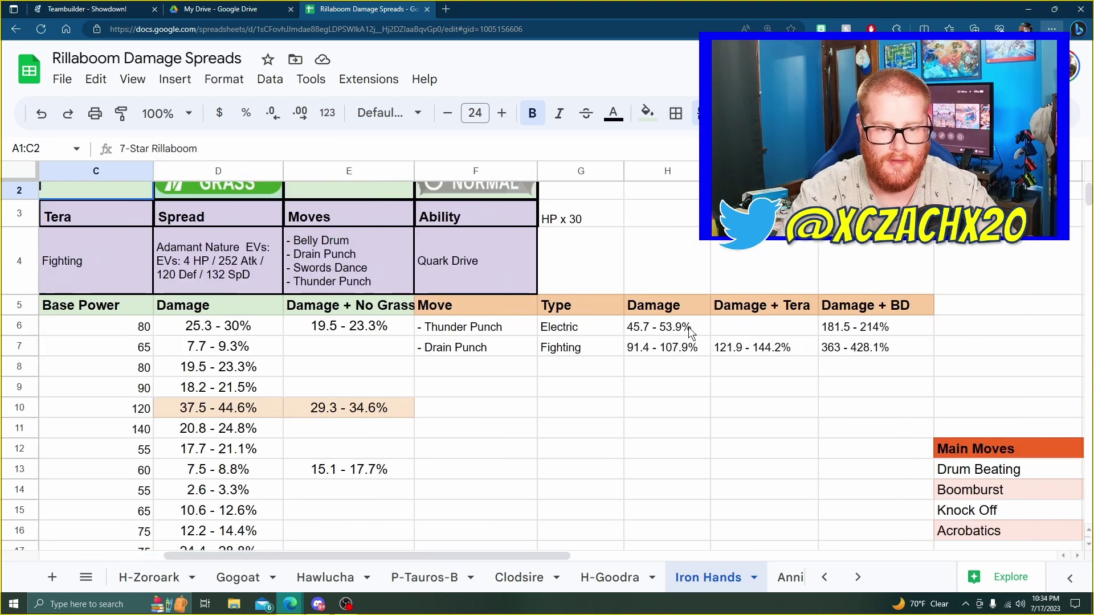
left_click(687, 352)
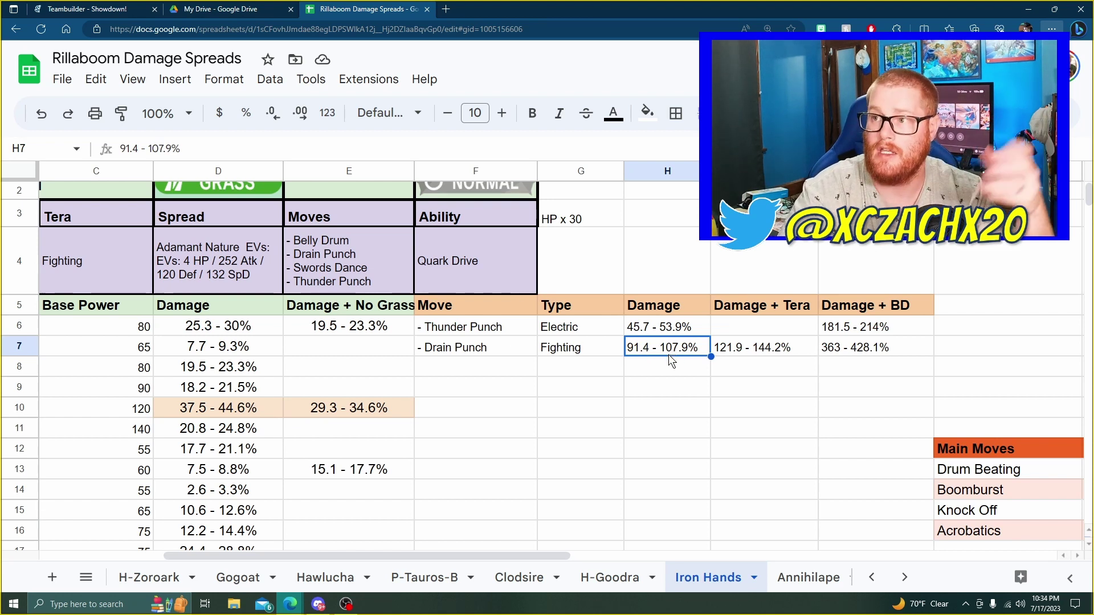
left_click(772, 354)
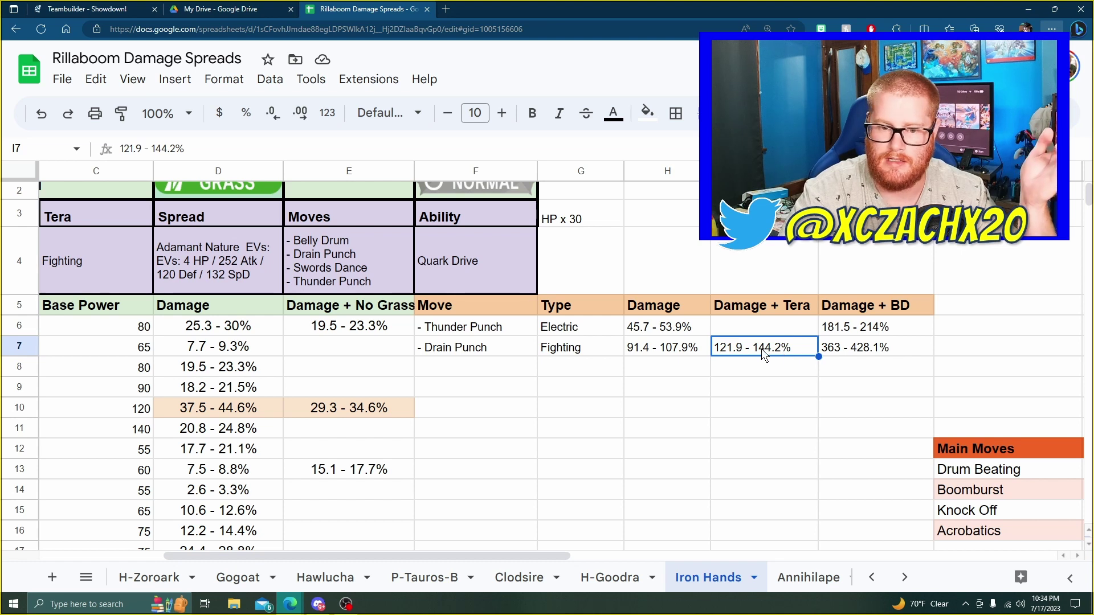
left_click(850, 347)
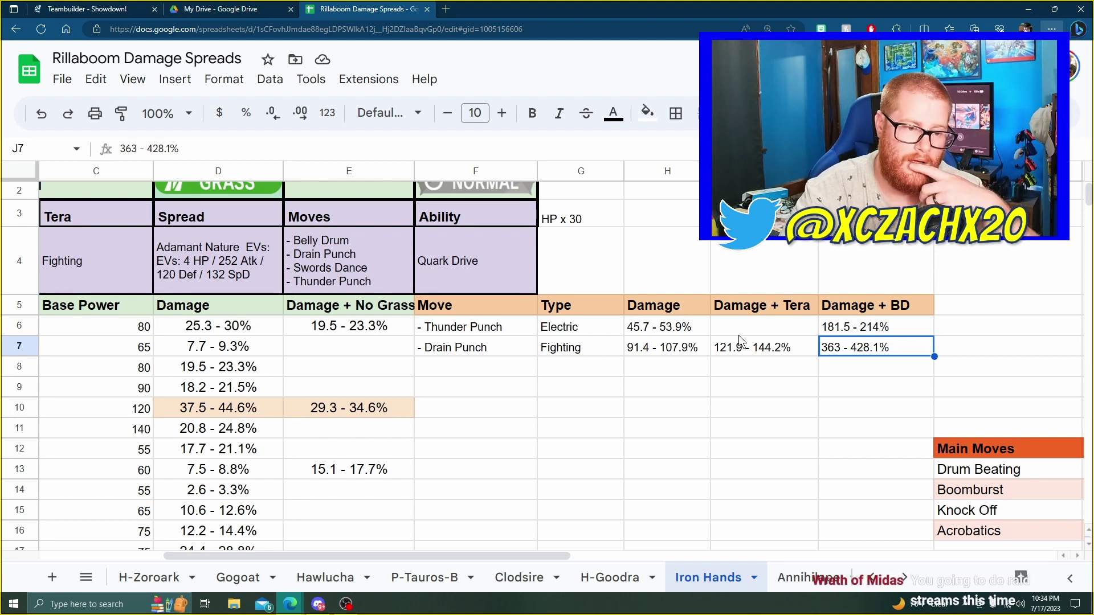
left_click(866, 335)
left_click(861, 350)
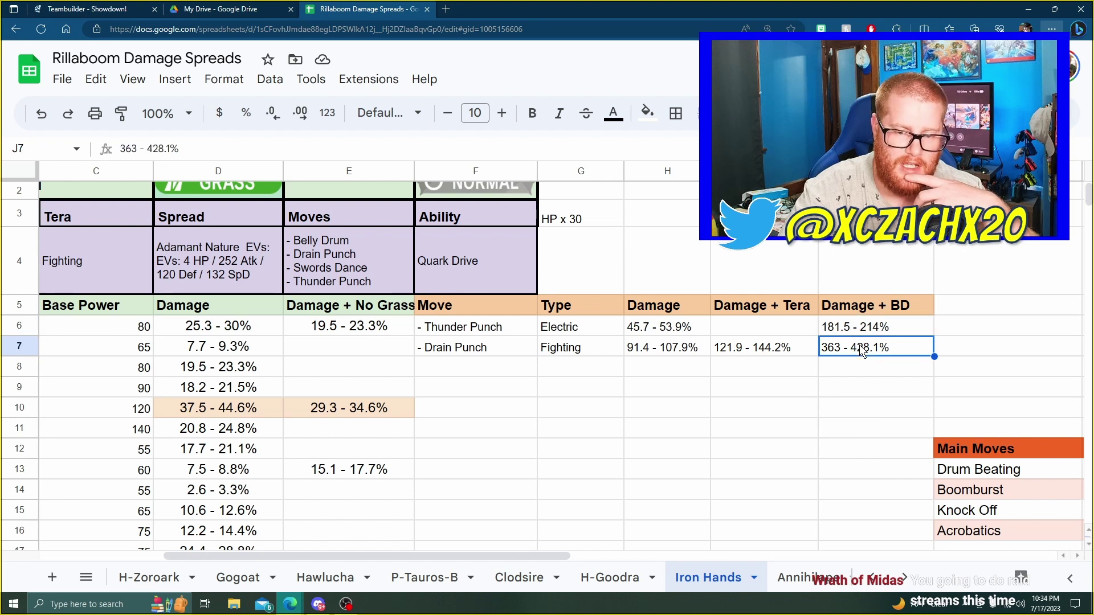
left_click(784, 353)
left_click(872, 352)
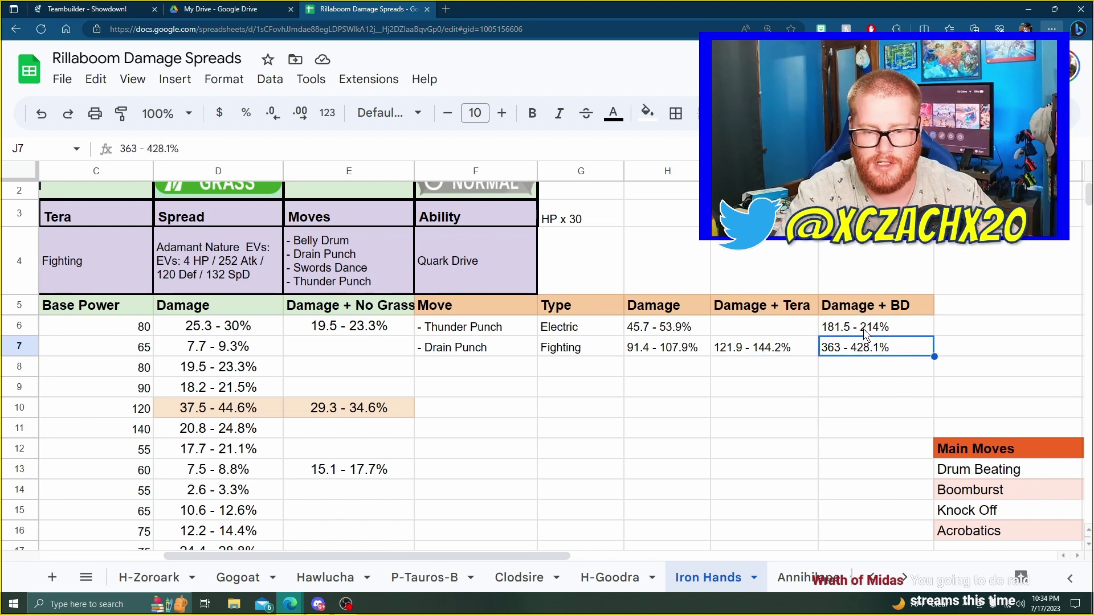
left_click(864, 330)
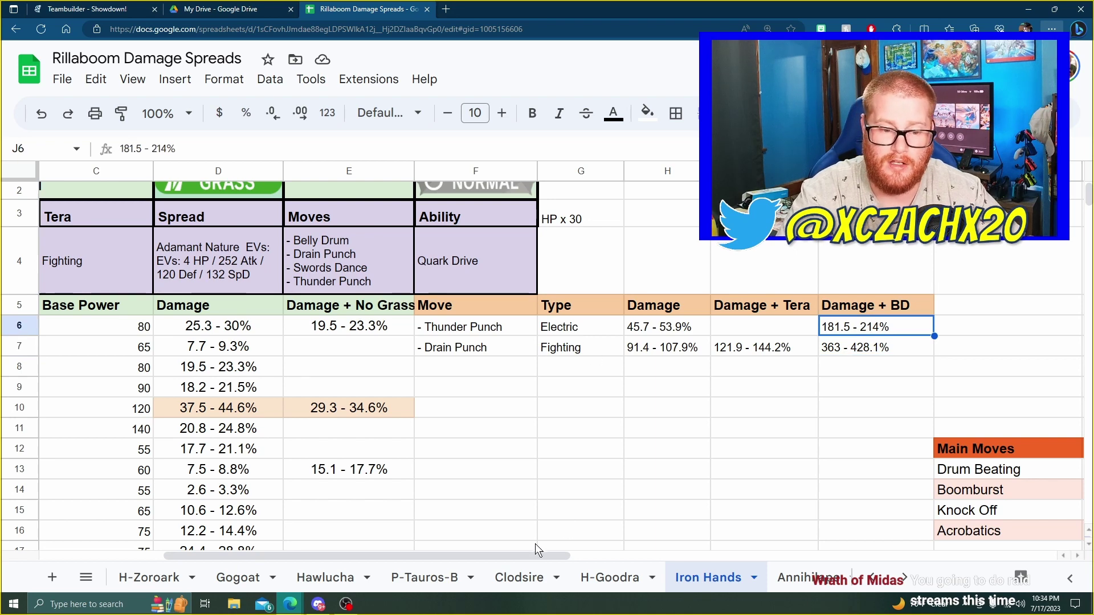
Return to the Iron Hands set details and select the cell listing its moves for review.
left_click_drag(518, 555, 340, 535)
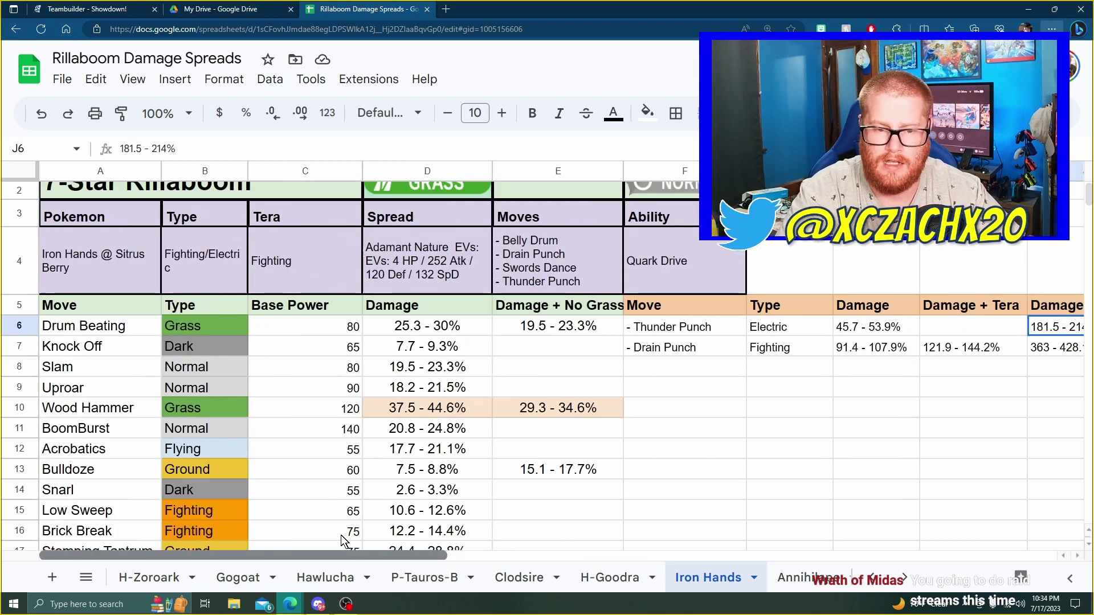
left_click(573, 266)
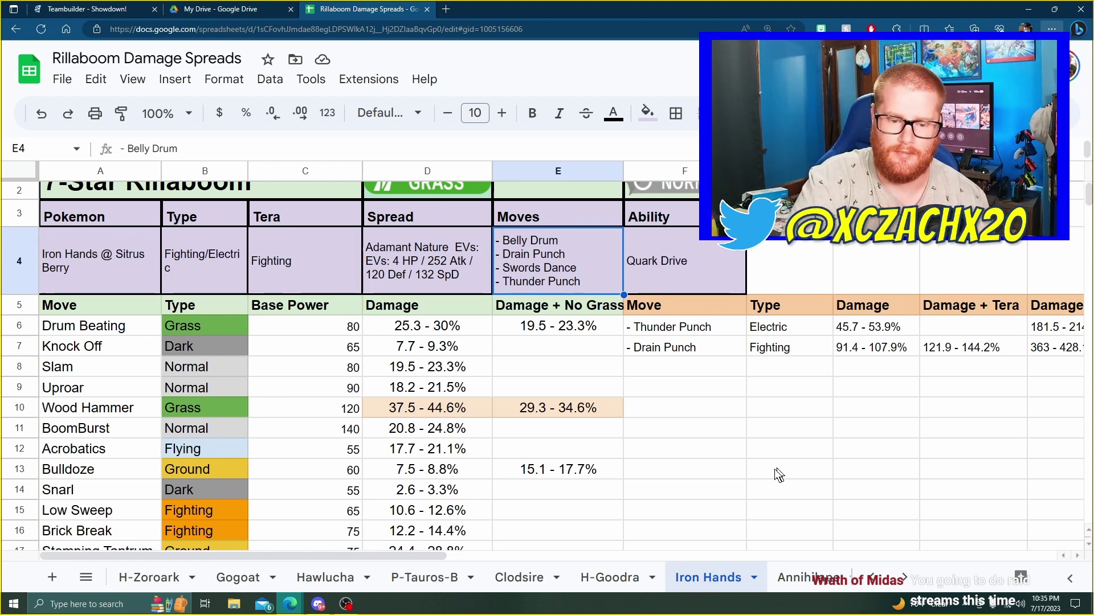
mouse_move(432, 557)
left_mouse_down()
mouse_move(555, 569)
mouse_move(415, 558)
left_mouse_up()
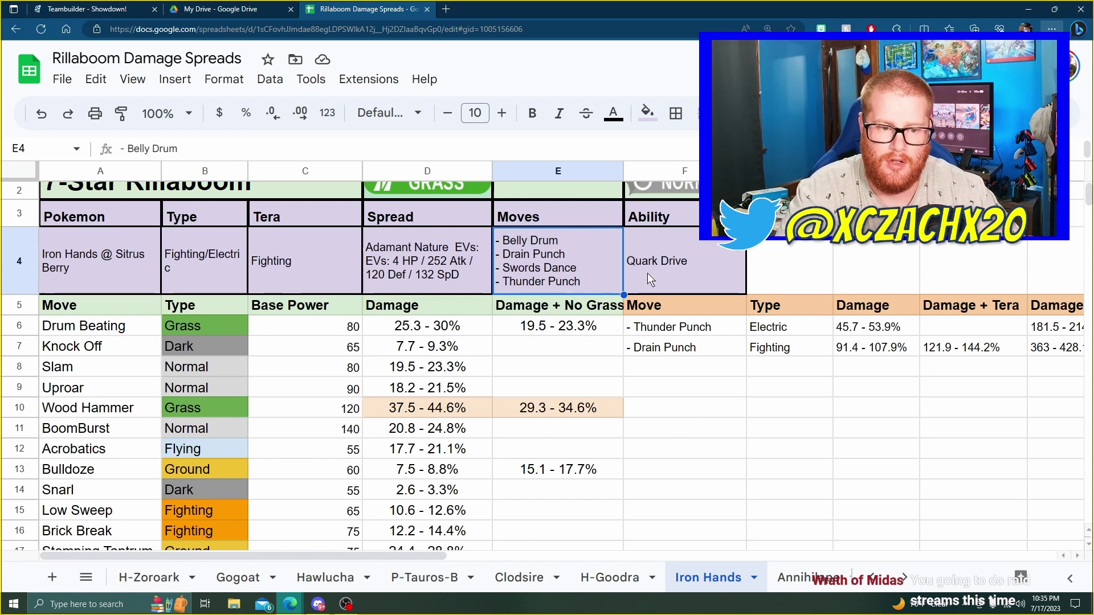
Open the Annihilape sheet, check the Annihilape set in the Showdown Teambuilder, and return to the spreadsheet.
left_click(809, 578)
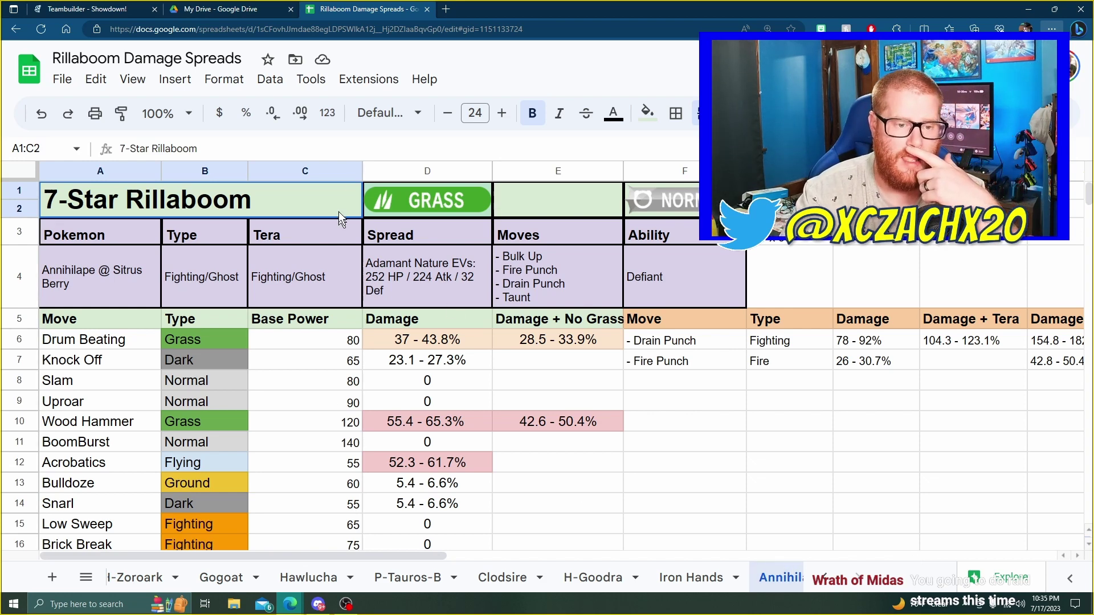
left_click(73, 8)
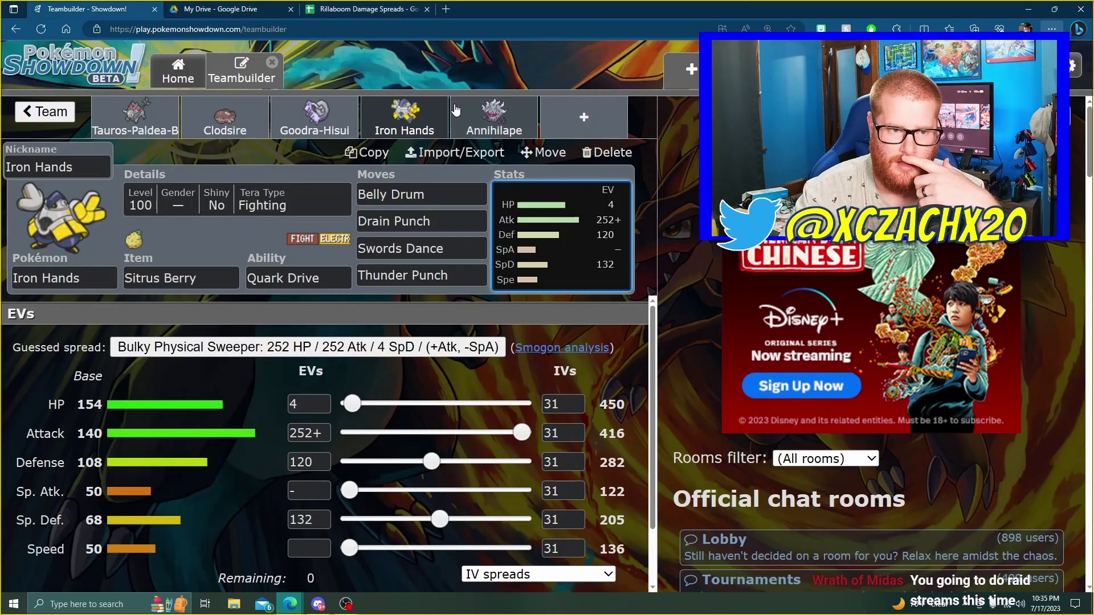
left_click(463, 105)
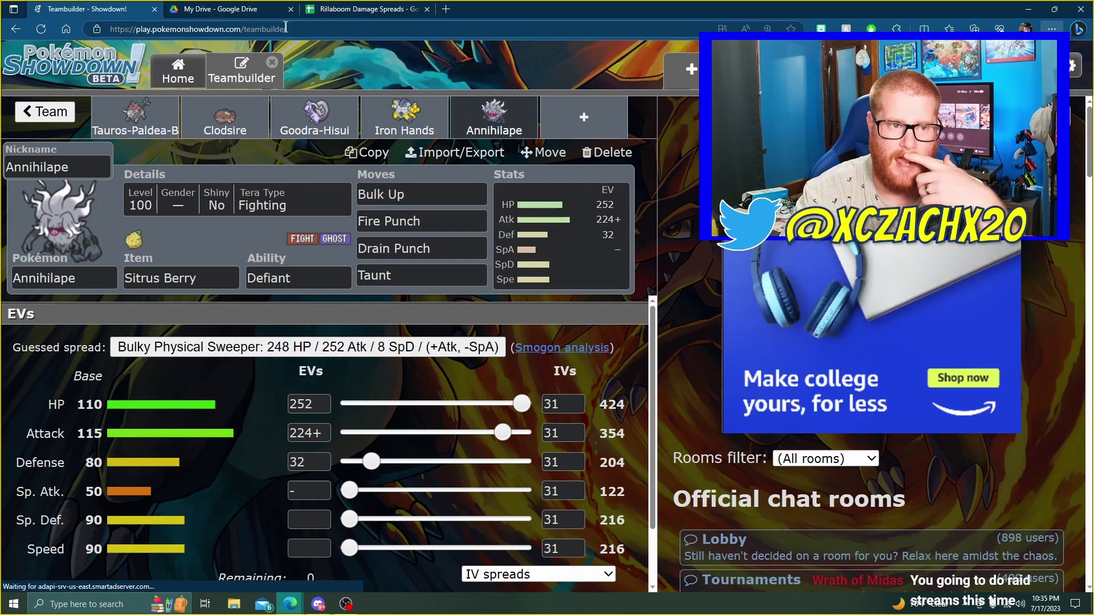
left_click(344, 8)
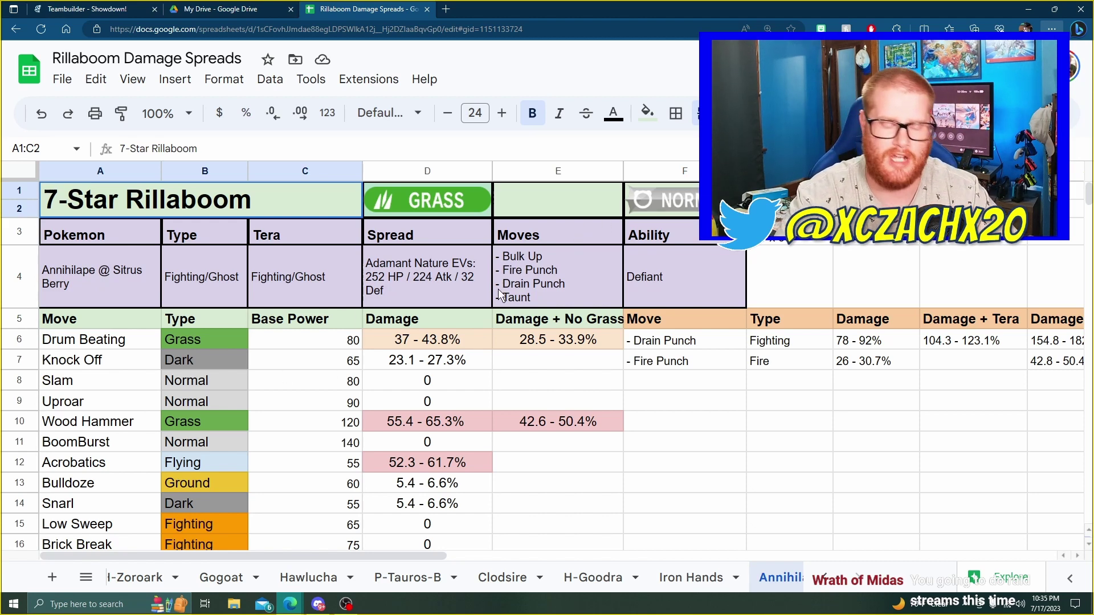
Go through Annihilape's damage entries for Rillaboom's Normal and Fighting moves, from Slam and Uproar down to Hammer Arm.
scroll(505, 276, "down", 1)
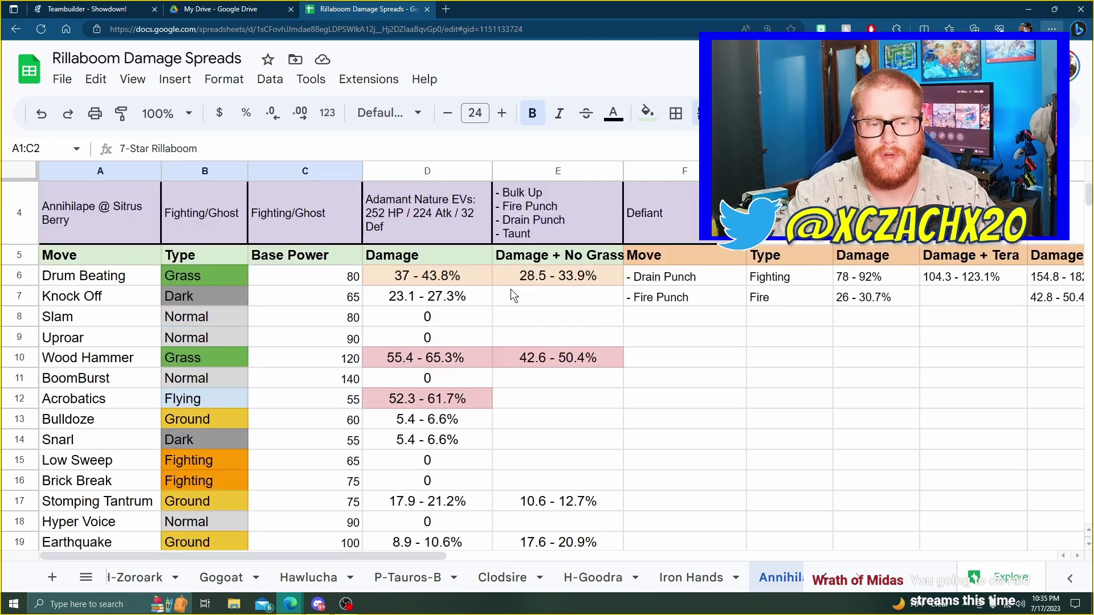
left_click(461, 332)
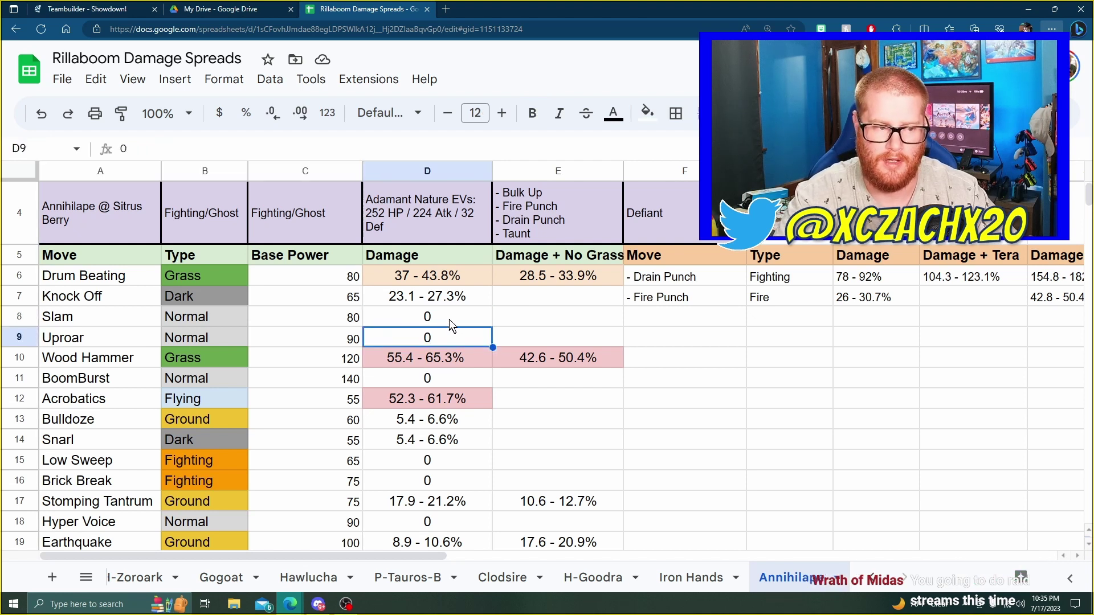
left_click(452, 315)
left_click(453, 340)
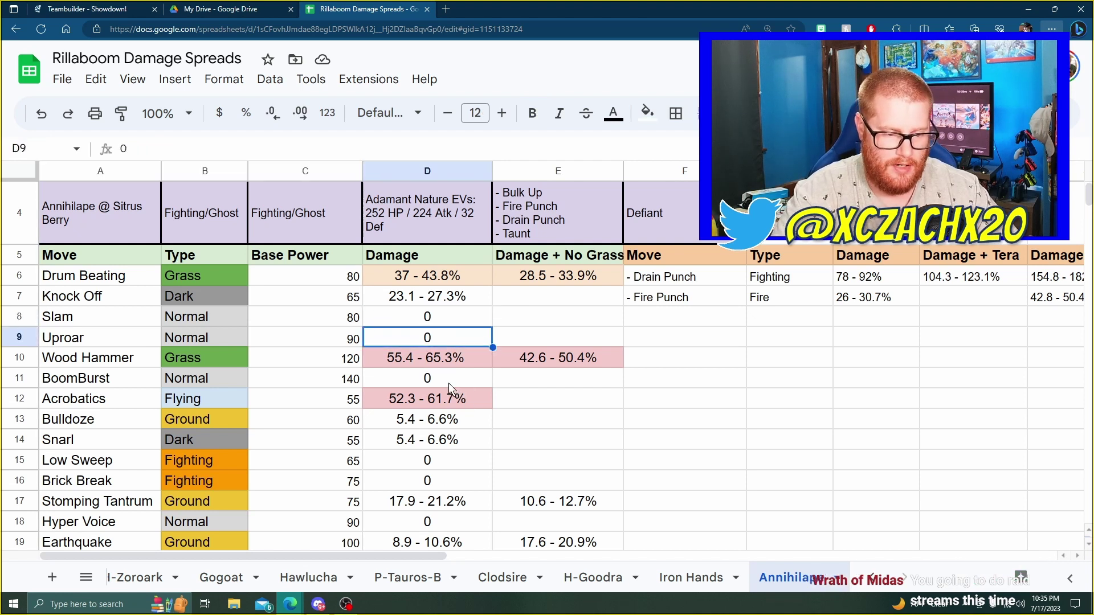
left_click(449, 383)
left_click(442, 463)
left_click(446, 480)
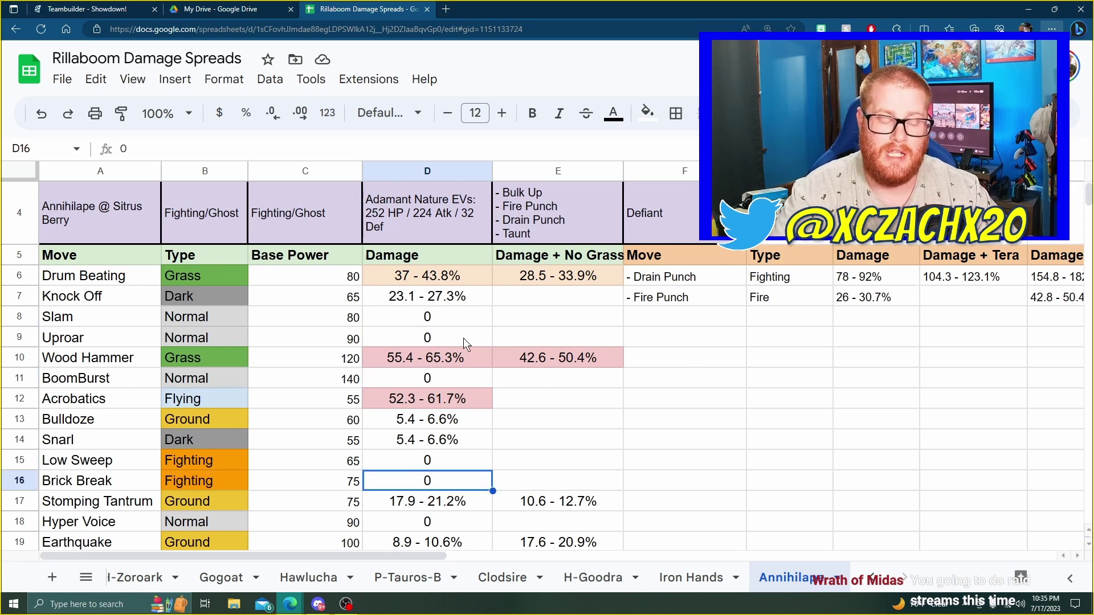
scroll(456, 323, "down", 3)
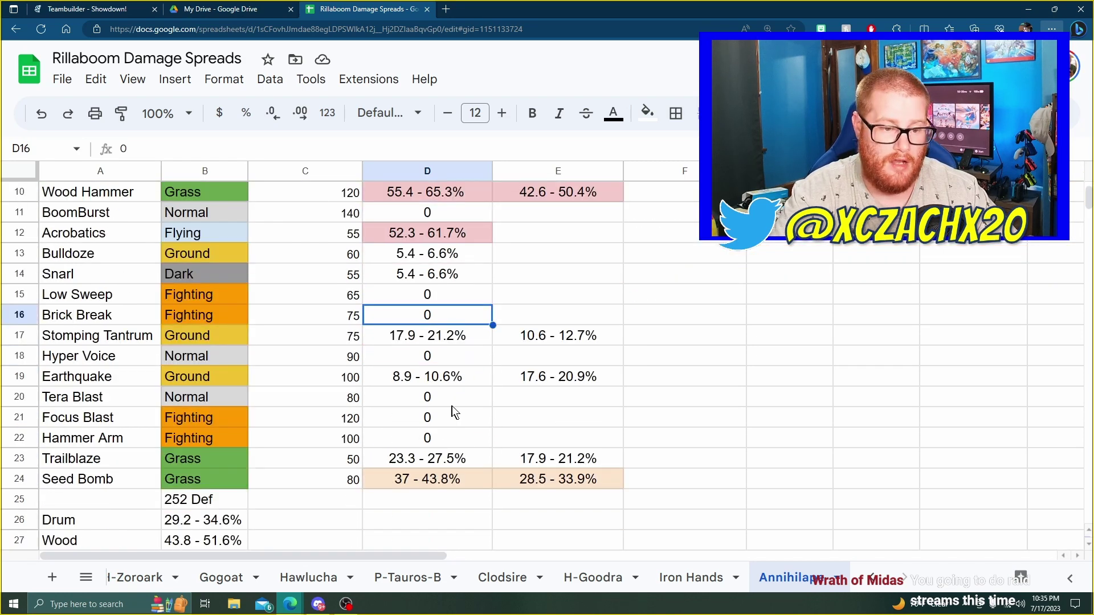
left_click(454, 399)
left_click(449, 415)
left_click(446, 437)
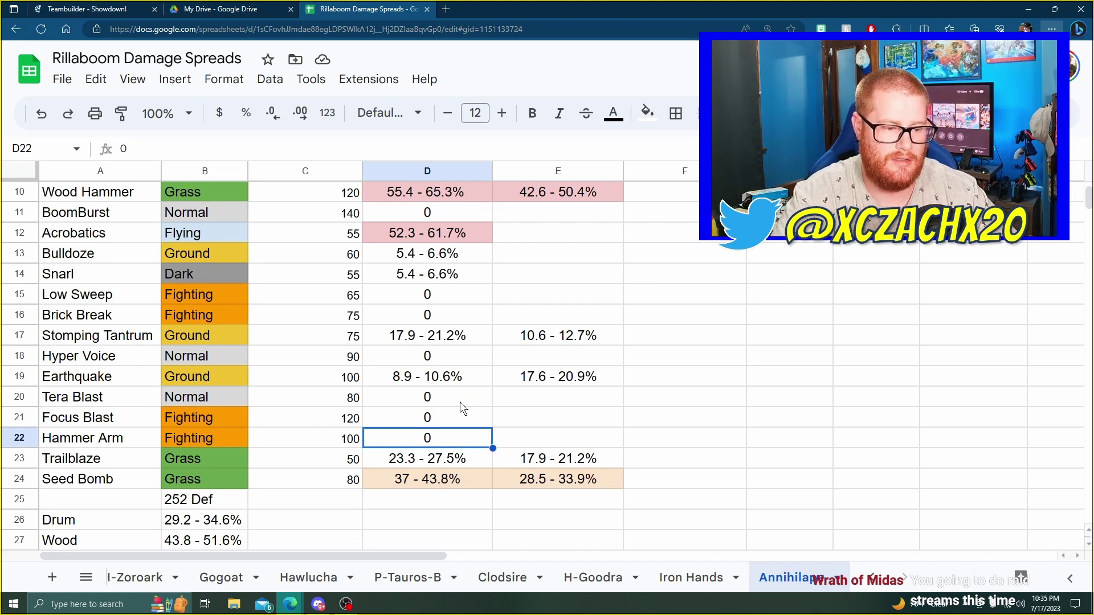
Examine Annihilape's highlighted Drum Beating, Wood Hammer, Acrobatics and Seed Bomb damage entries, and reopen the Iron Hands sheet for comparison.
scroll(460, 399, "up", 5)
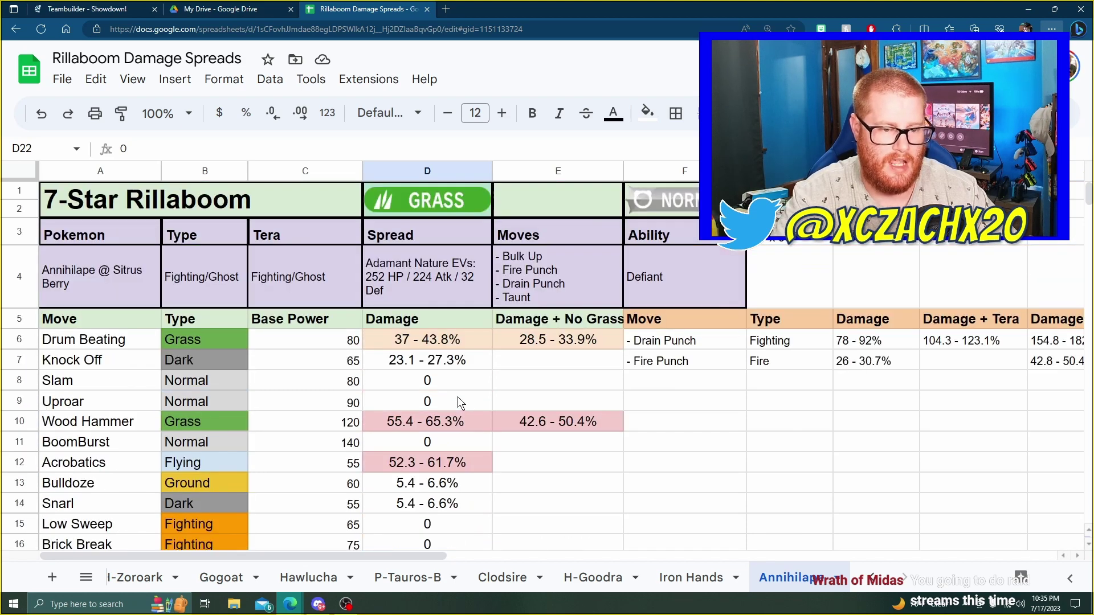
scroll(457, 397, "down", 1)
scroll(458, 393, "down", 6)
scroll(460, 386, "up", 7)
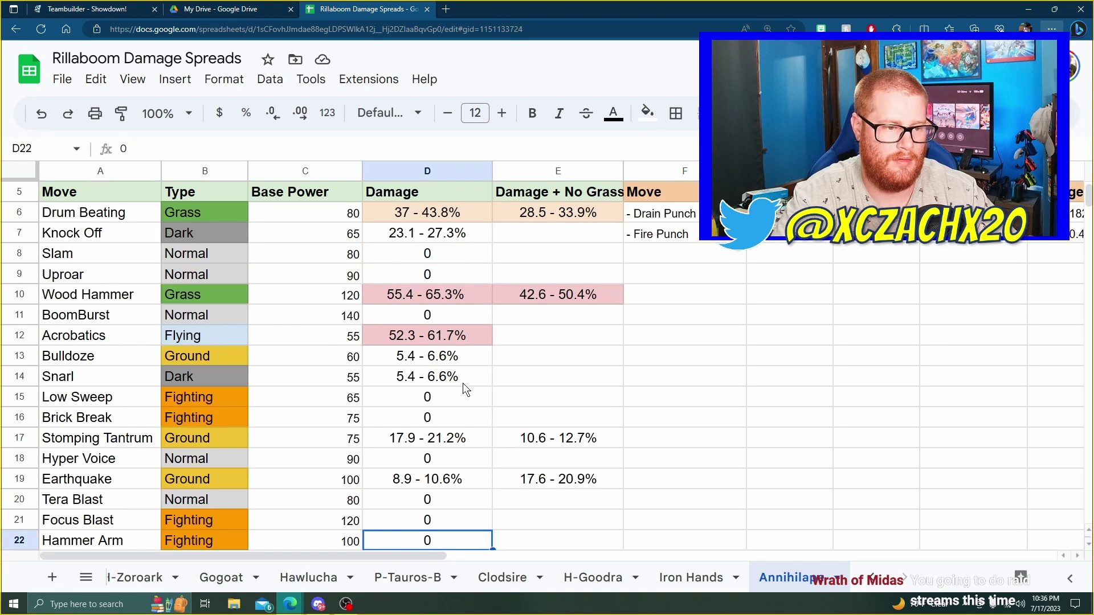
left_click(423, 340)
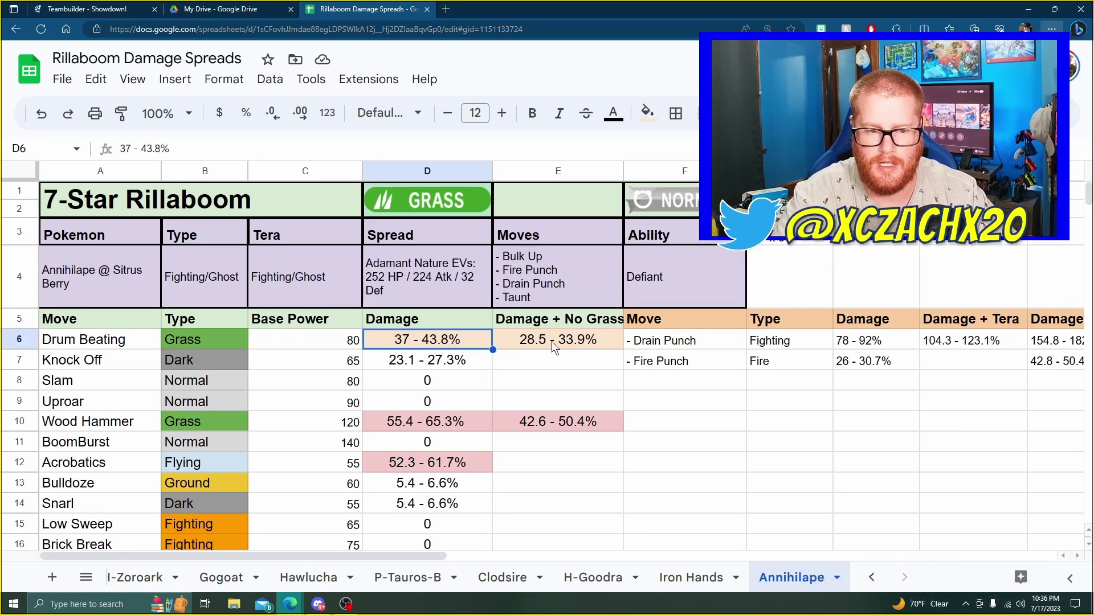
left_click(425, 425)
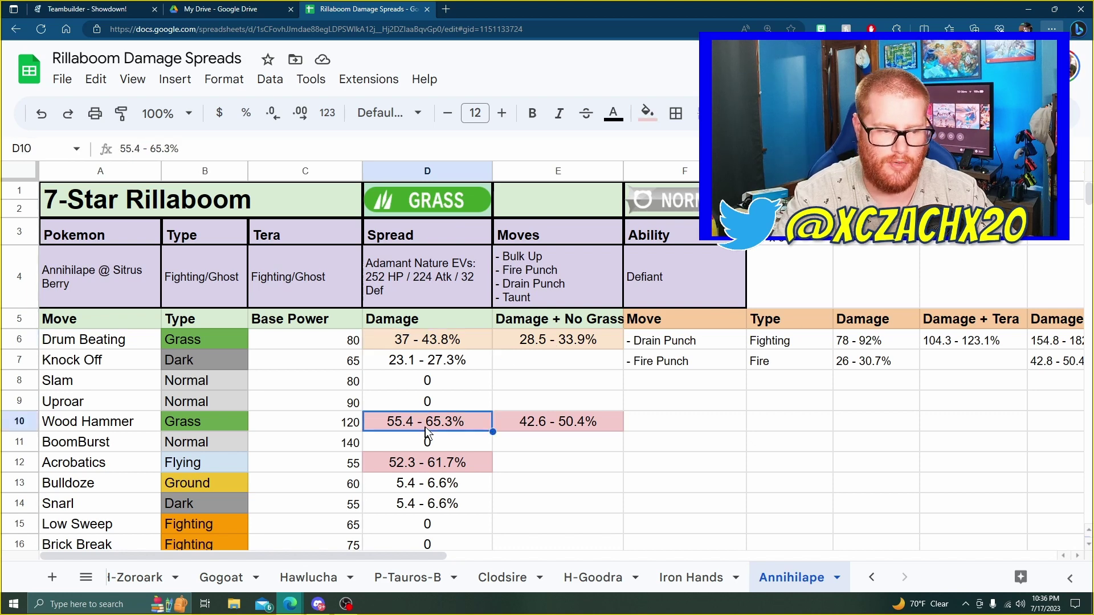
left_click(536, 423)
scroll(470, 399, "down", 3)
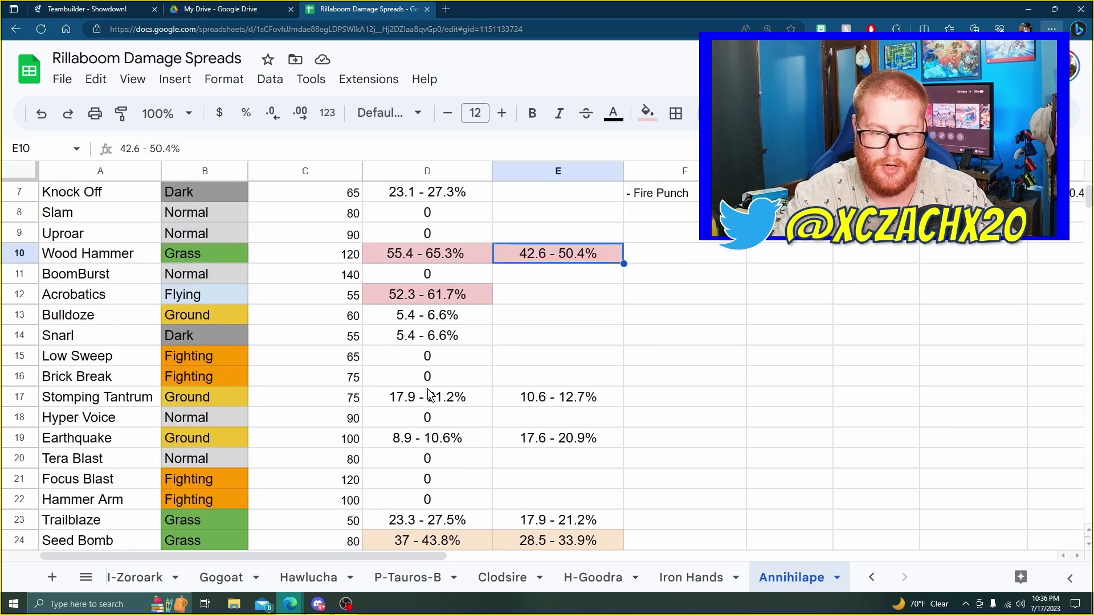
left_click(422, 293)
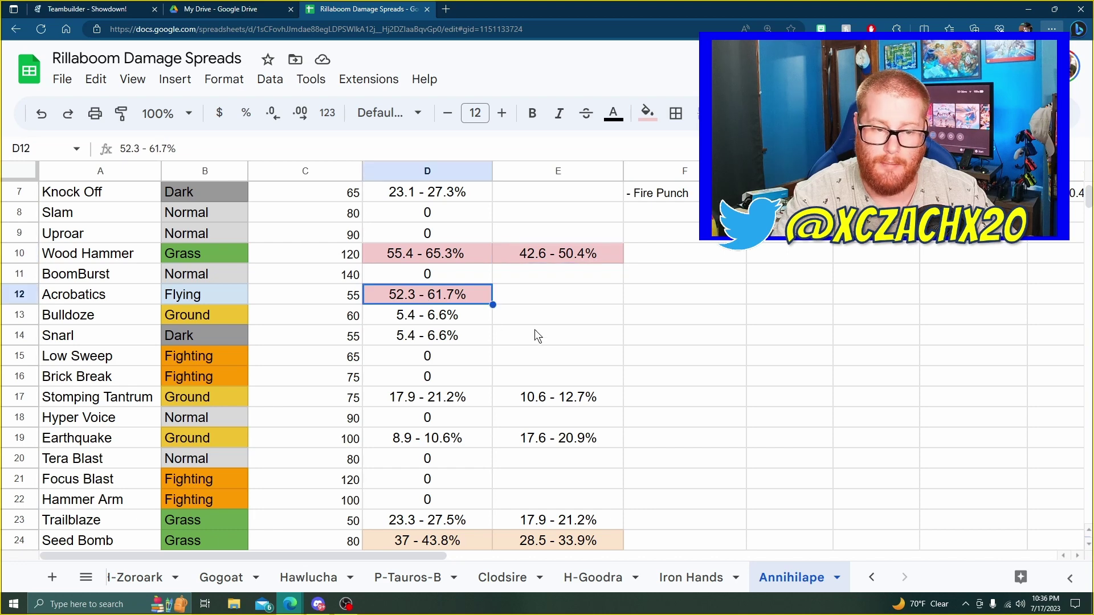
scroll(452, 401, "down", 3)
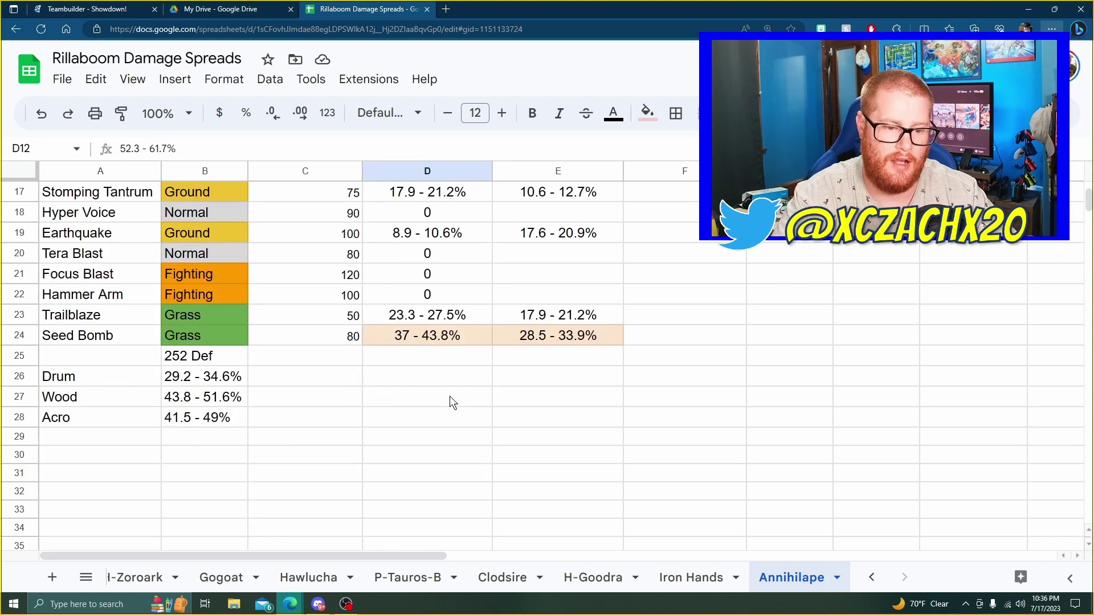
left_click(534, 341)
scroll(461, 338, "up", 5)
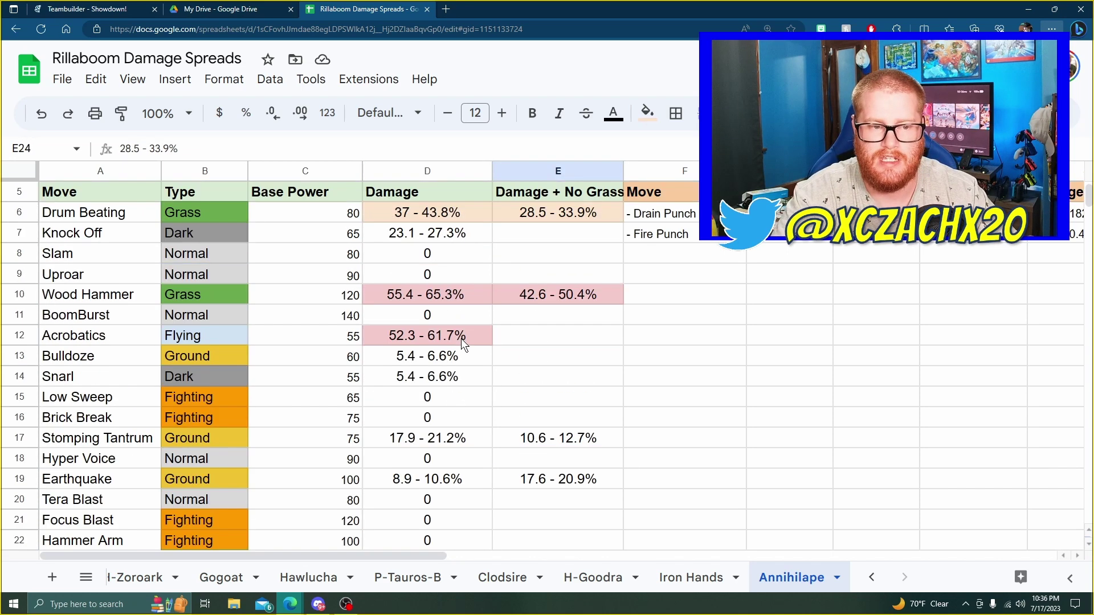
left_click(710, 576)
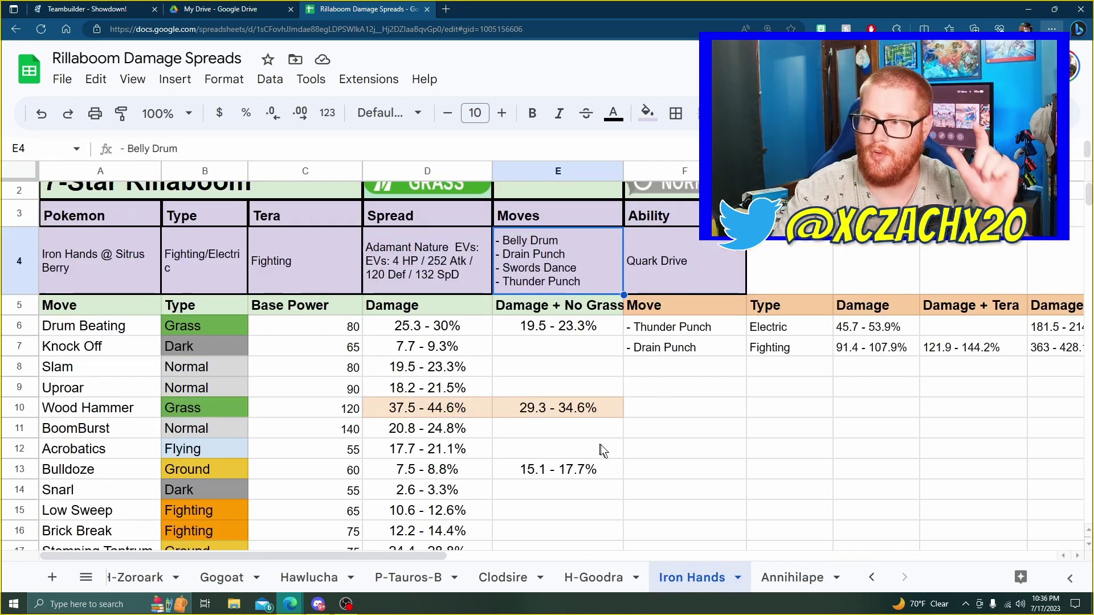
Return to the Annihilape sheet, review its Wood Hammer and Drum Beating damage, and open the P-Tauros-B sheet for comparison.
left_click(793, 575)
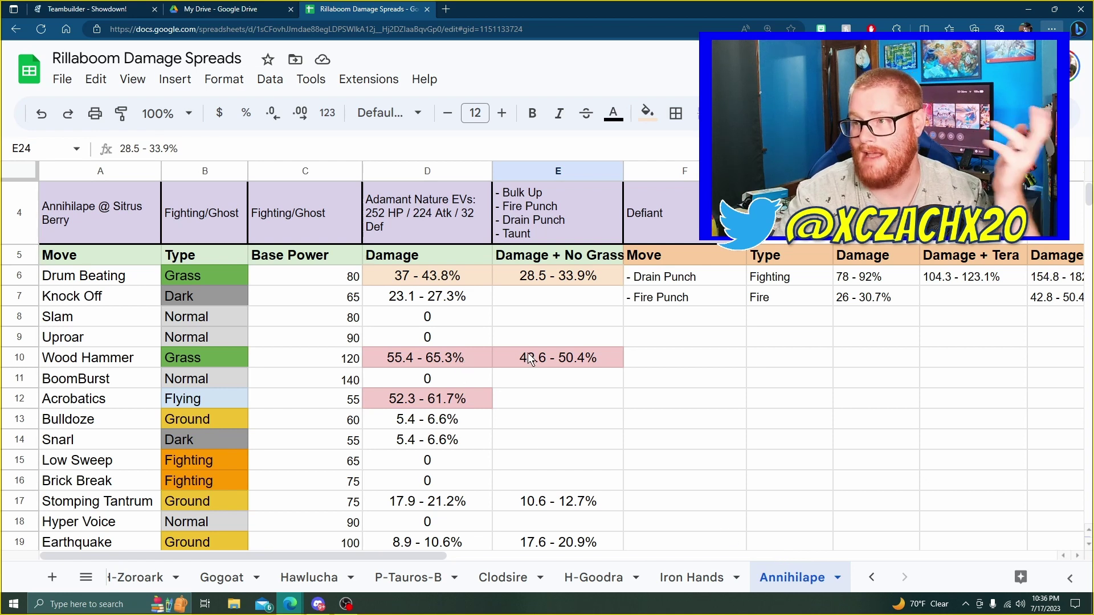
left_click(433, 365)
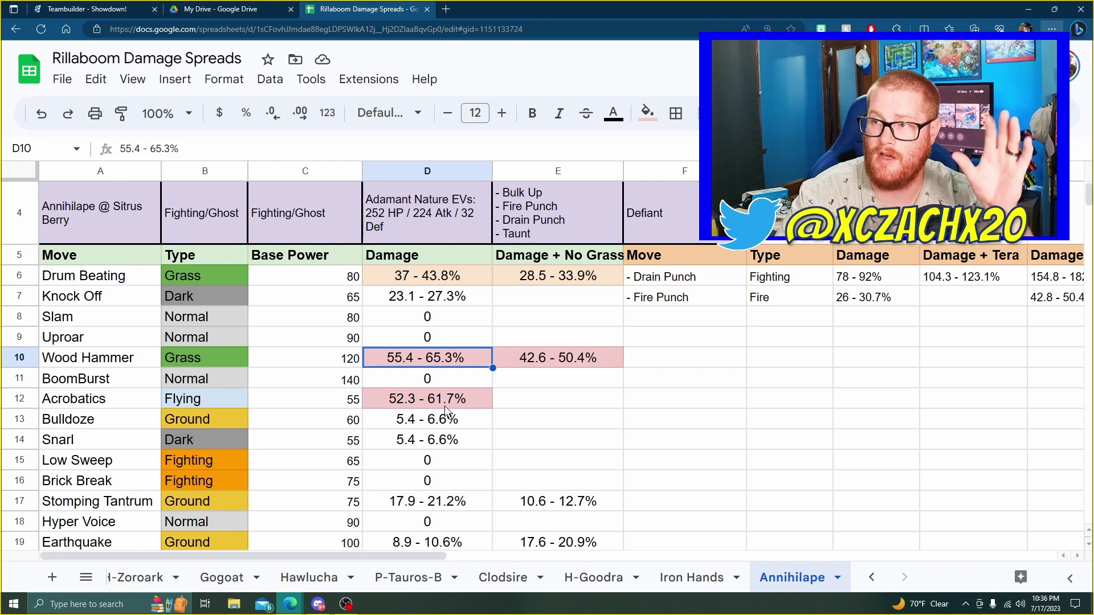
left_click(437, 279)
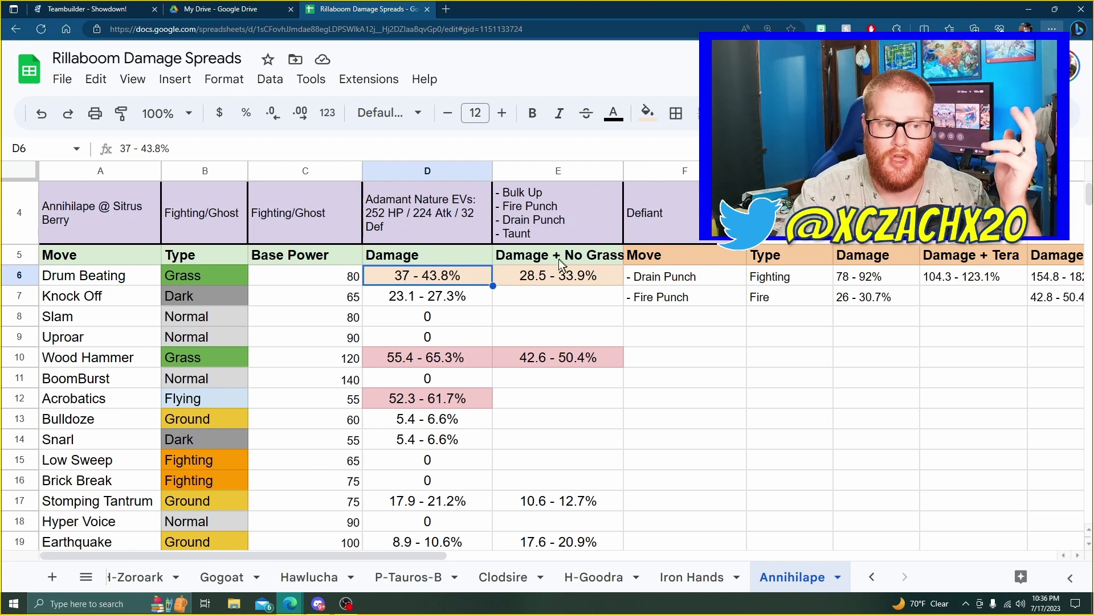
scroll(558, 264, "up", 1)
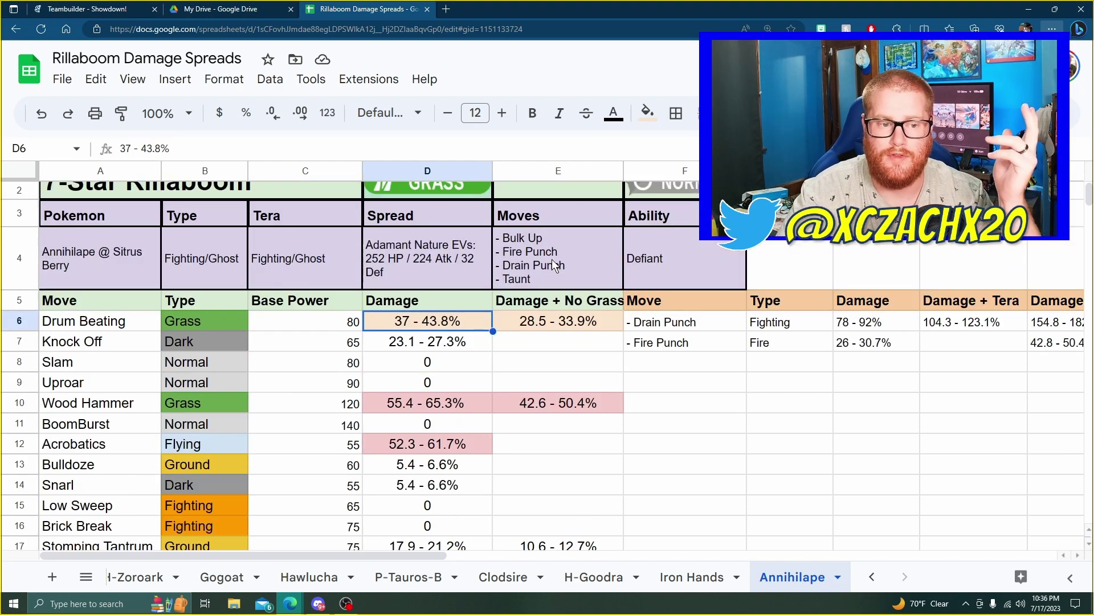
left_click(427, 587)
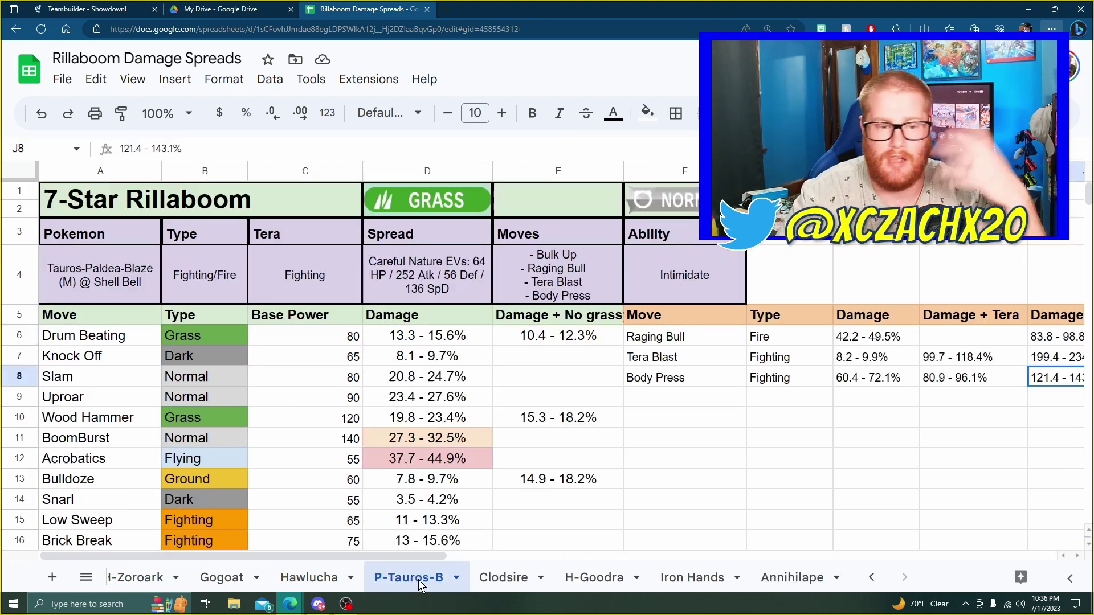
Reopen the Annihilape sheet and examine its Drum Beating, Wood Hammer and Acrobatics damage, including the Damage + No Grass entries.
left_click(790, 581)
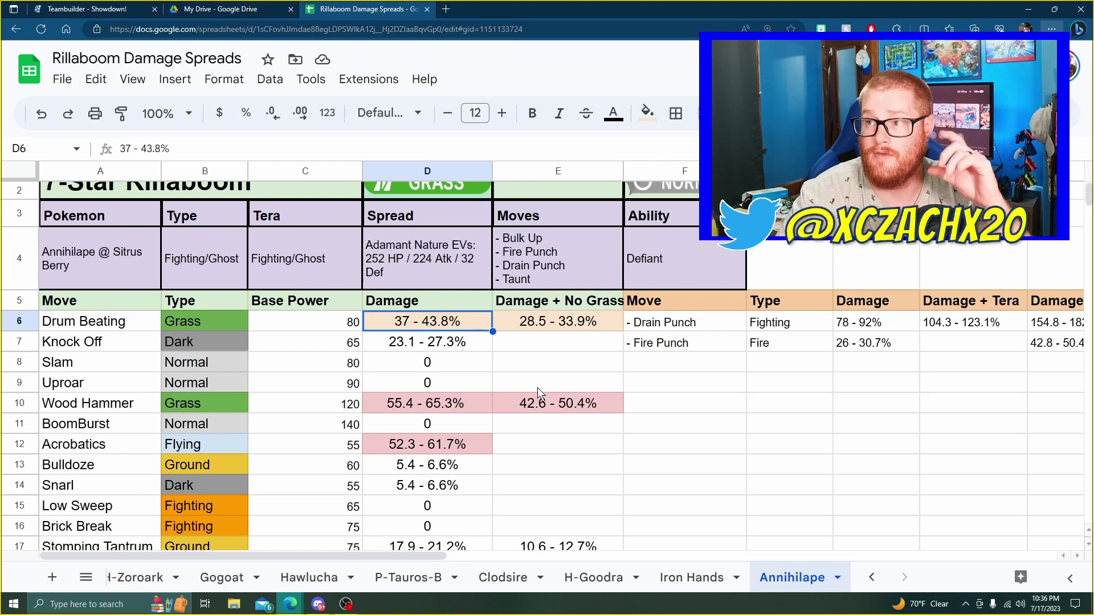
left_click(518, 324)
left_click(452, 329)
left_click(448, 400)
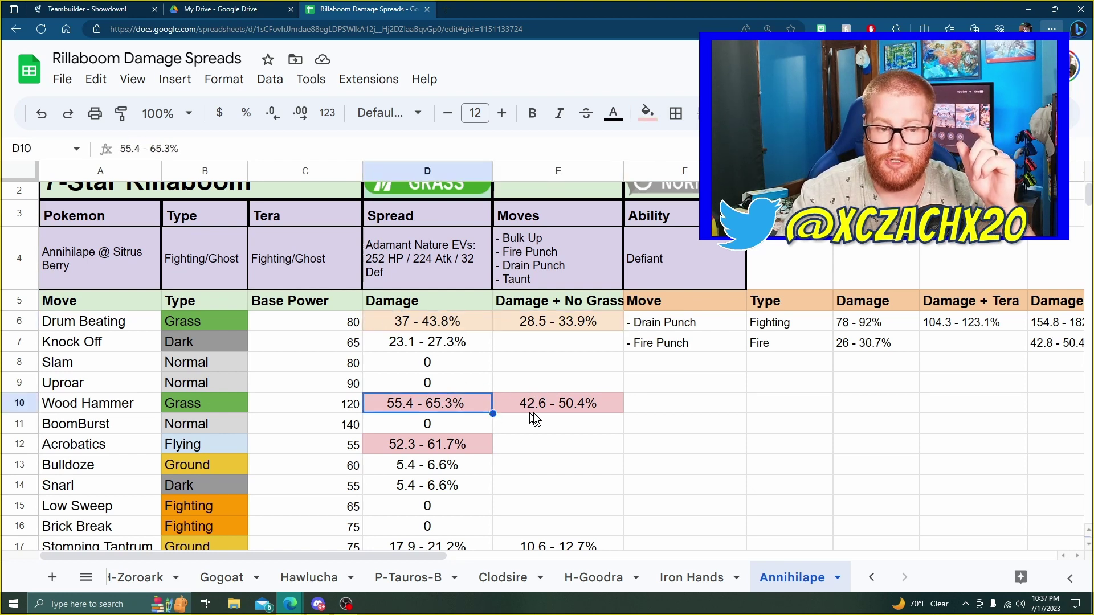
left_click(538, 406)
left_click(439, 443)
scroll(440, 430, "down", 2)
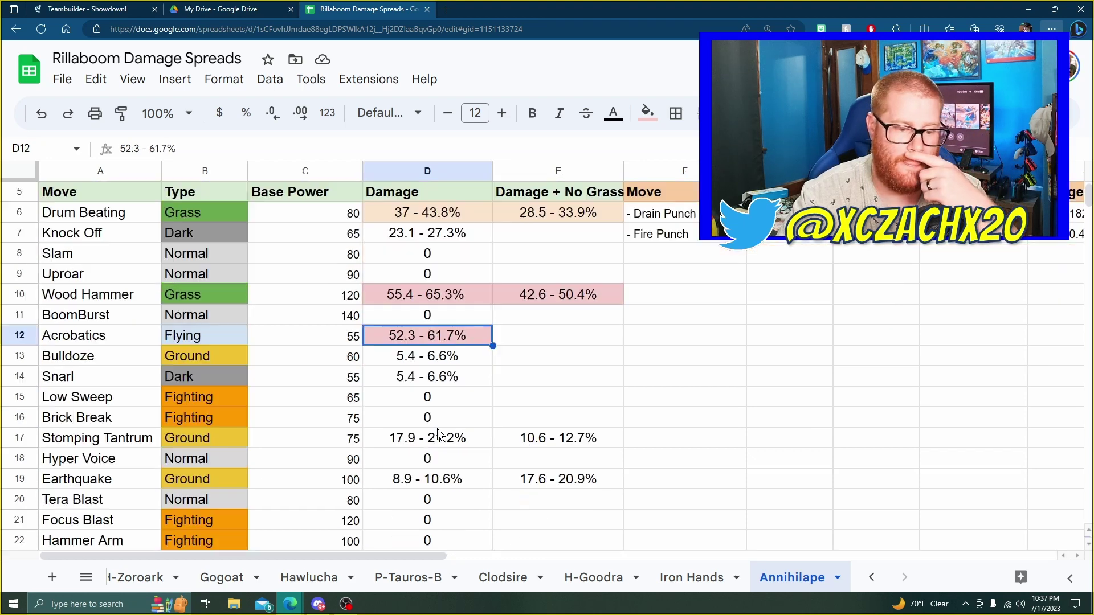
scroll(436, 428, "down", 2)
scroll(422, 371, "up", 5)
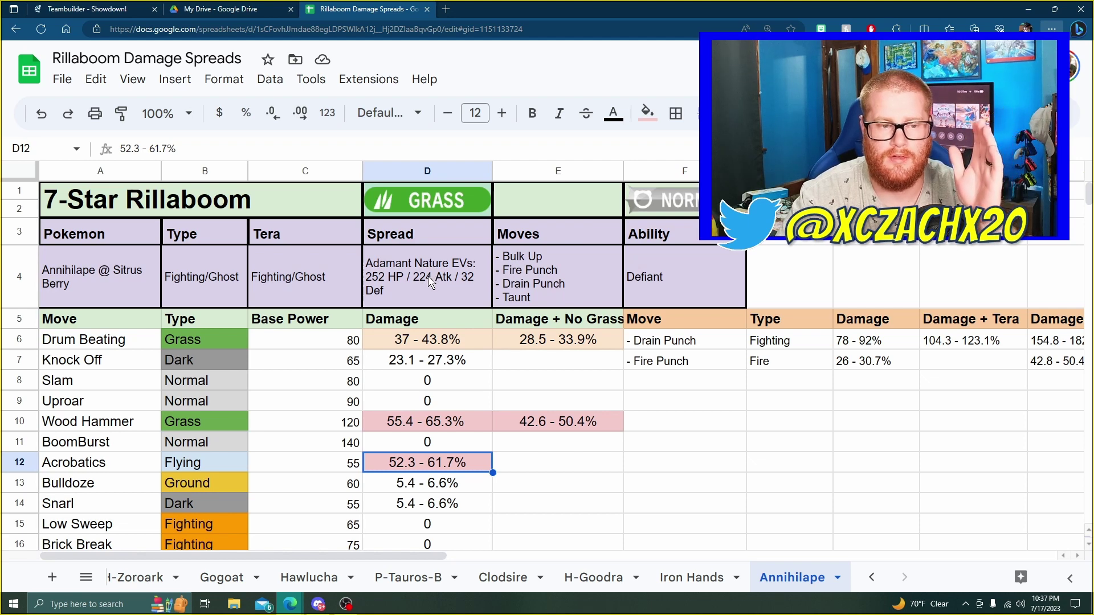
Find the 252 Def section below Annihilape's main damage table and go through its Drum, Wood and Acro rows.
scroll(429, 276, "down", 6)
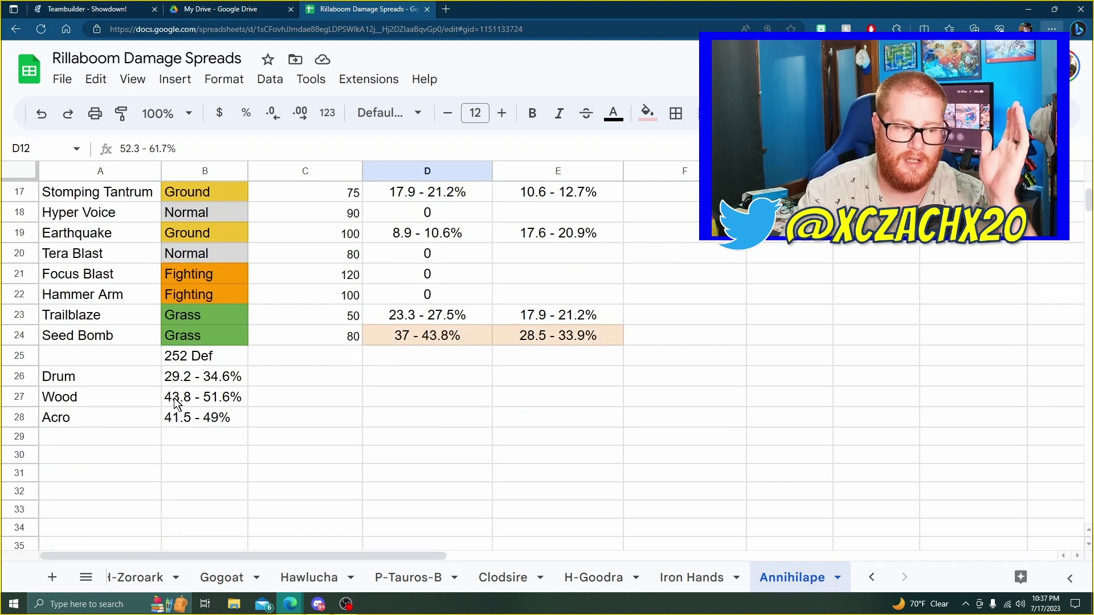
left_click(88, 376)
left_click(92, 405)
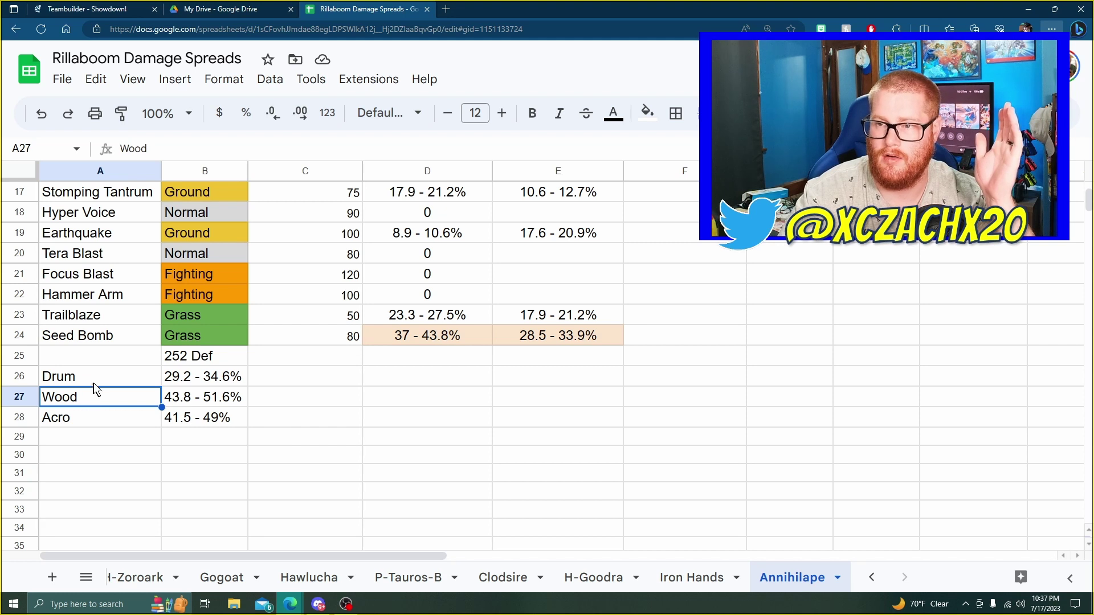
left_click(94, 382)
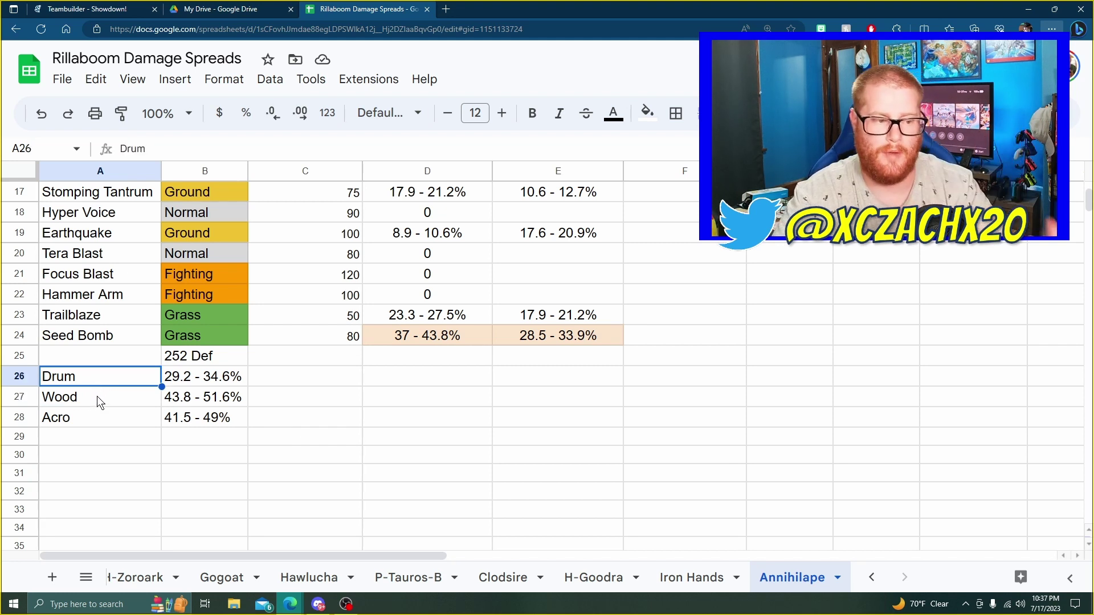
left_click(97, 395)
left_click(100, 418)
left_click(119, 378)
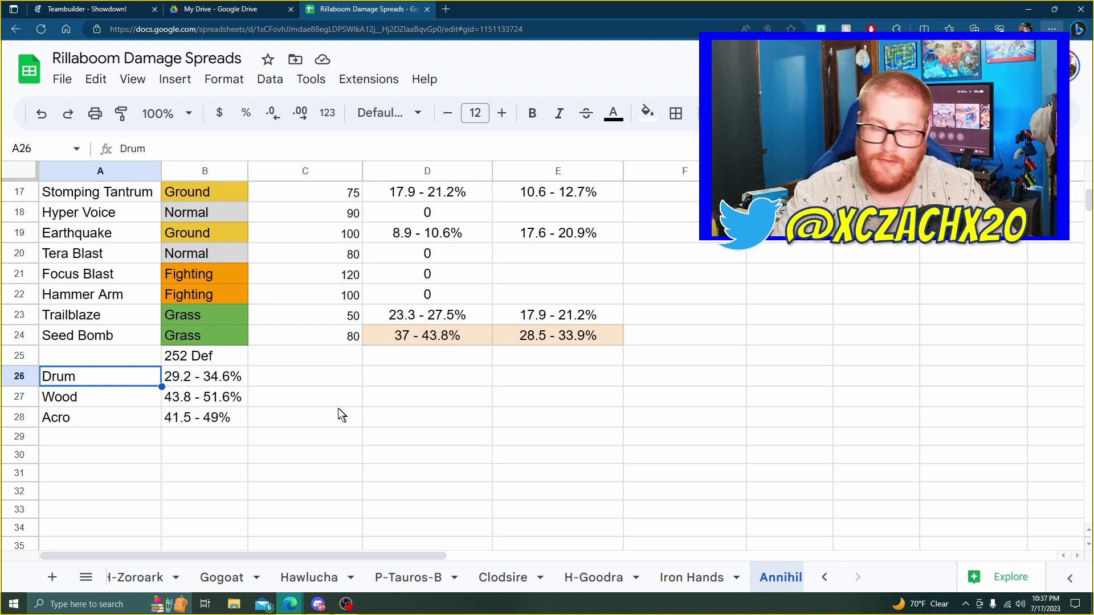
Review Annihilape's 252 Def damage values for Wood, Drum and Acro, select B26:B28, and return to the set details.
left_click(106, 398)
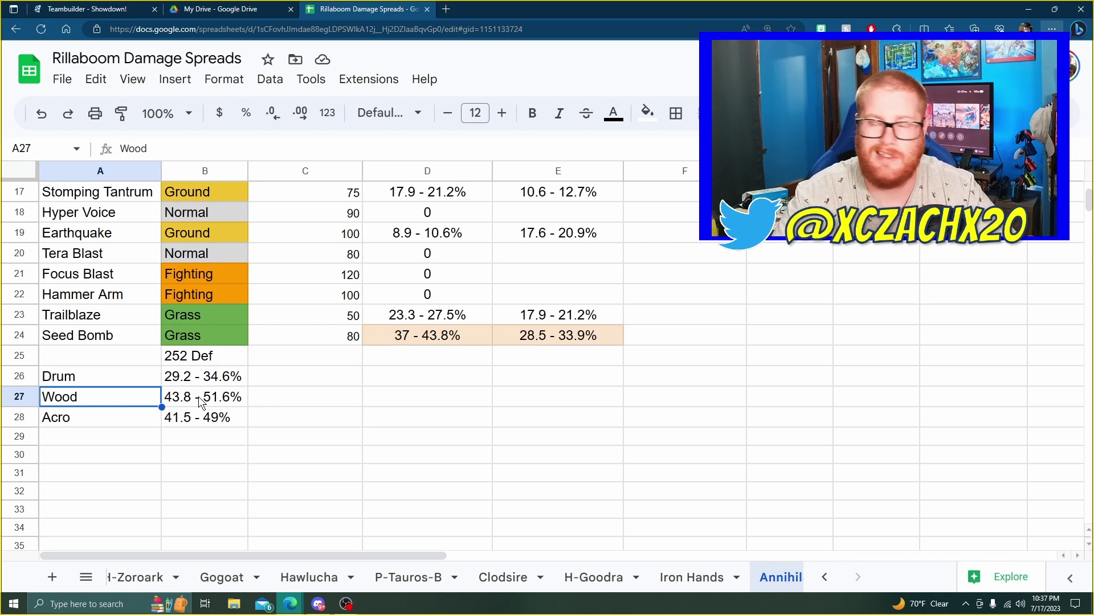
left_click(199, 398)
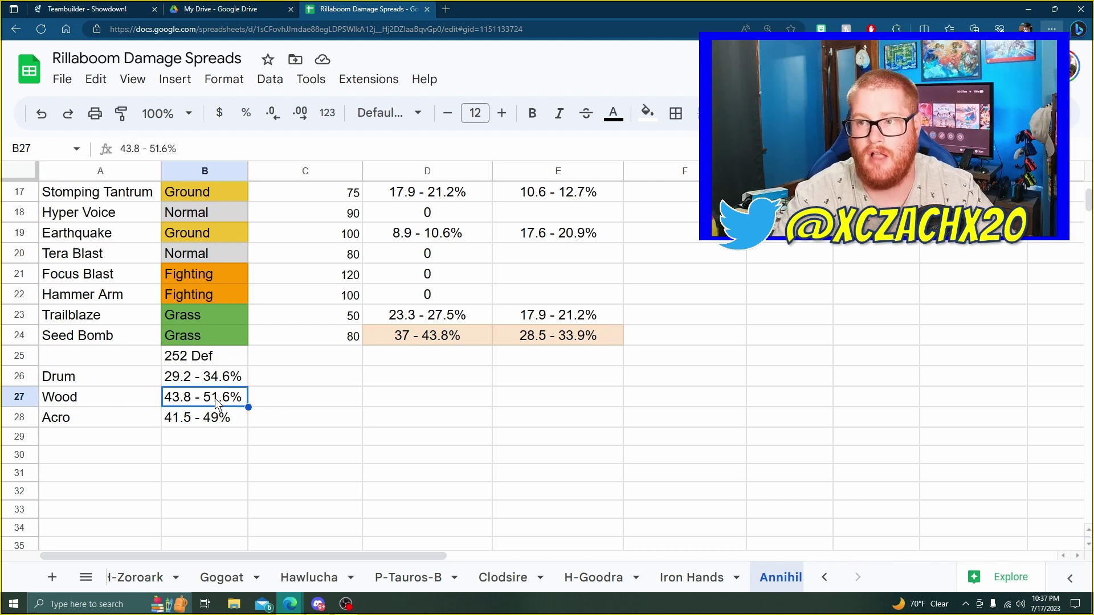
left_click(218, 381)
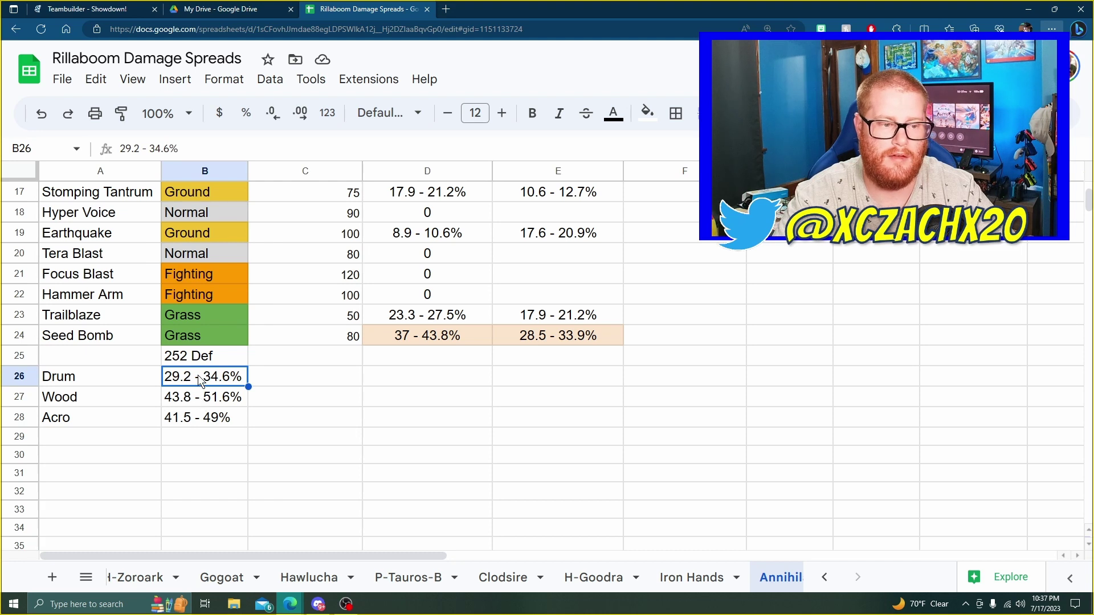
left_click(209, 422)
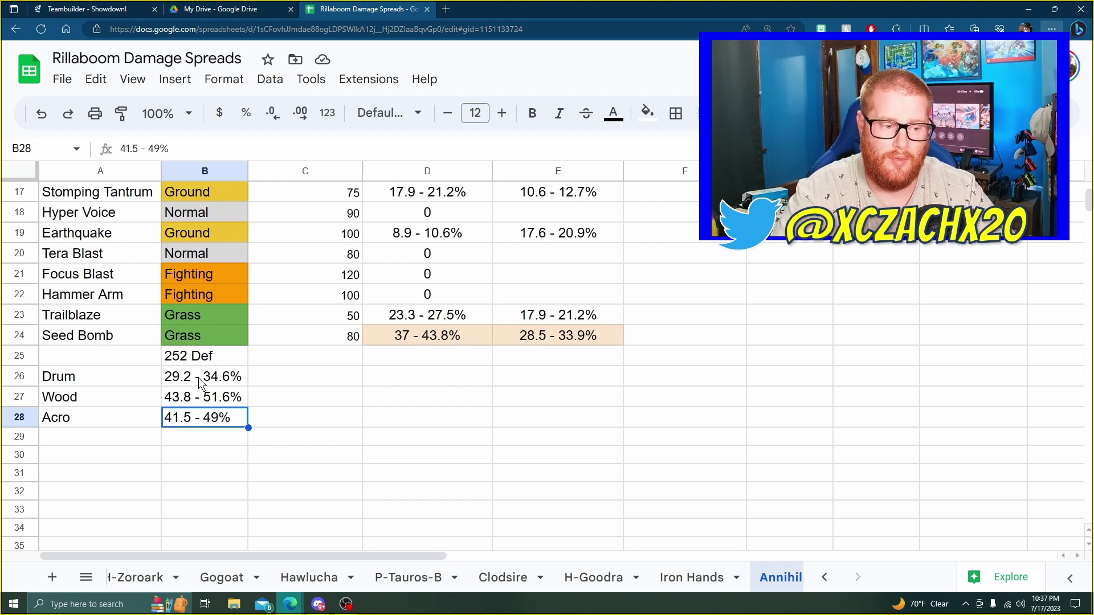
left_click_drag(198, 377, 196, 419)
scroll(319, 409, "up", 5)
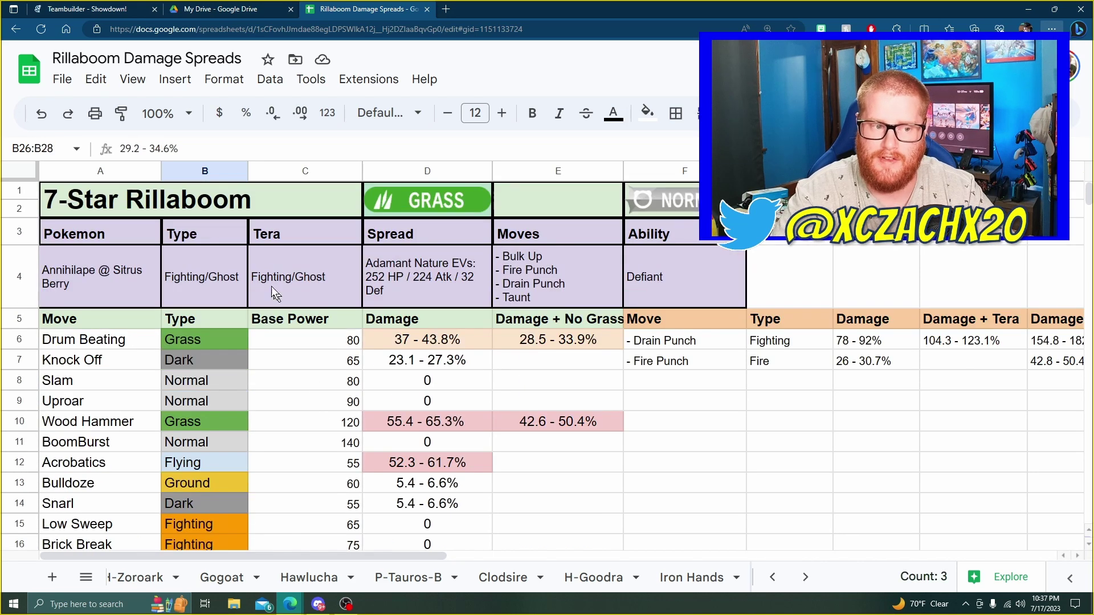
Glance at the Iron Hands sheet, return to Annihilape, and check the Damage + 2 entries for Drain Punch and Fire Punch.
left_click(694, 579)
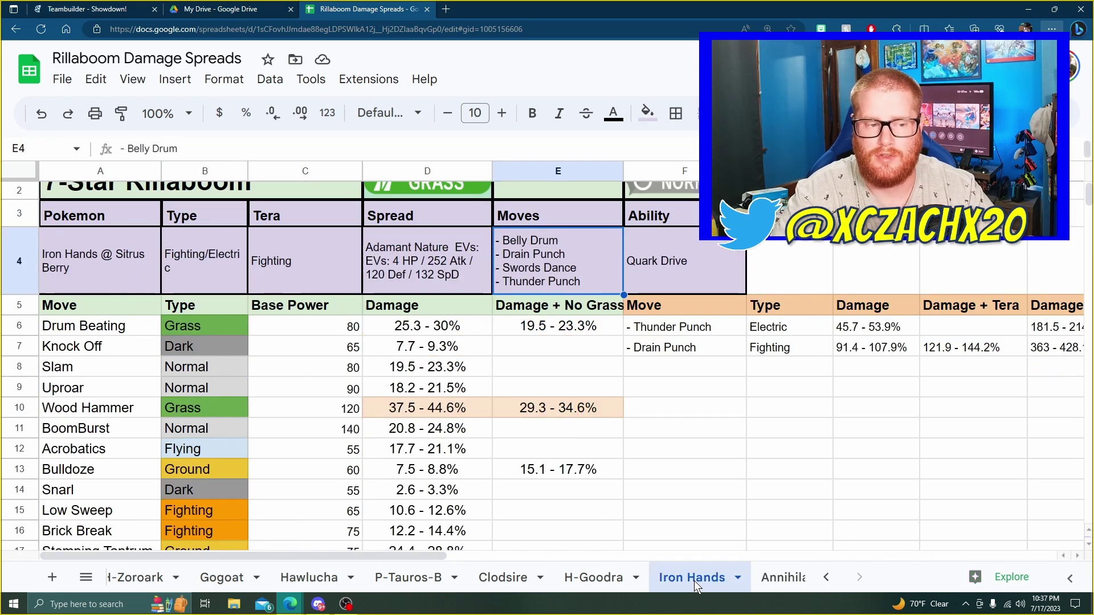
left_click(779, 581)
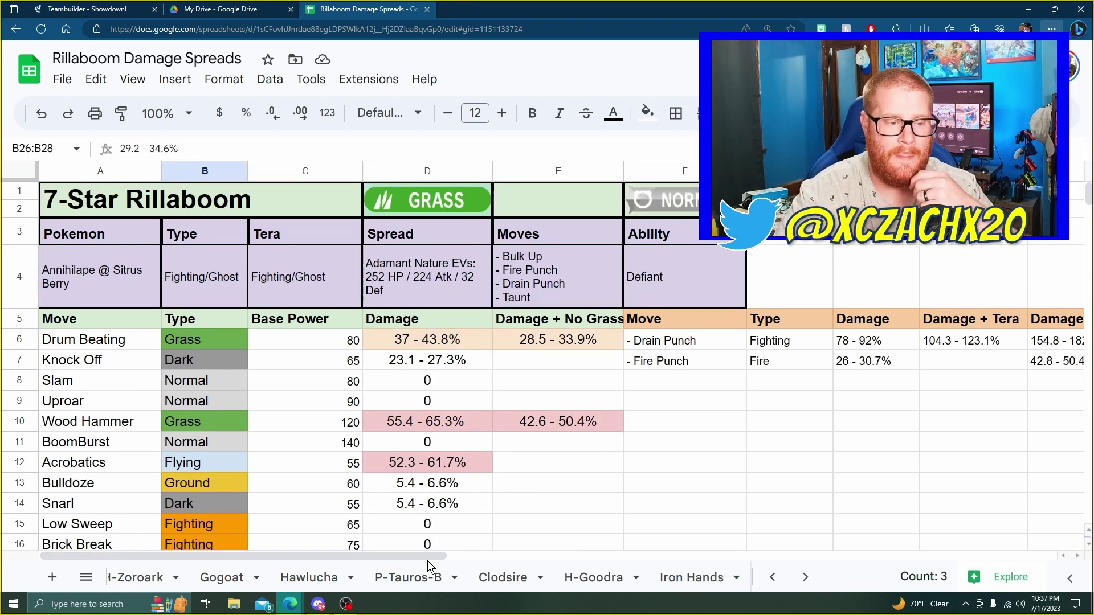
left_click_drag(427, 555, 602, 552)
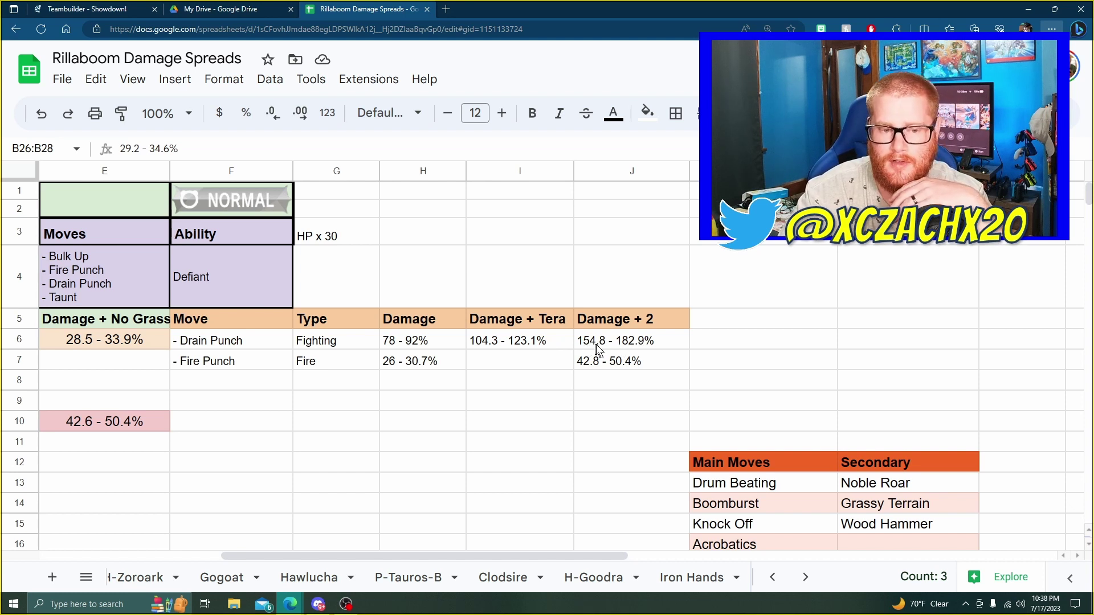
left_click(625, 347)
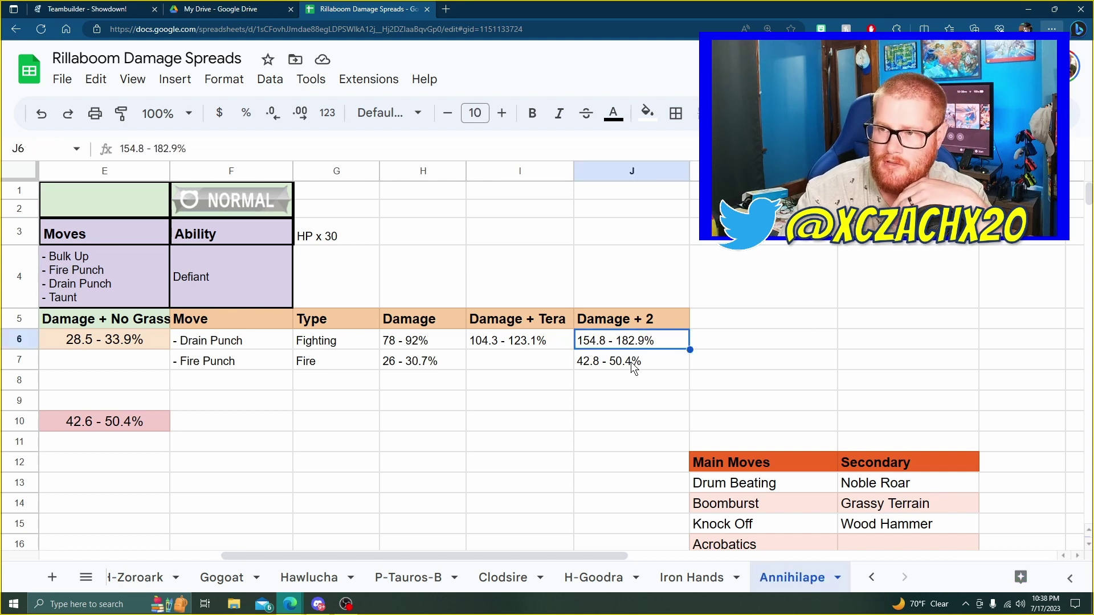
left_click(632, 364)
left_click(625, 345)
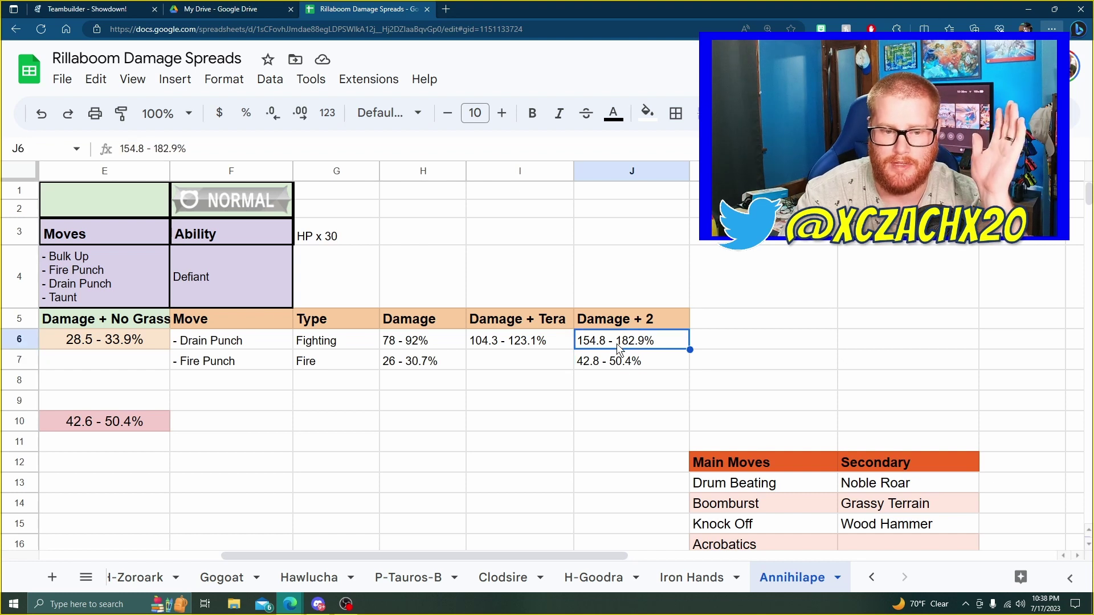
Compare Annihilape's Drain Punch entries for Damage, Damage + Tera and Damage + 2, and return to the sheet's first columns.
left_click(511, 345)
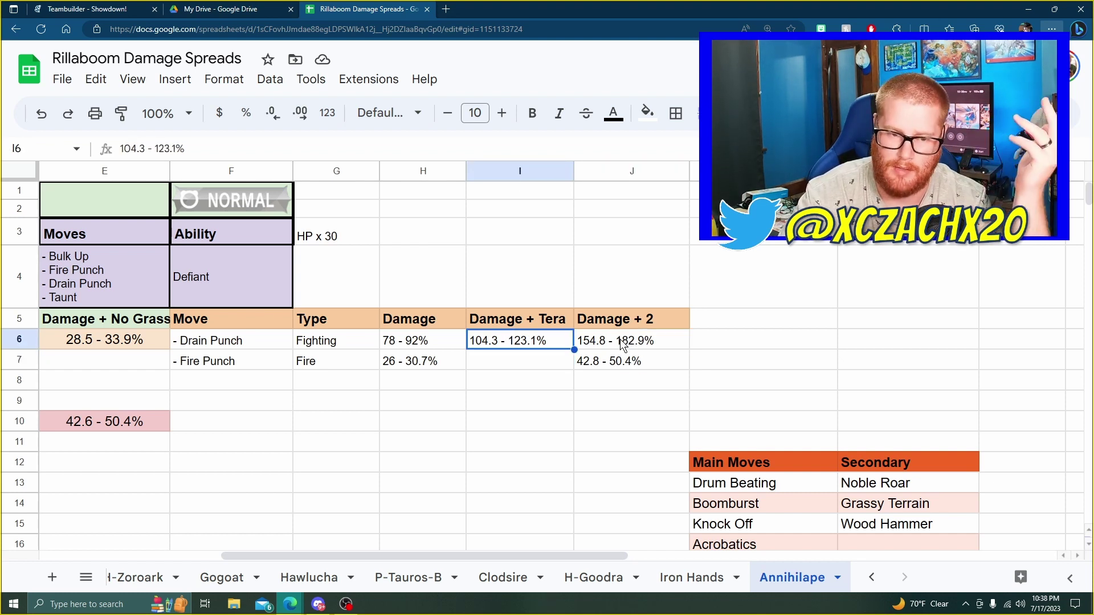
left_click(624, 345)
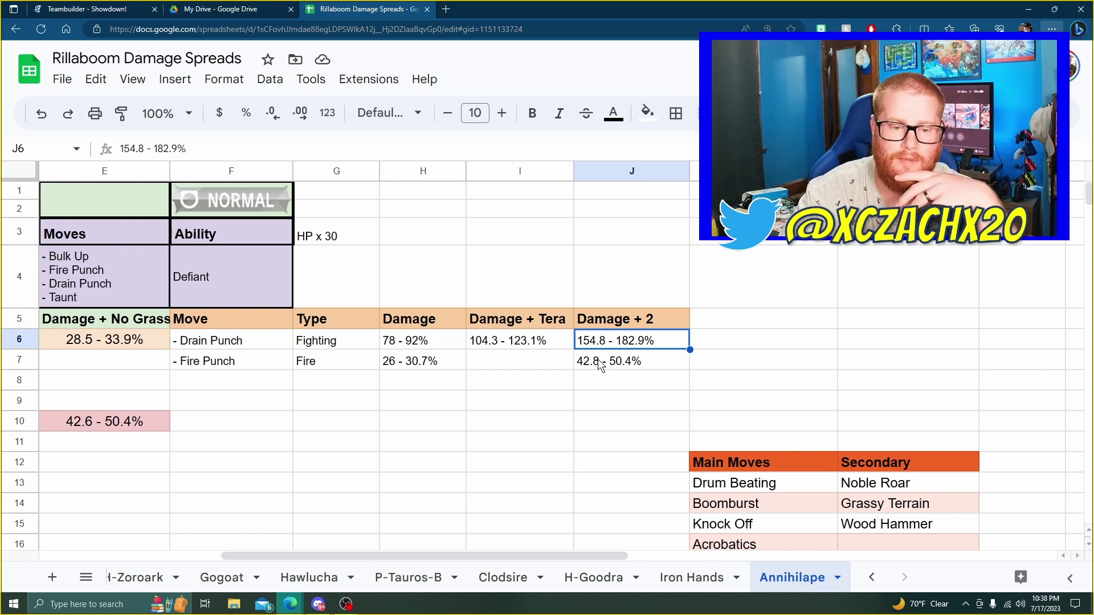
left_click(408, 345)
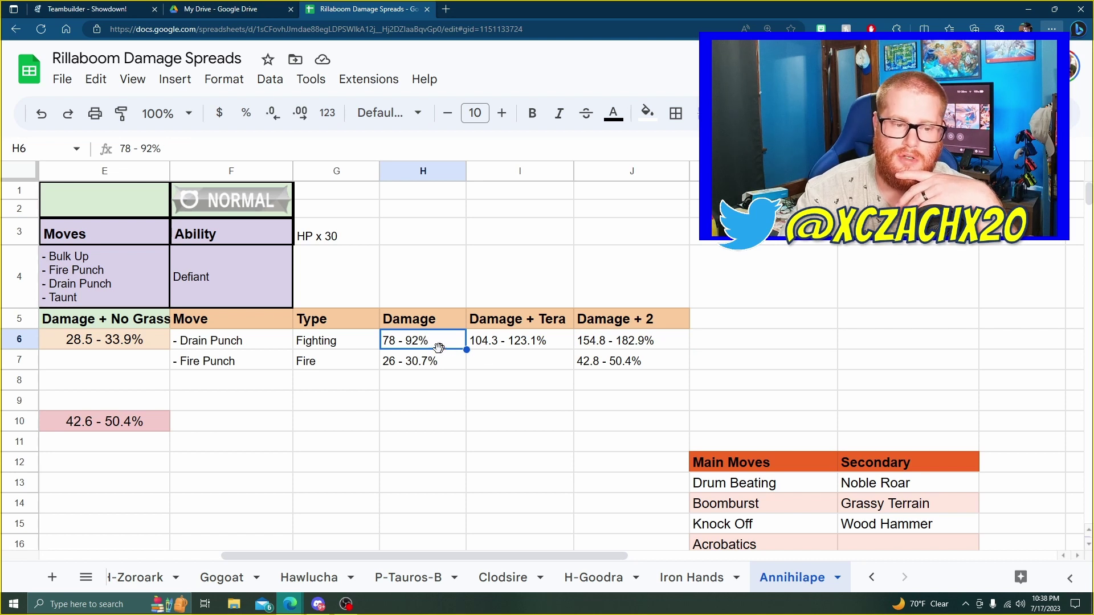
left_click(493, 345)
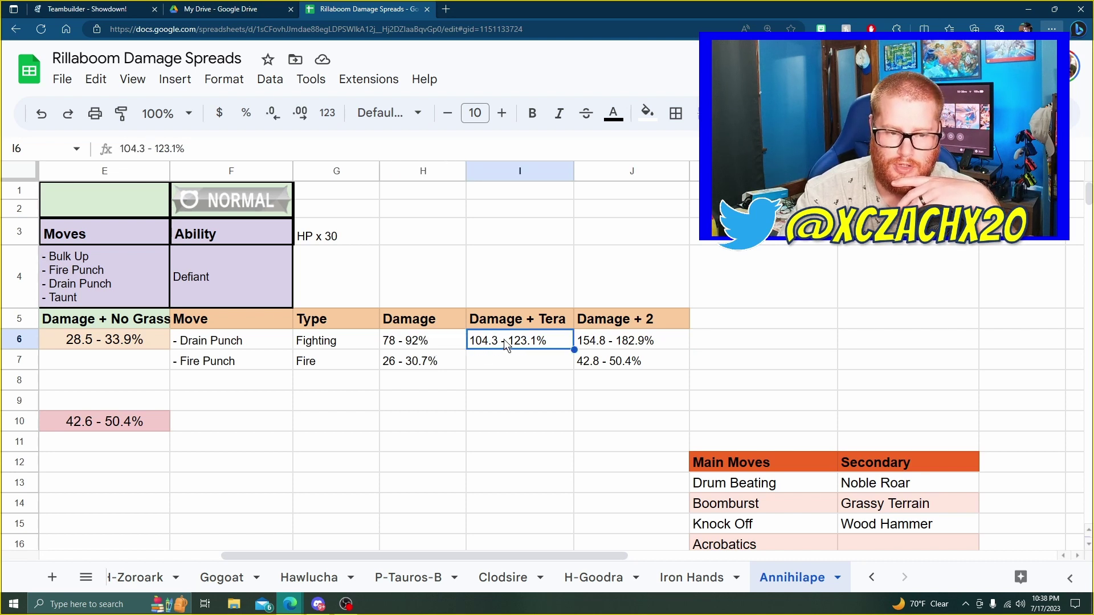
left_click(615, 346)
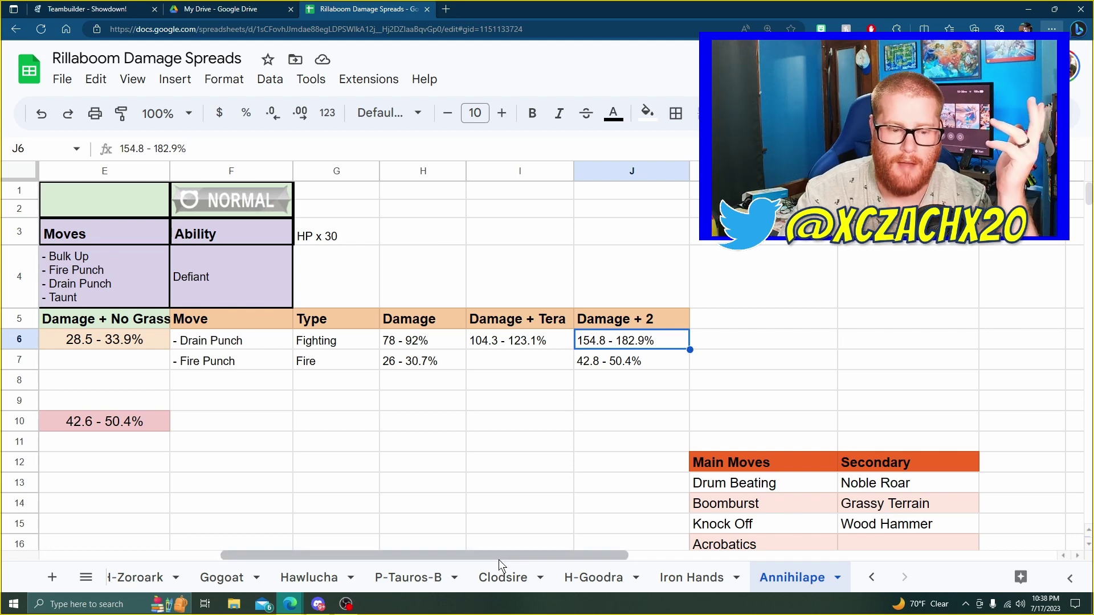
left_click_drag(498, 555, 259, 552)
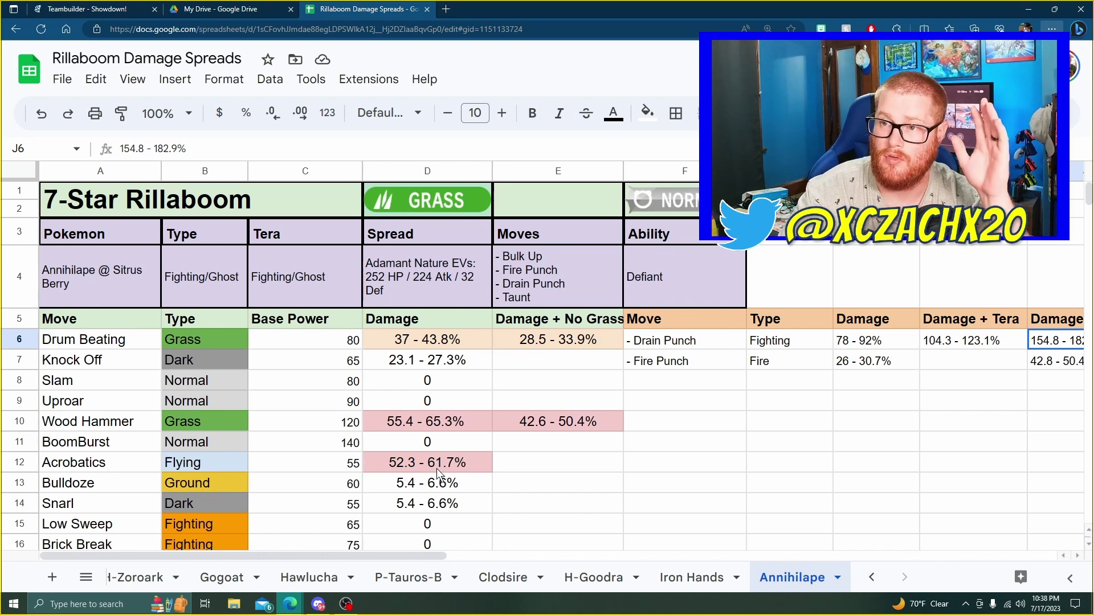
Review the Iron Hands sheet again and go back through the H-Goodra, Clodsire and P-Tauros-B sheets.
left_click(679, 587)
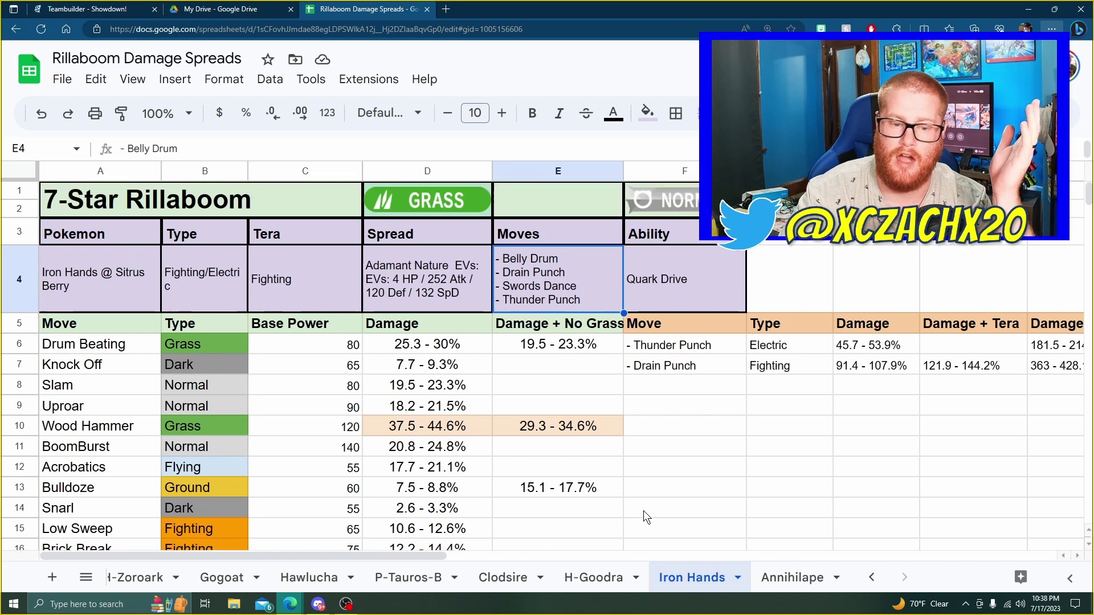
scroll(706, 470, "down", 2)
scroll(699, 473, "up", 2)
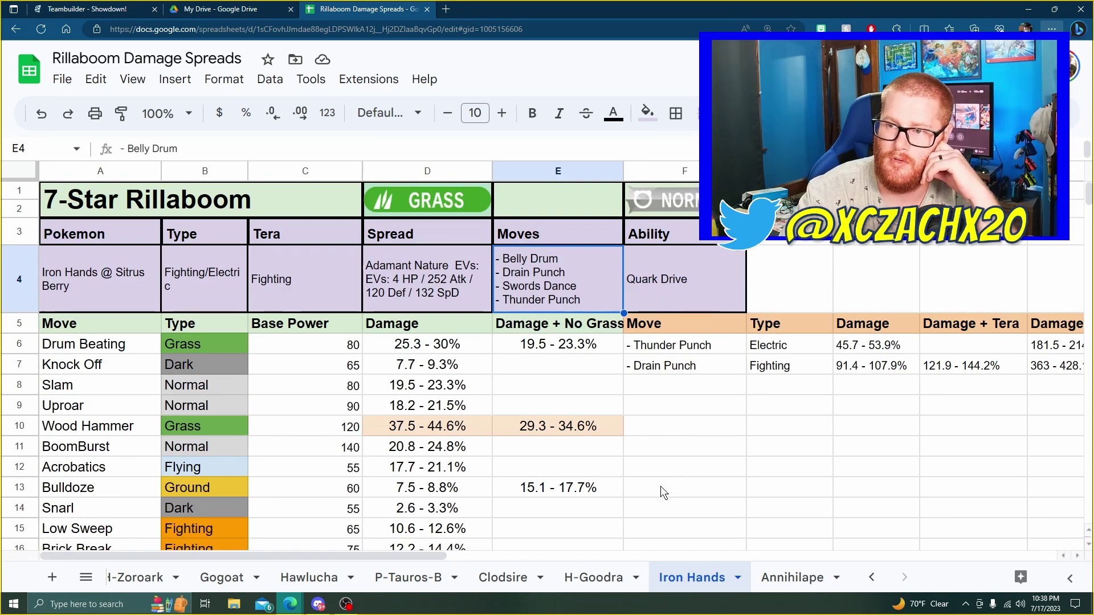
left_click(597, 579)
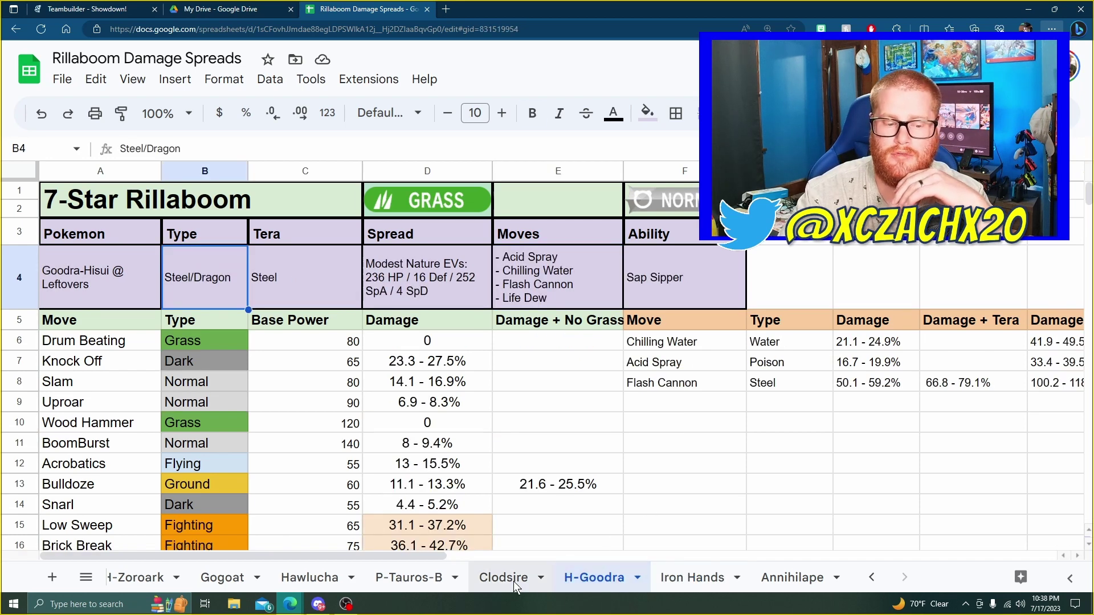
left_click(513, 580)
left_click(413, 578)
Open the Hawlucha sheet and look over its set details and the damage it takes from Rillaboom's moves.
left_click(300, 580)
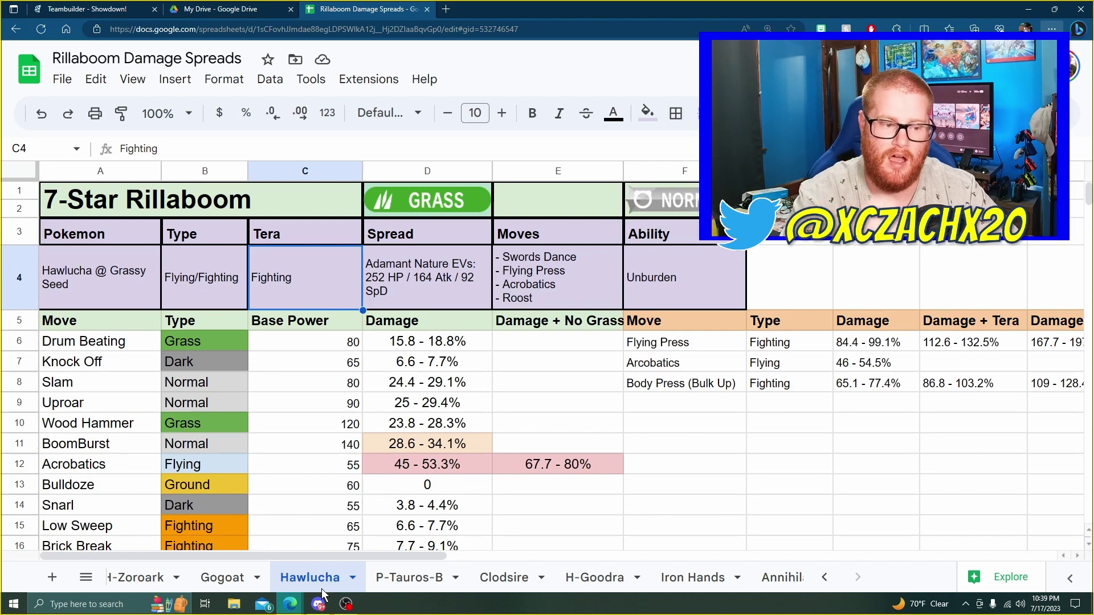
scroll(583, 385, "down", 3)
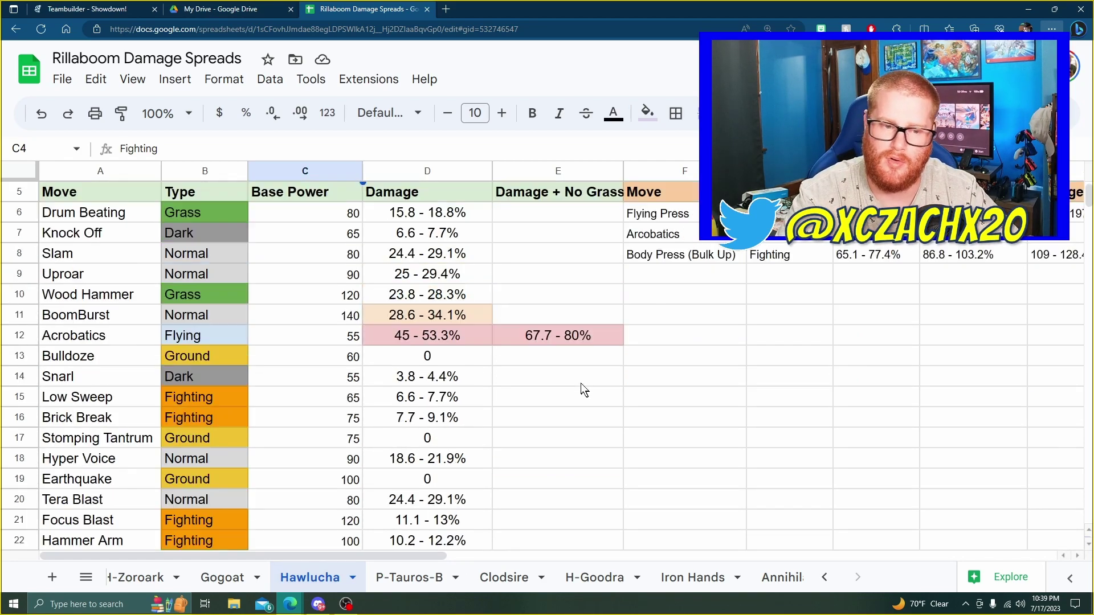
scroll(580, 383, "up", 3)
scroll(533, 384, "down", 3)
scroll(502, 371, "up", 3)
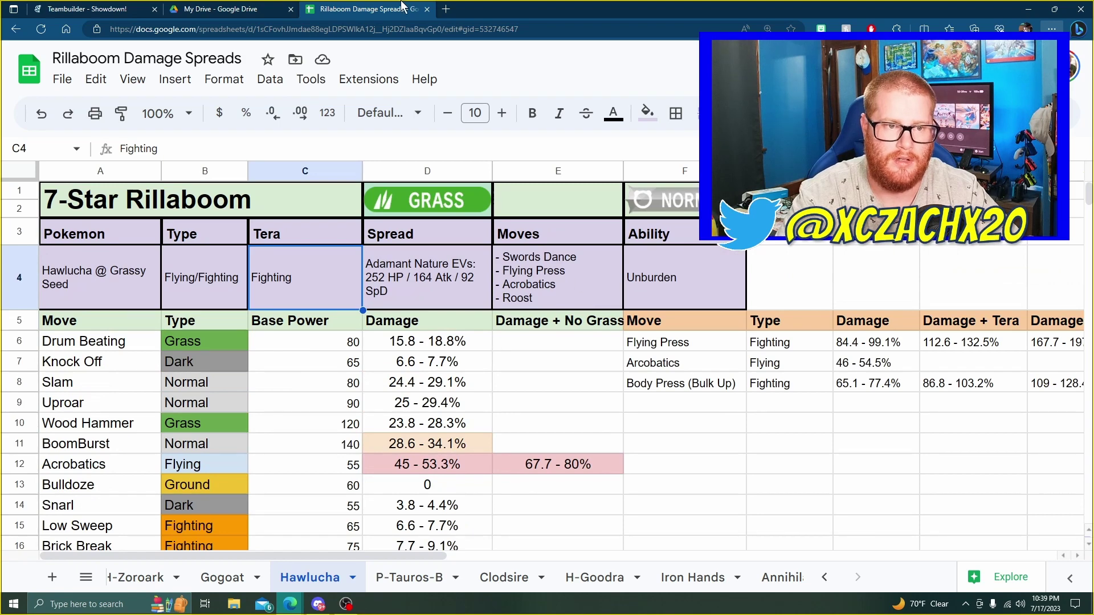
Open the VGC 2023 damage calculator in a new tab and choose Rillaboom's blank set as Pokémon 2.
left_click(448, 9)
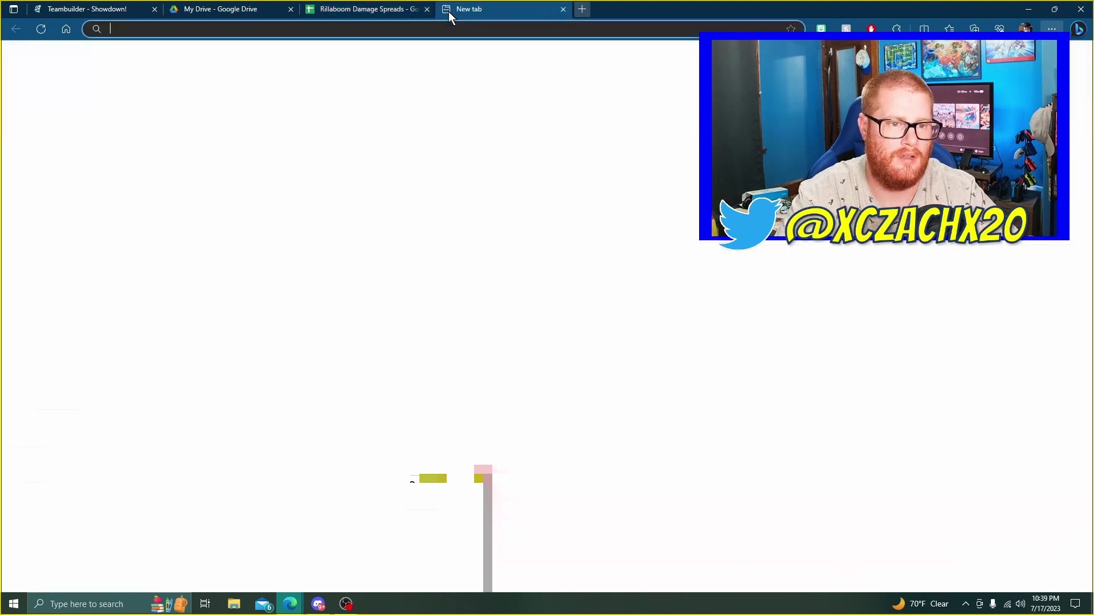
left_click(629, 124)
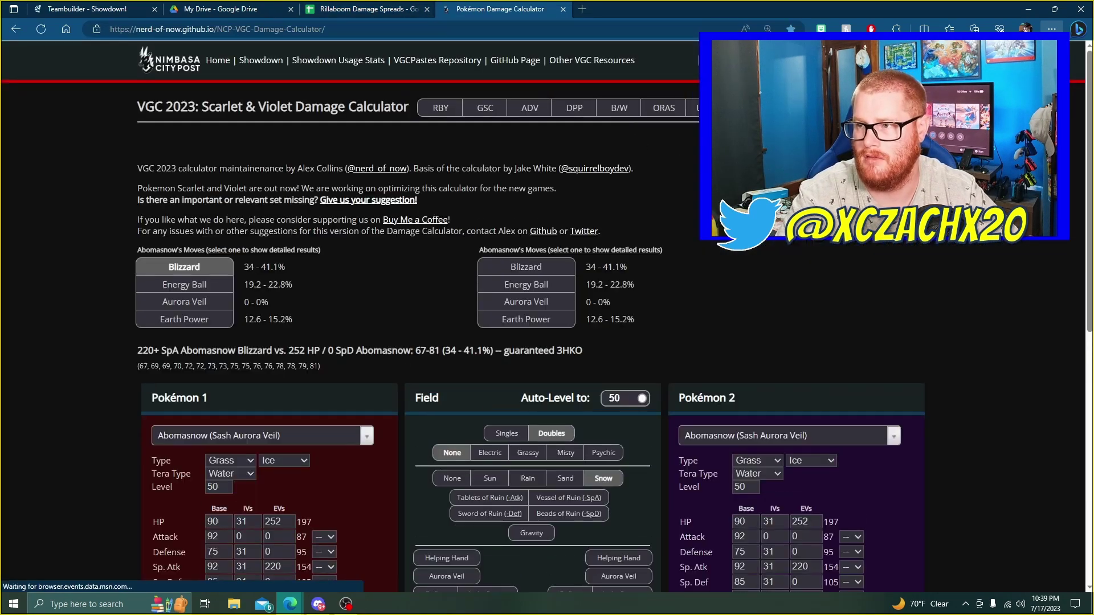
left_click(795, 436)
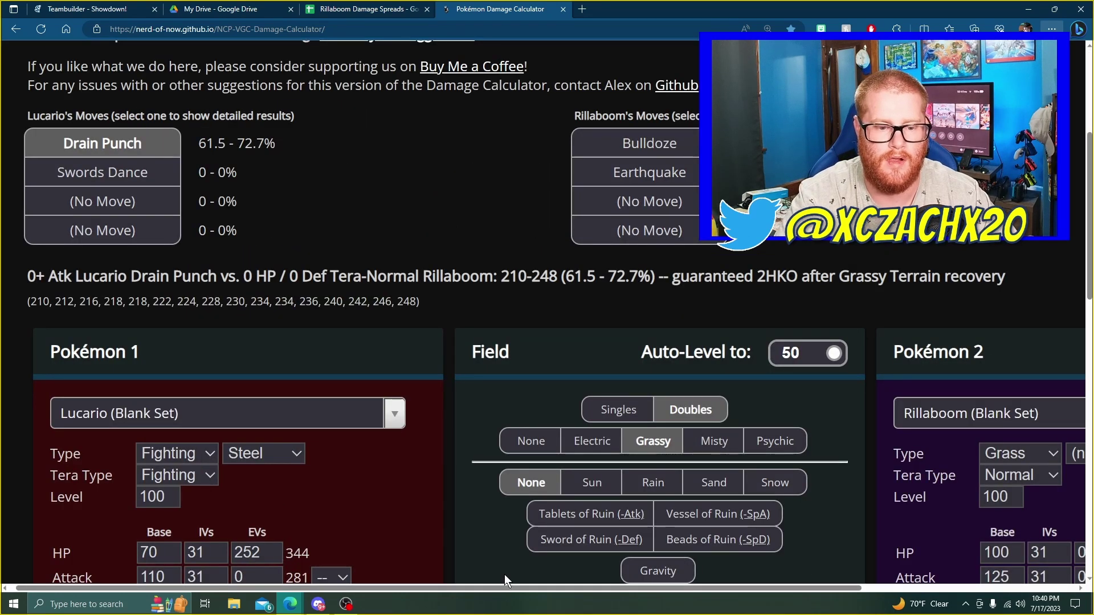
Set Rillaboom's third move to Acrobatics and show its detailed damage result against Lucario.
left_click_drag(515, 589, 686, 553)
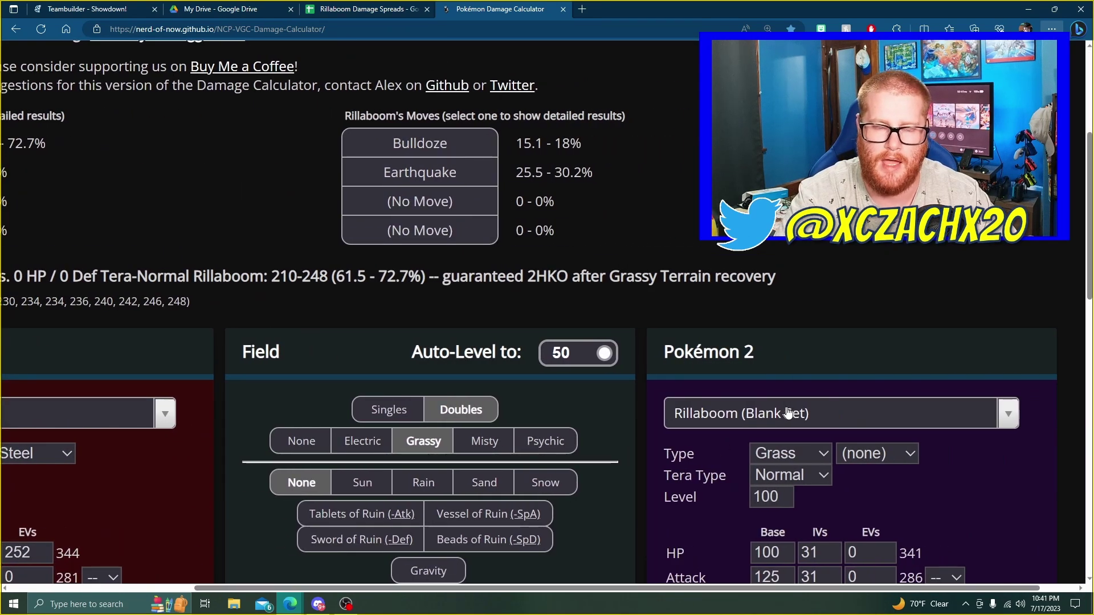
scroll(754, 395, "down", 5)
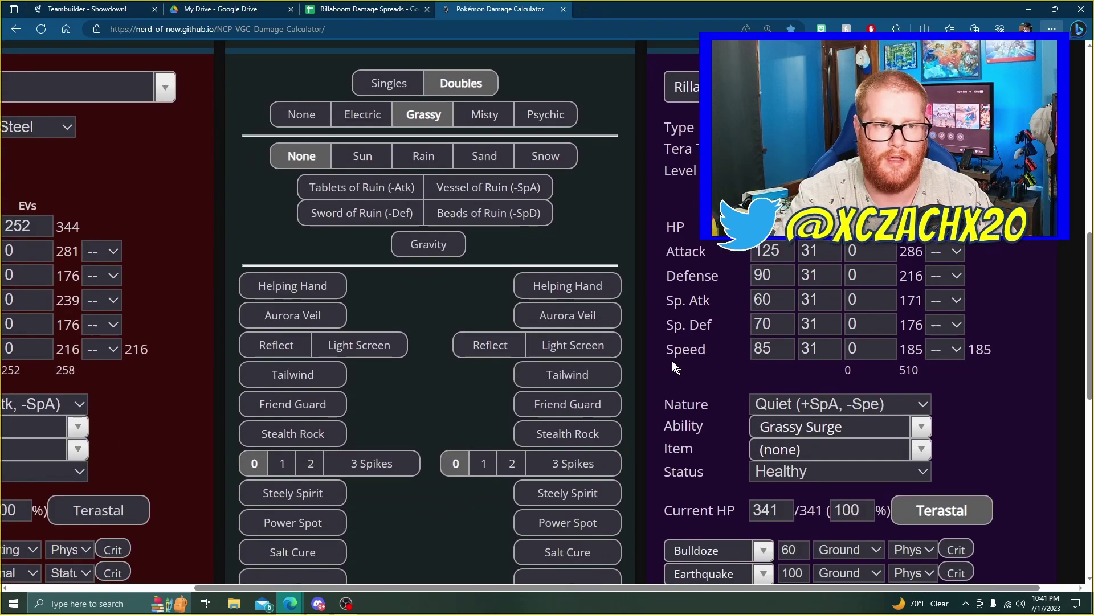
scroll(735, 450, "down", 4)
left_click(696, 354)
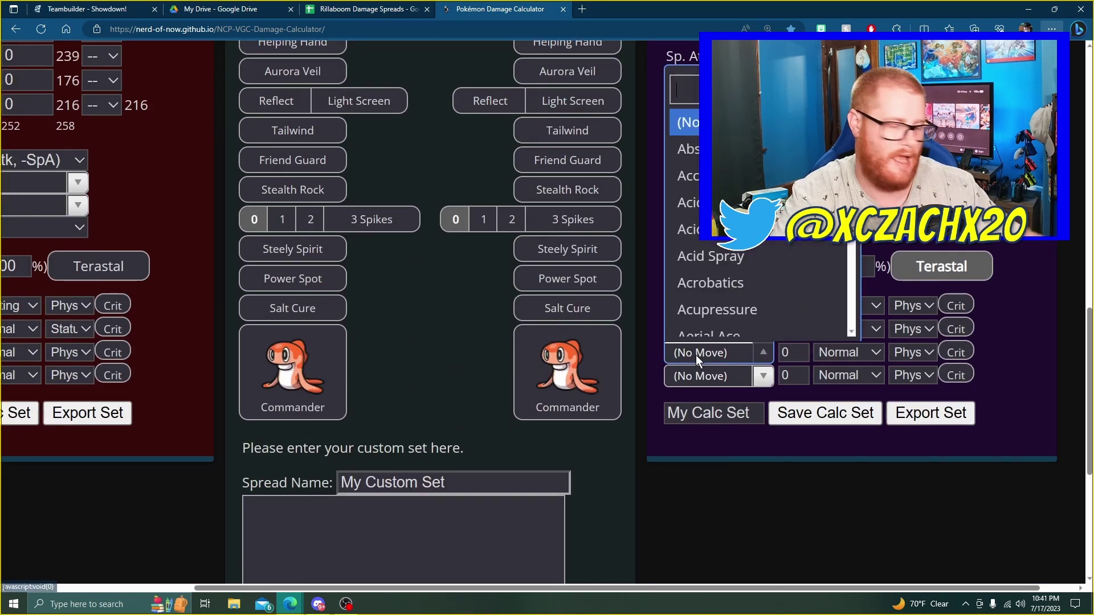
type("acro")
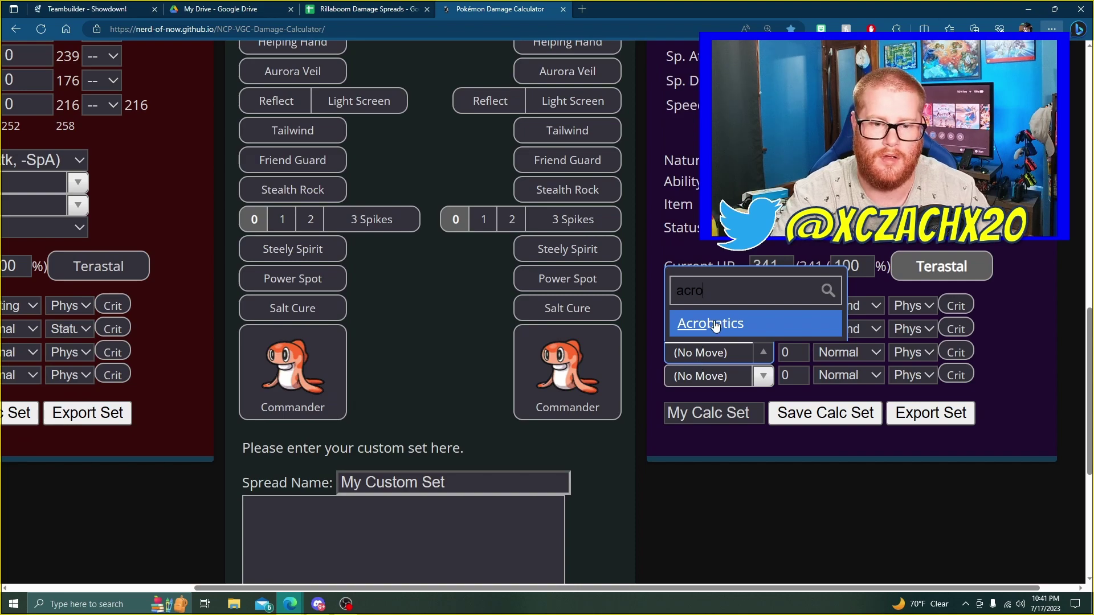
left_click(710, 322)
scroll(628, 309, "up", 12)
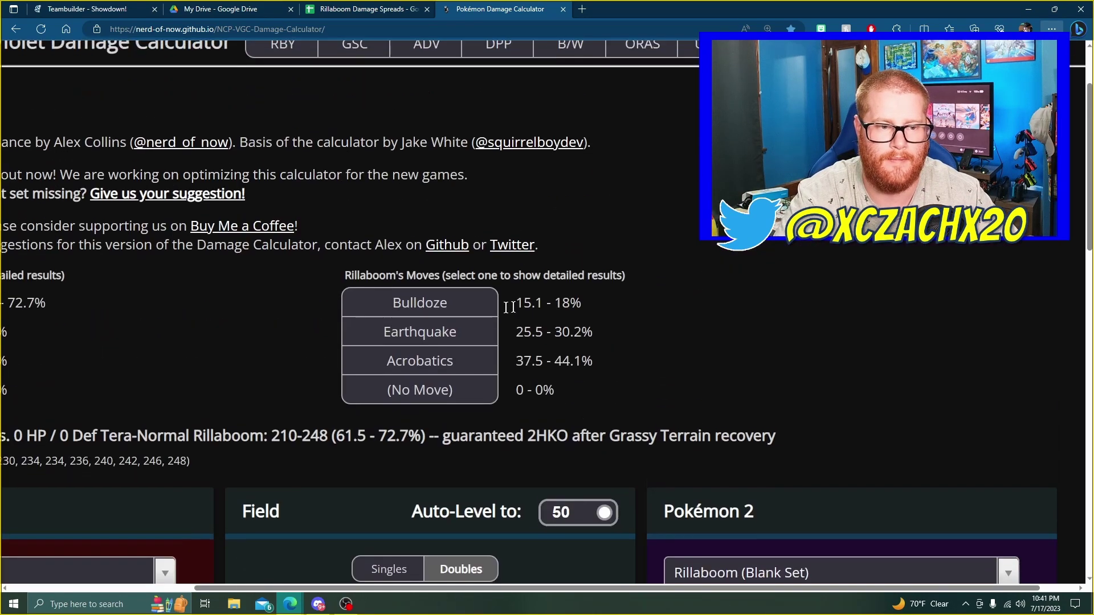
left_click(431, 371)
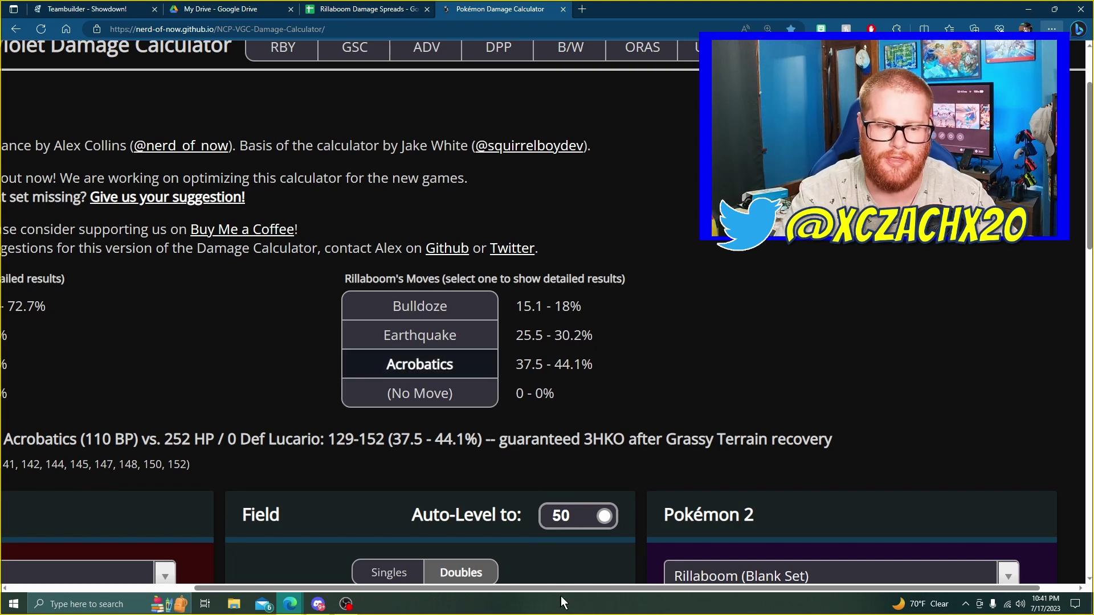
Return to the Rillaboom Damage Spreads spreadsheet and look through Rillaboom's full move list on the Hawlucha sheet.
left_click(446, 393)
scroll(700, 333, "down", 5)
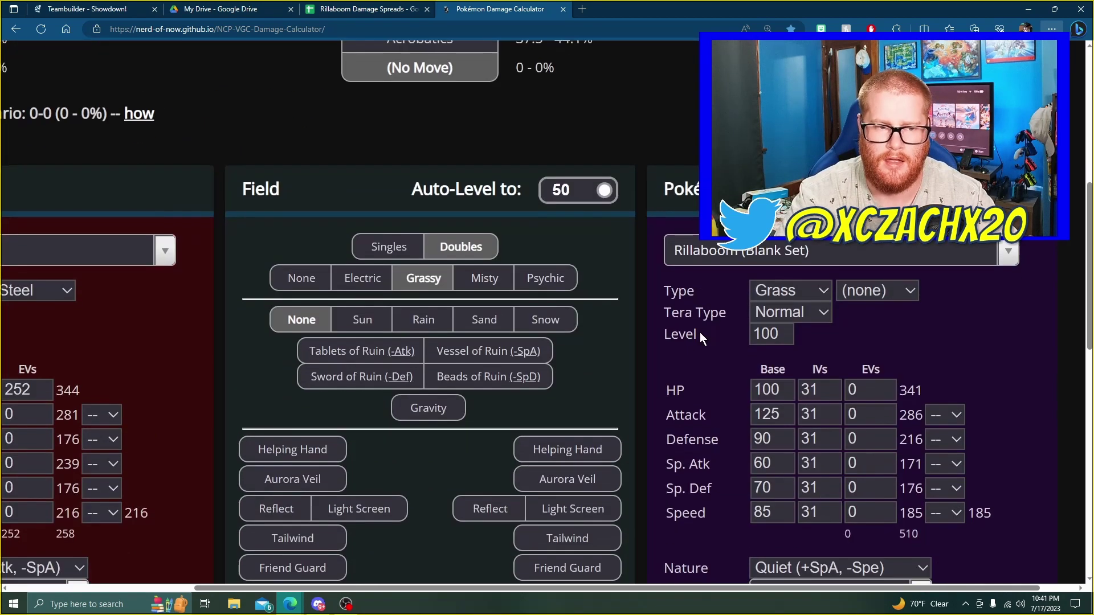
scroll(699, 333, "up", 2)
left_click(371, 9)
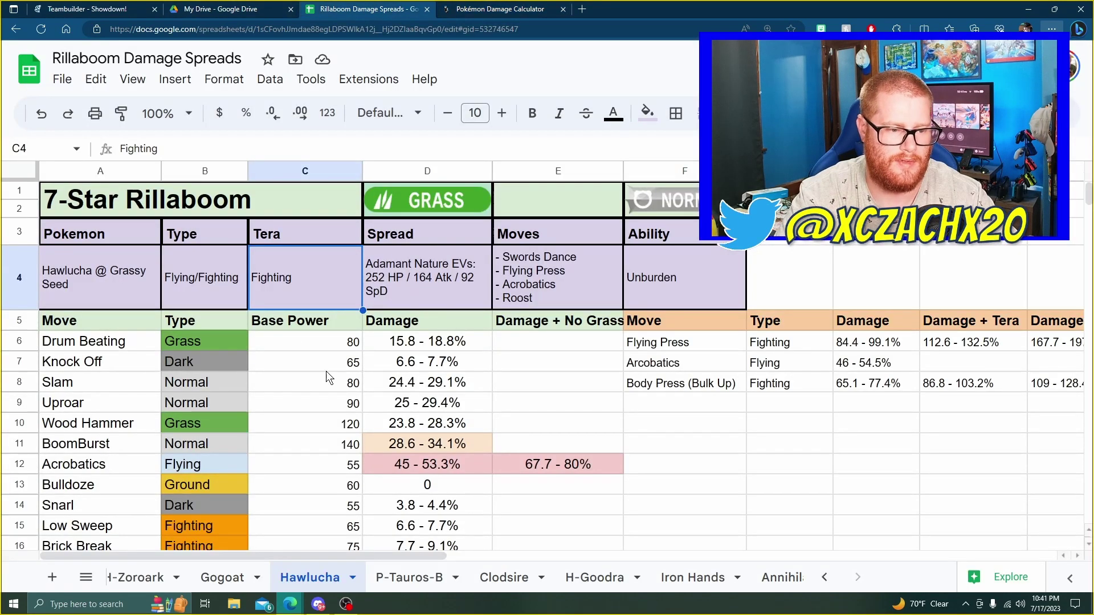
scroll(336, 373, "down", 3)
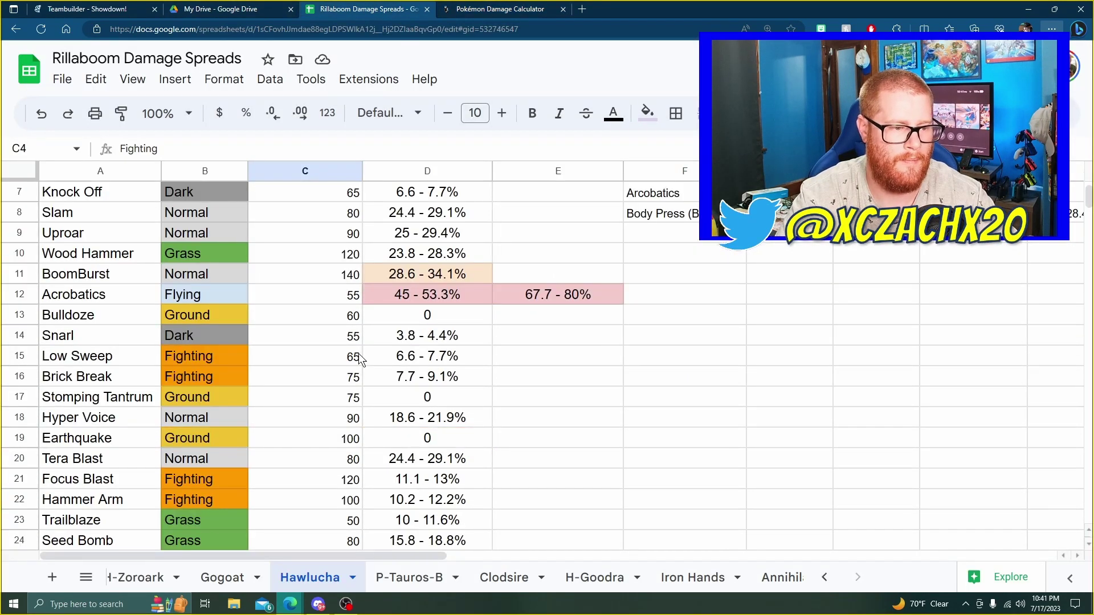
scroll(359, 353, "down", 2)
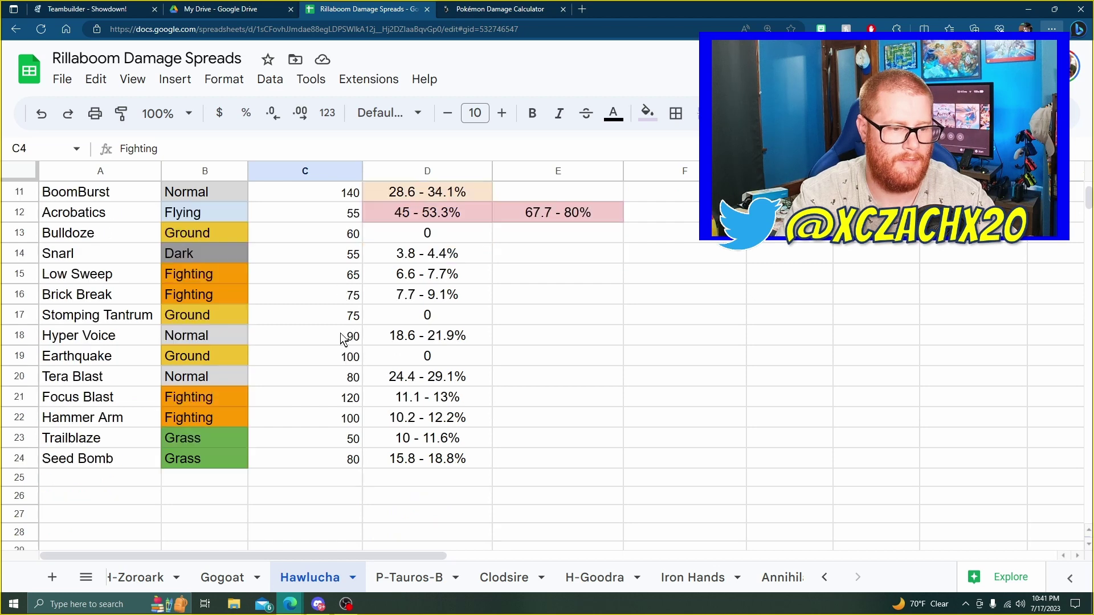
Switch back to the damage calculator, set Rillaboom's fourth move to Hammer Arm, and compare both Pokémon's move damage.
left_click(509, 14)
scroll(689, 417, "down", 8)
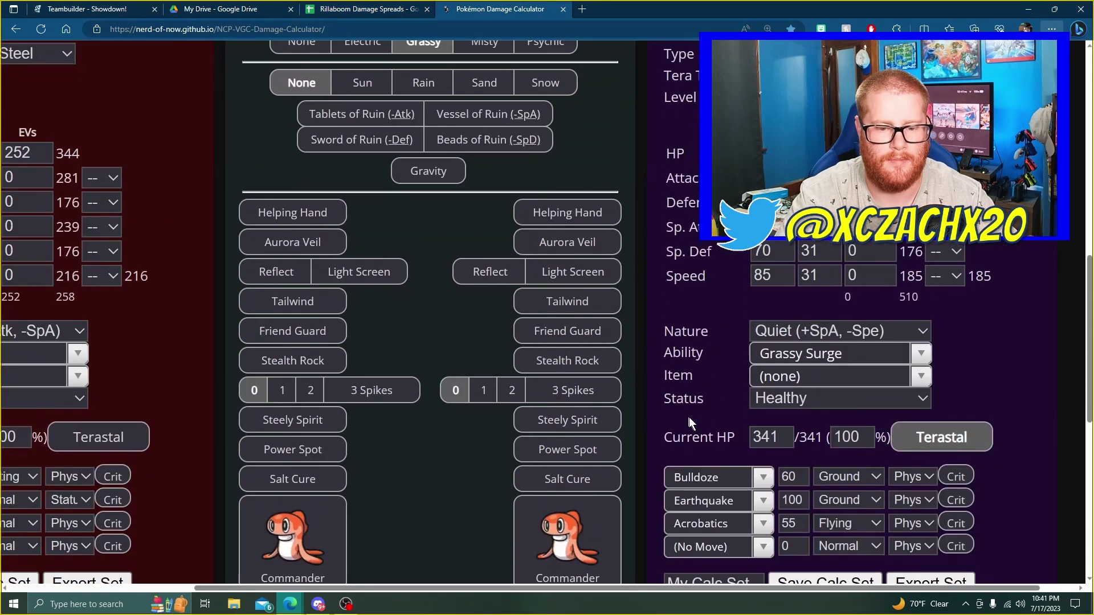
left_click(691, 380)
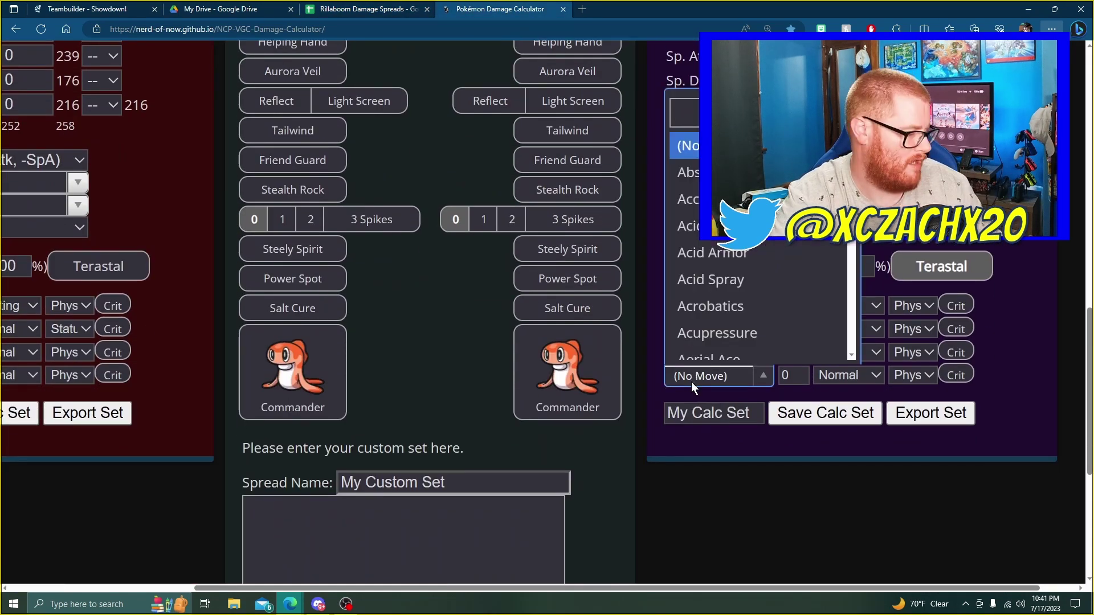
type("hammer")
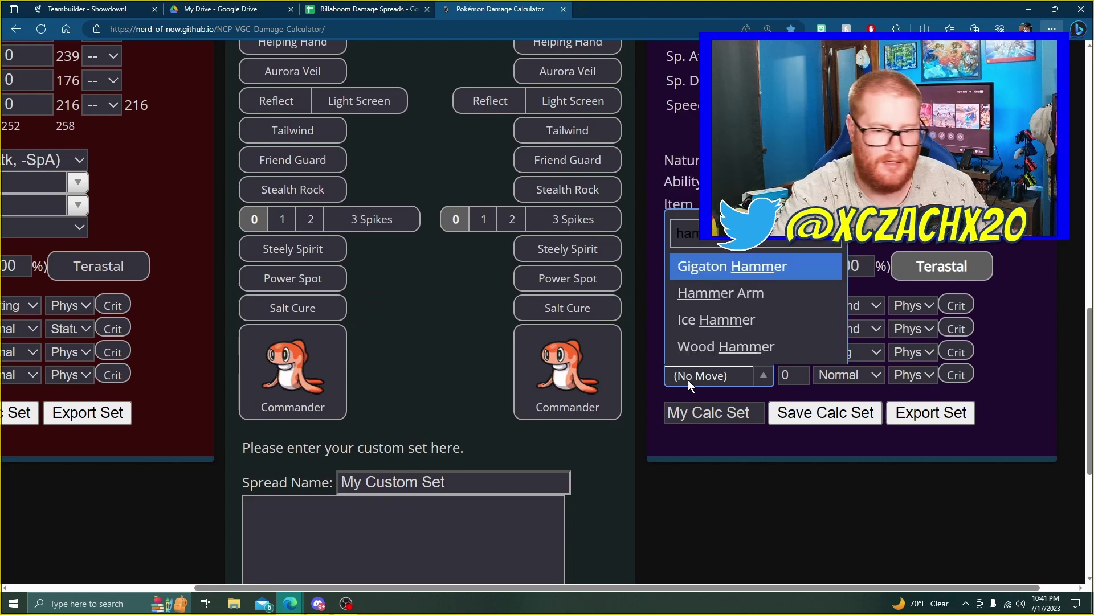
left_click(741, 300)
scroll(666, 341, "up", 2)
scroll(652, 339, "up", 9)
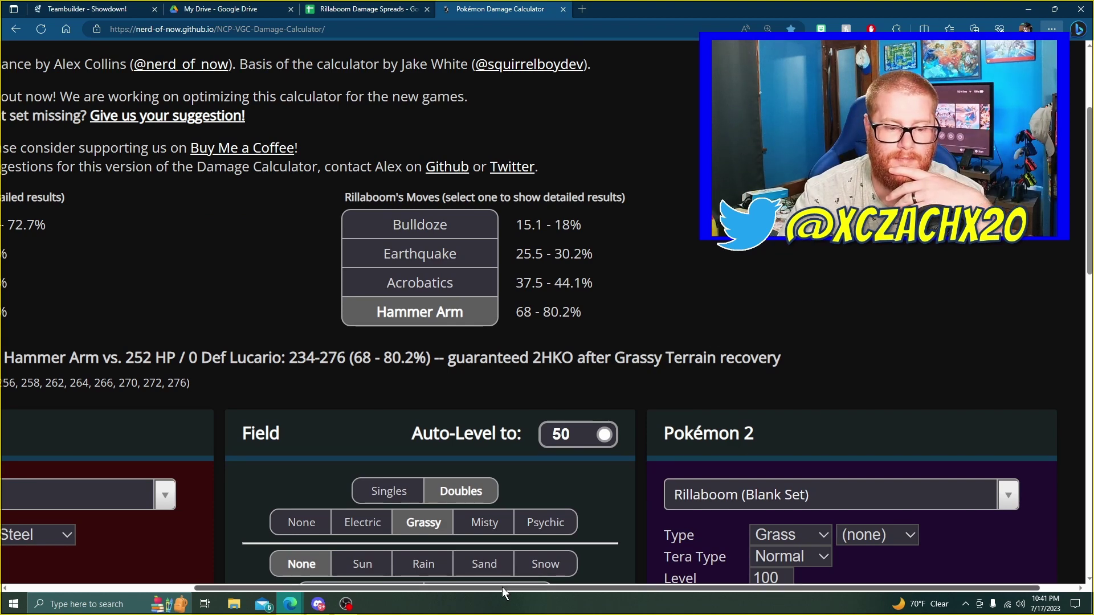
left_click_drag(541, 588, 252, 587)
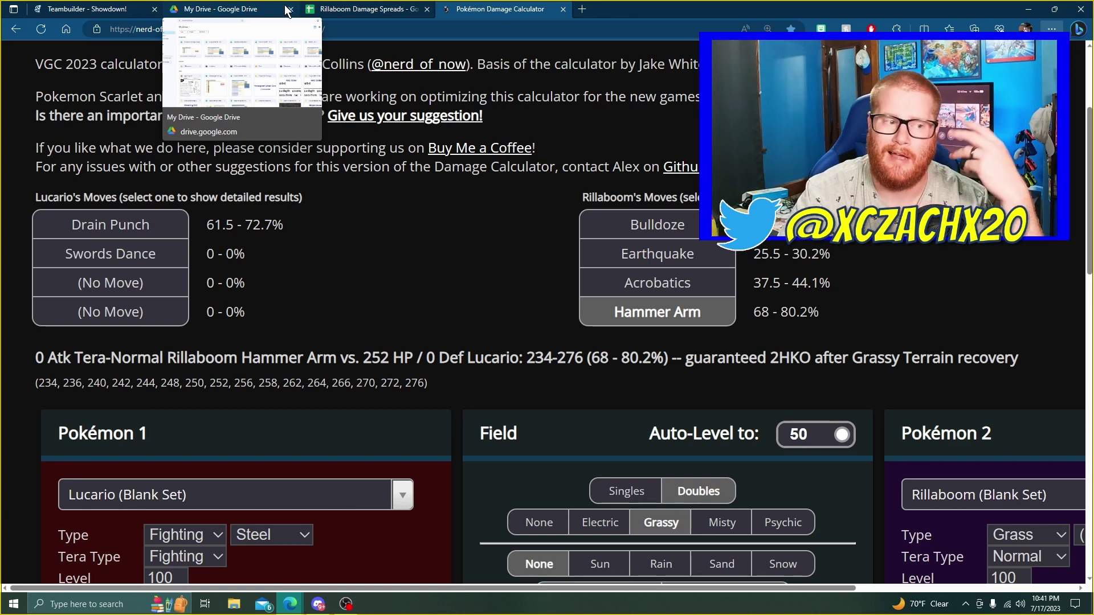
scroll(508, 283, "up", 3)
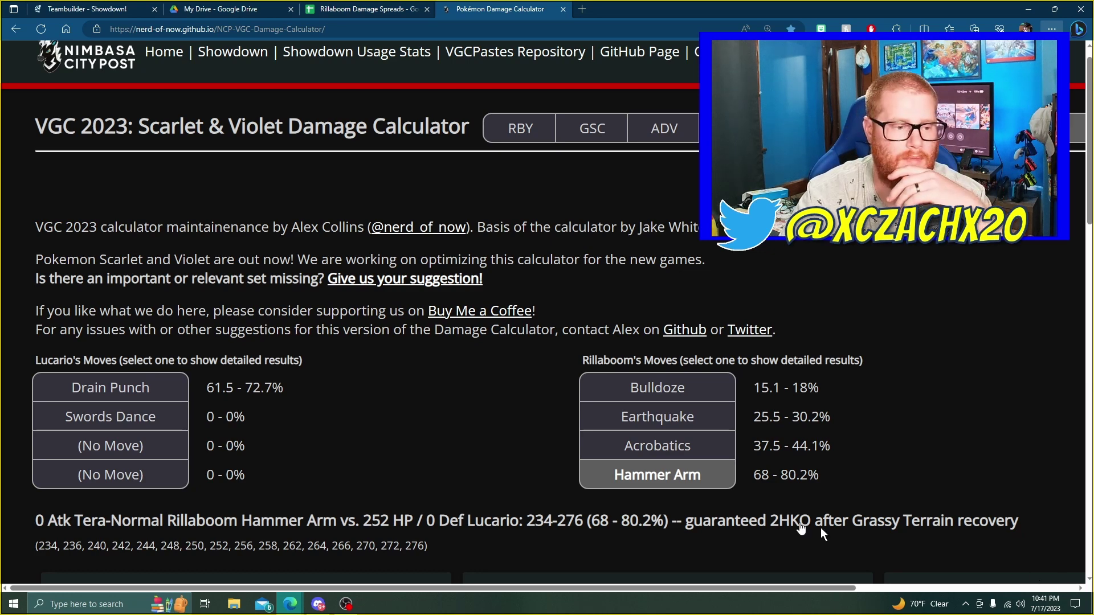
Replace Lucario with Hariyama's blank set as Pokémon 1.
scroll(412, 432, "down", 6)
left_click(235, 323)
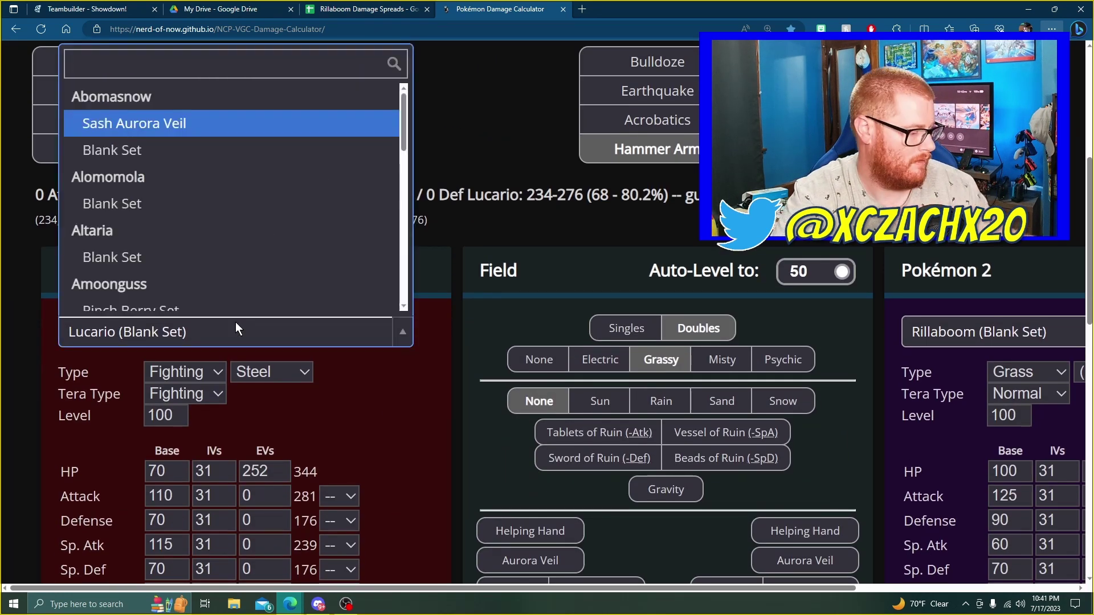
type("h")
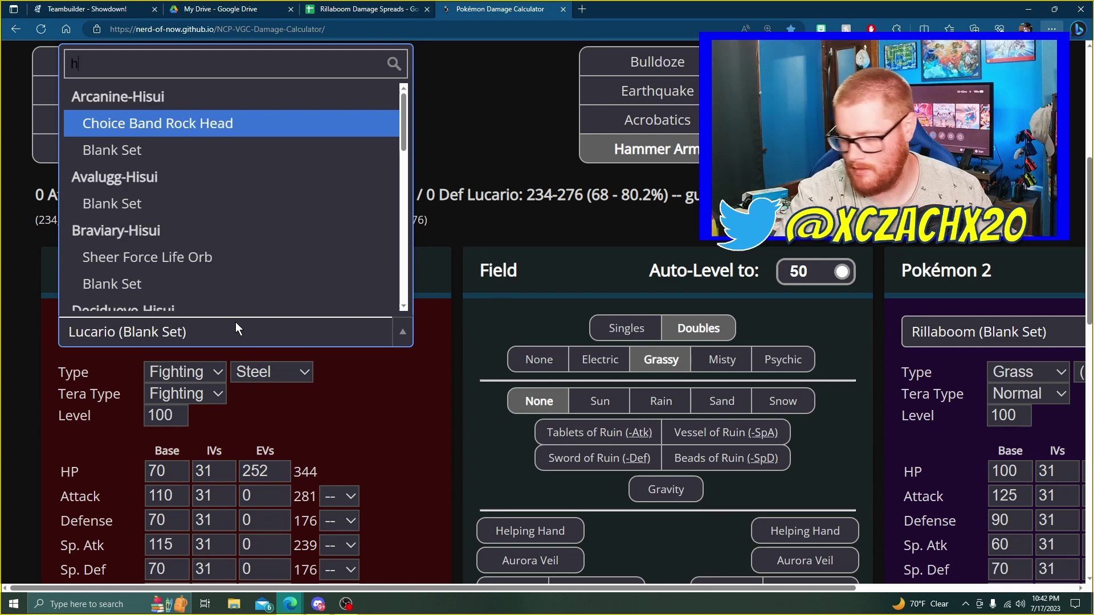
type("ari")
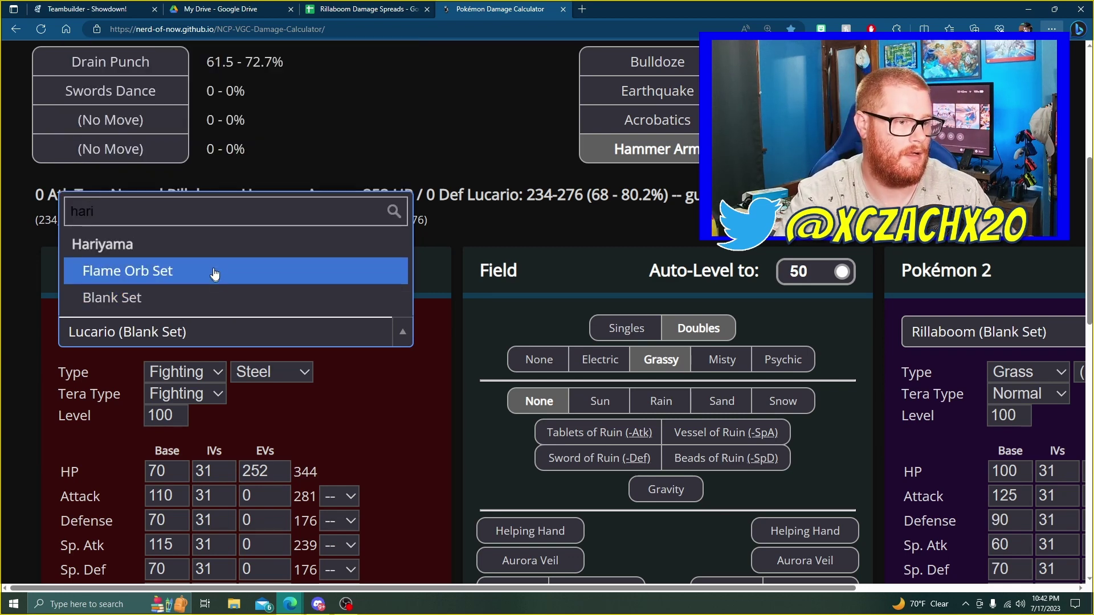
left_click(194, 305)
Give Hariyama the Adamant (+Atk, -SpA) nature and check the damage from Rillaboom's moves.
scroll(475, 390, "down", 4)
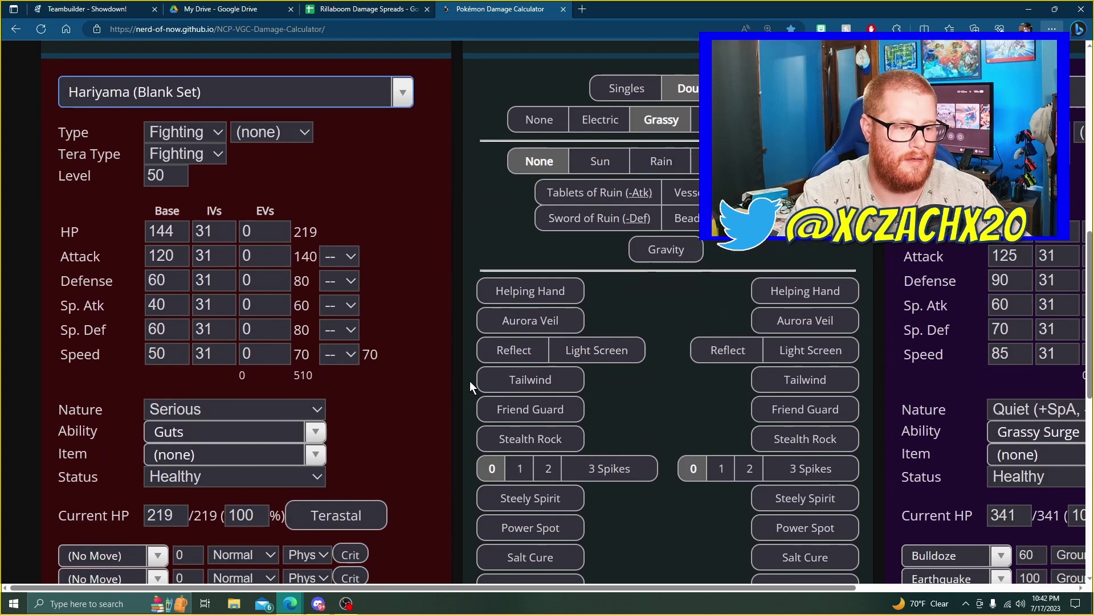
left_click(302, 406)
scroll(230, 146, "up", 2)
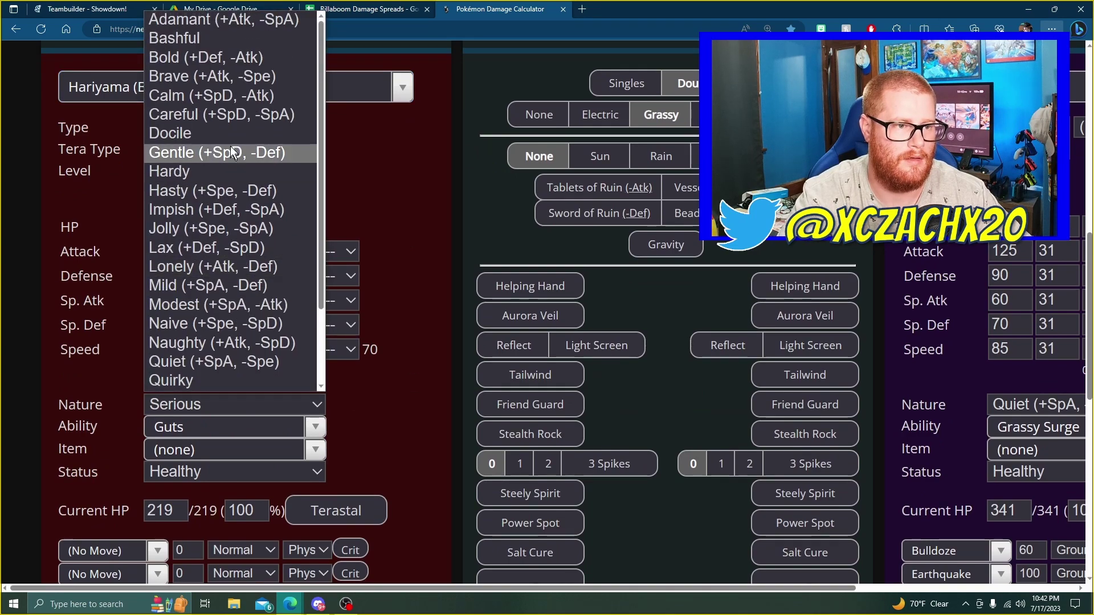
left_click(258, 19)
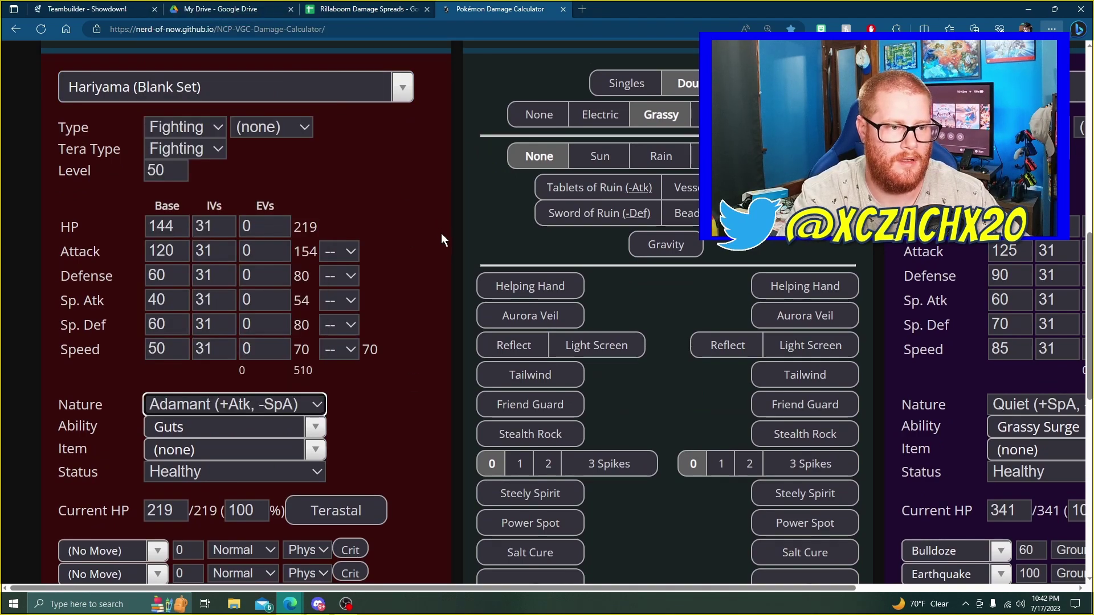
scroll(445, 236, "up", 4)
scroll(465, 268, "up", 4)
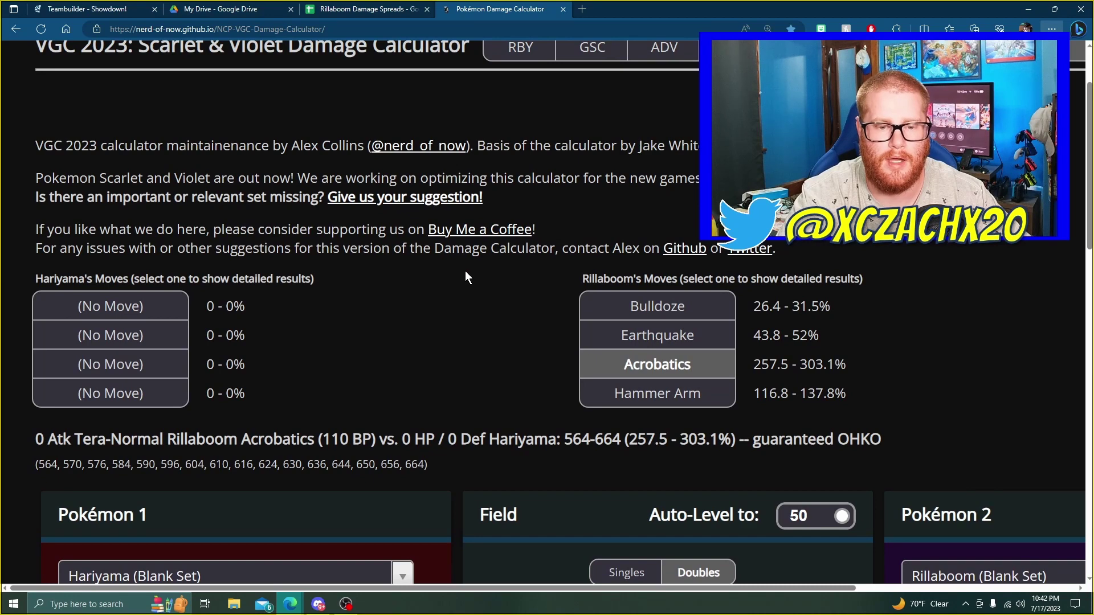
Set Hariyama's level to 100 and its HP EVs to 252, and check Rillaboom's Acrobatics damage against it.
scroll(465, 271, "down", 3)
double_click(162, 497)
type("100")
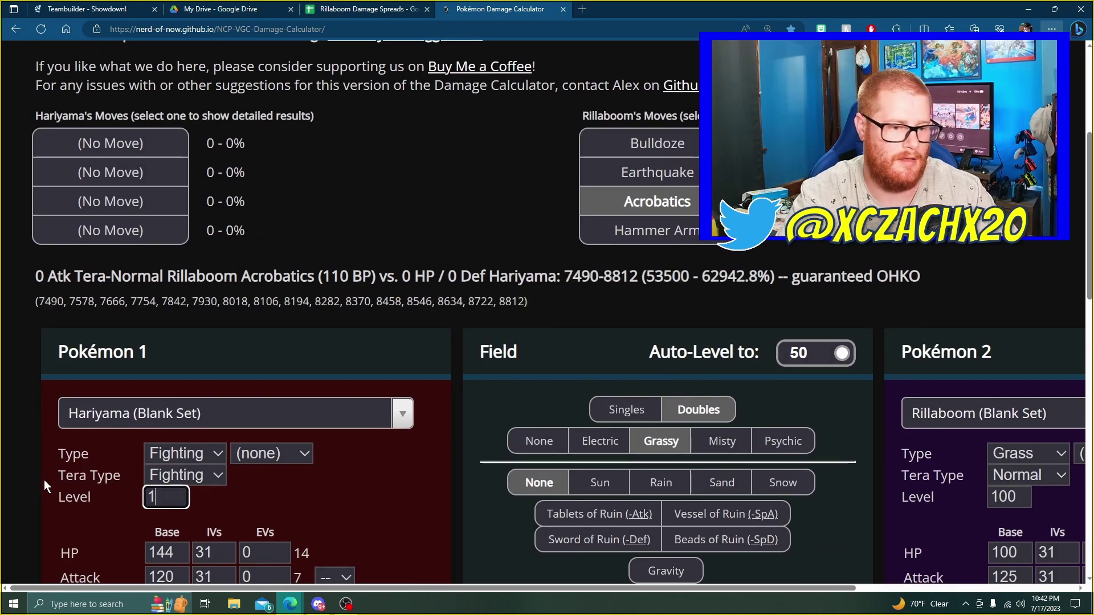
left_click(454, 480)
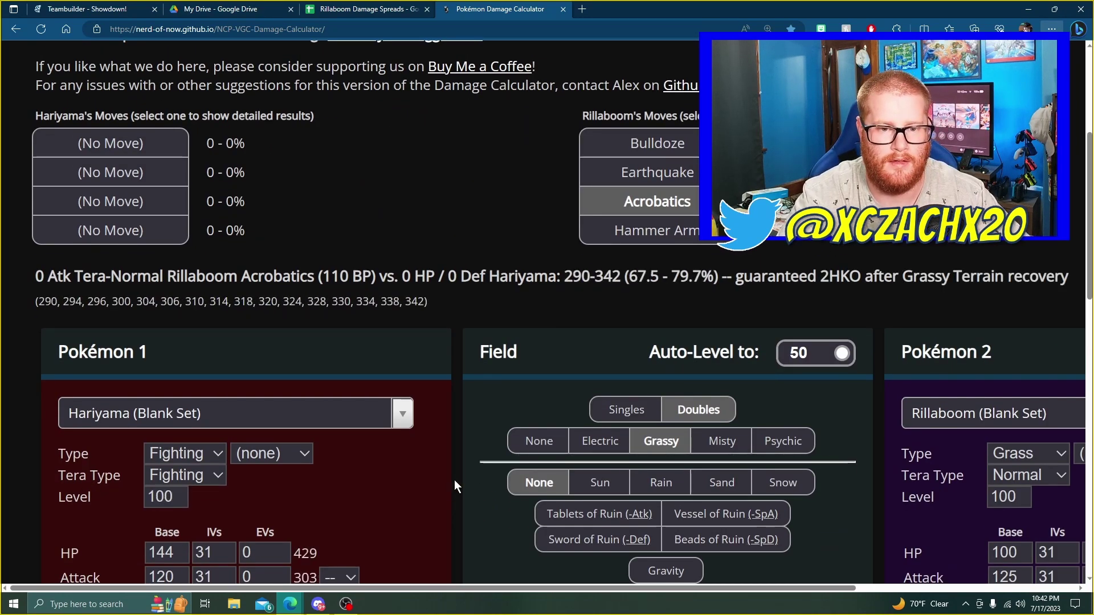
double_click(263, 554)
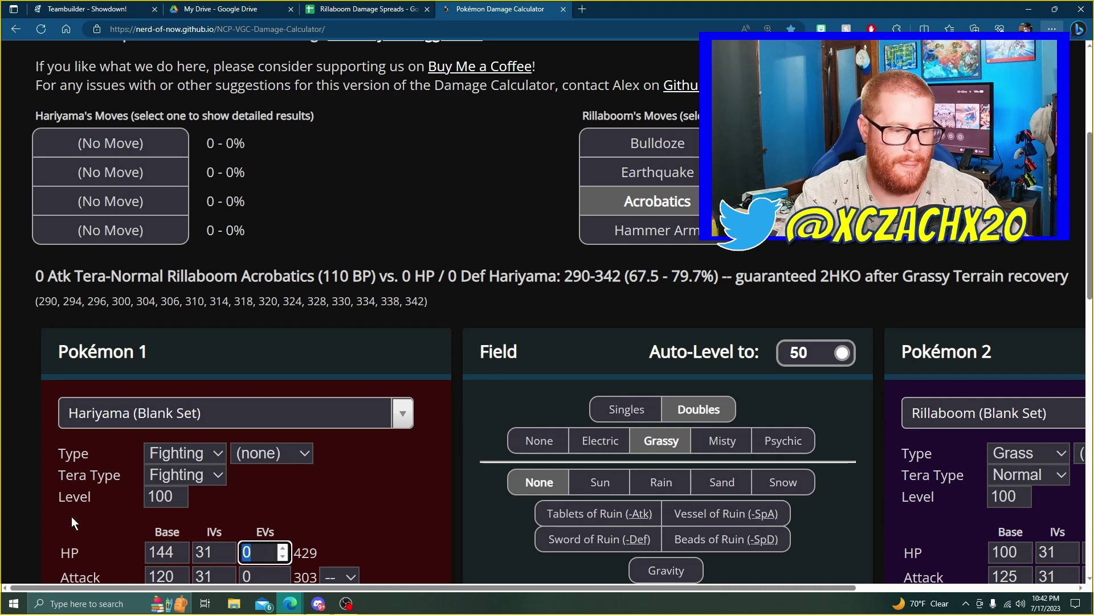
type("252")
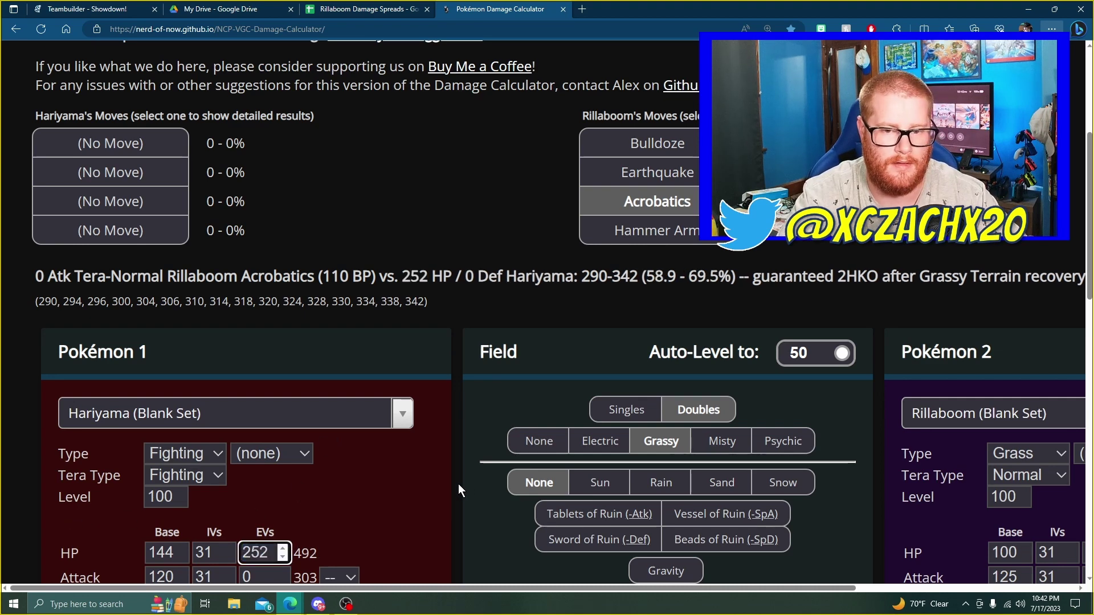
left_click(458, 484)
scroll(459, 479, "down", 5)
scroll(293, 398, "up", 3)
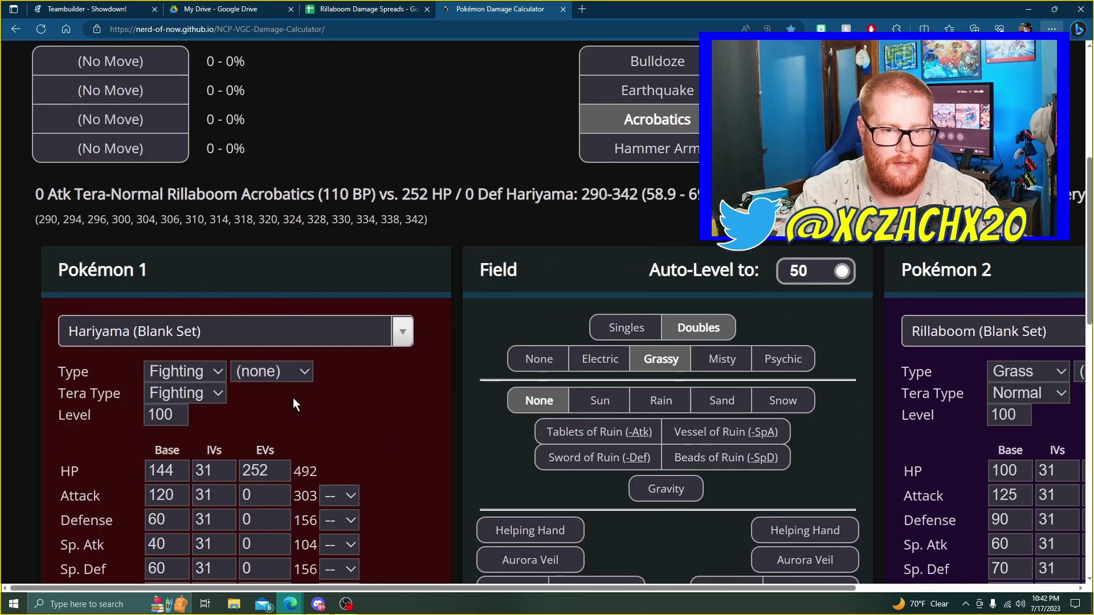
scroll(508, 341, "up", 3)
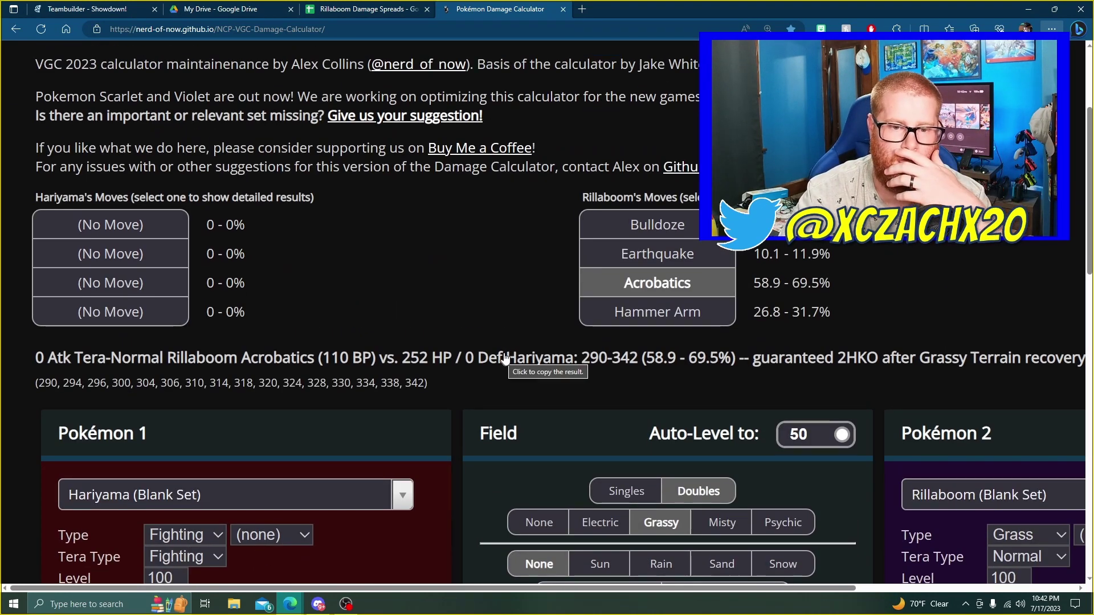
Set Hariyama's Defense EVs to 252 and check the damage from Rillaboom's moves again.
scroll(669, 279, "down", 1)
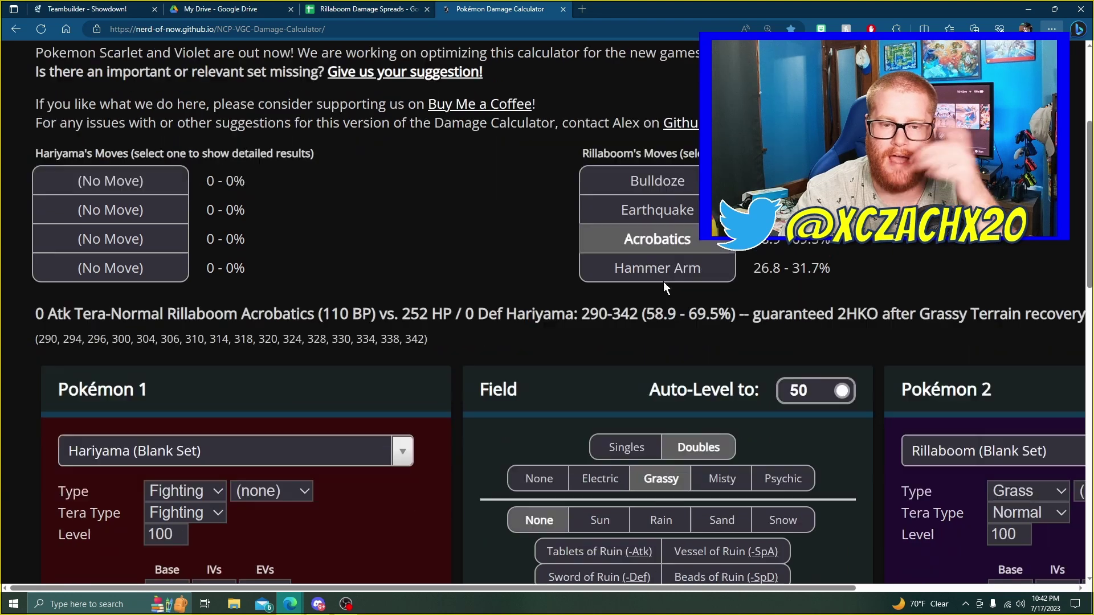
scroll(524, 396, "down", 4)
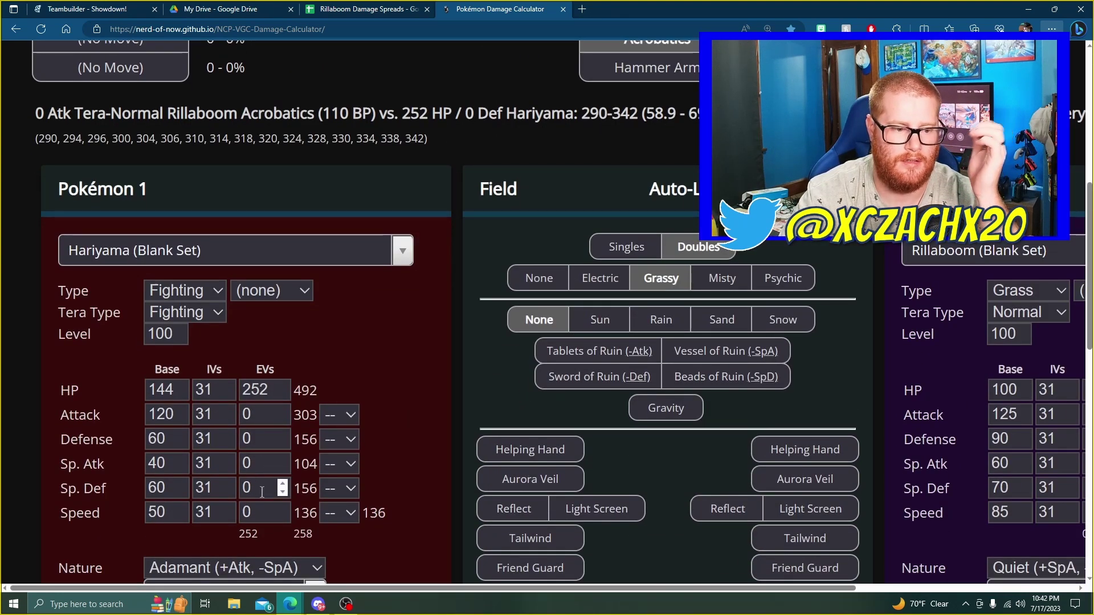
double_click(251, 439)
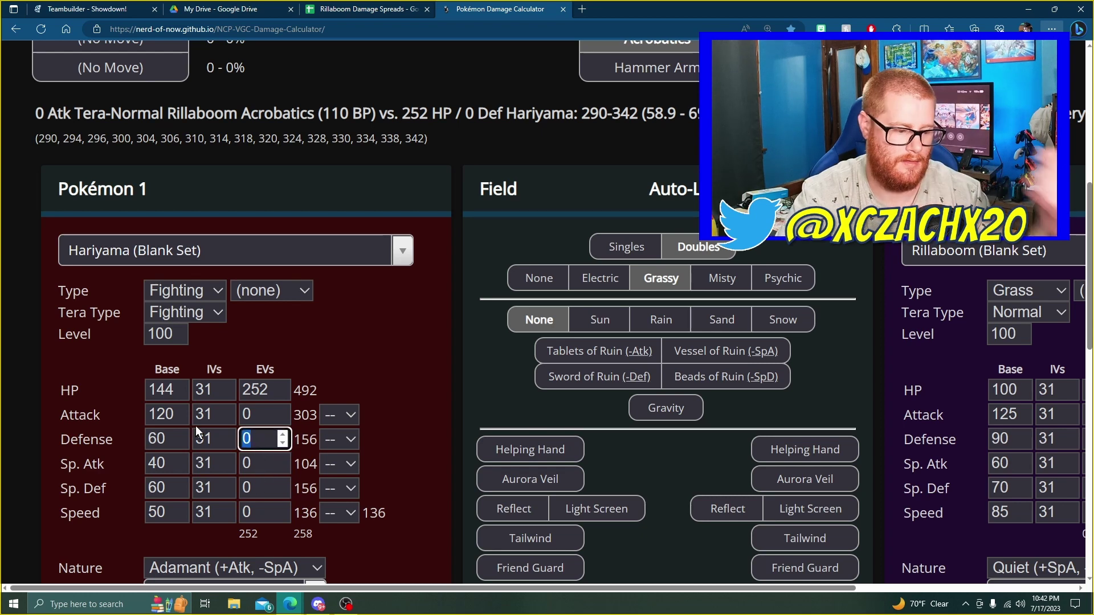
type("252")
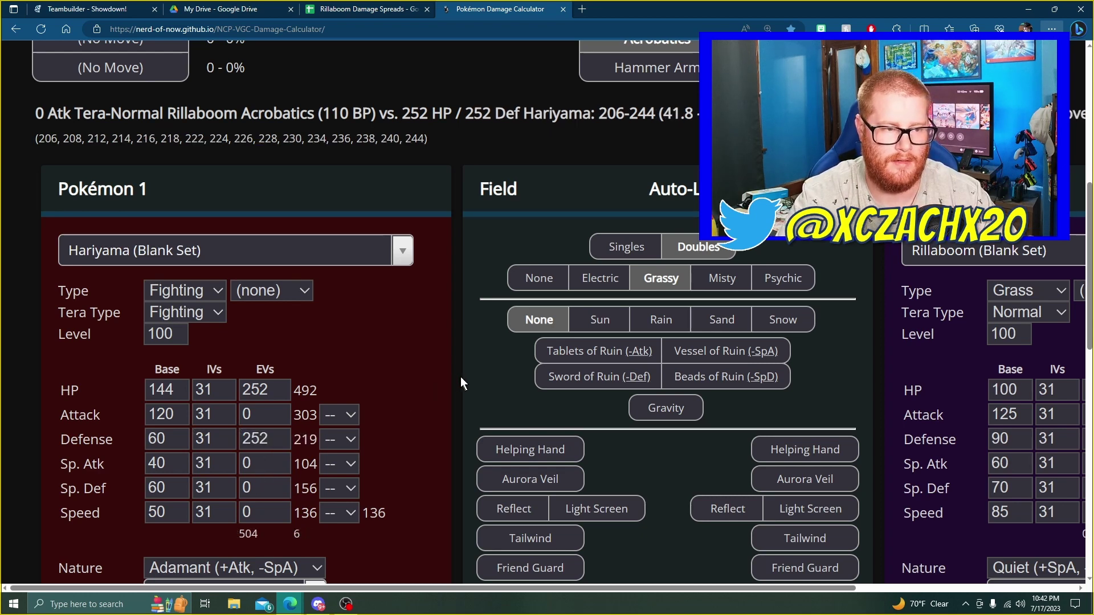
scroll(460, 377, "up", 4)
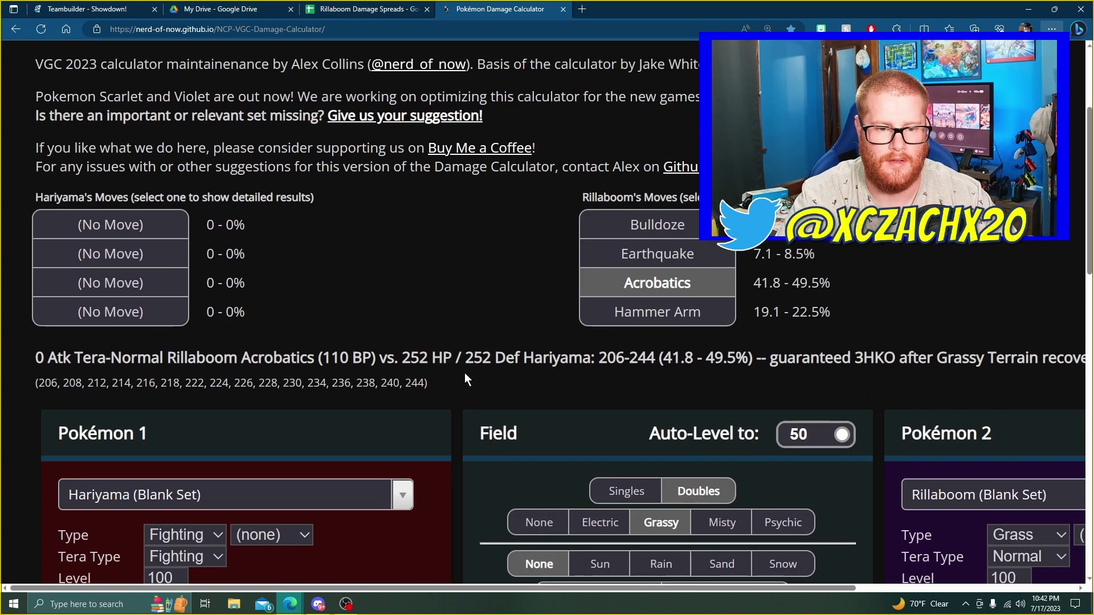
Put 4 EVs into Hariyama's Attack.
scroll(463, 379, "down", 4)
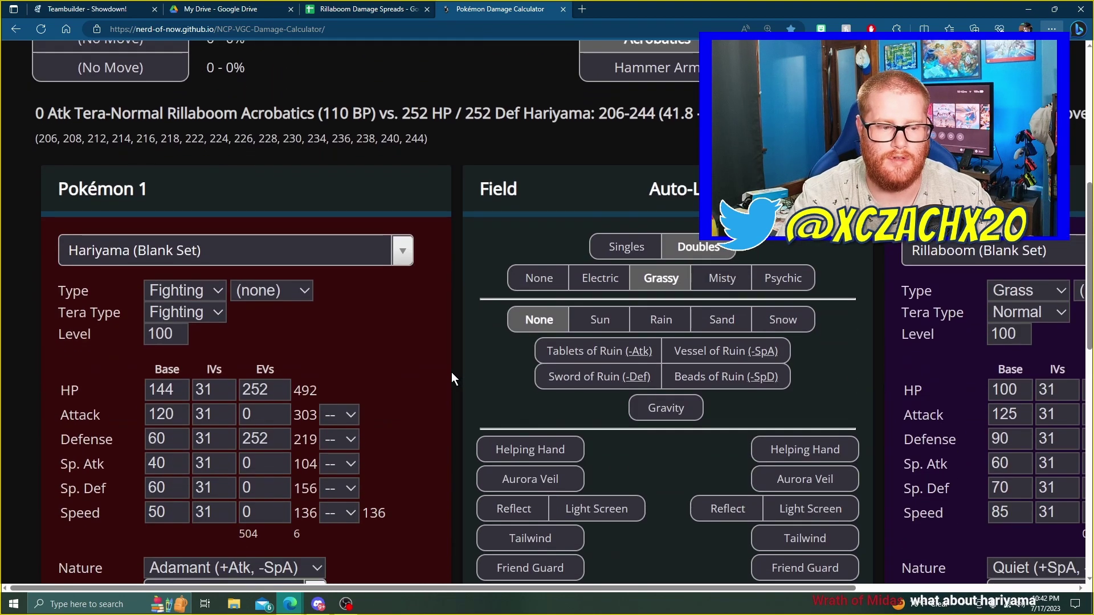
double_click(259, 415)
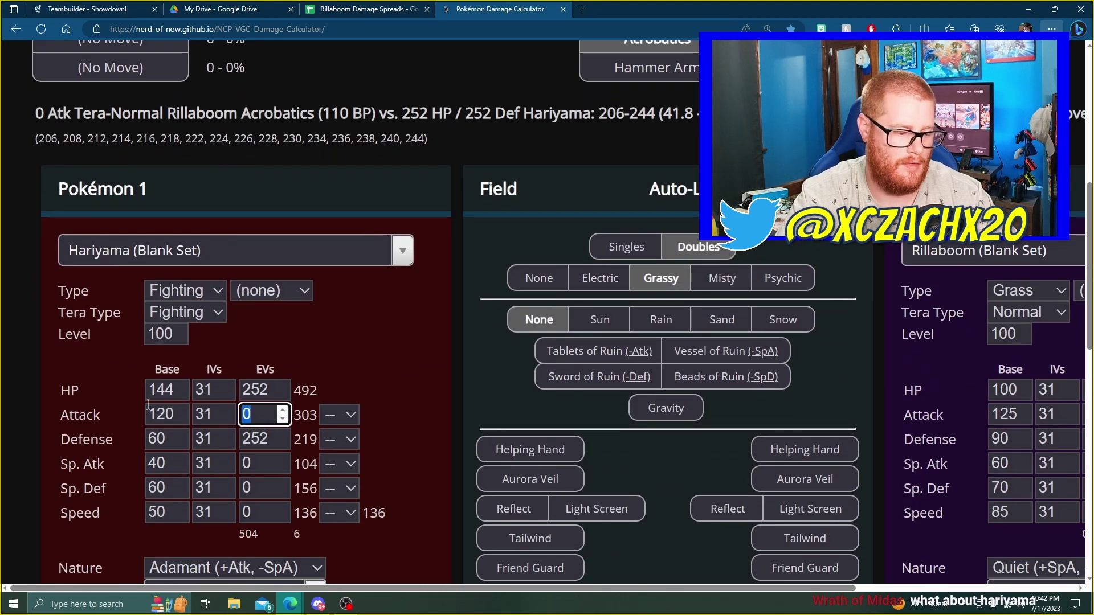
type("4")
left_click(434, 378)
Set Hariyama's first move to Drain Punch and compare its damage with that of Rillaboom's moves.
scroll(450, 370, "down", 5)
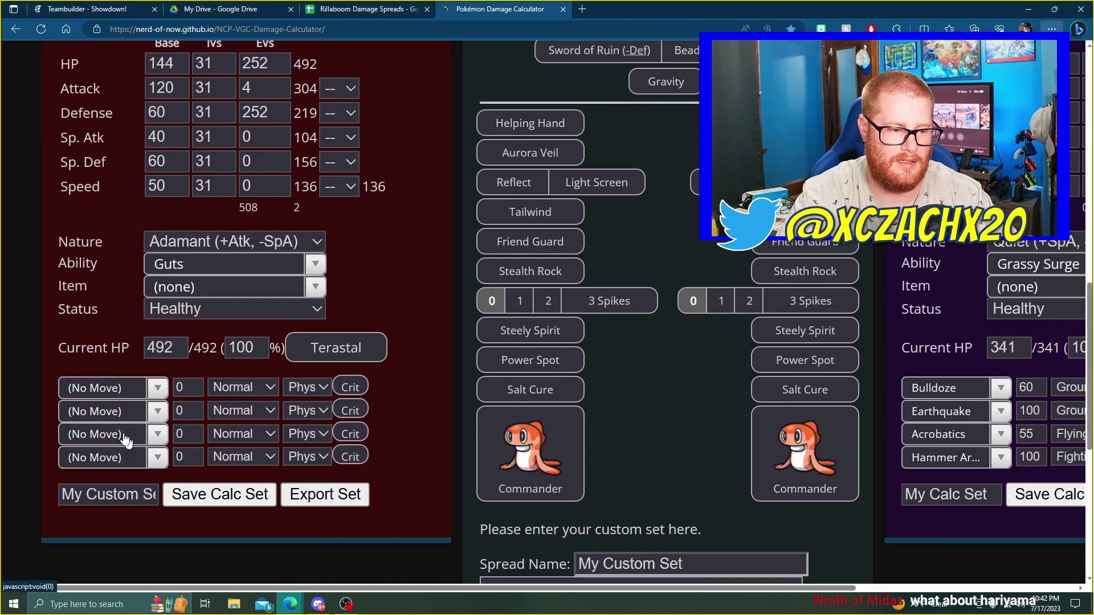
left_click(138, 386)
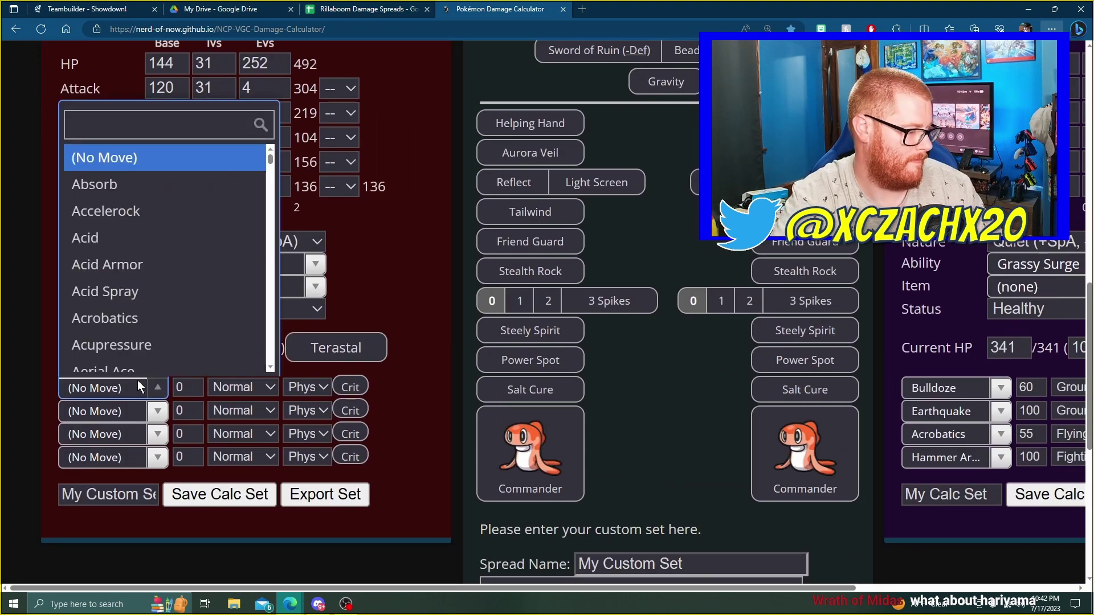
type("dra")
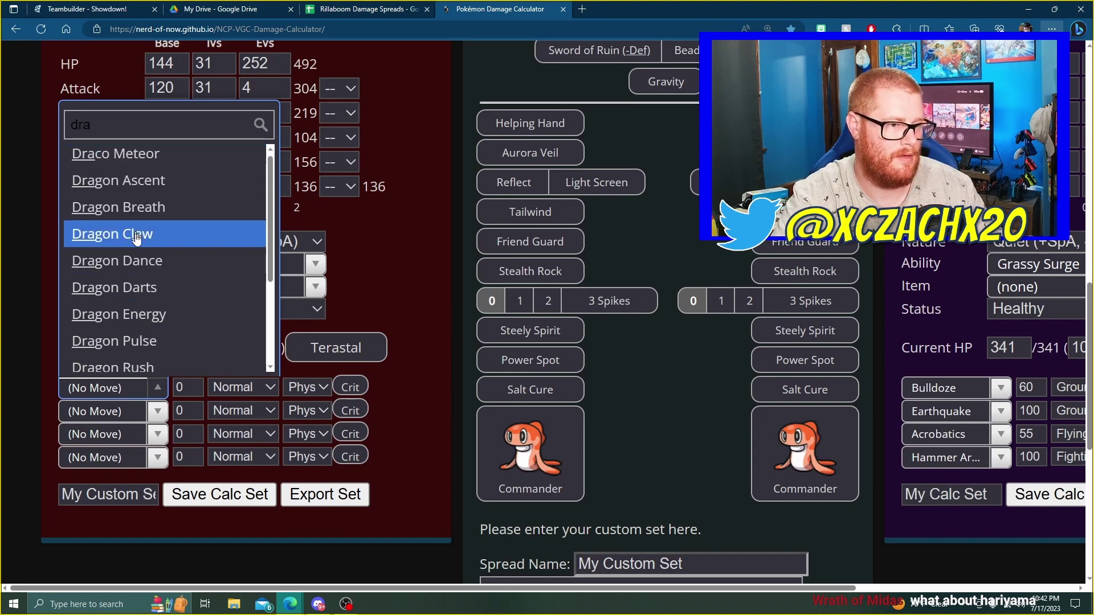
type("in")
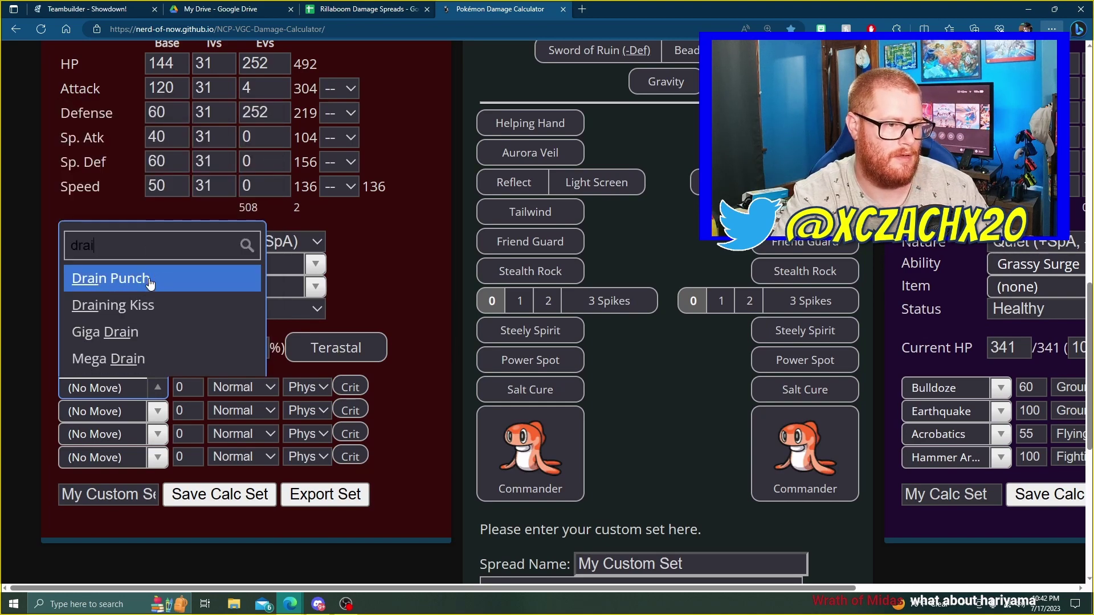
key("Return")
scroll(431, 309, "up", 8)
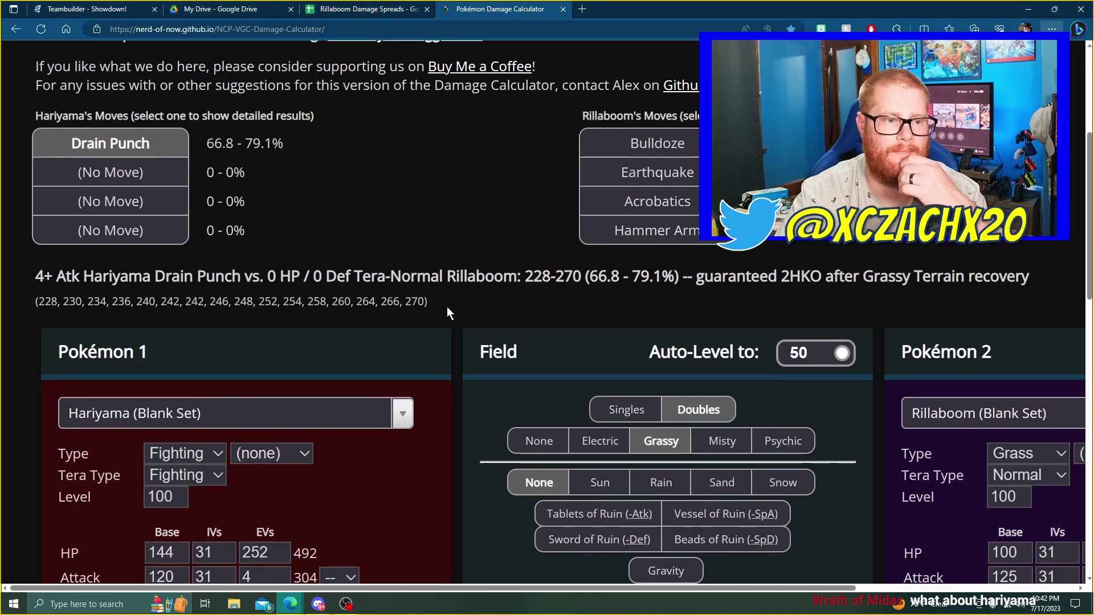
scroll(425, 314, "down", 3)
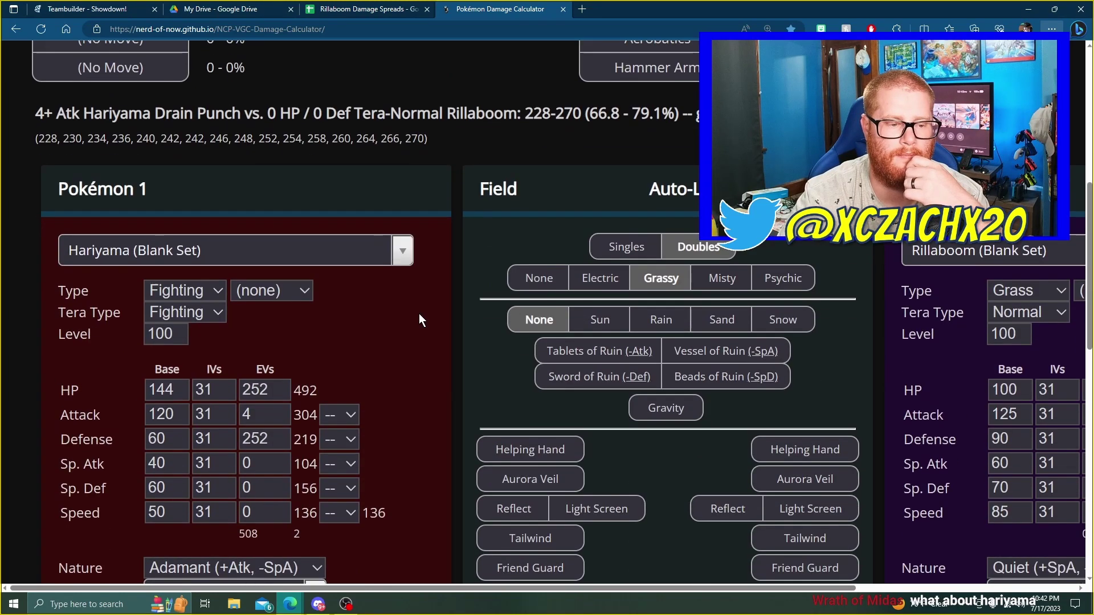
scroll(405, 315, "up", 3)
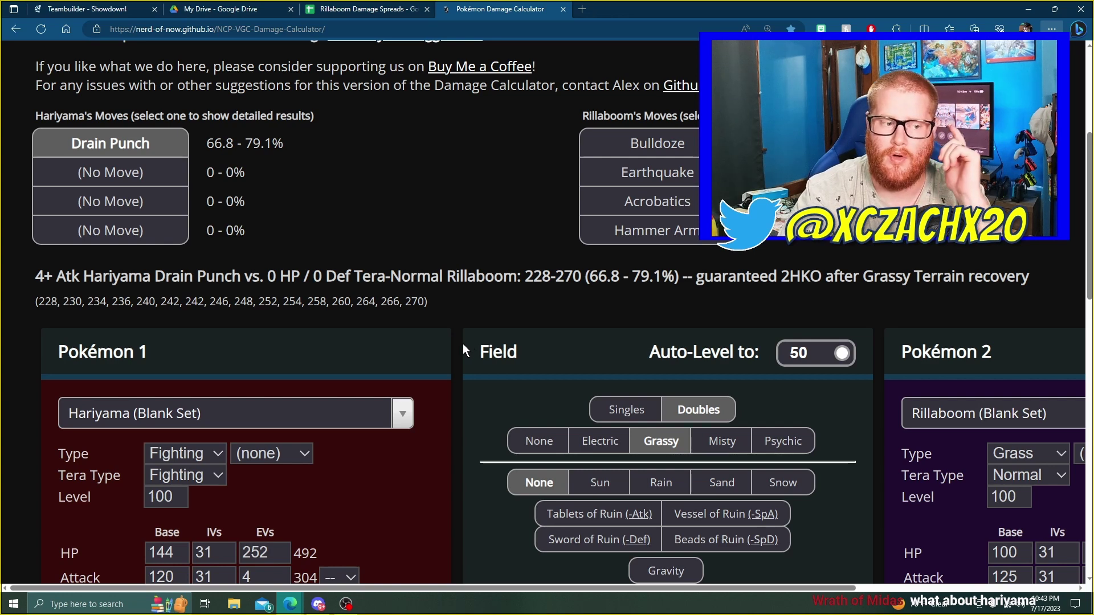
scroll(462, 343, "up", 3)
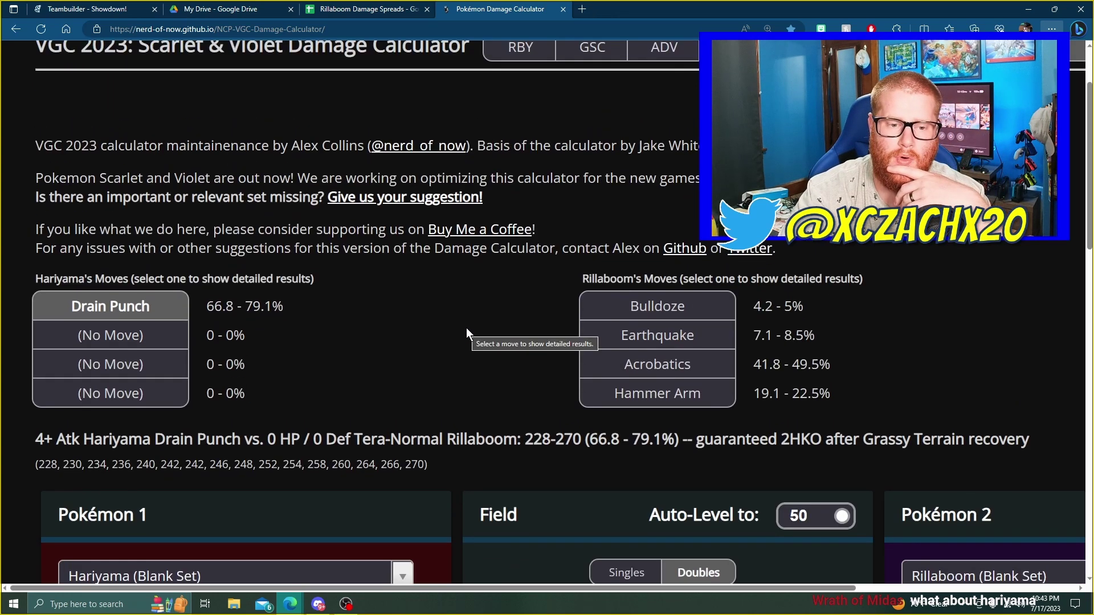
Switch to the Rillaboom Damage Spreads spreadsheet and examine the Earthquake, Stomping Tantrum and Acrobatics damage on the Iron Hands sheet.
left_click(393, 5)
left_click(693, 577)
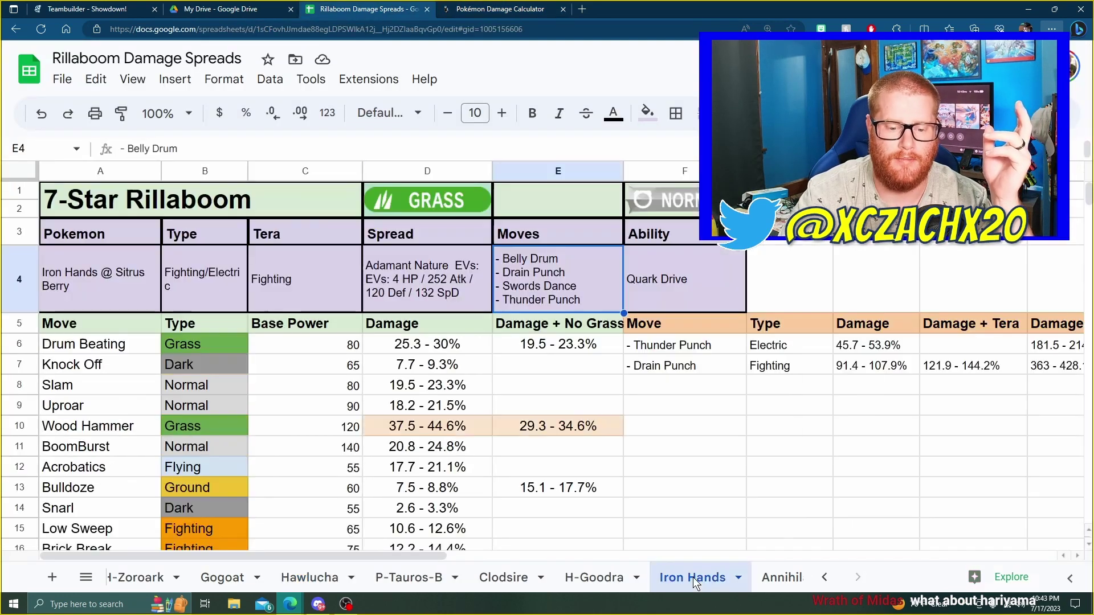
scroll(408, 437, "down", 3)
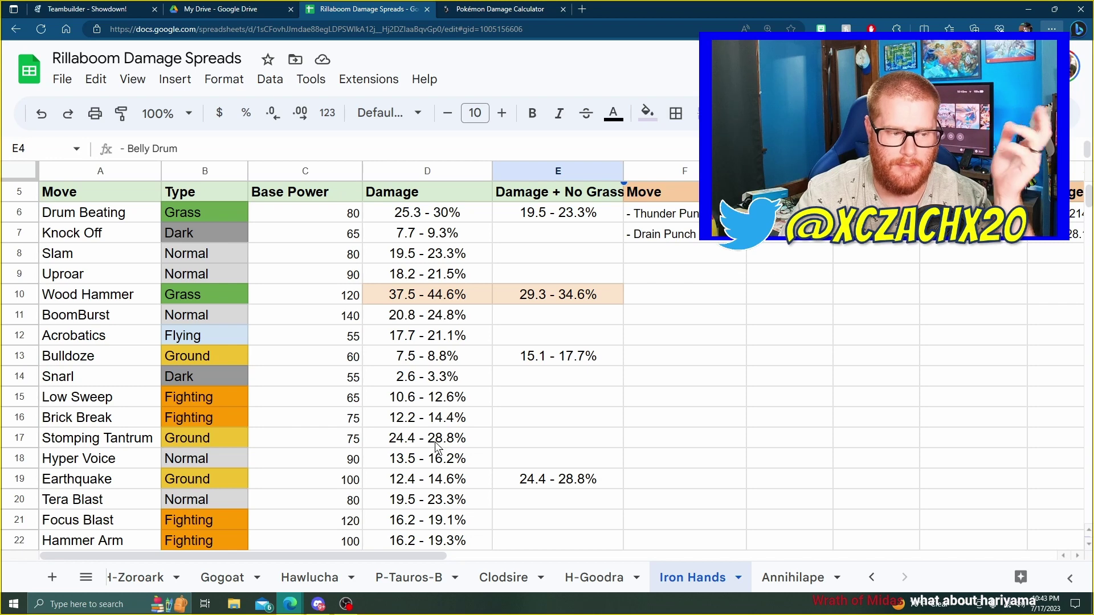
scroll(436, 446, "down", 1)
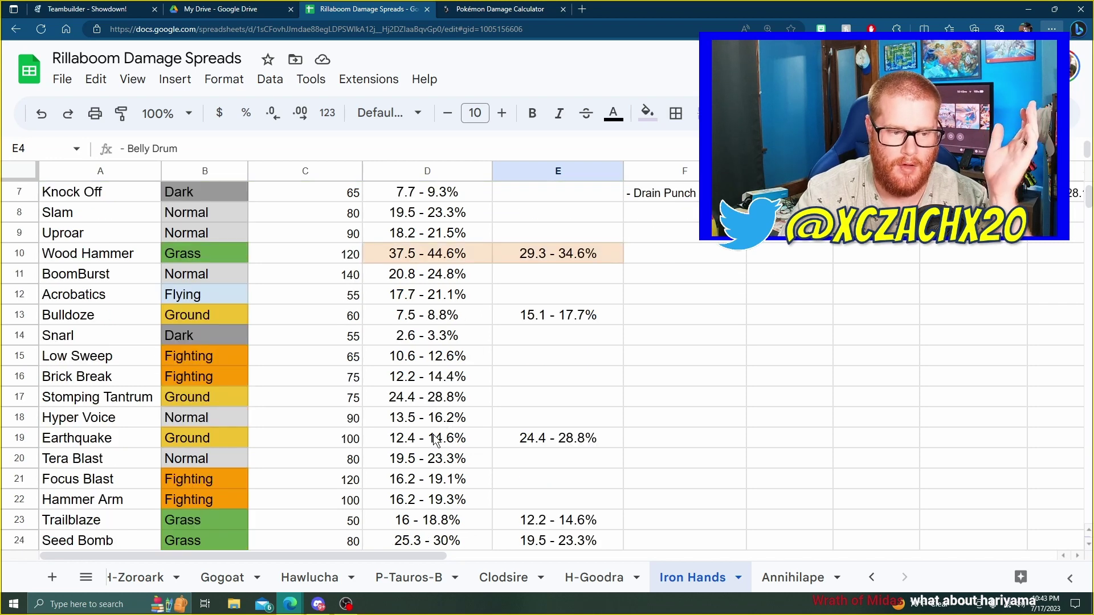
left_click(411, 449)
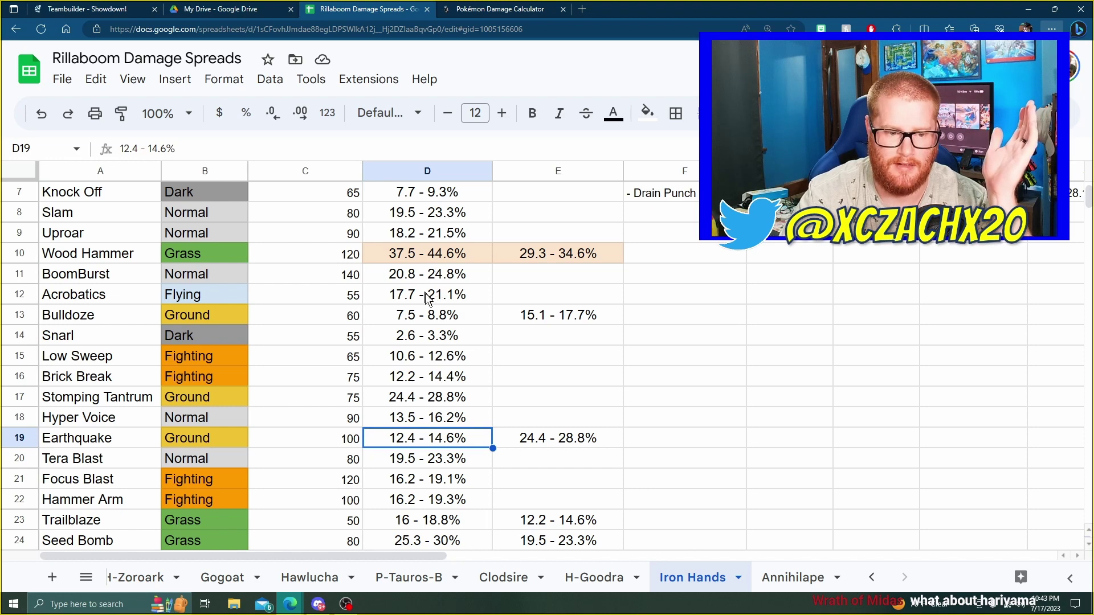
left_click(426, 402)
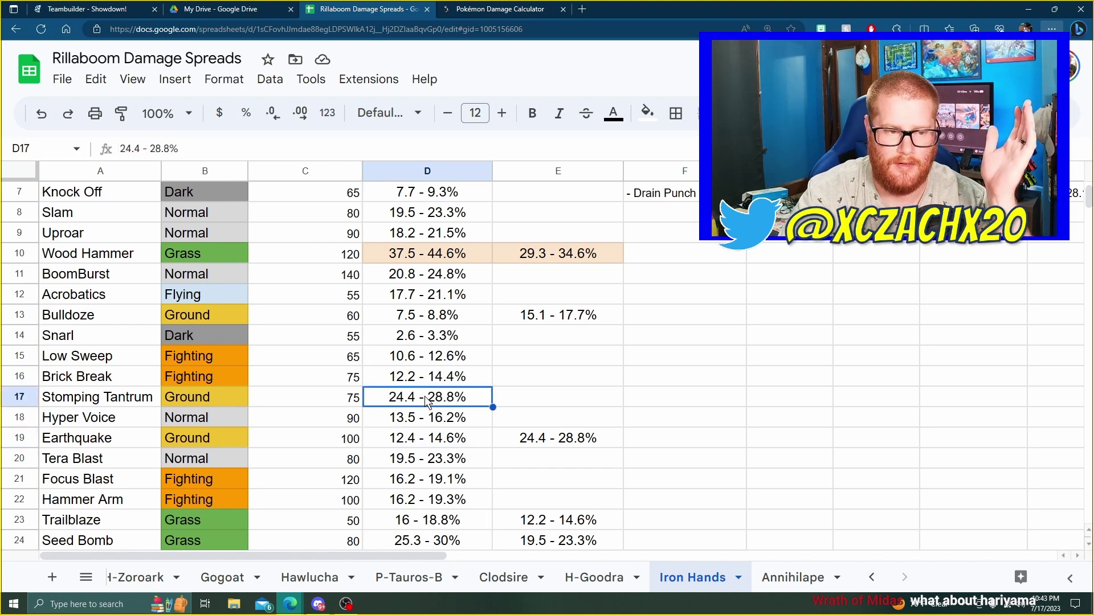
scroll(431, 402, "up", 1)
left_click(429, 340)
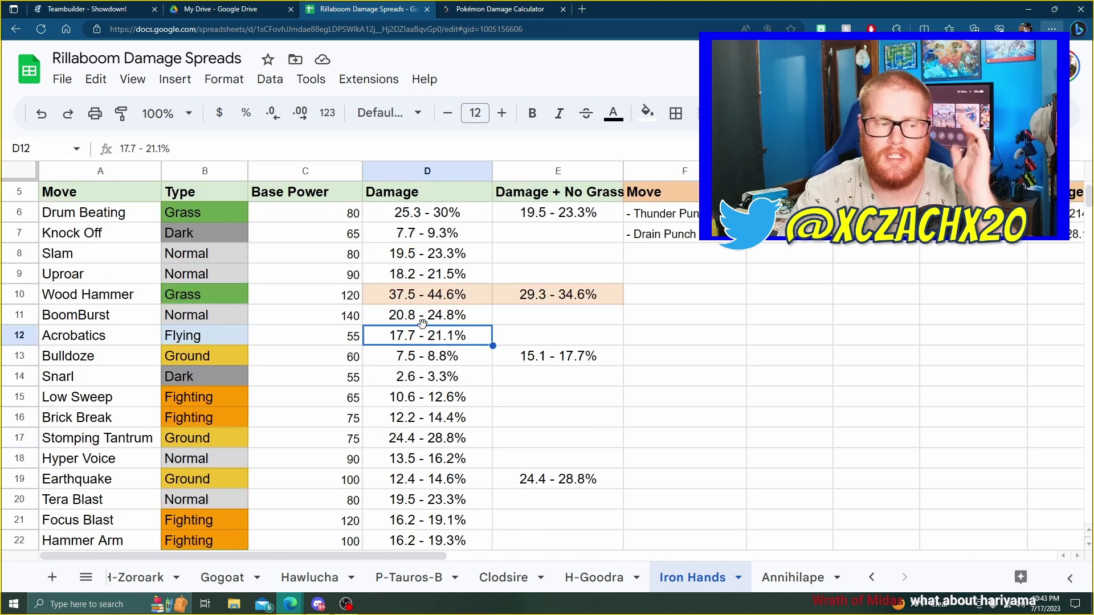
scroll(414, 358, "up", 1)
scroll(450, 330, "down", 1)
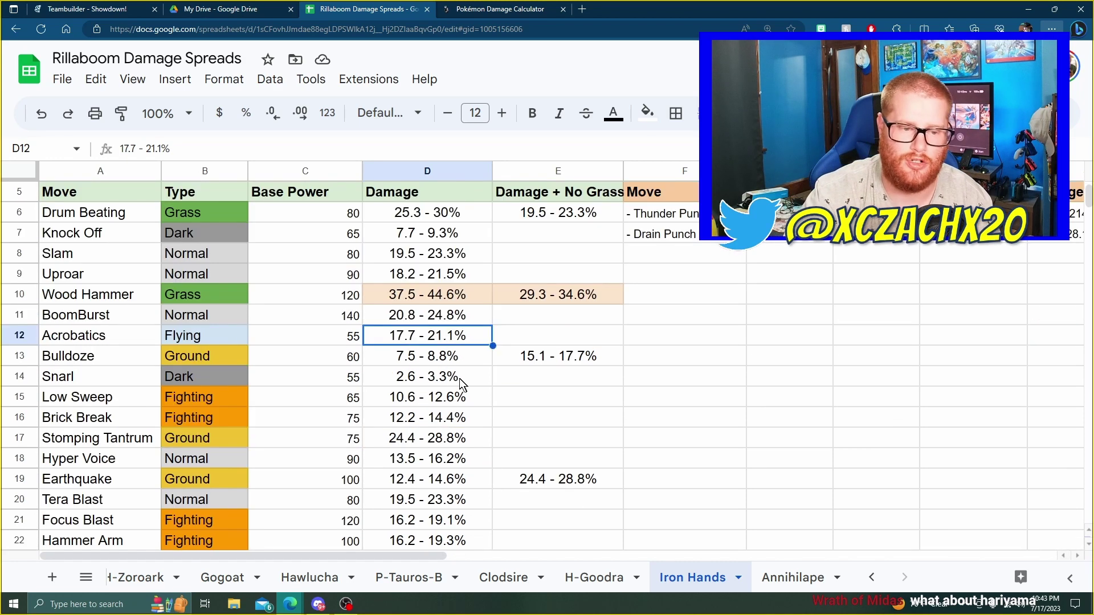
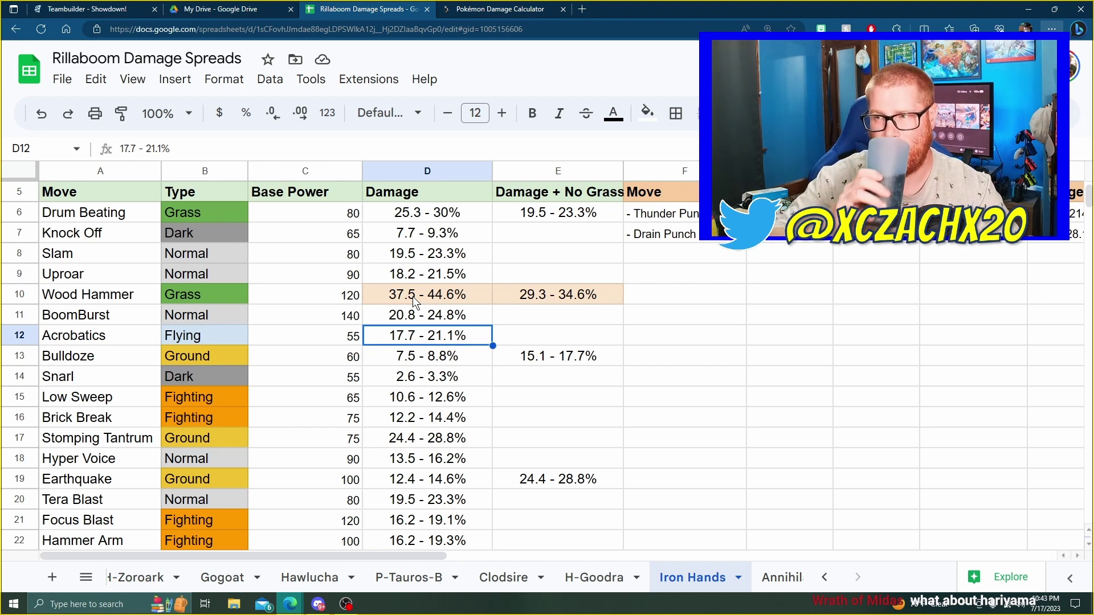
Switch to the Pokémon Showdown teambuilder and review the Zoroark-Hisui, Gogoat and Hawlucha sets.
key("ctrl+1")
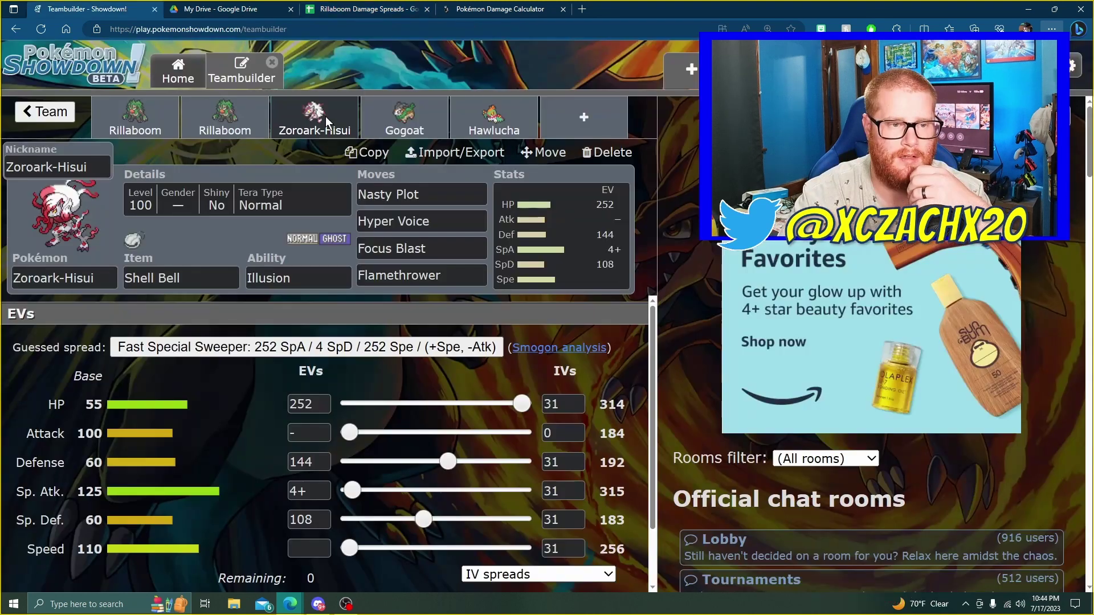
left_click(413, 126)
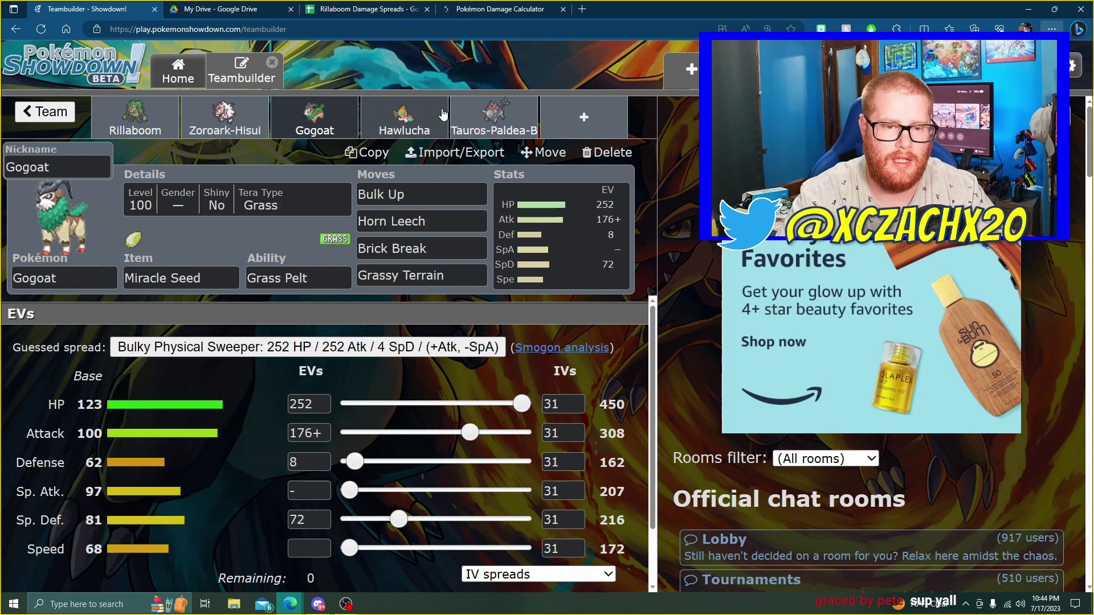
left_click(407, 126)
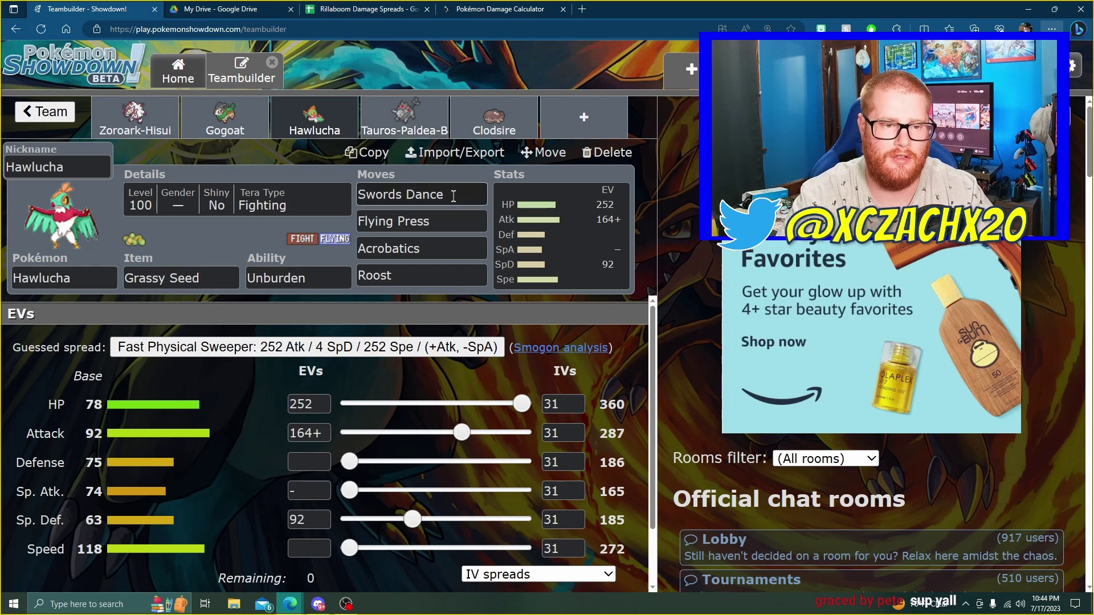
Replace Hawlucha's Swords Dance with Bulk Up.
left_click(411, 195)
type("bulkj")
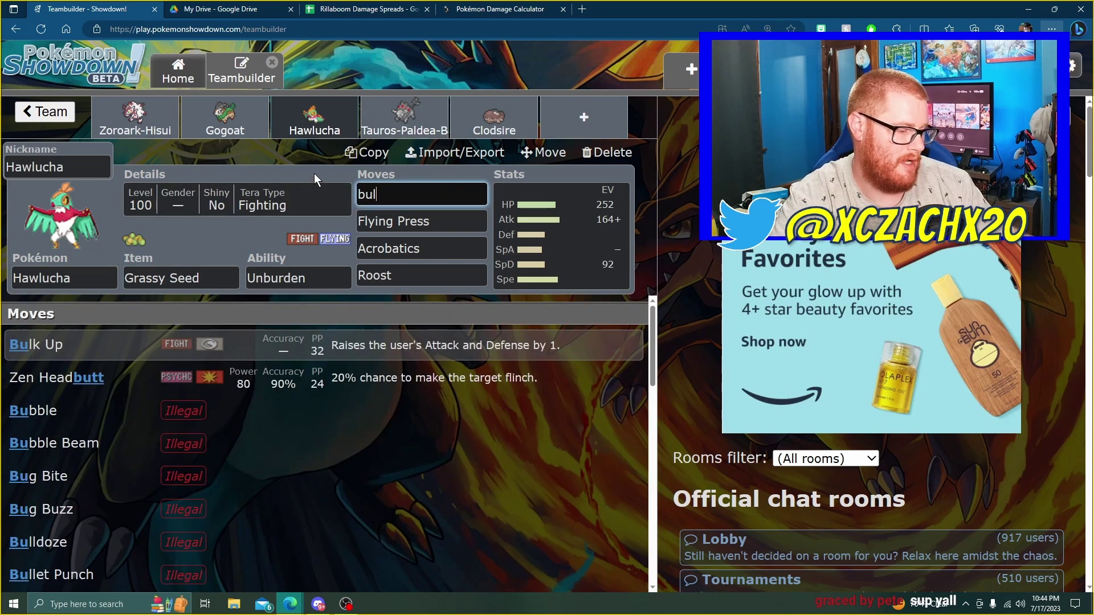
left_click(231, 376)
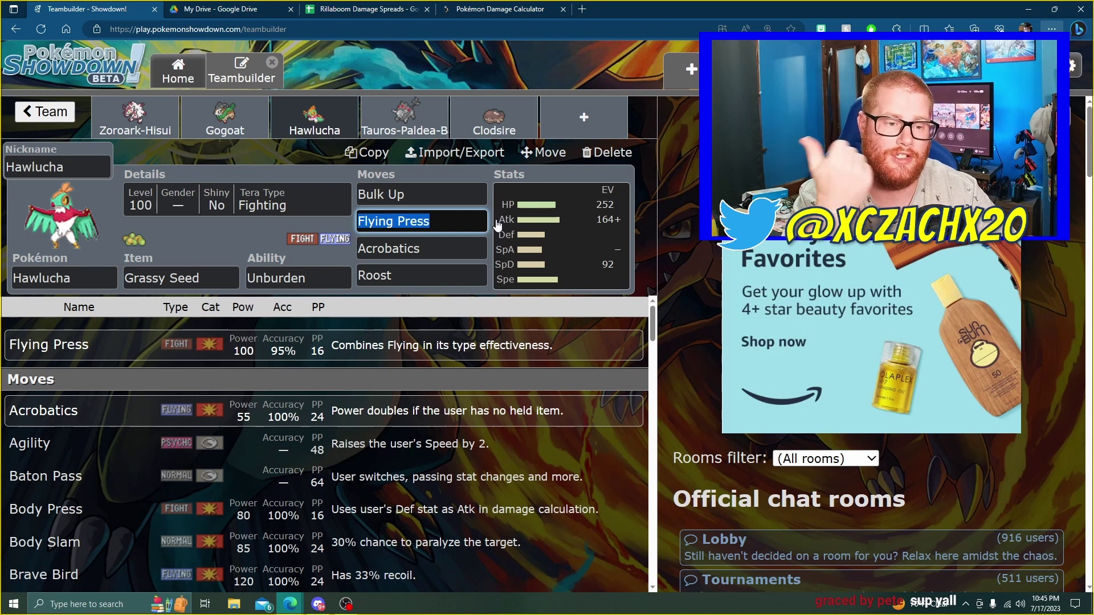
Look over the Tauros-Paldea-Blaze set and delete Clodsire from the team.
left_click(407, 124)
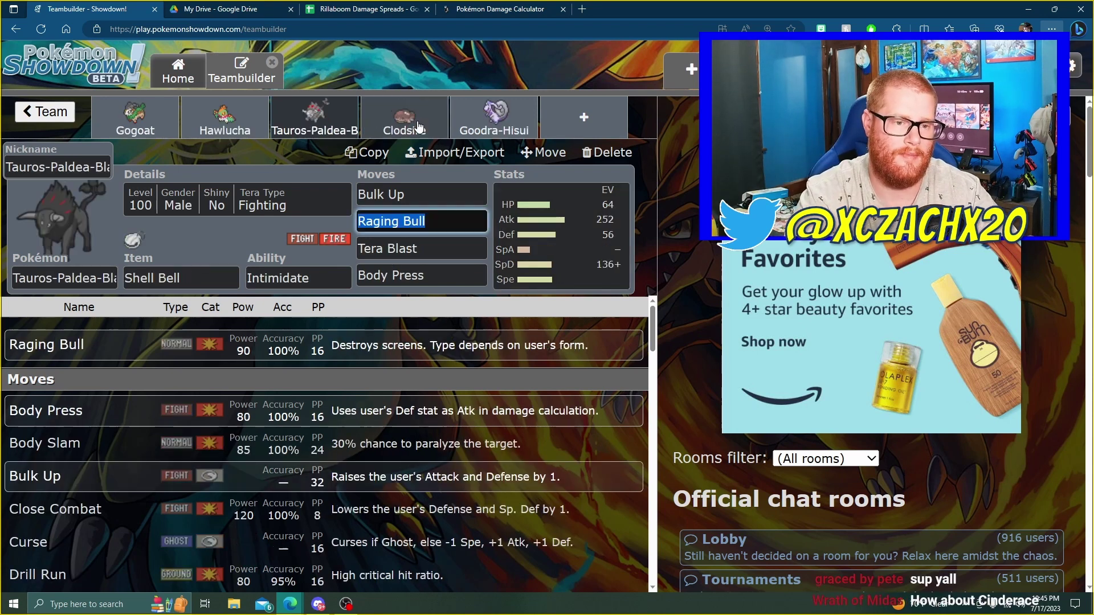
left_click(407, 126)
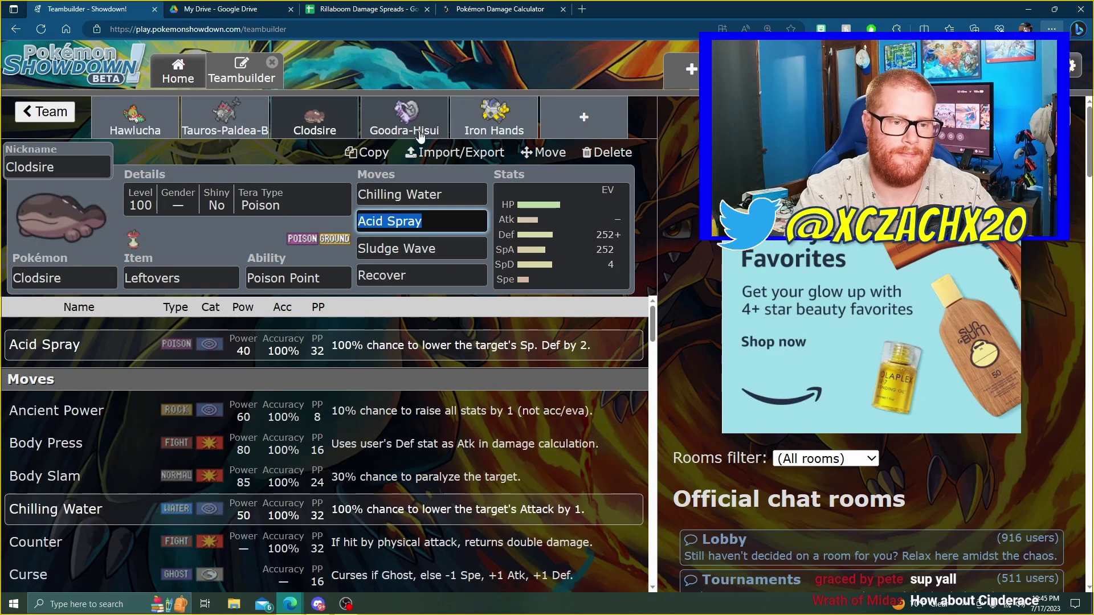
left_click(606, 152)
Change the Goodra-Hisui set's species to regular Goodra.
left_click(135, 117)
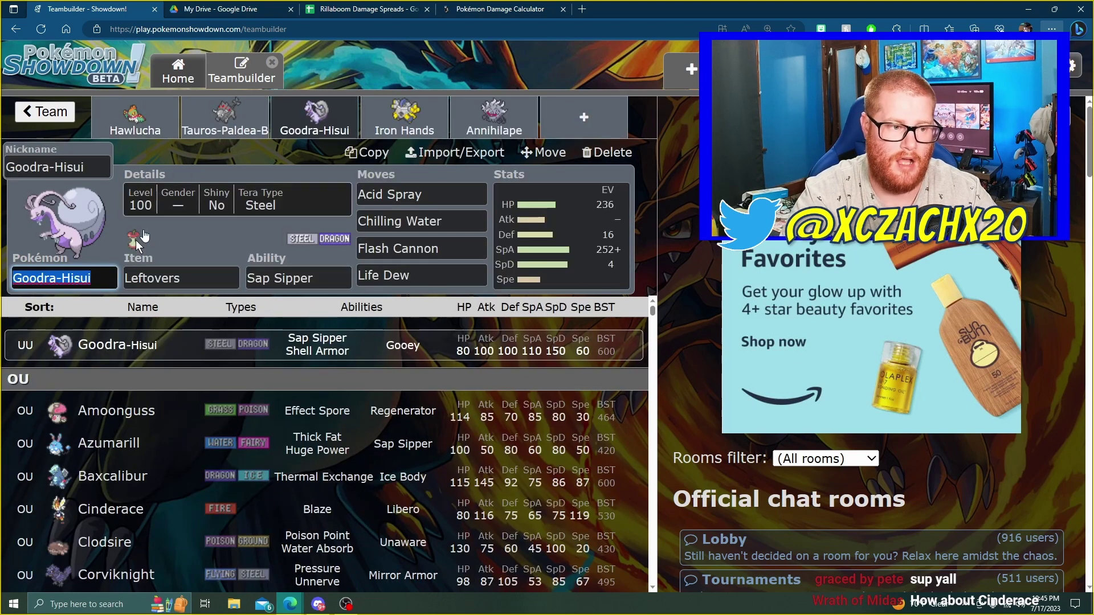
left_click(93, 278)
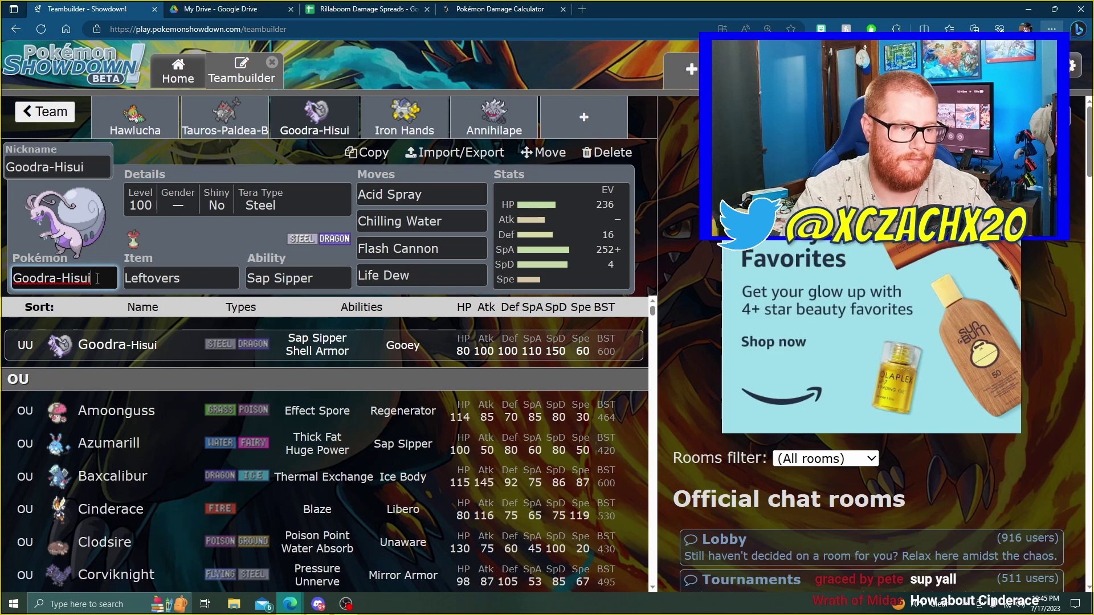
key("BackSpace")
key("BackSpace")
key("BackSpace")
key("BackSpace")
key("BackSpace")
key("BackSpace")
Give Goodra Chilling Water as its second move and Life Dew as its fourth move.
left_click(421, 221)
type("chi")
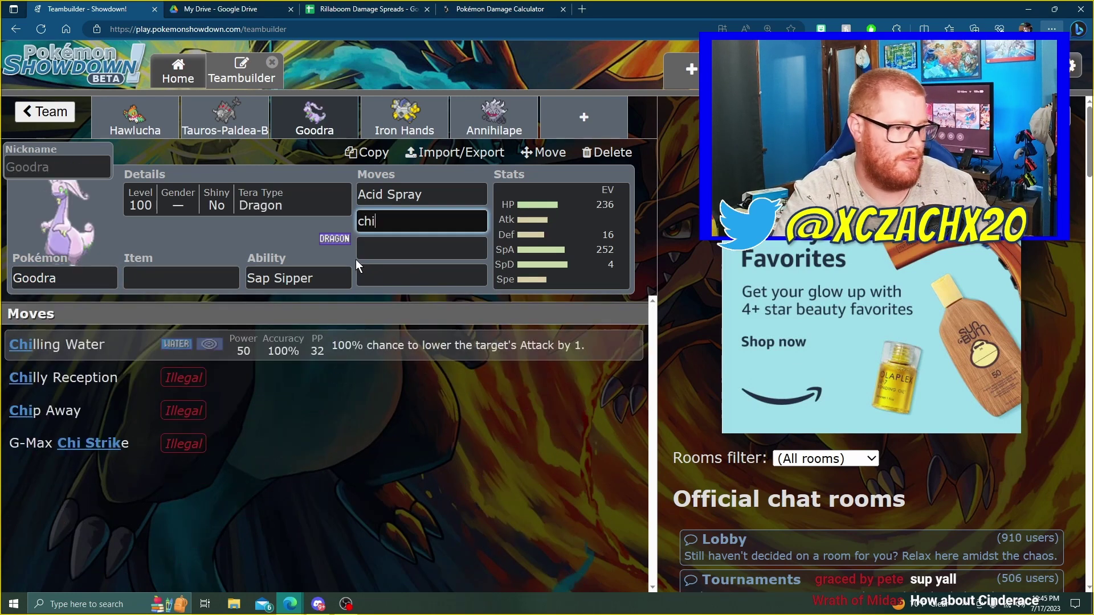
left_click(314, 345)
left_click(405, 260)
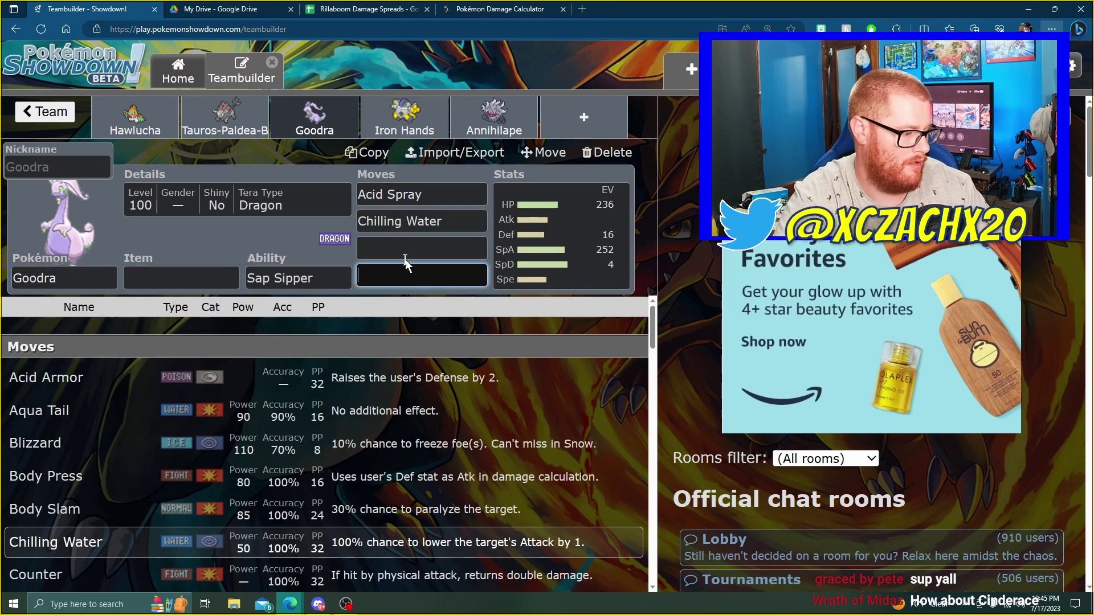
type("life")
left_click(349, 349)
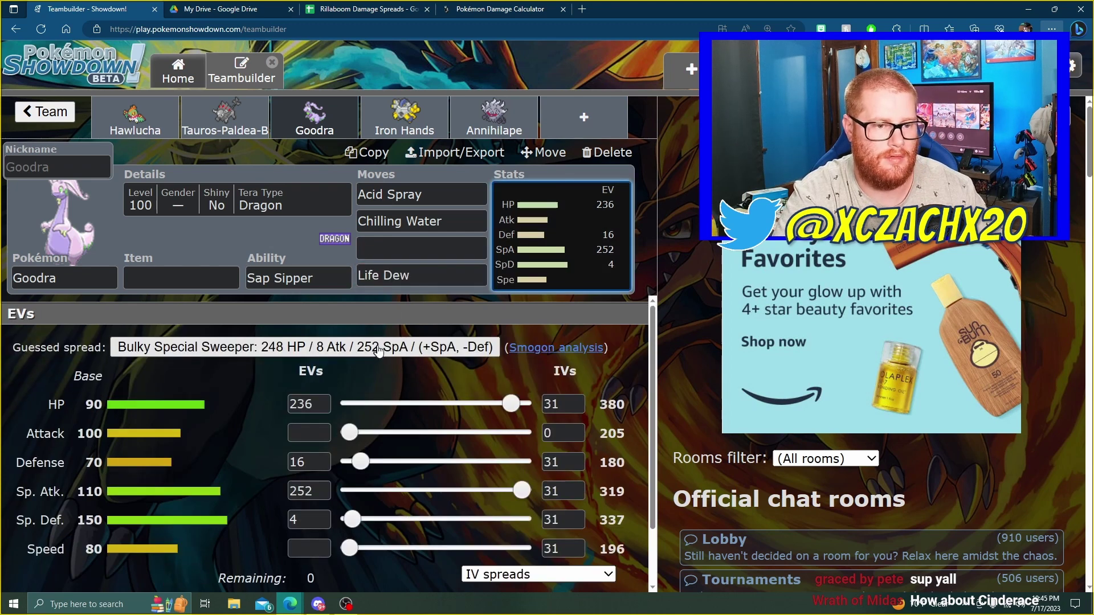
Give Goodra Dragon Pulse as its third move.
left_click(402, 245)
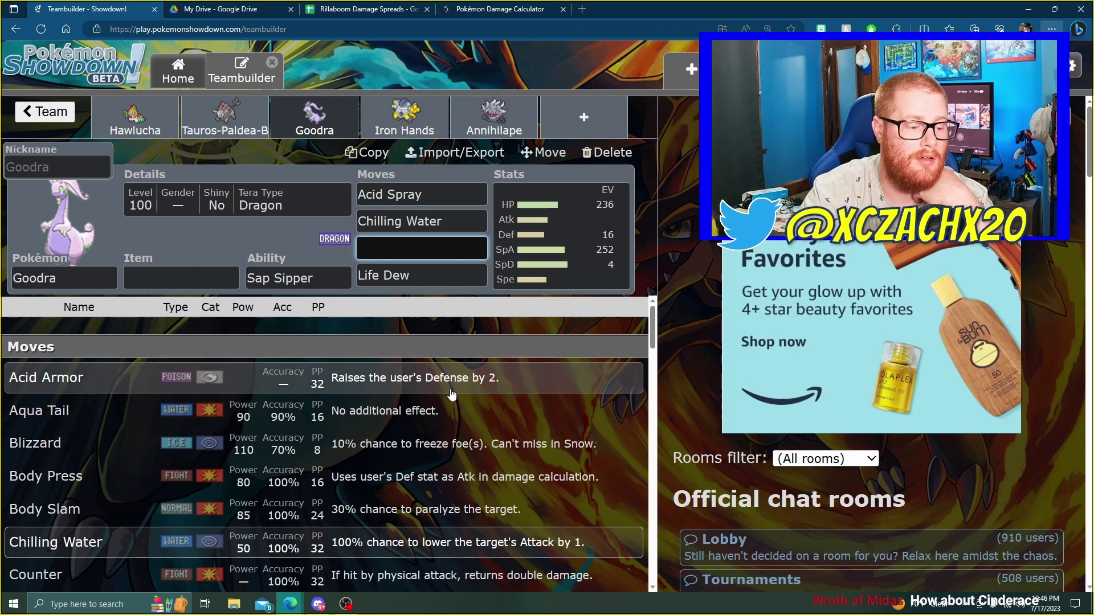
scroll(433, 399, "down", 1)
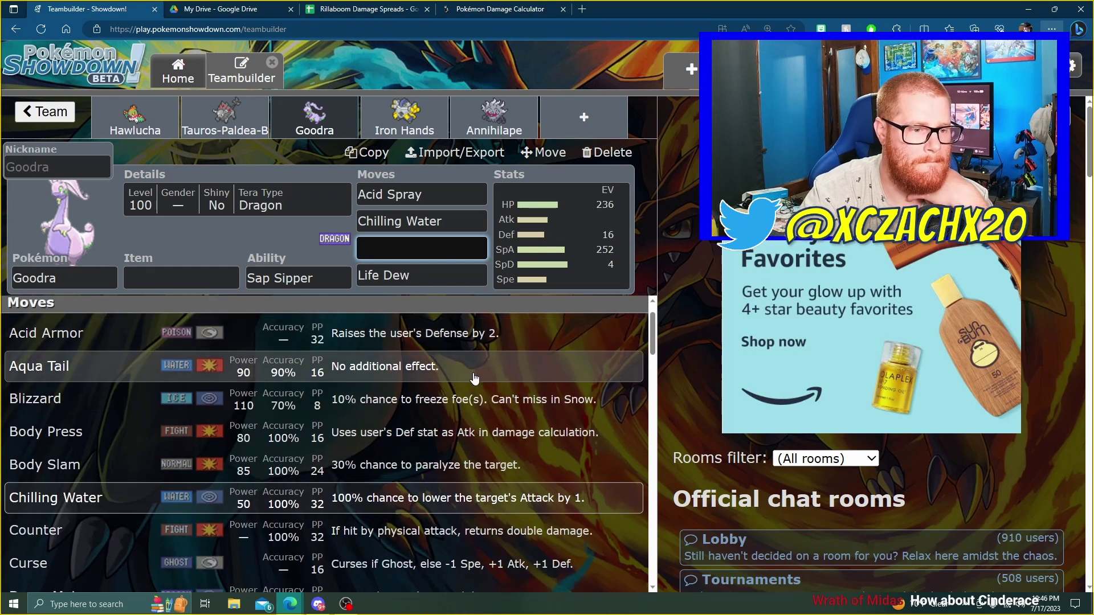
scroll(470, 393, "down", 1)
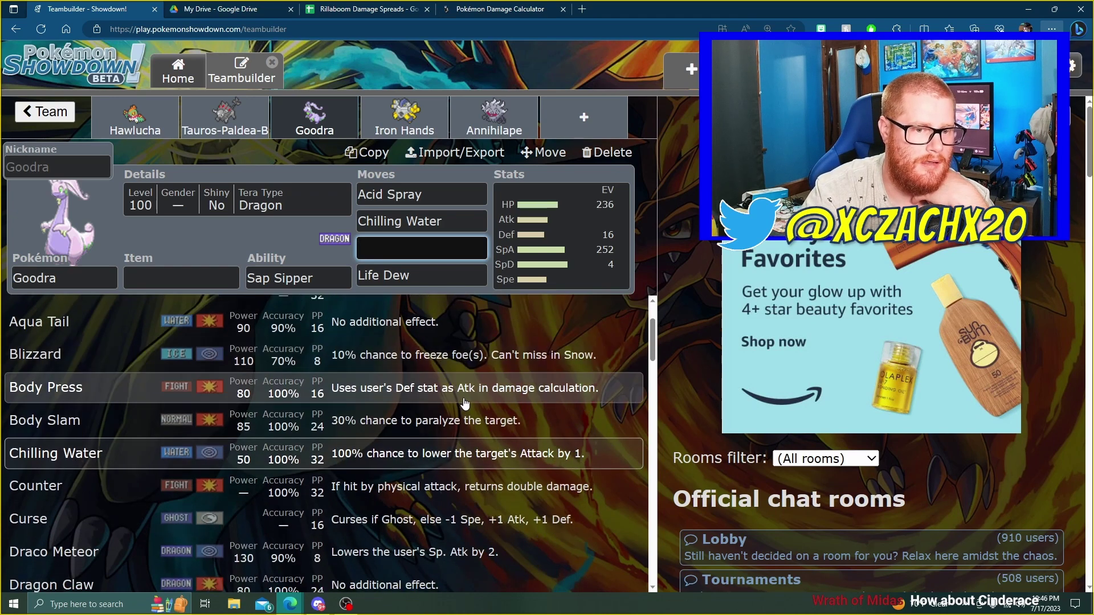
scroll(459, 400, "down", 4)
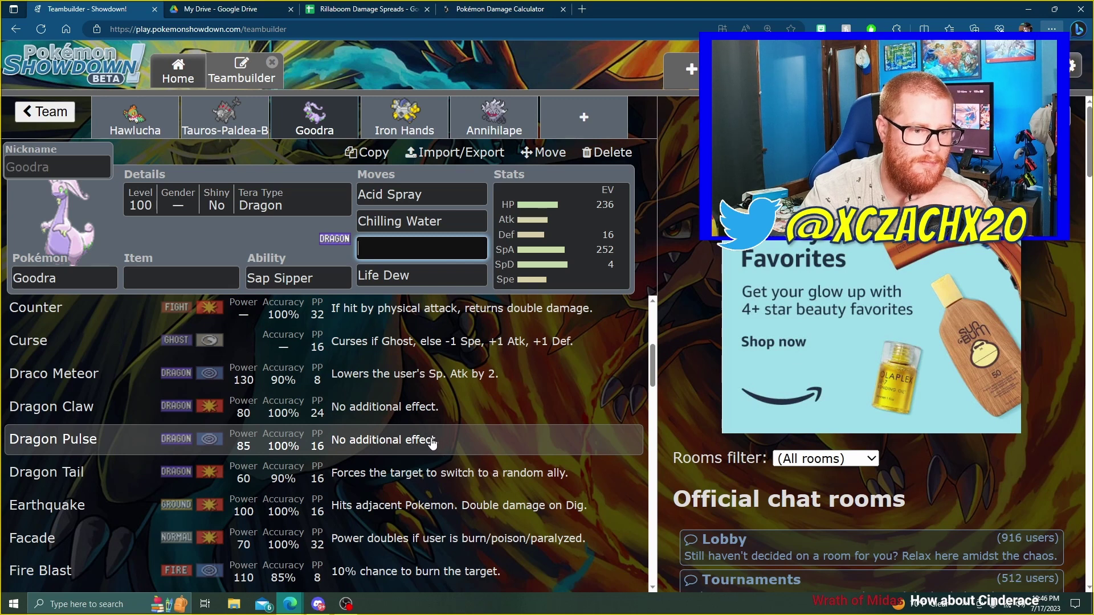
left_click(397, 442)
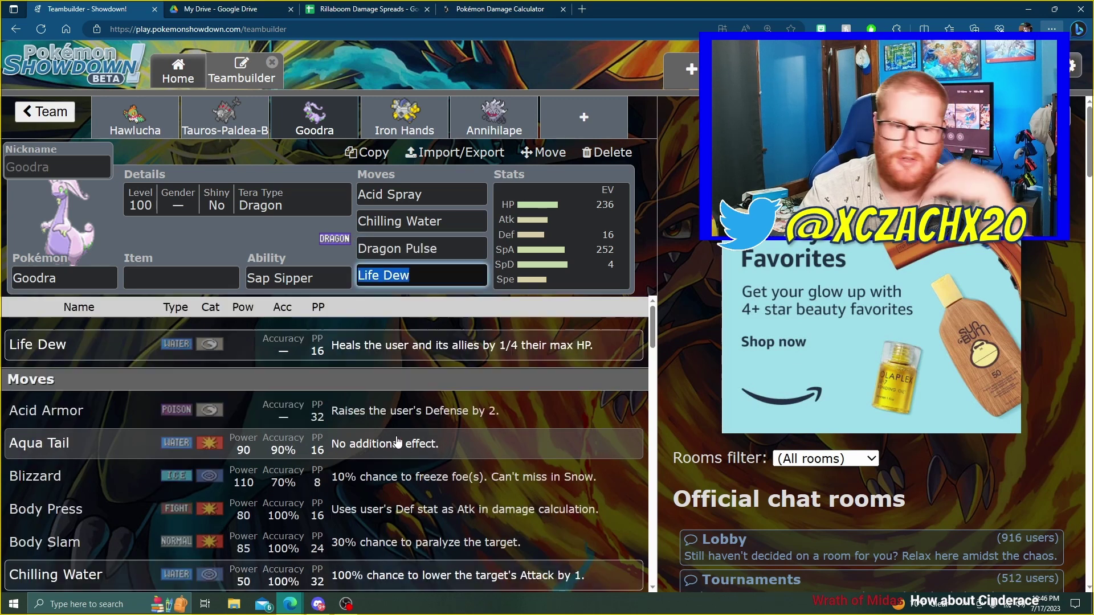
Clear Goodra's third move to try a different attack, and set it back to Dragon Pulse.
left_click(442, 249)
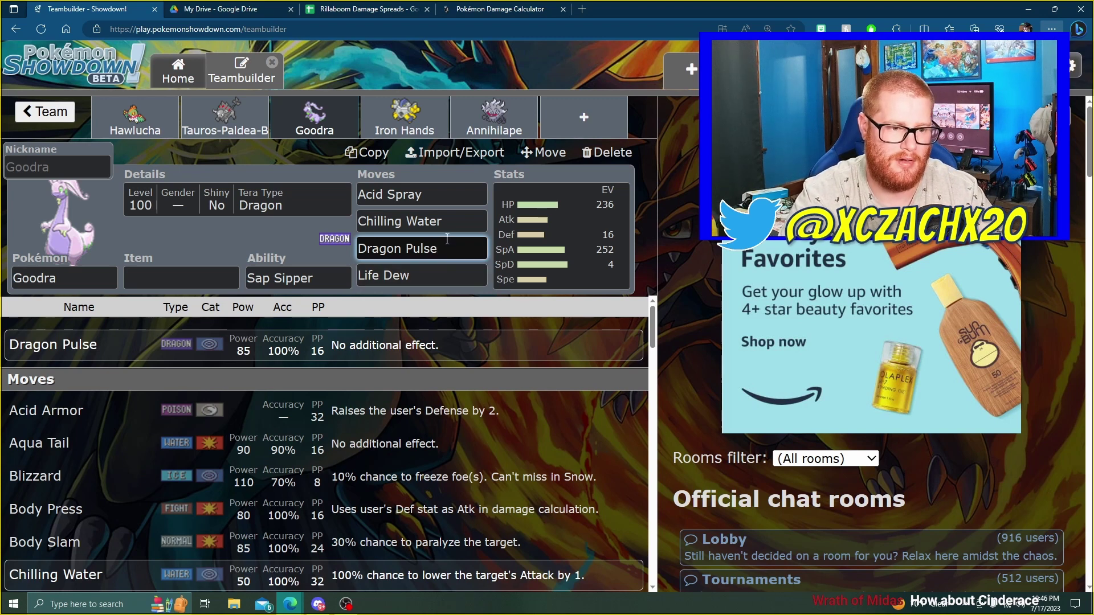
key("ctrl+a")
type("fl")
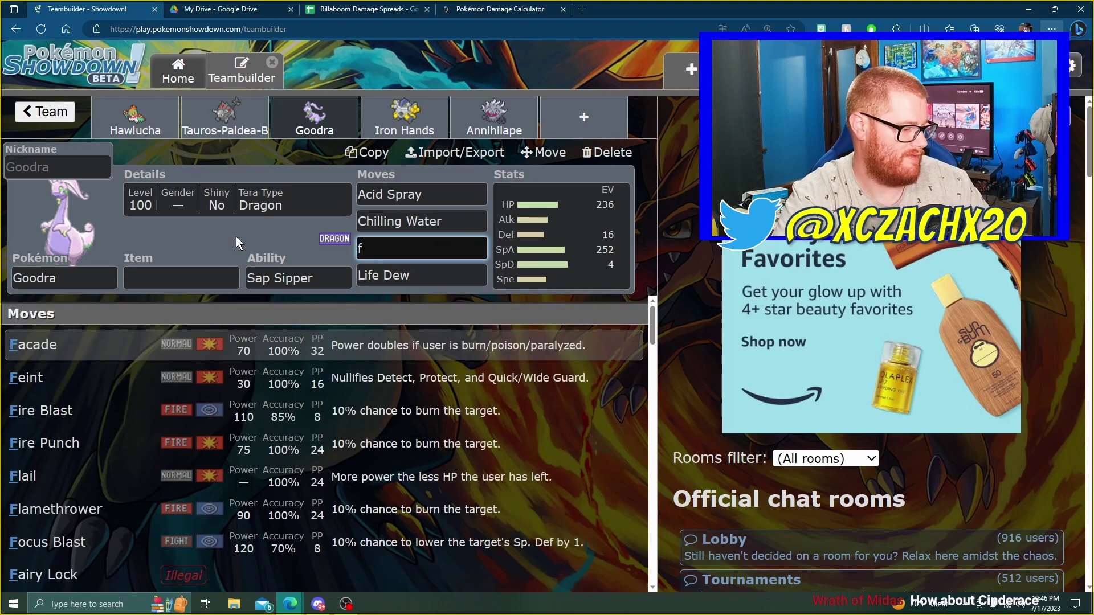
type("as")
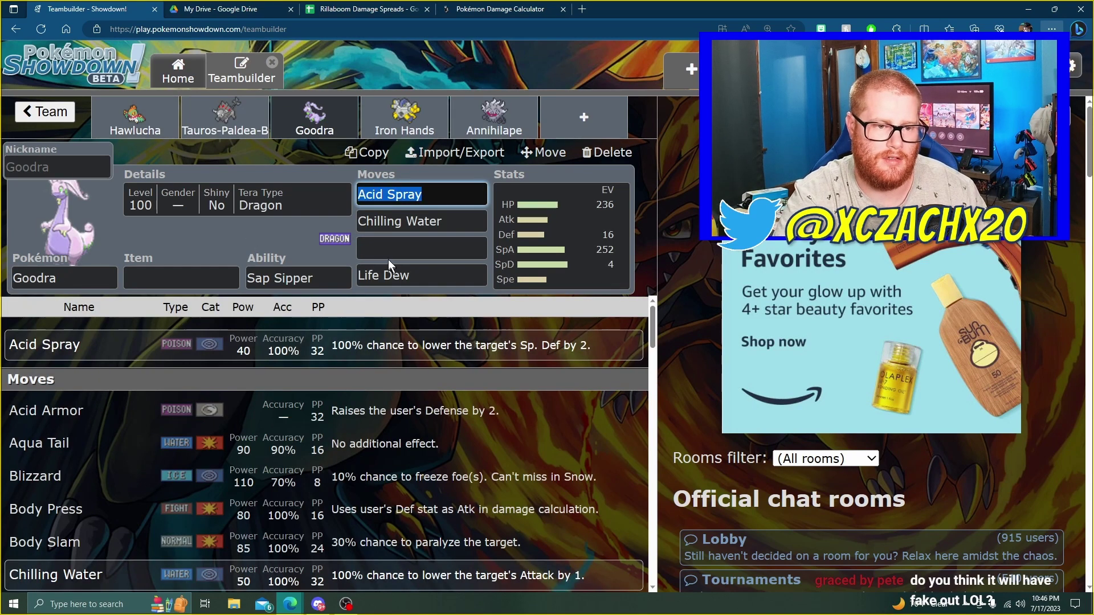
left_click(393, 250)
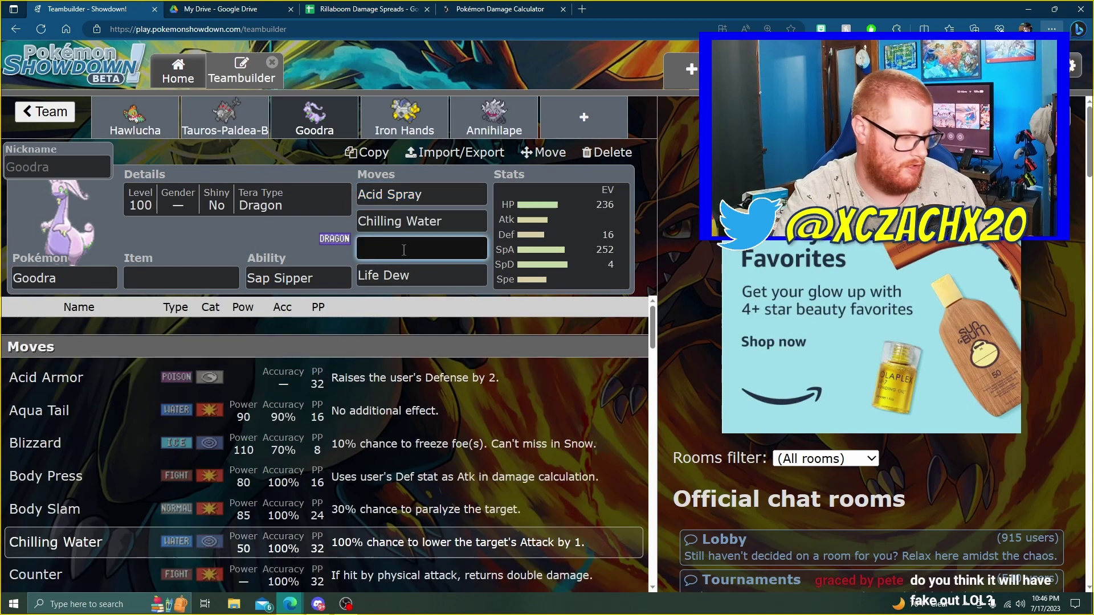
type("d")
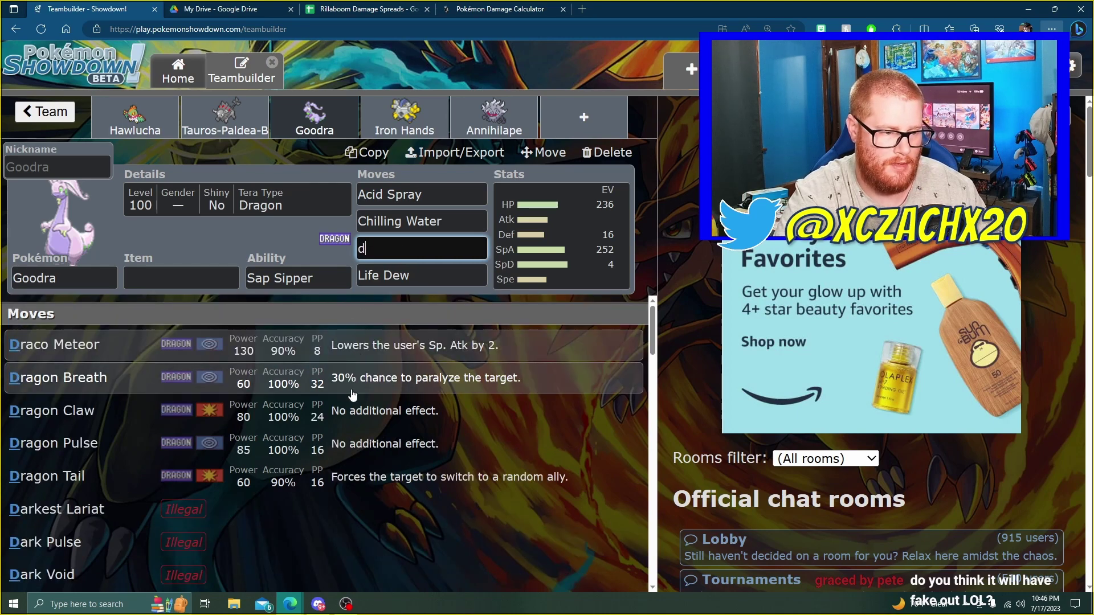
left_click(365, 448)
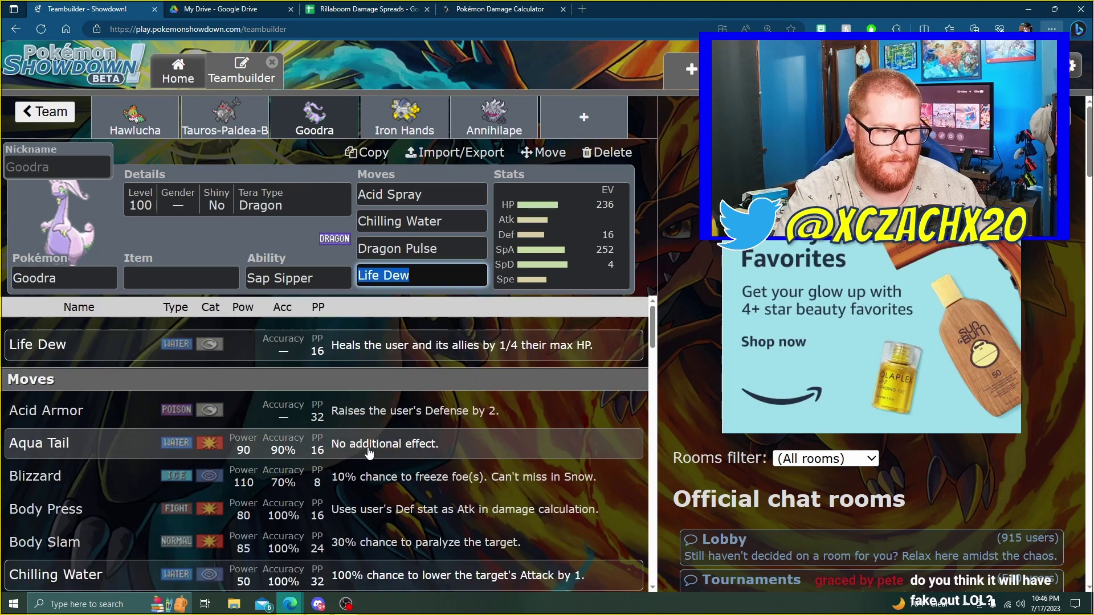
left_click(312, 241)
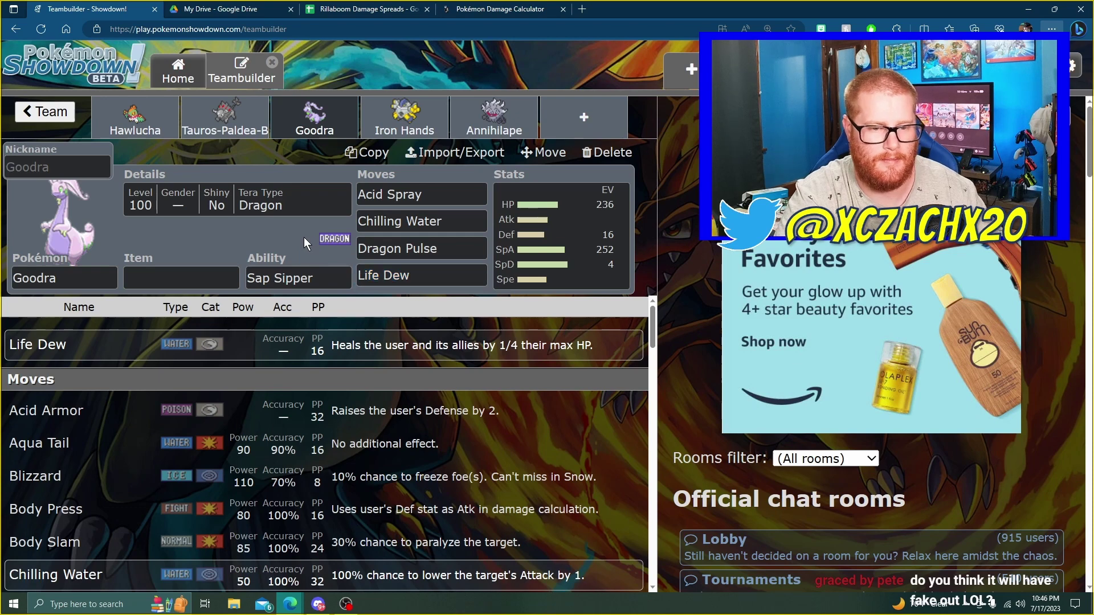
Check the Goodra-Hisui entry in the damage spreadsheet and give Goodra Leftovers as its held item.
left_click(193, 284)
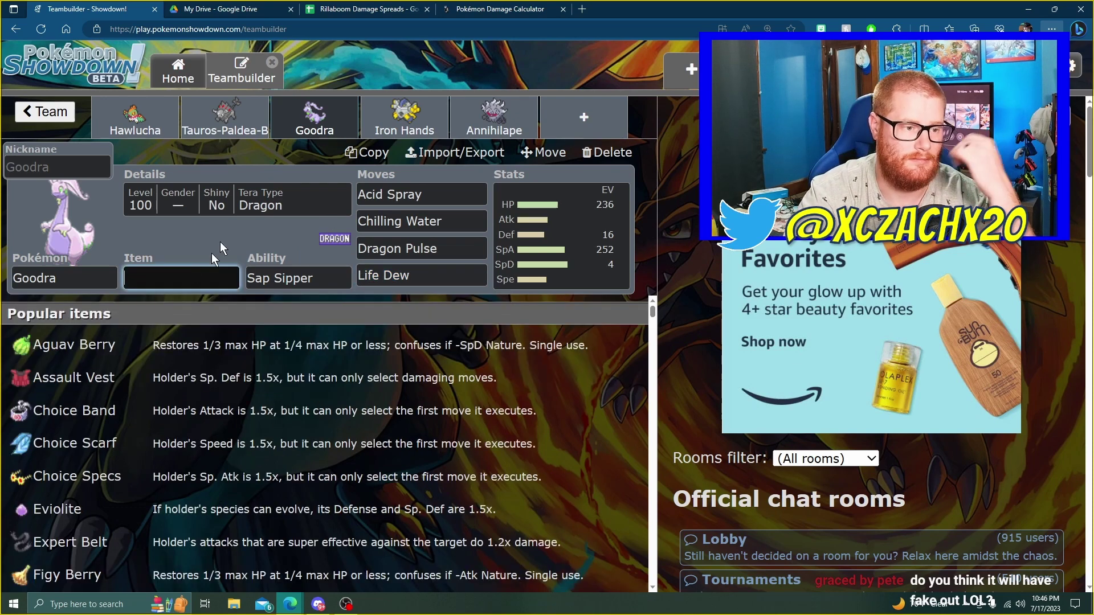
left_click(495, 9)
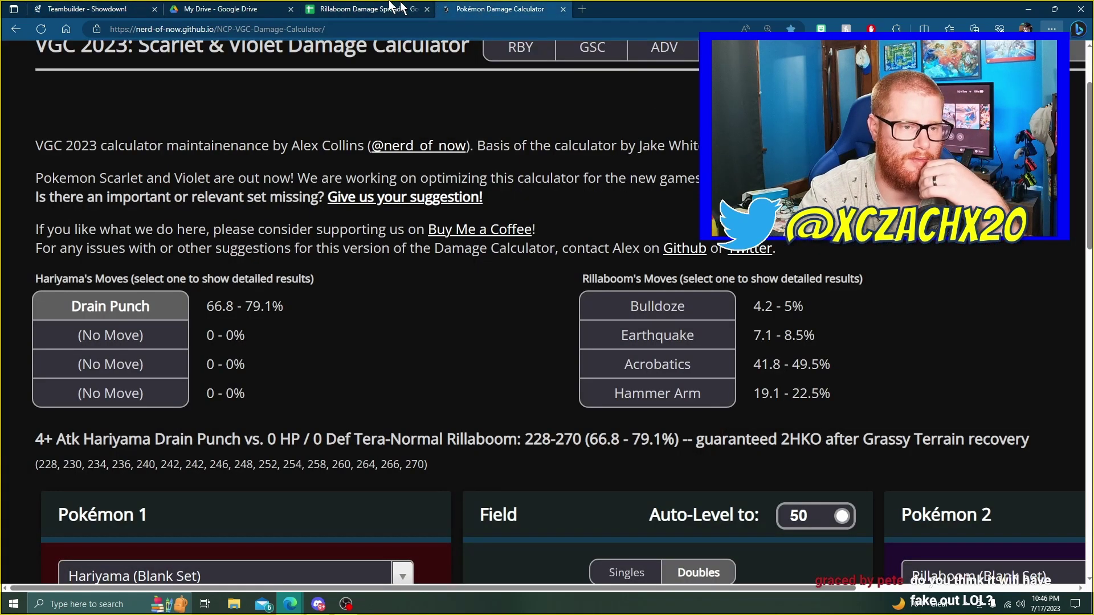
left_click(326, 9)
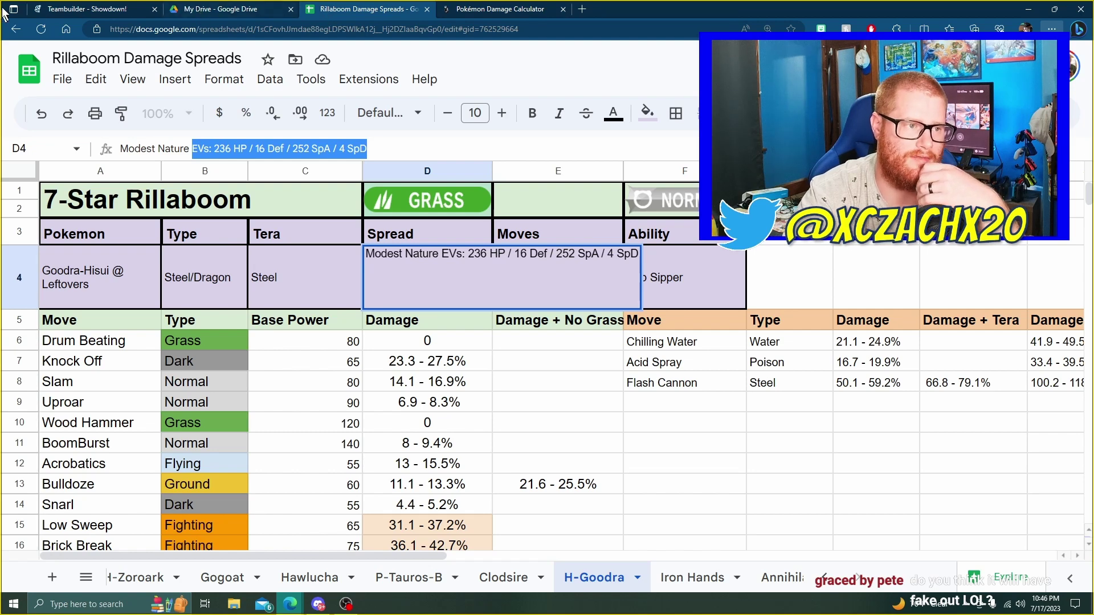
left_click(92, 12)
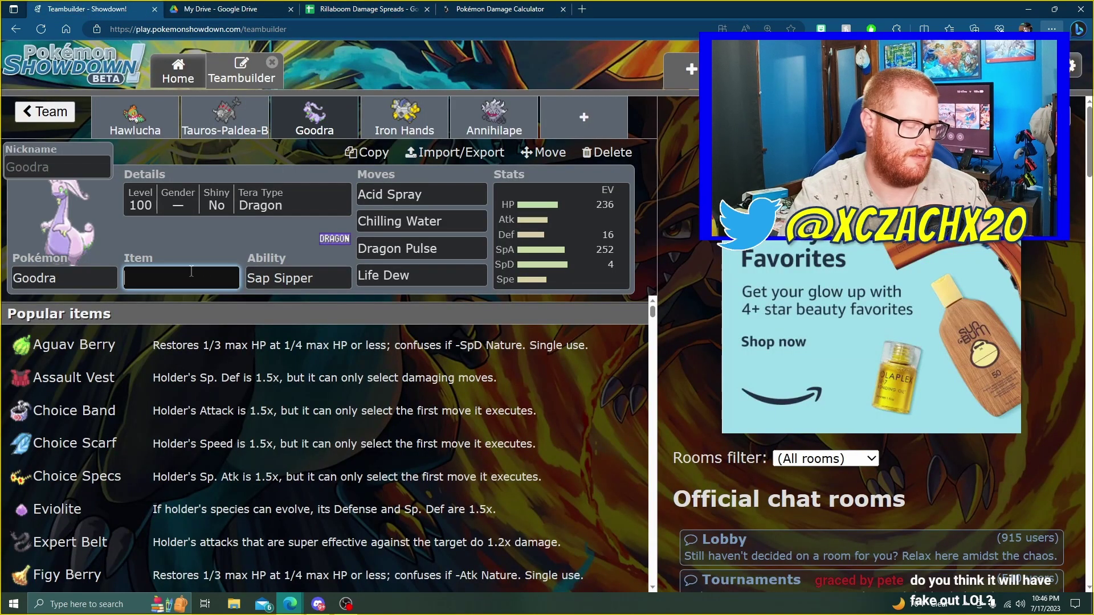
type("left")
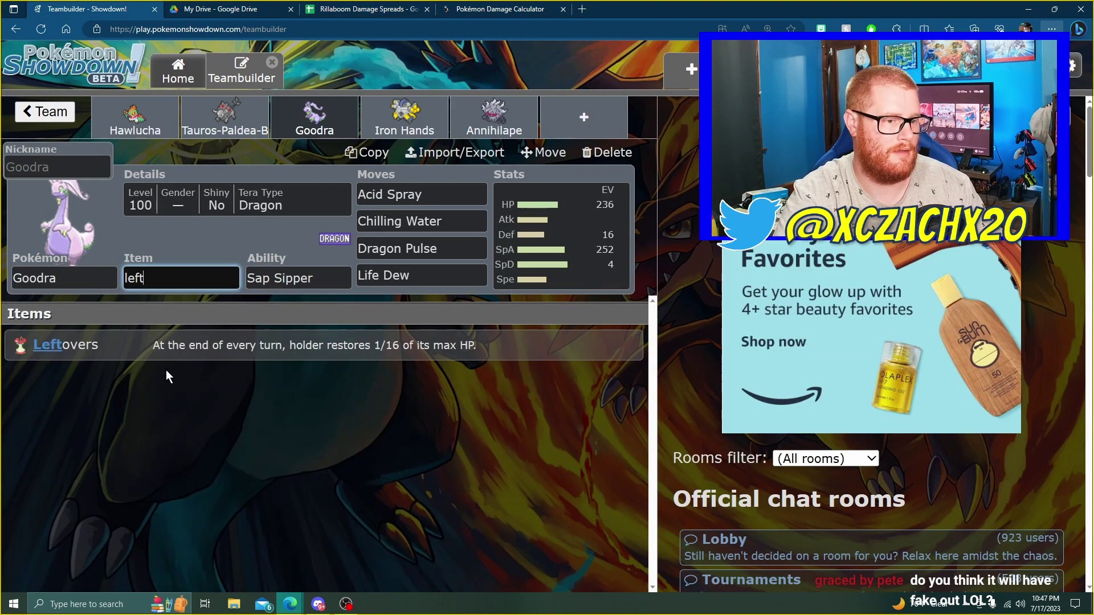
left_click(169, 343)
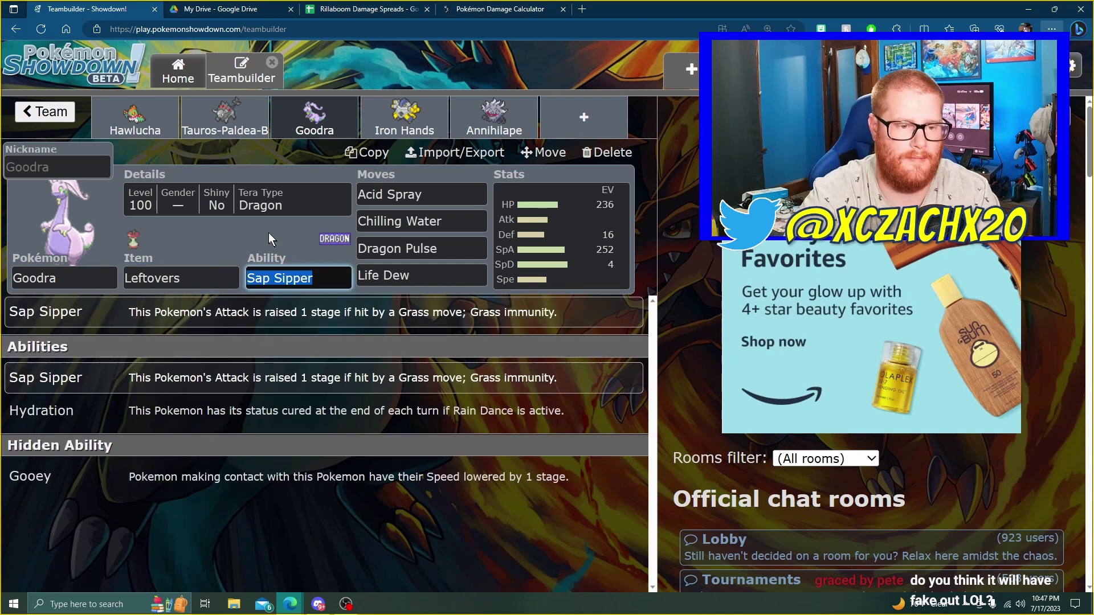
left_click(284, 237)
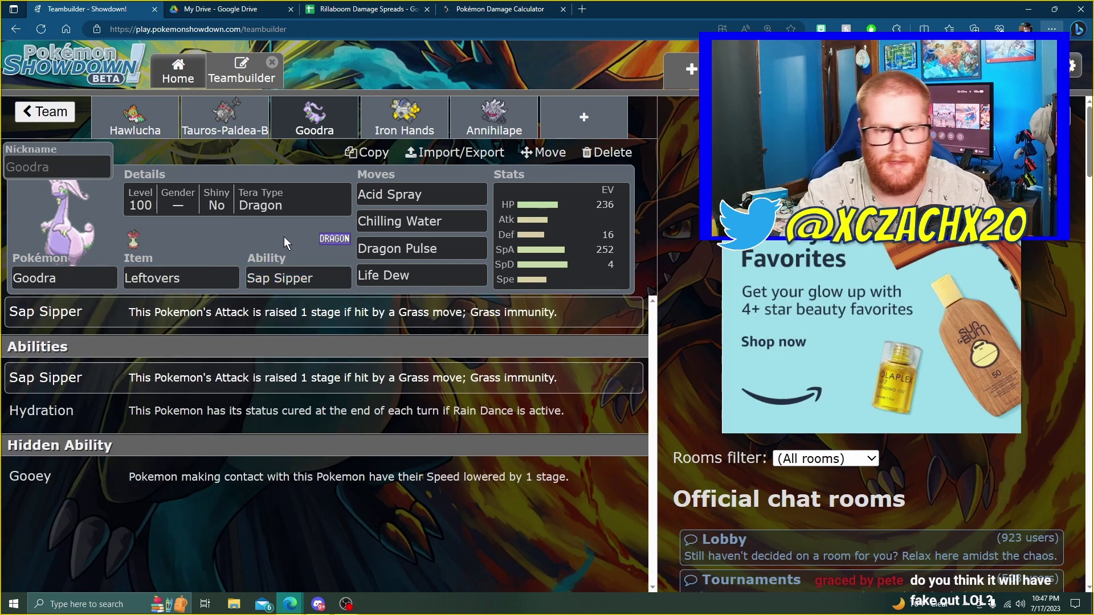
Delete Lucario and the extra Goodra at the end of the team.
left_click(446, 115)
left_click(451, 116)
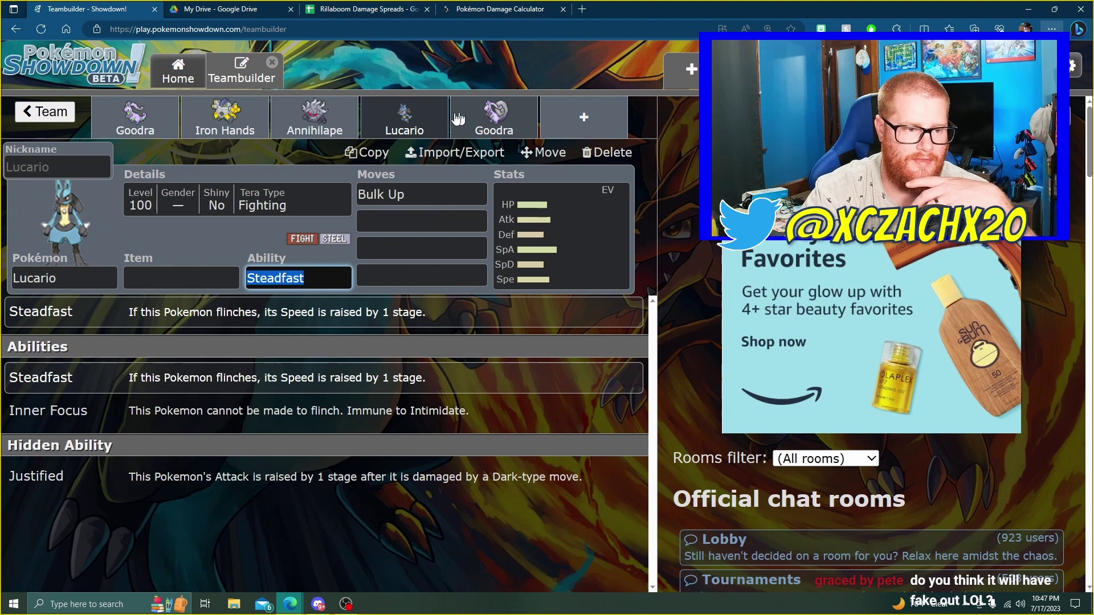
left_click(341, 114)
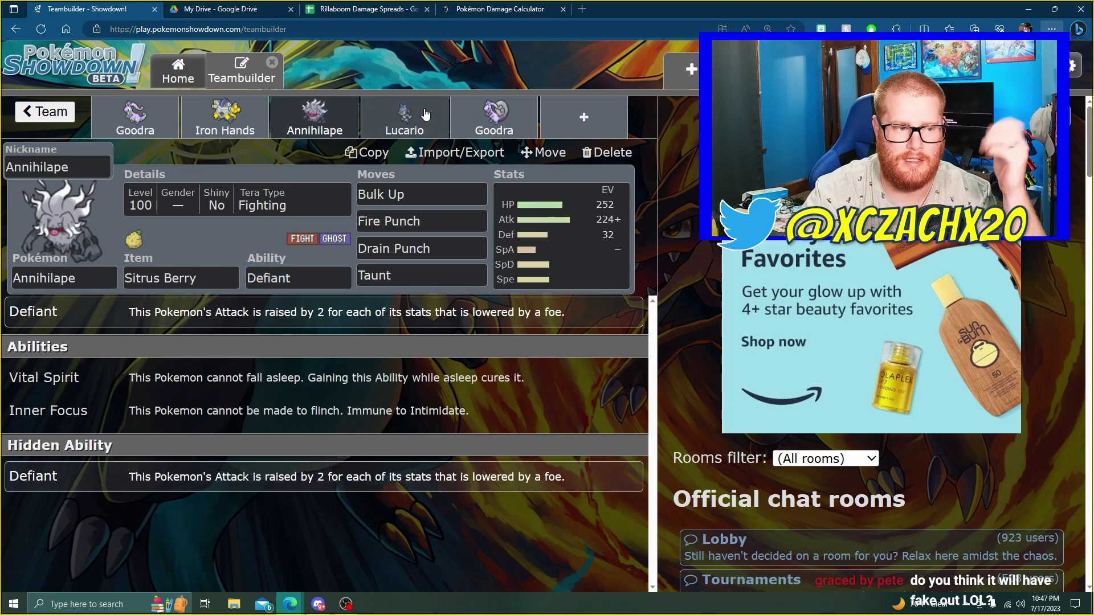
left_click(404, 117)
left_click(333, 131)
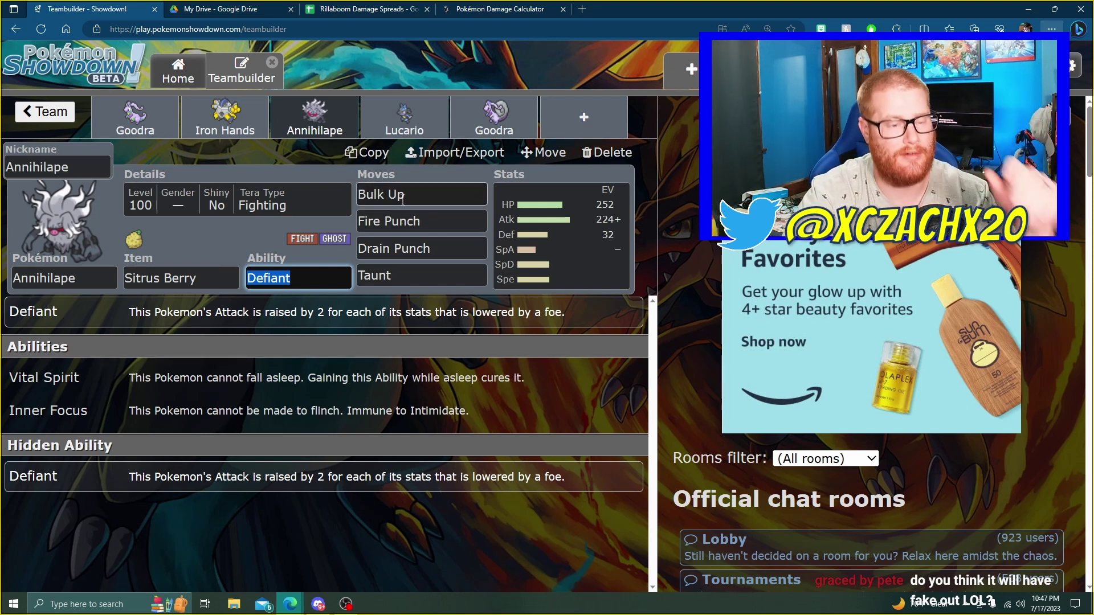
left_click(405, 116)
left_click(607, 152)
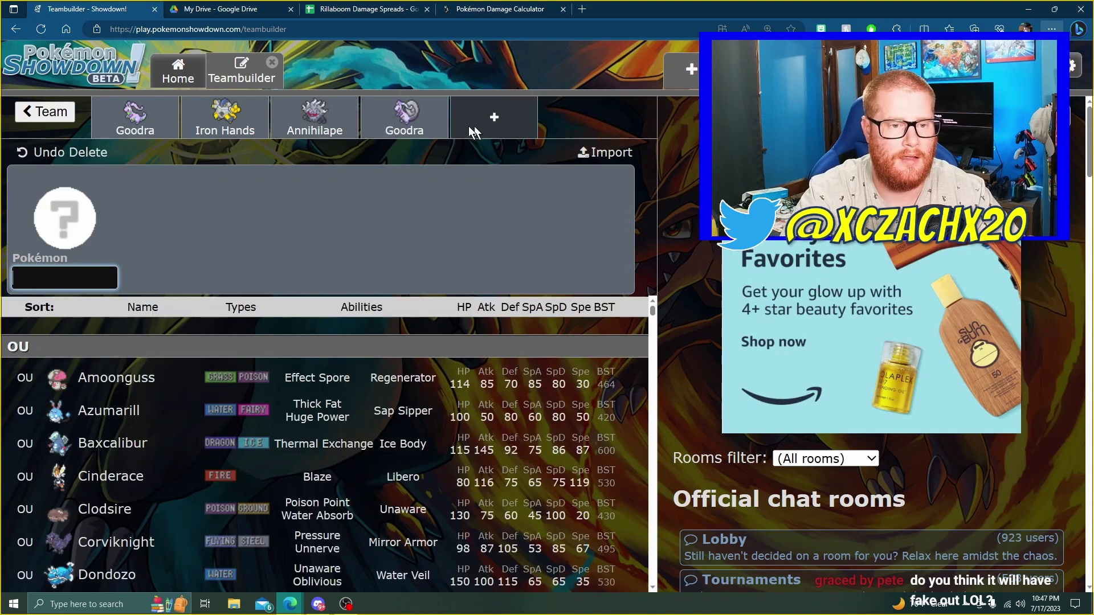
left_click(468, 125)
left_click(607, 152)
left_click(405, 117)
Look over the Annihilape and Iron Hands sets and add Cinderace as a new team member.
left_click(496, 118)
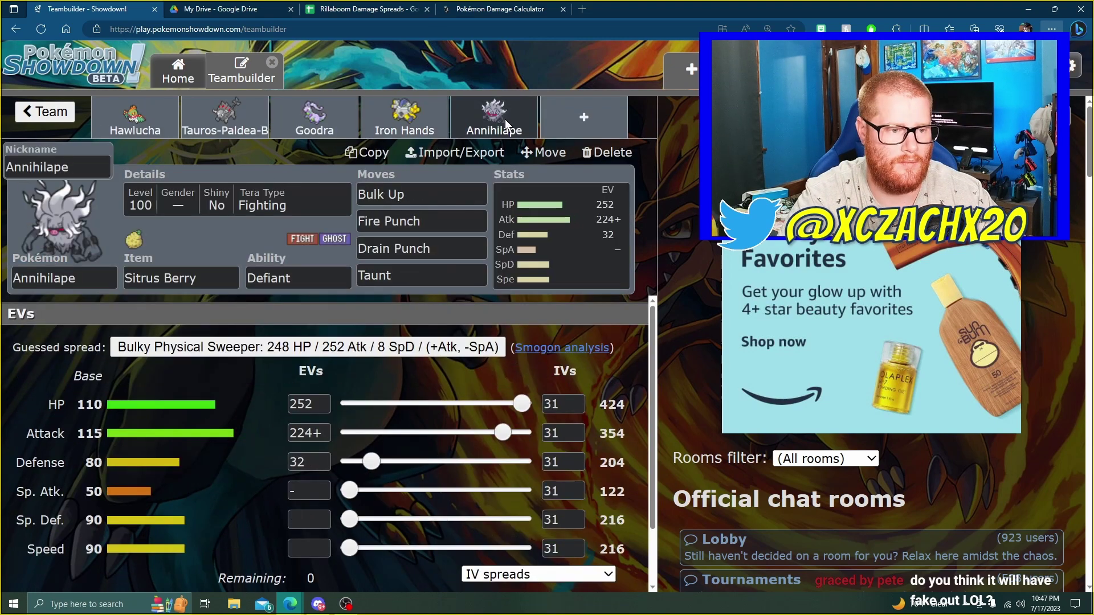
left_click(422, 132)
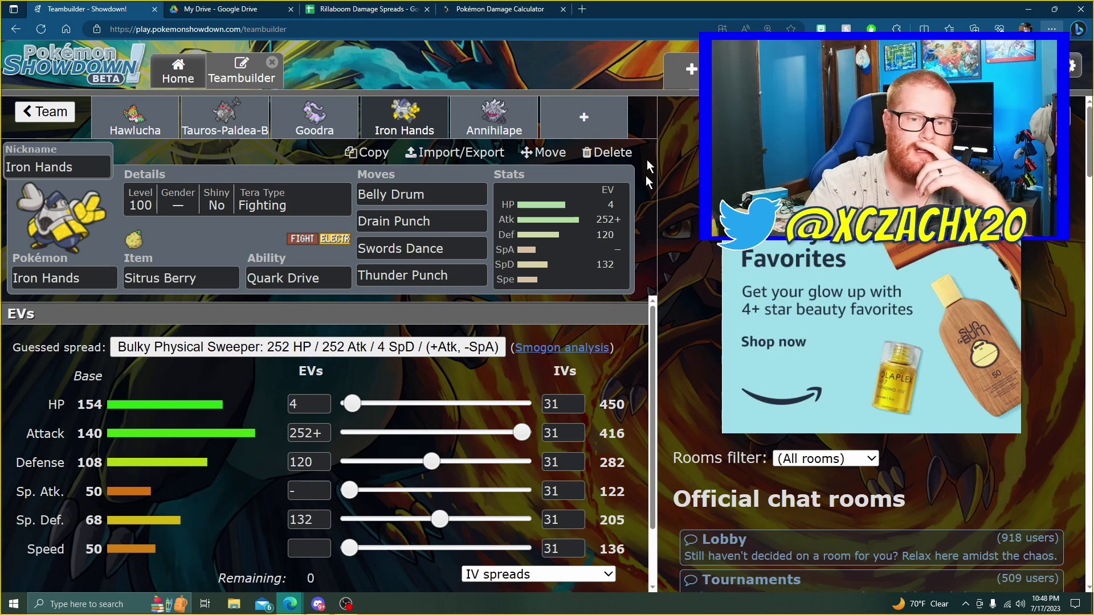
left_click(494, 121)
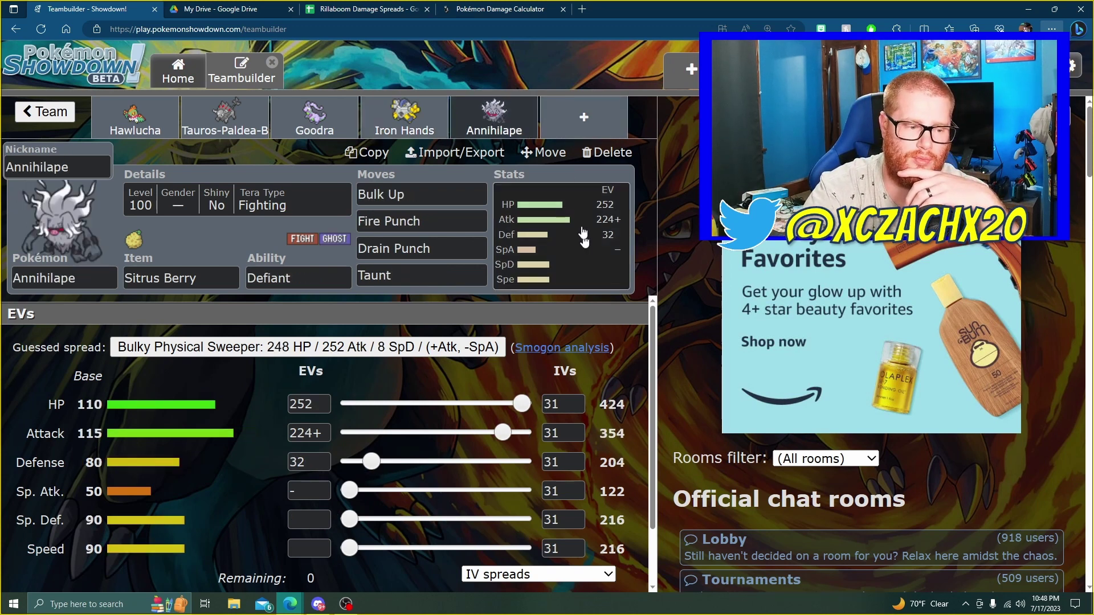
left_click(608, 152)
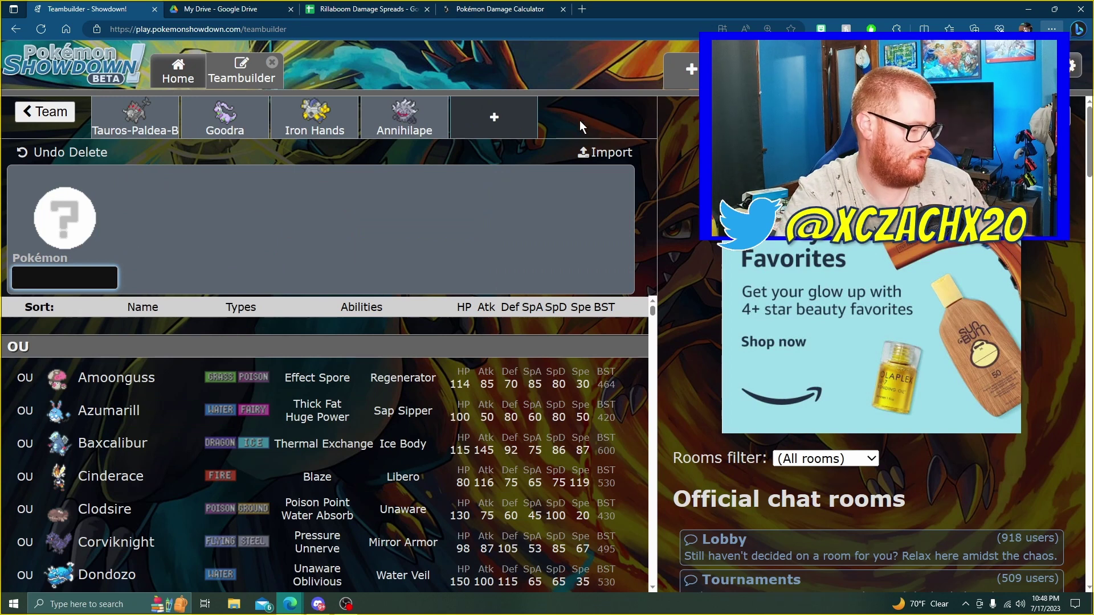
type("cinder")
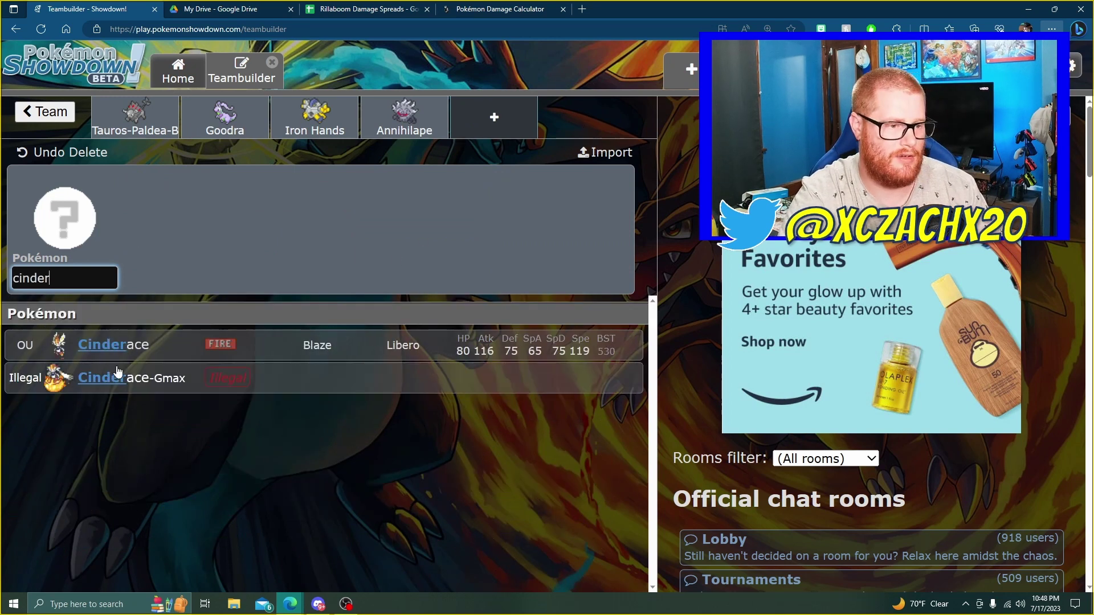
left_click(145, 348)
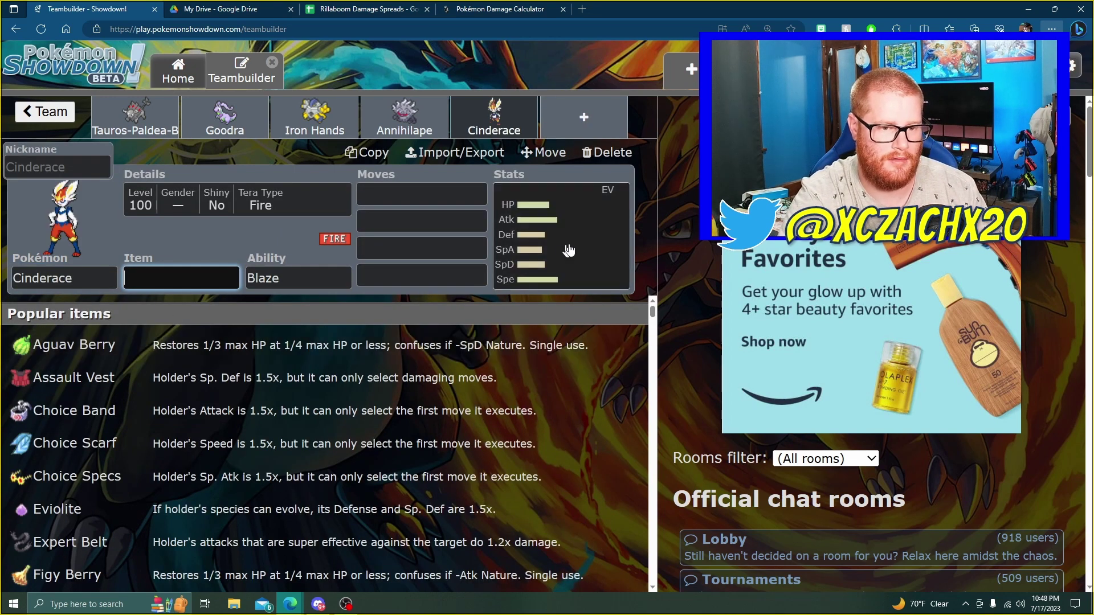
Compare Cinderace's base stats with Annihilape's.
left_click(586, 248)
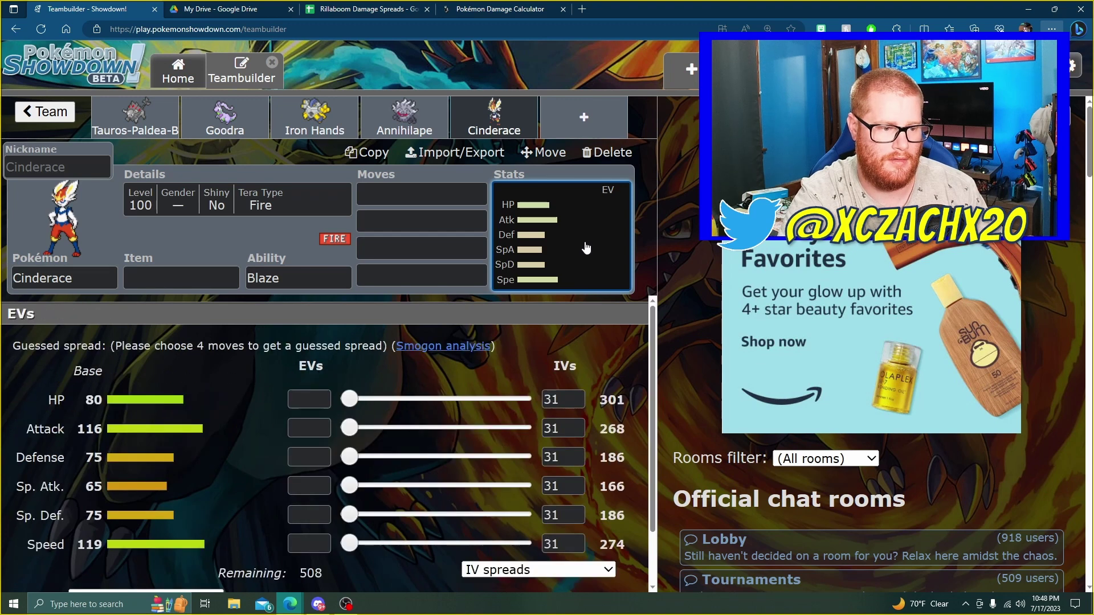
left_click(410, 106)
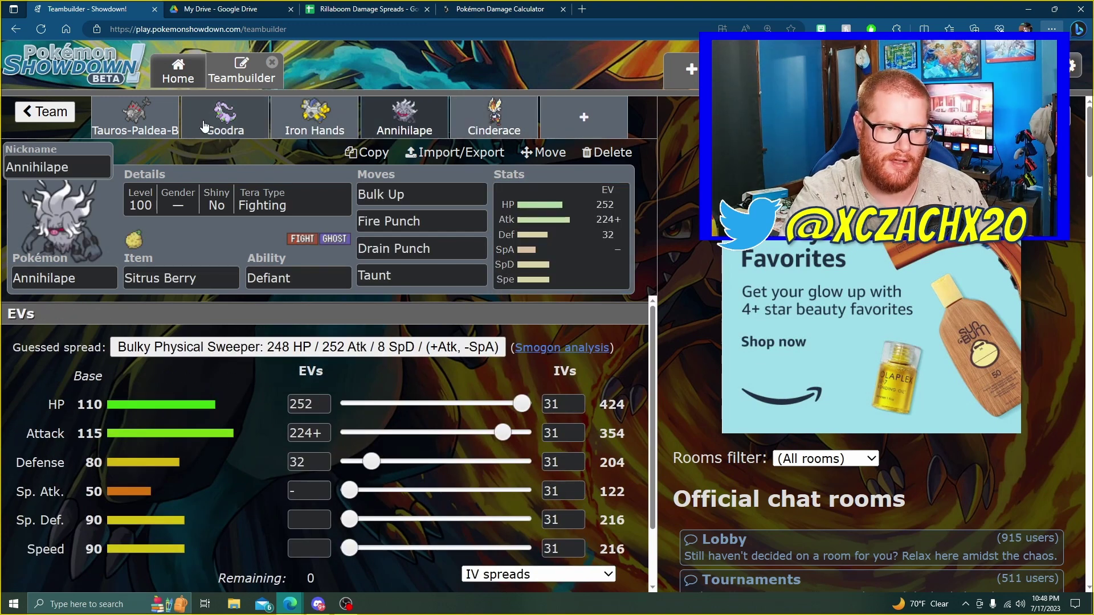
left_click(480, 111)
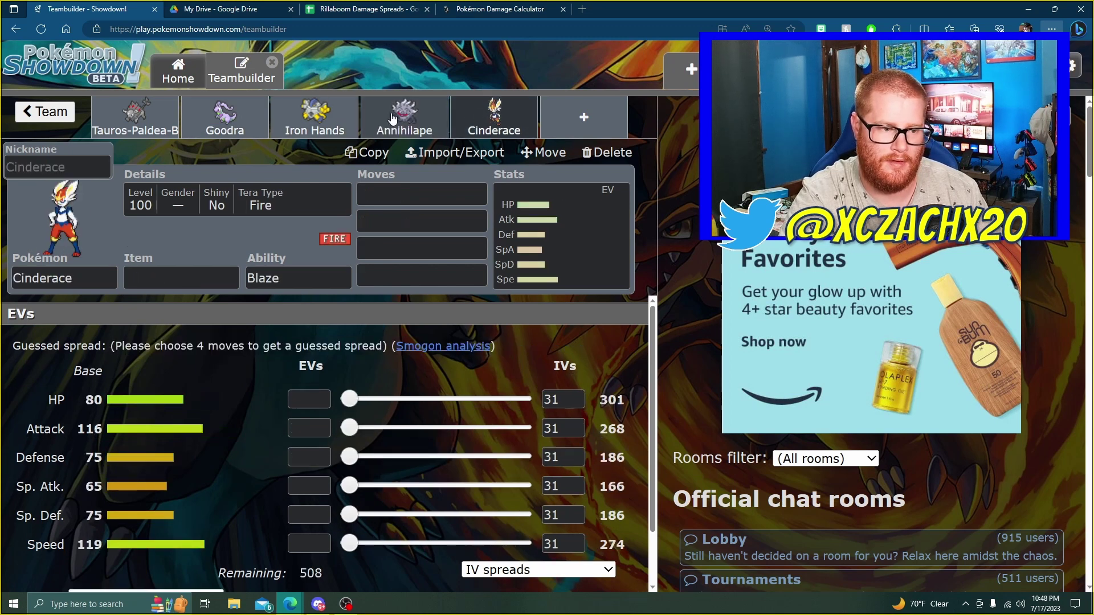
left_click(402, 120)
left_click(481, 112)
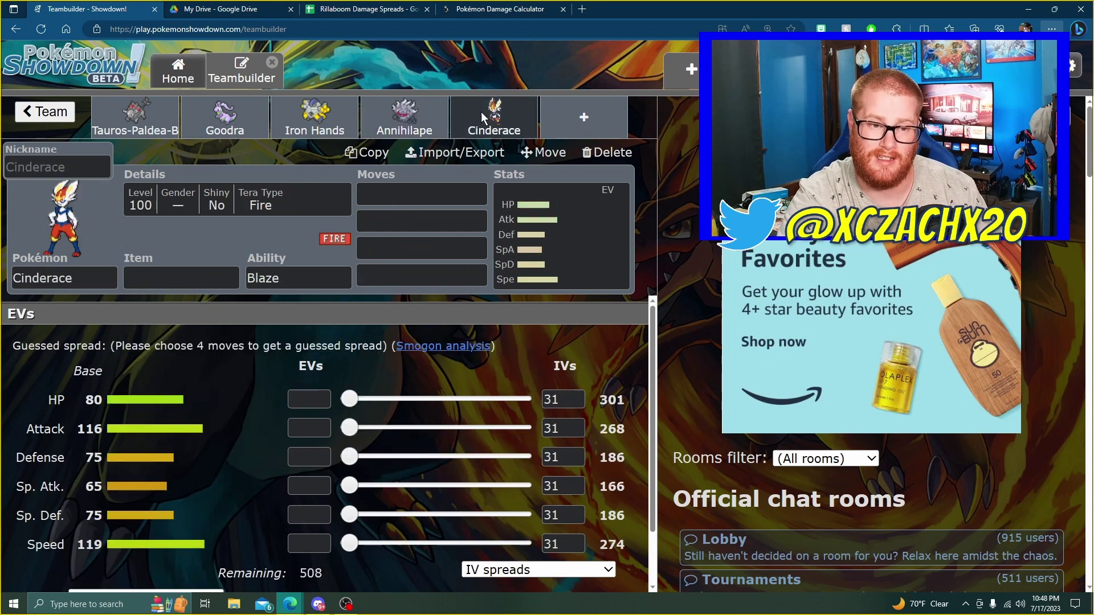
Give Cinderace High Jump Kick as its first move.
left_click(394, 197)
type("hig")
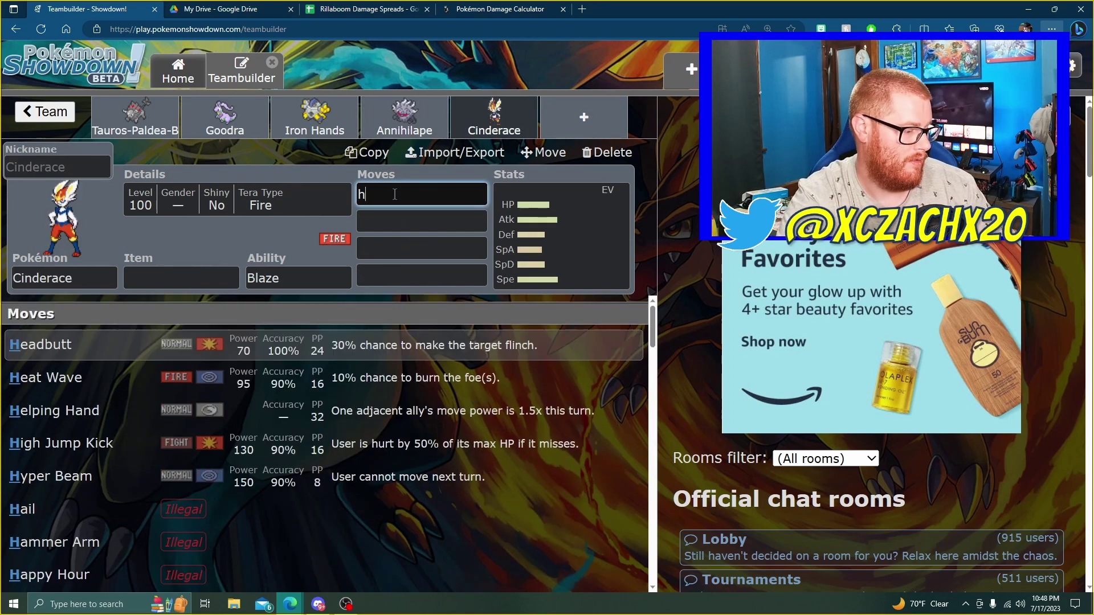
left_click(304, 343)
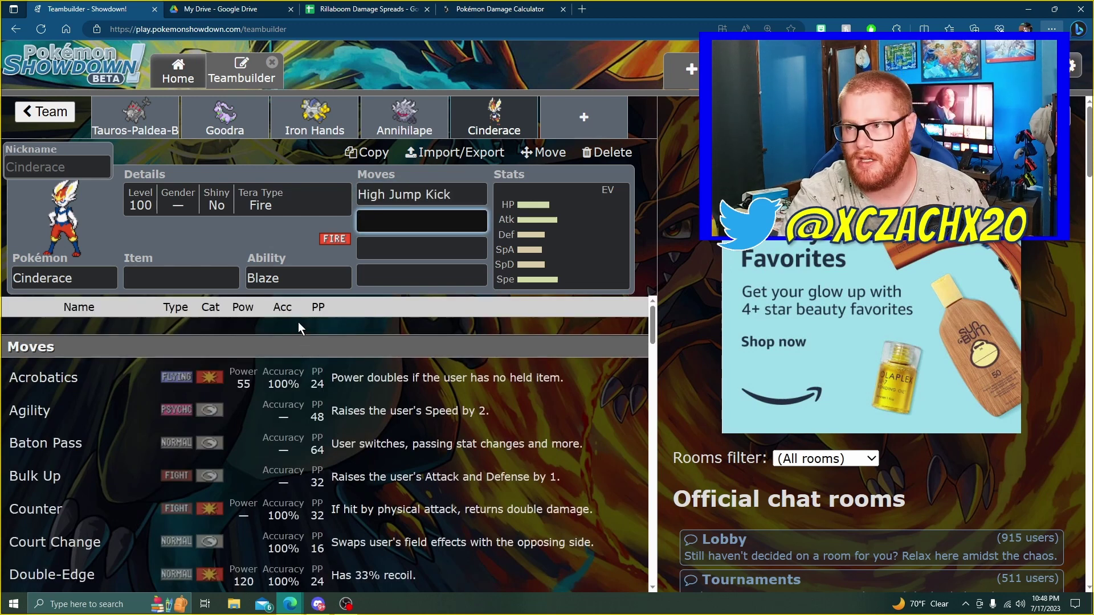
Give Cinderace Bulk Up as its second move and look through the remaining available moves.
left_click(449, 196)
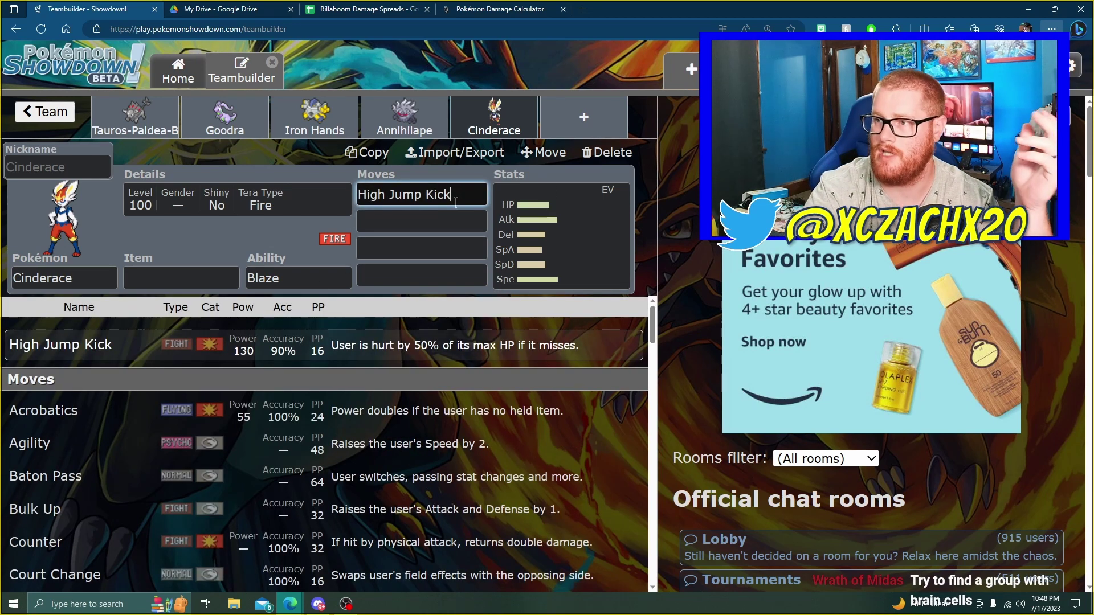
left_click(437, 219)
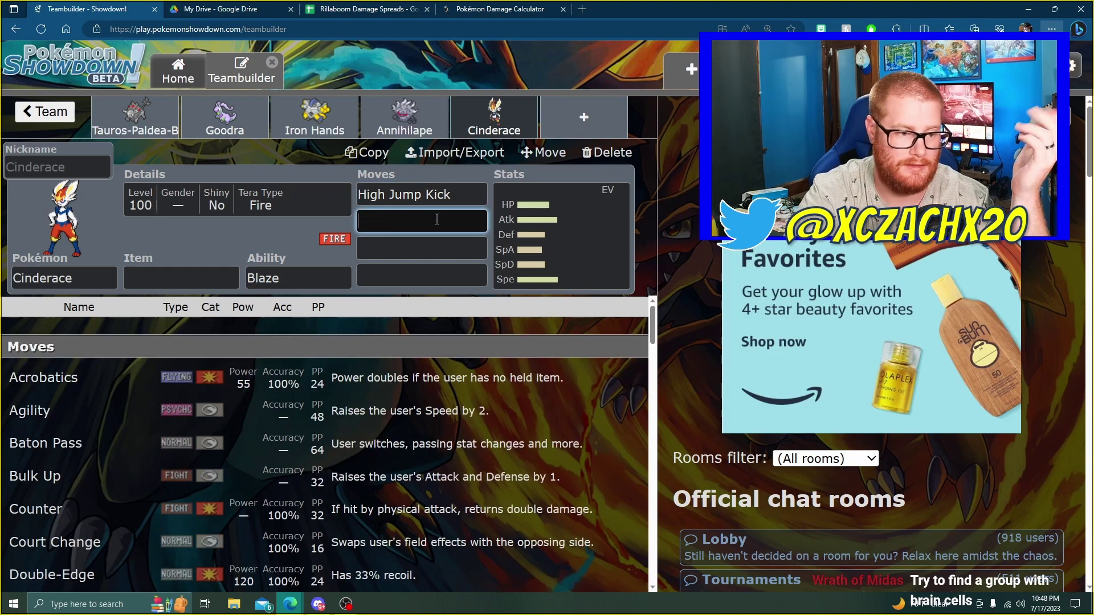
scroll(367, 439, "down", 1)
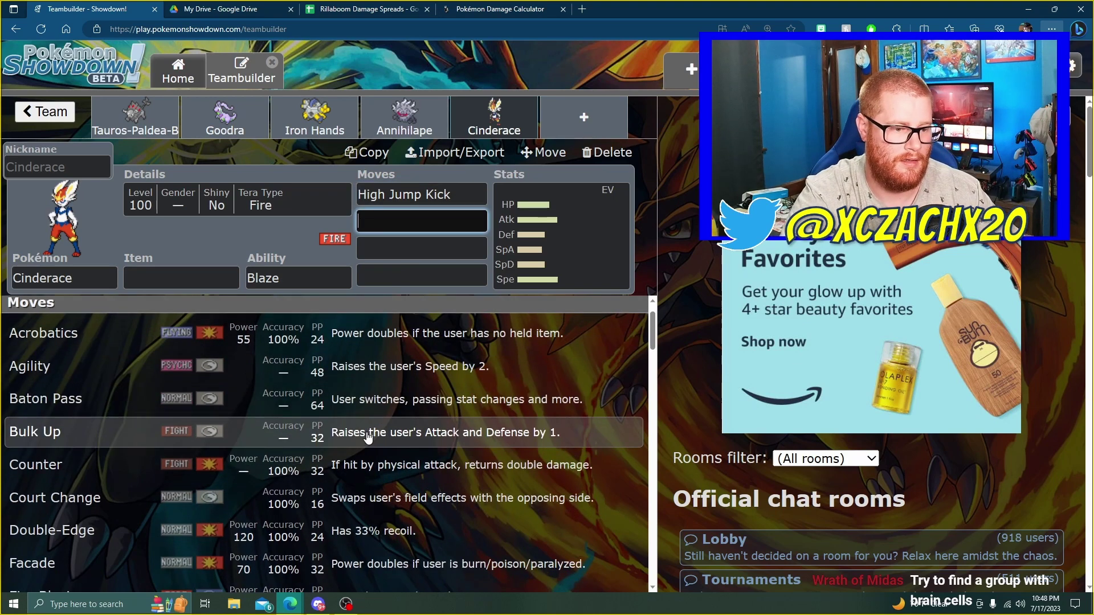
left_click(366, 433)
scroll(399, 428, "down", 3)
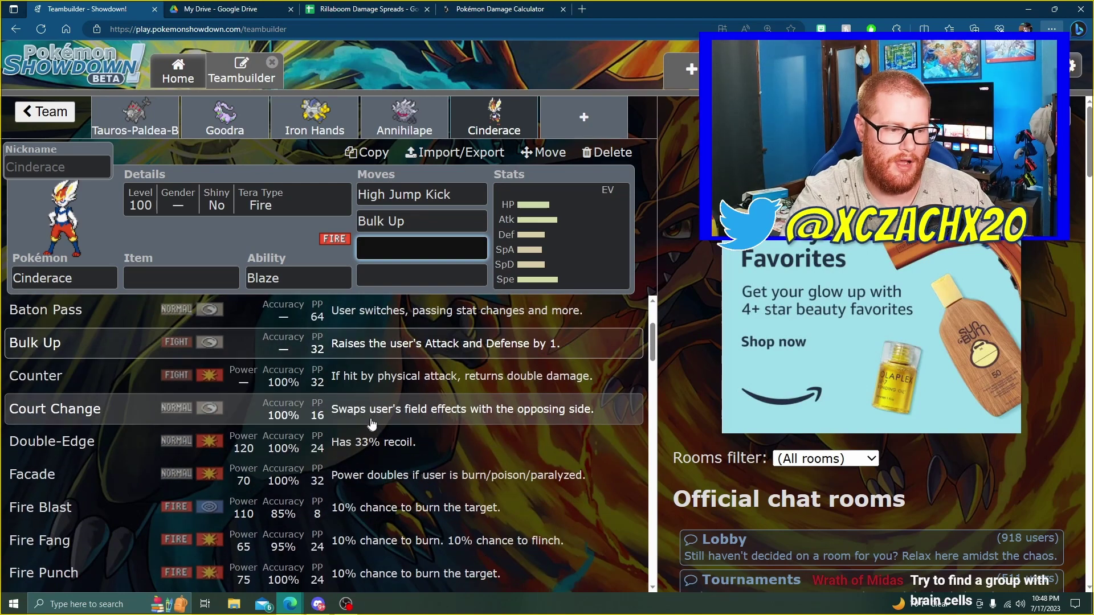
scroll(501, 404, "down", 2)
Switch to the damage calculator, load Cinderace's blank set as Pokémon 1 and set its level to 100.
left_click(501, 8)
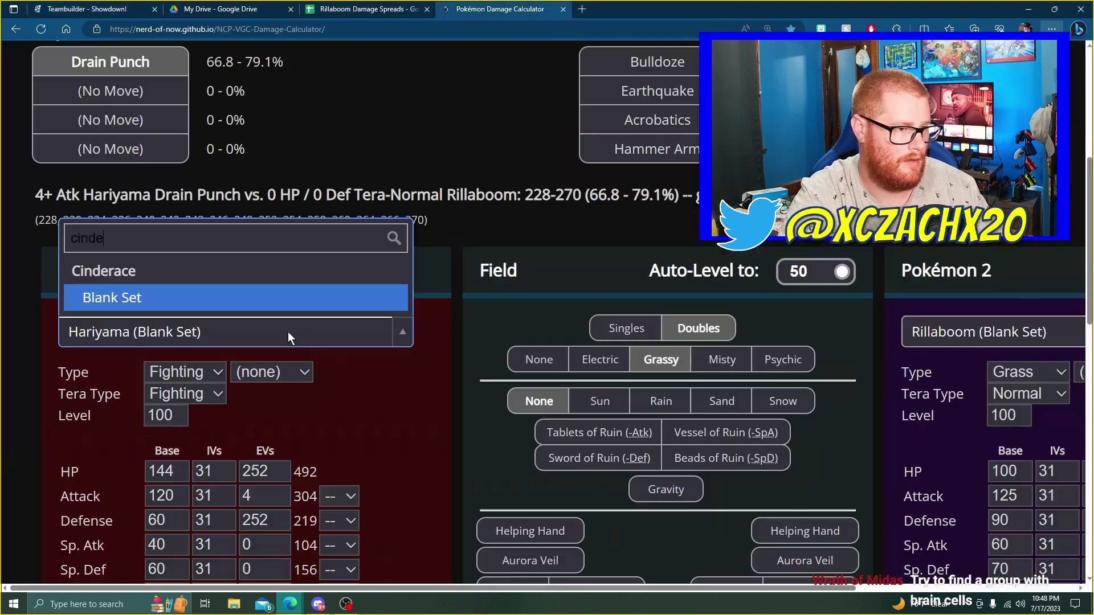
left_click(215, 298)
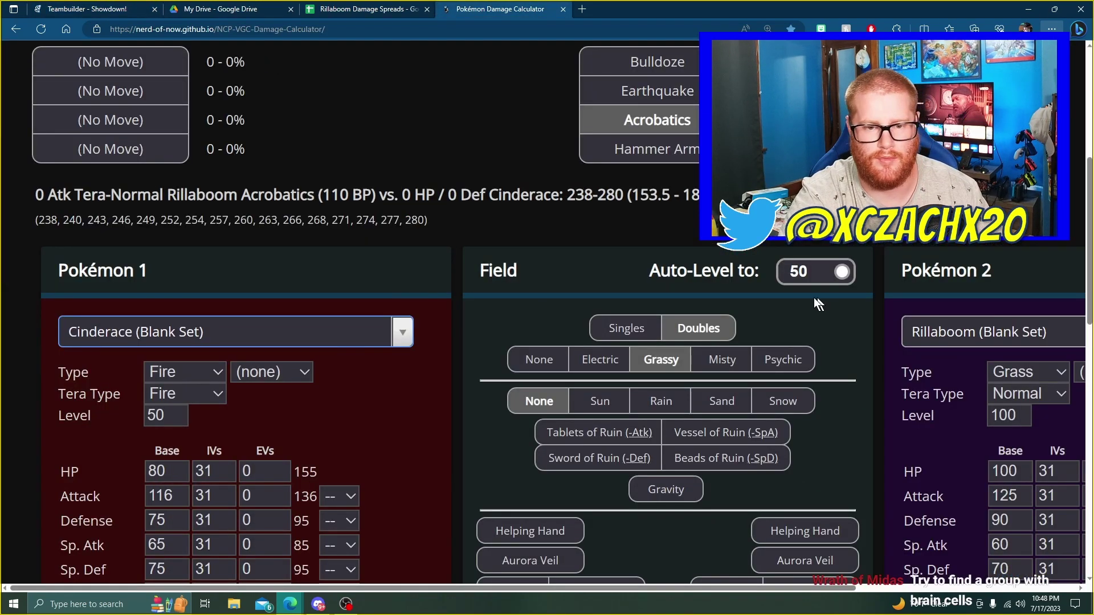
scroll(741, 285, "up", 3)
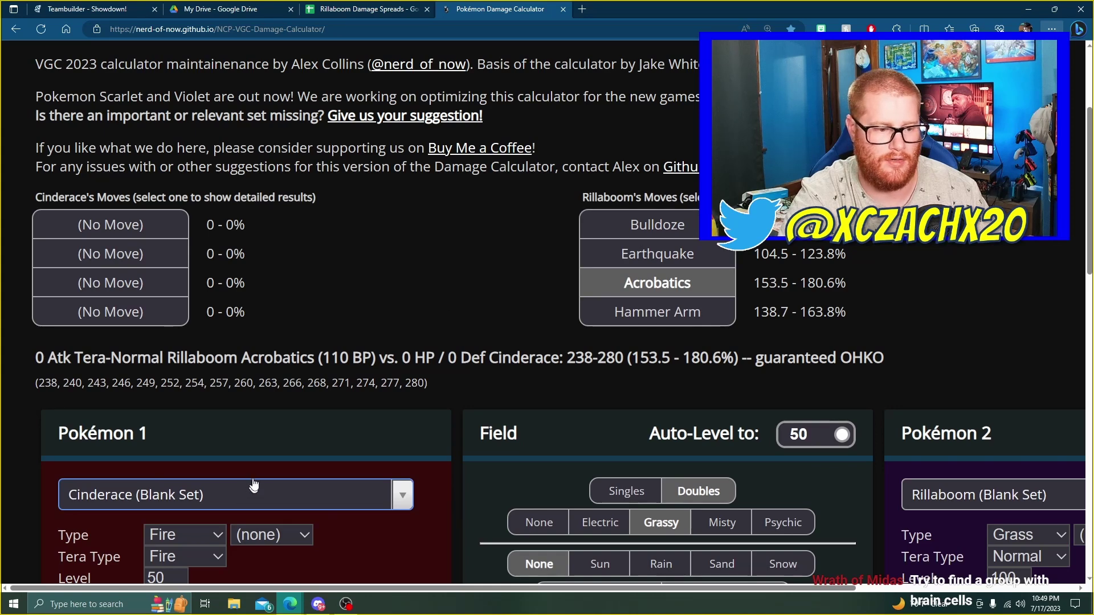
scroll(399, 370, "down", 1)
left_click_drag(178, 487, 40, 490)
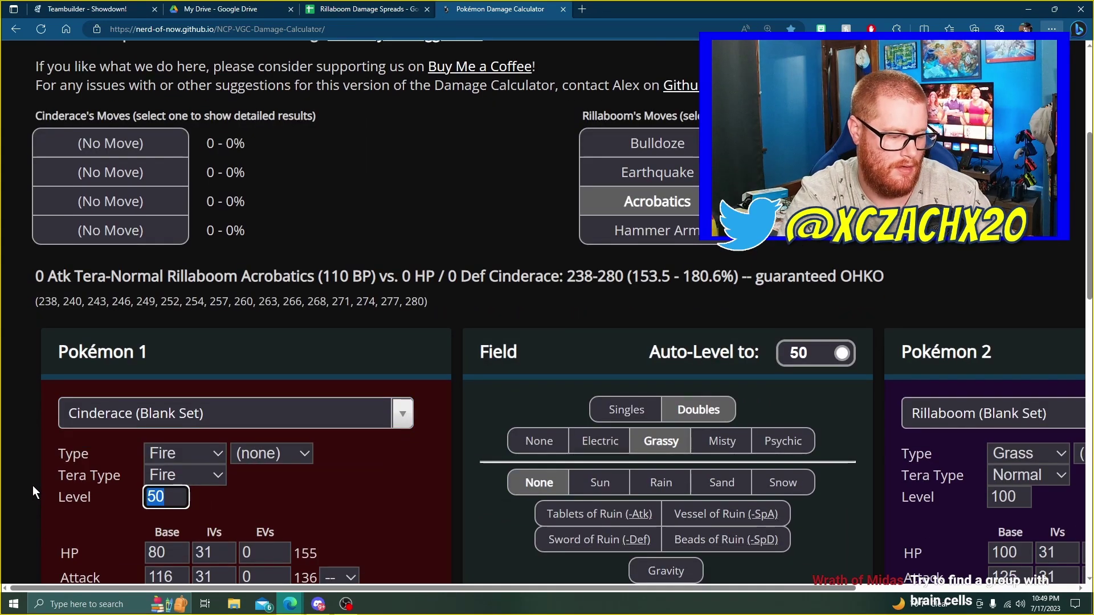
type("100")
left_click(342, 534)
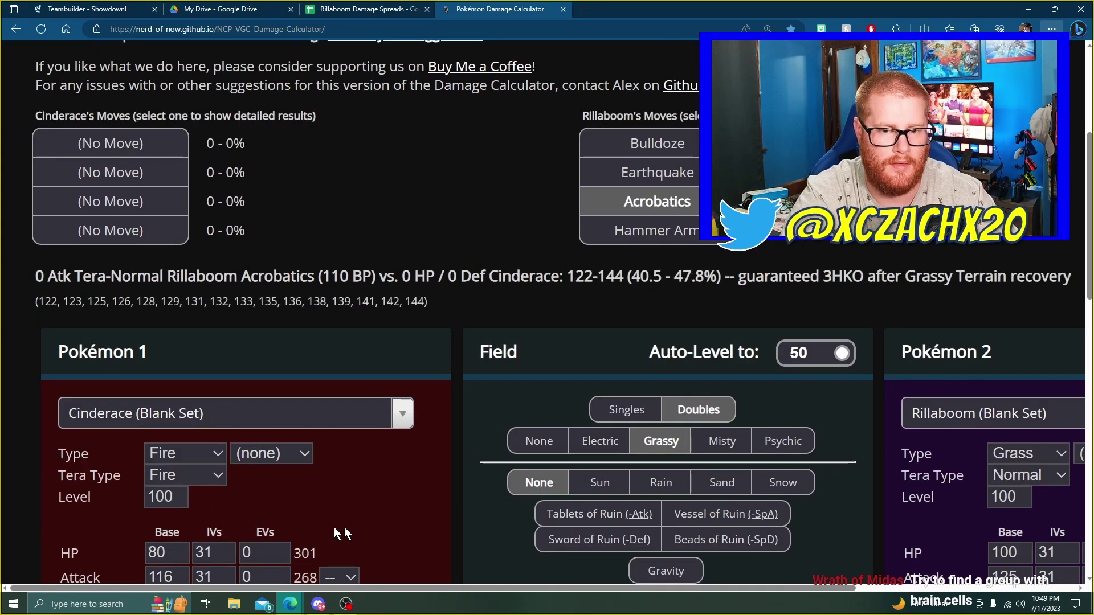
Set Cinderace's HP EVs to 252 and check the damage Rillaboom's moves deal to it.
left_click(258, 552)
type("252")
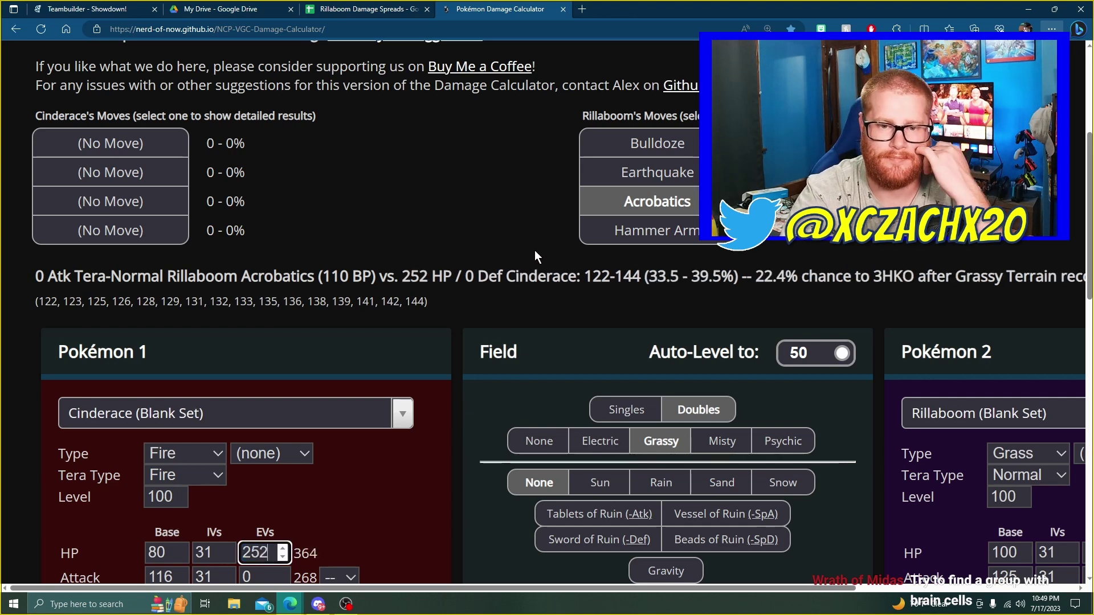
scroll(533, 251, "down", 3)
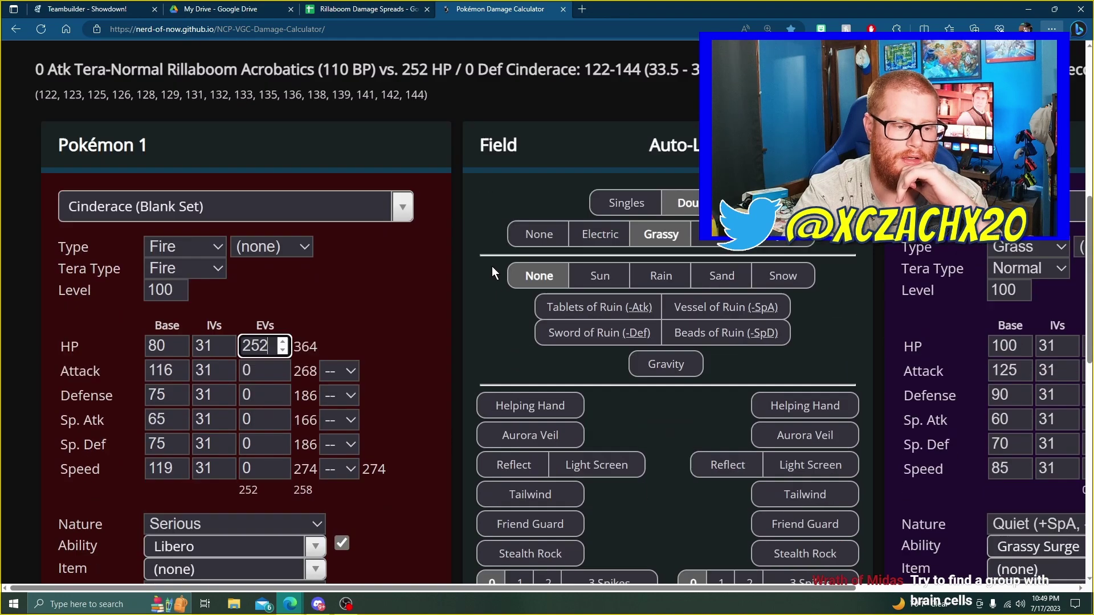
scroll(494, 268, "down", 2)
scroll(495, 266, "up", 1)
scroll(494, 265, "up", 3)
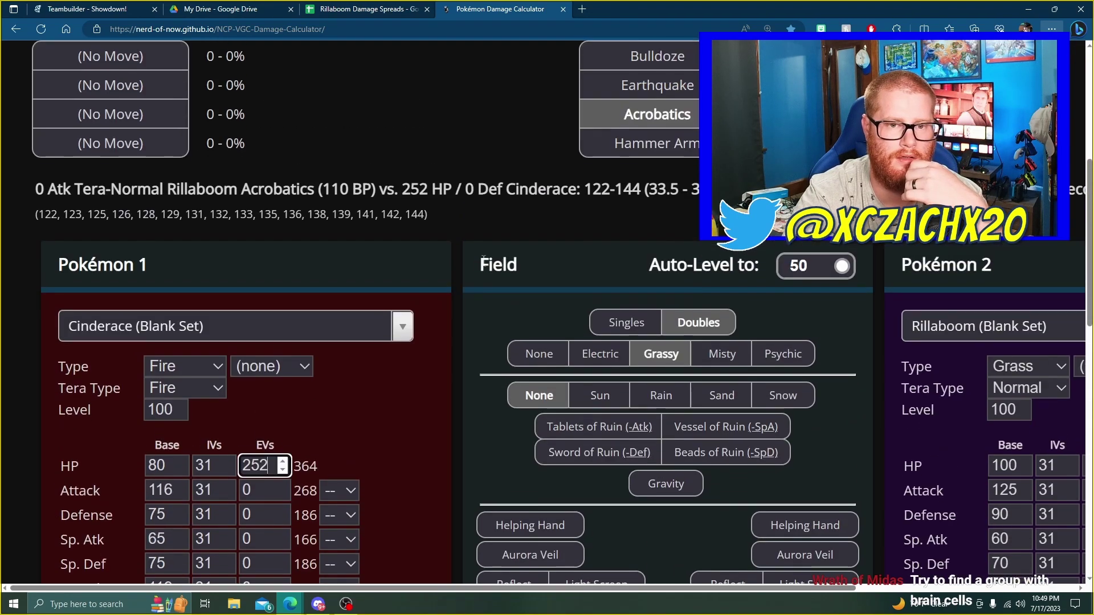
scroll(484, 262, "up", 3)
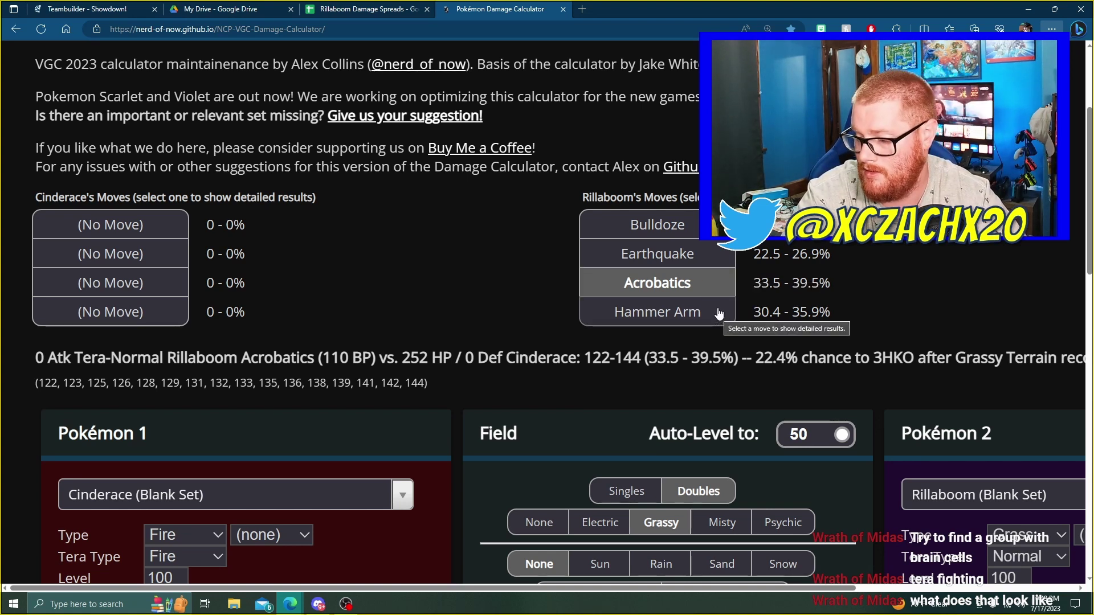
Change Cinderace's Tera Type to Fighting and review the damage from Rillaboom's moves.
scroll(265, 470, "down", 3)
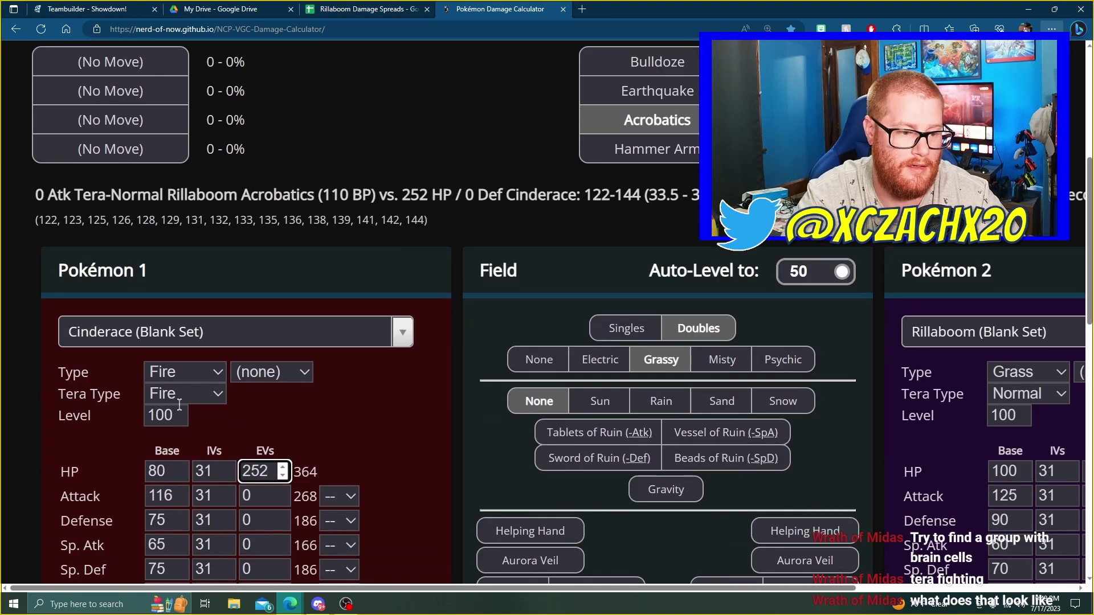
left_click(206, 394)
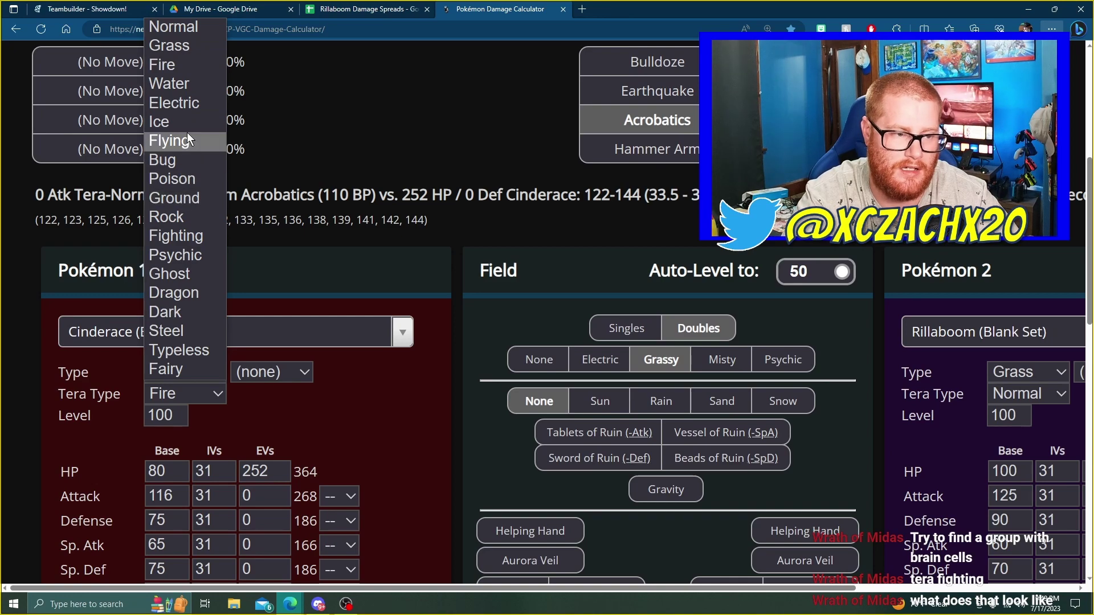
left_click(177, 236)
scroll(347, 474, "down", 4)
scroll(420, 445, "up", 5)
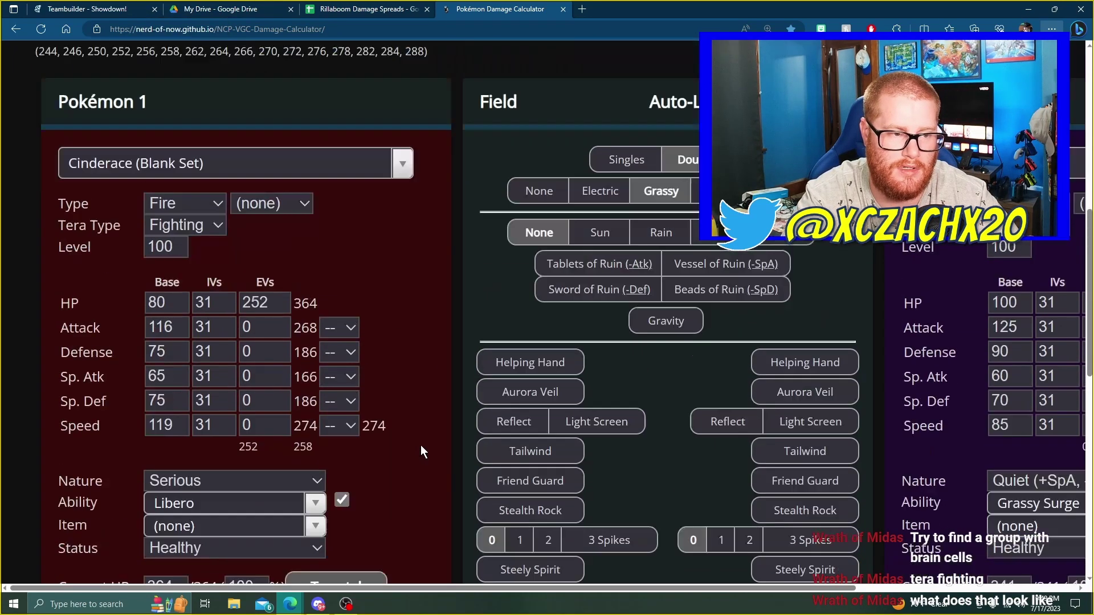
scroll(582, 279, "up", 2)
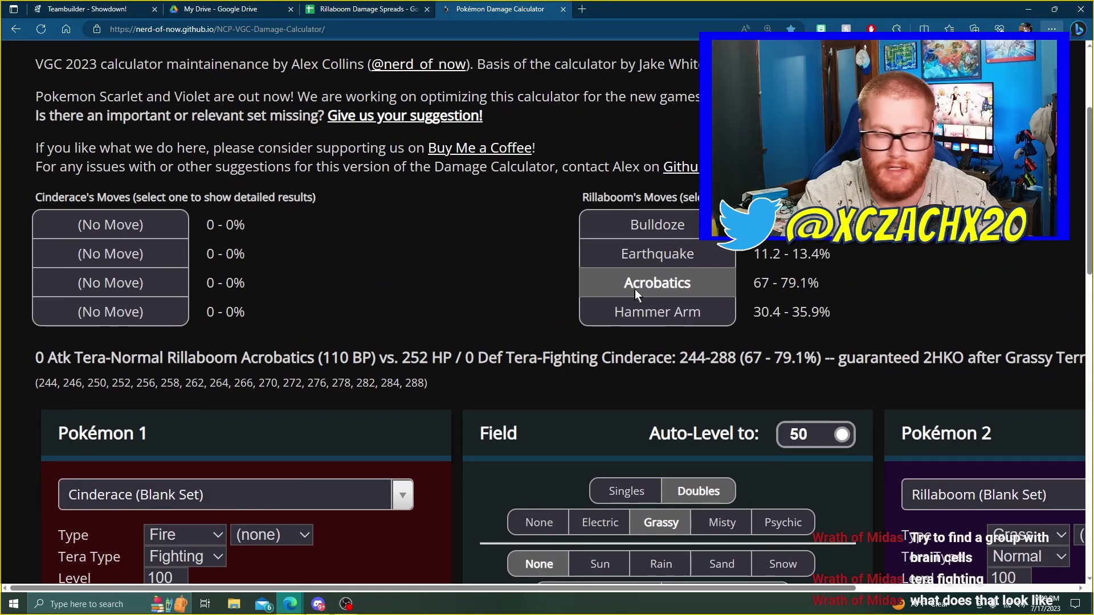
scroll(656, 279, "up", 1)
scroll(661, 280, "up", 1)
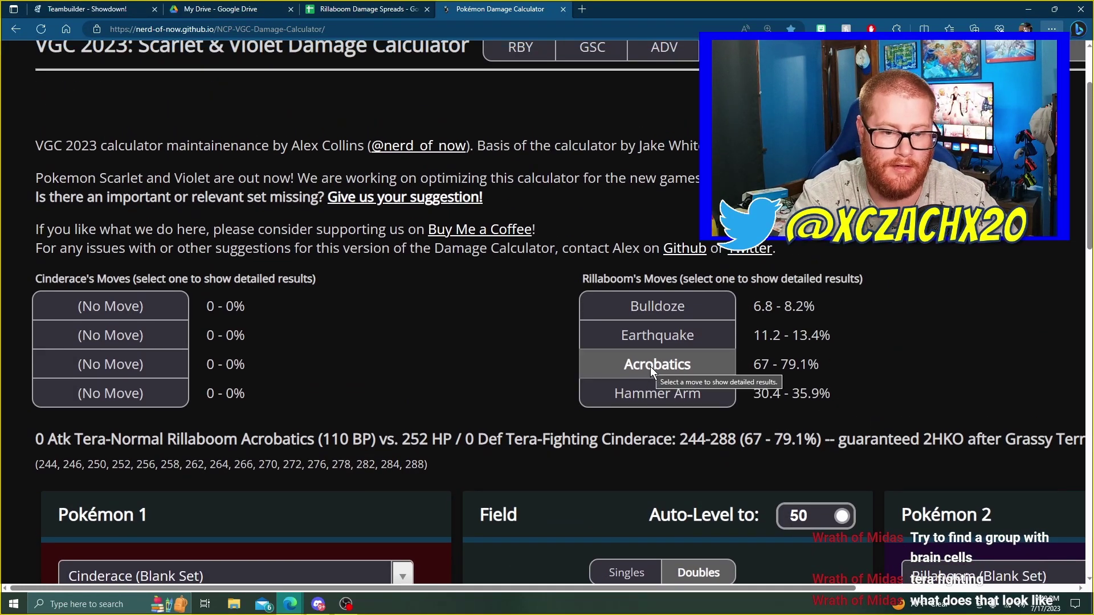
Set Cinderace's nature to Adamant (+Atk, -SpA).
scroll(651, 367, "down", 9)
scroll(497, 352, "down", 1)
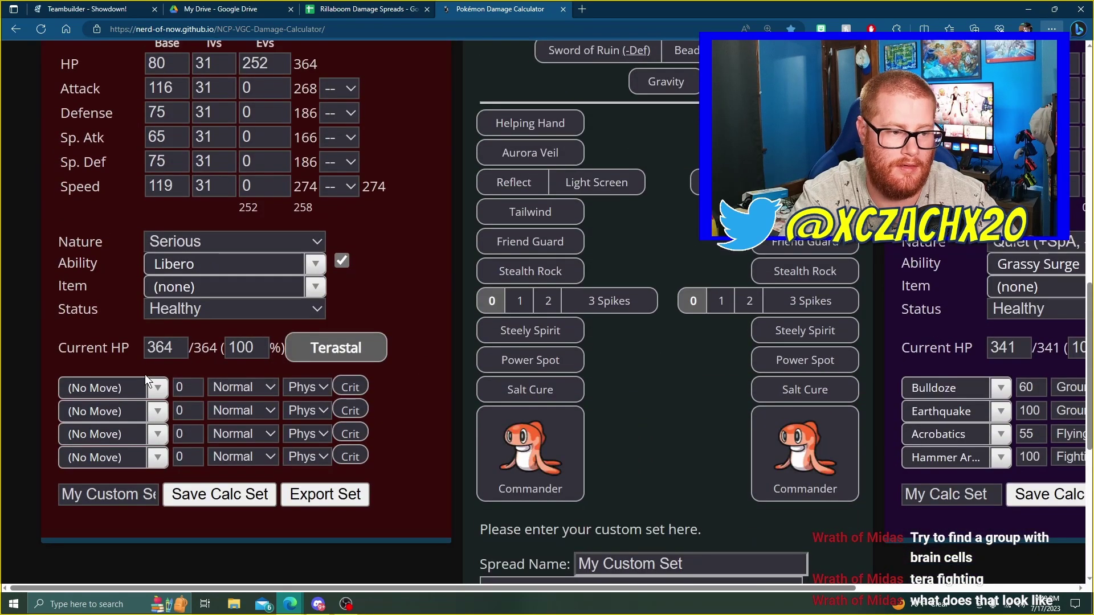
left_click(216, 241)
scroll(214, 297, "up", 2)
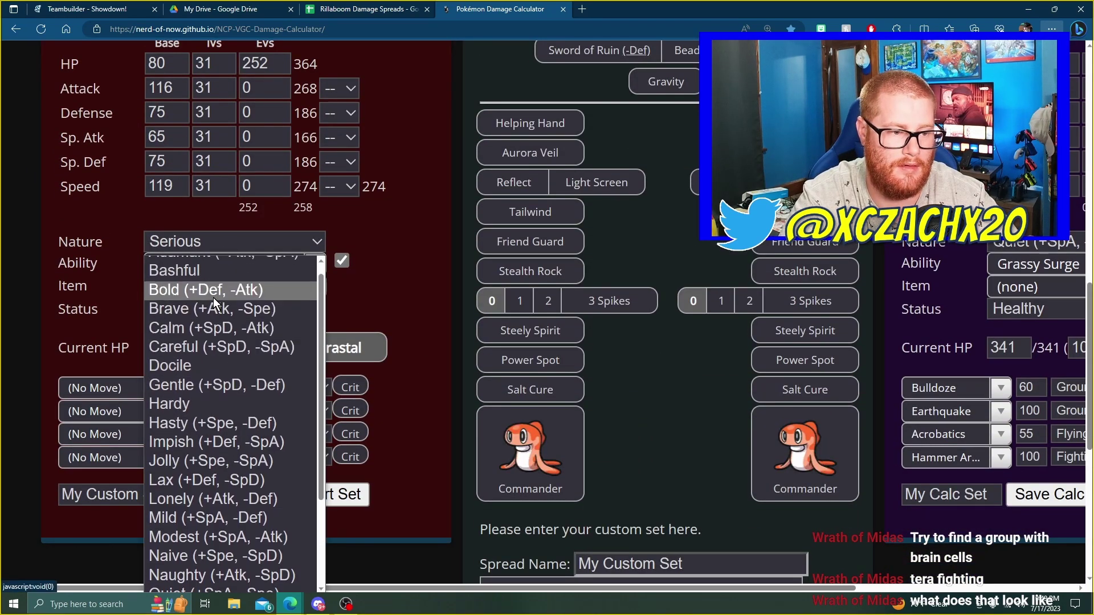
left_click(216, 268)
Set Cinderace's Defense EVs to 252 and check the damage from Rillaboom's Acrobatics.
scroll(258, 143, "up", 3)
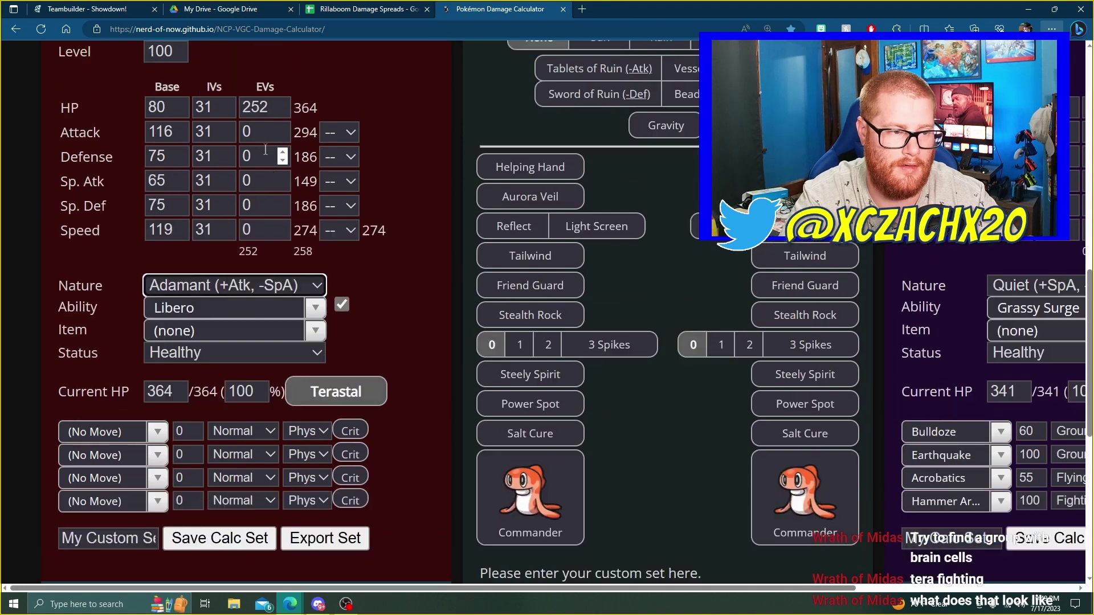
double_click(262, 275)
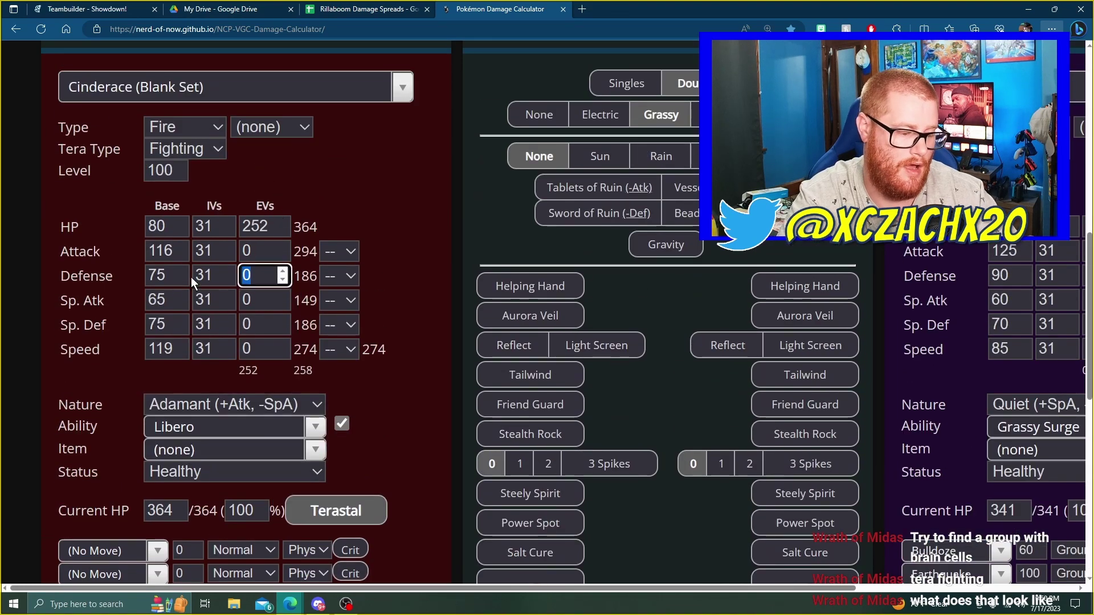
type("252")
left_click(430, 252)
scroll(433, 255, "up", 6)
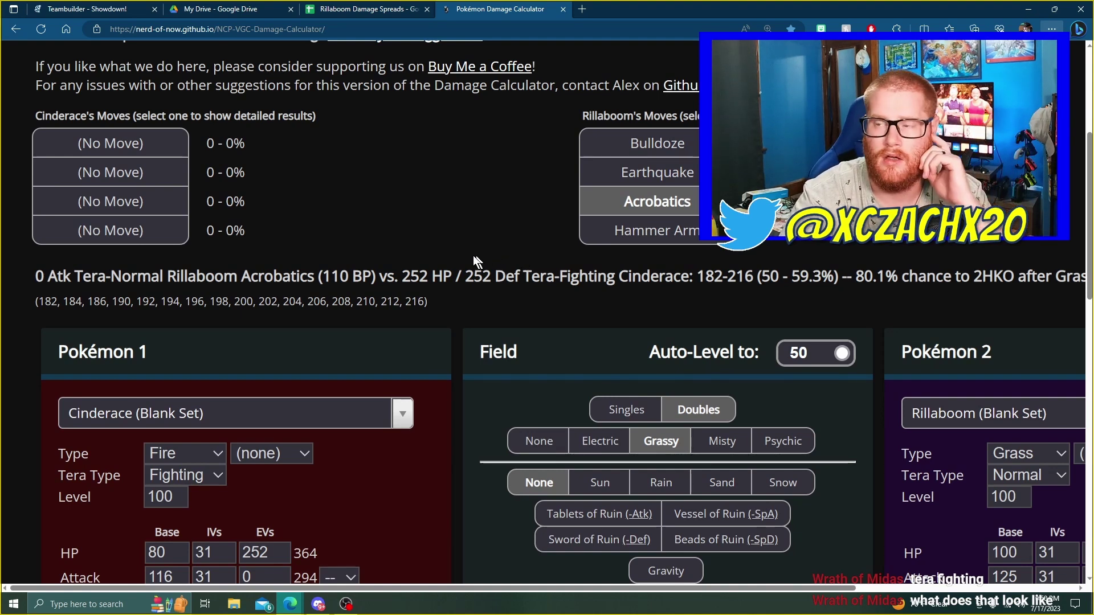
Set Pyro Ball as Cinderace's first move in the calculator.
scroll(473, 256, "down", 9)
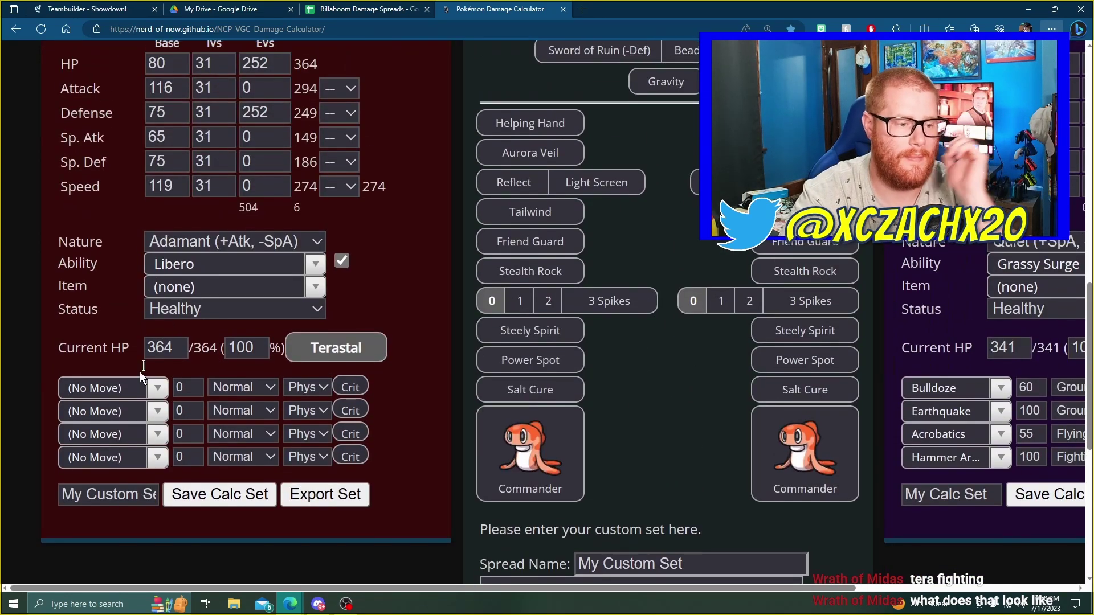
left_click(130, 383)
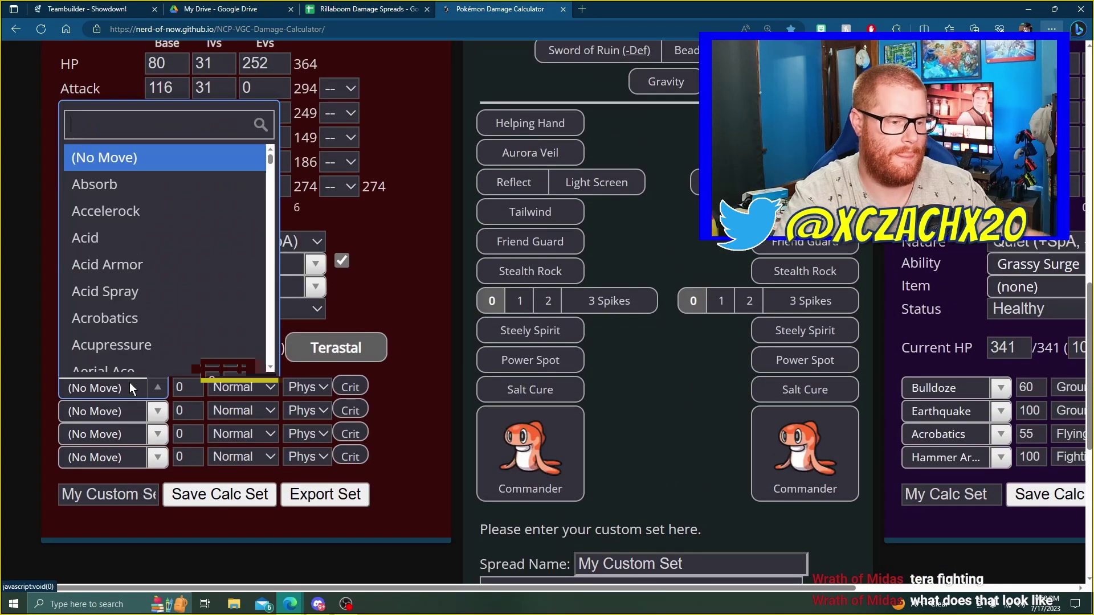
type("p")
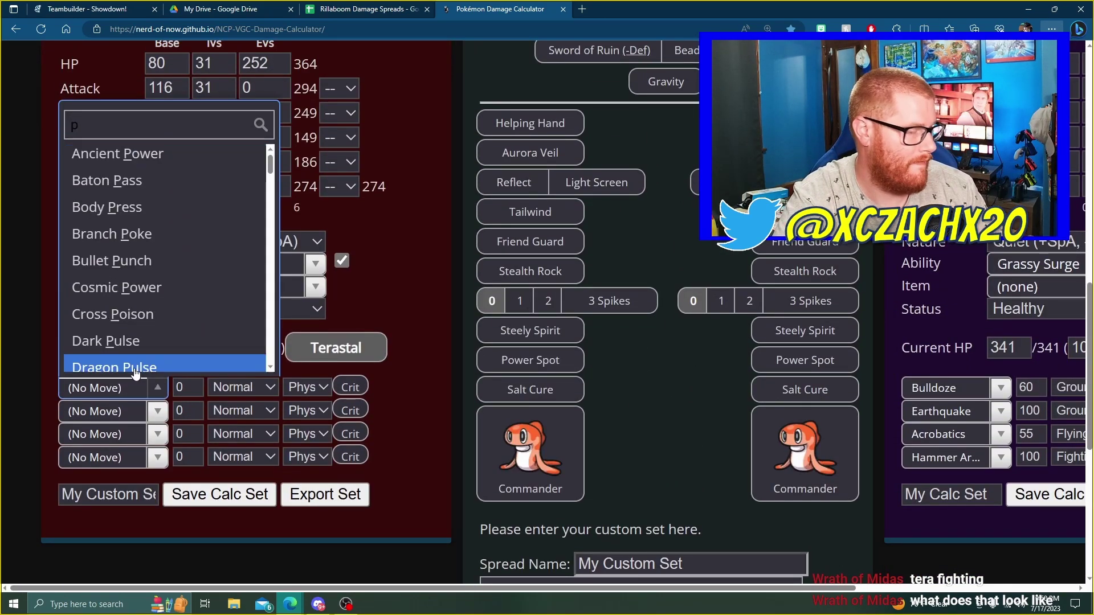
type("ry")
key("BackSpace")
key("BackSpace")
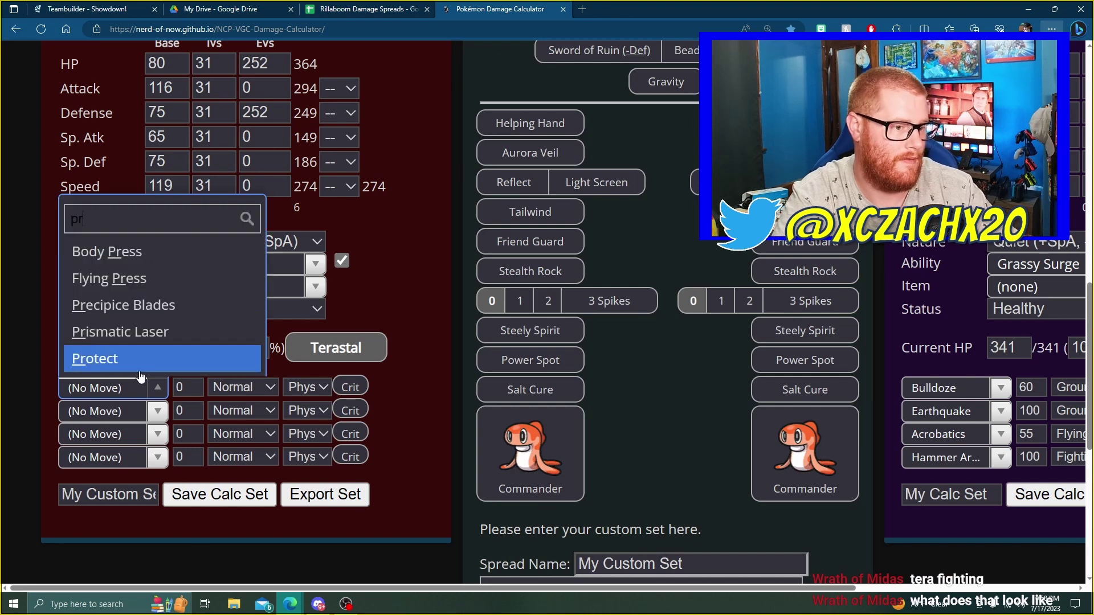
type("yro")
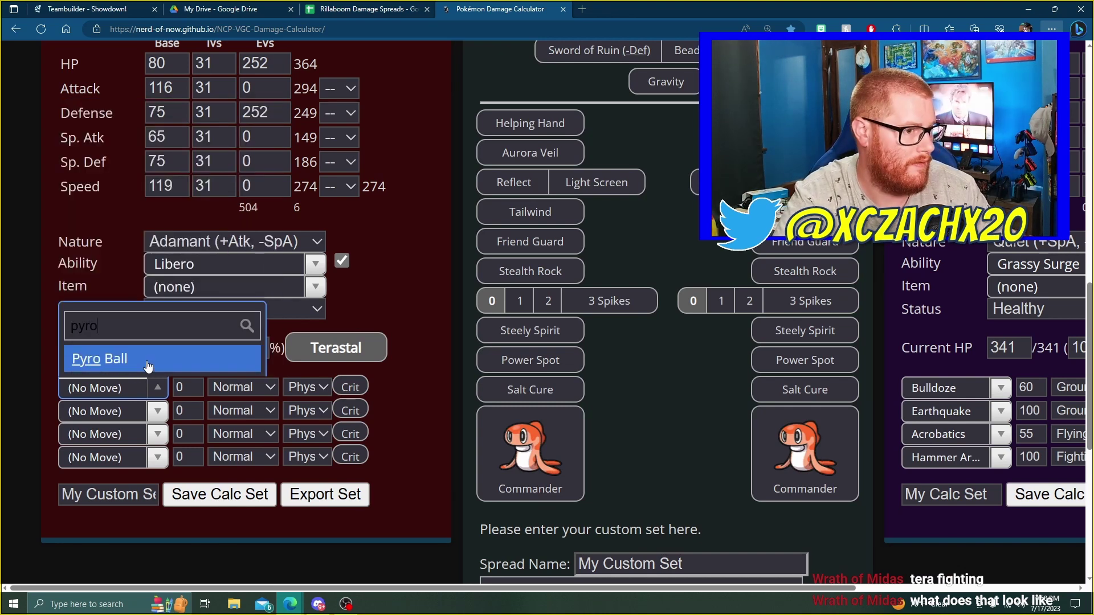
left_click(150, 365)
Set High Horsepower as Cinderace's second move and Bulk Up as its third.
left_click(121, 410)
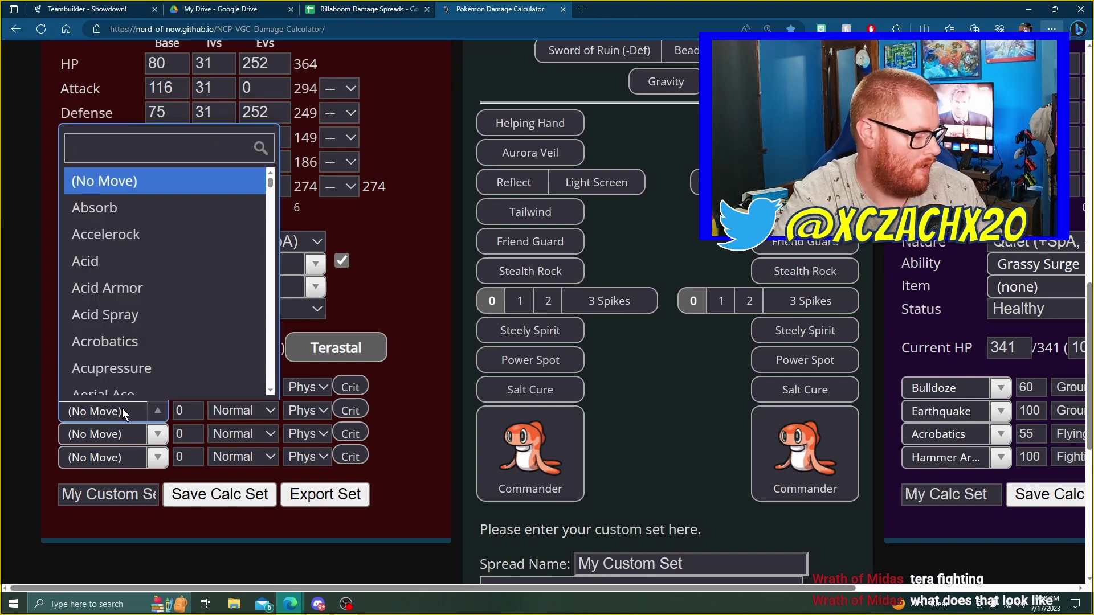
type("high")
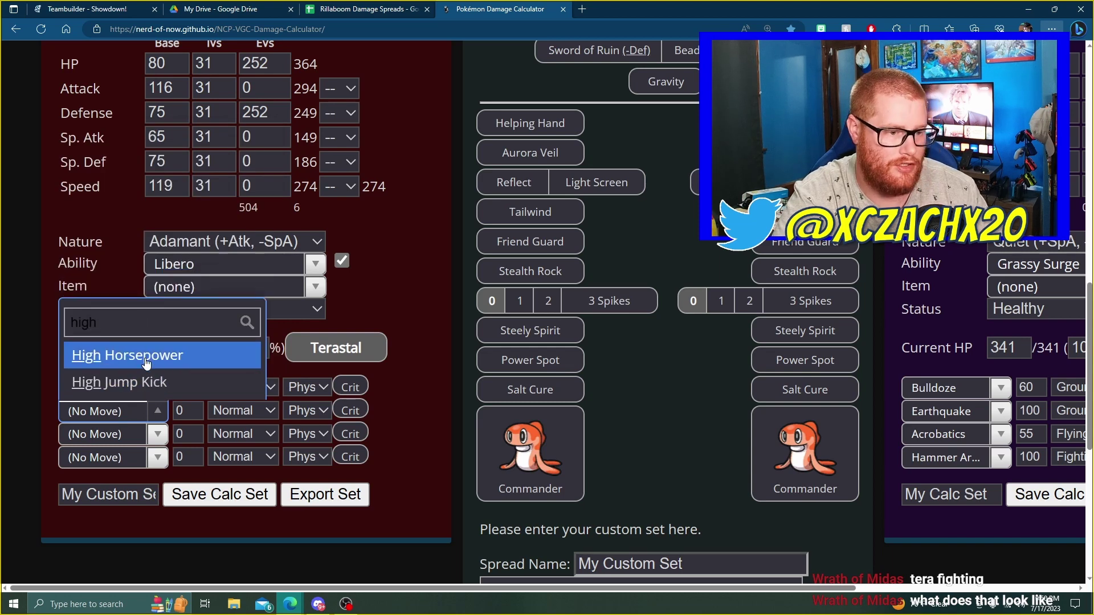
left_click(103, 355)
left_click(123, 429)
type("b")
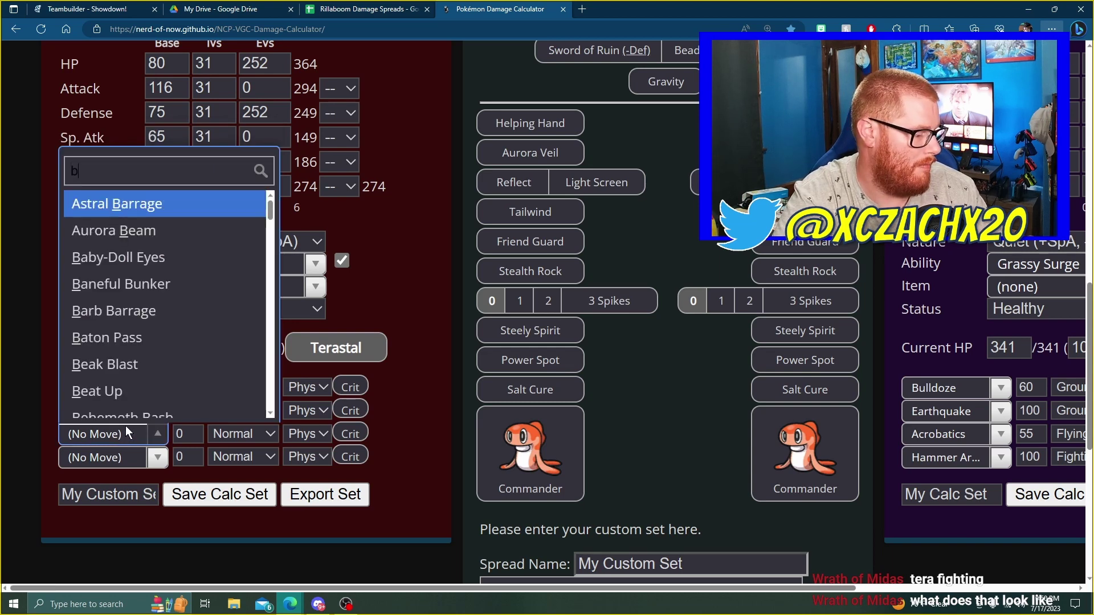
type("ulk")
key("Return")
Set Tera Blast as Cinderace's fourth move and review the damage its moves deal to Rillaboom.
left_click(132, 457)
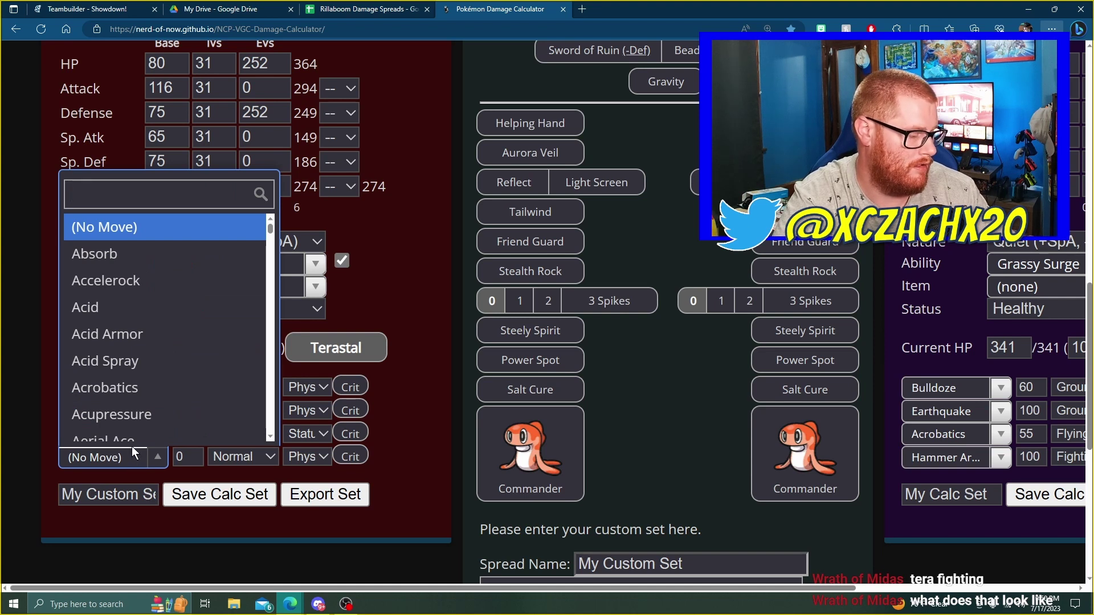
type("tera")
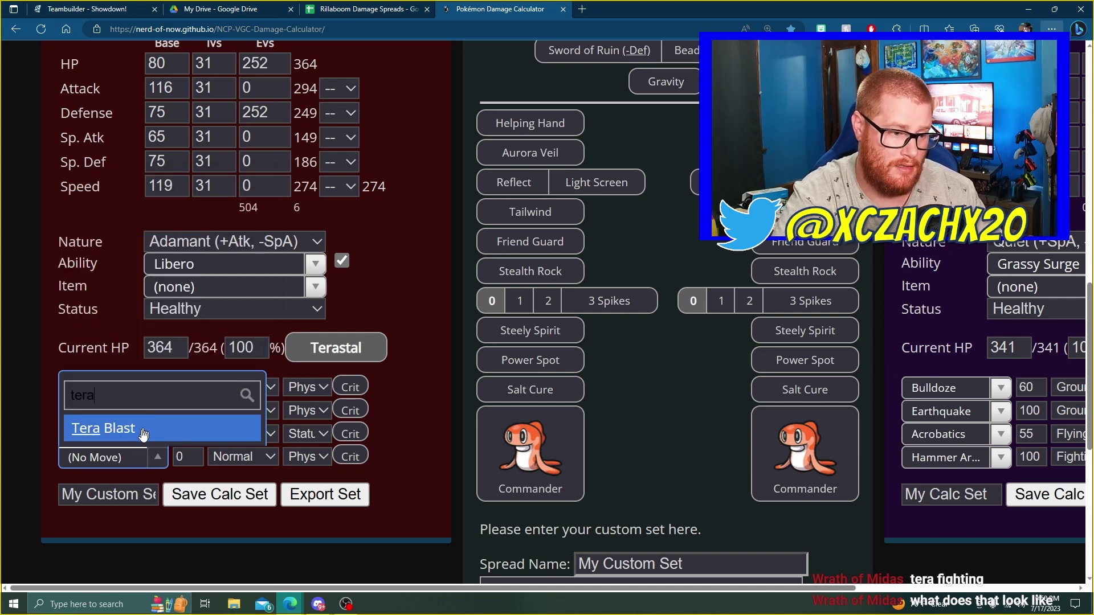
left_click(142, 435)
scroll(456, 390, "up", 1)
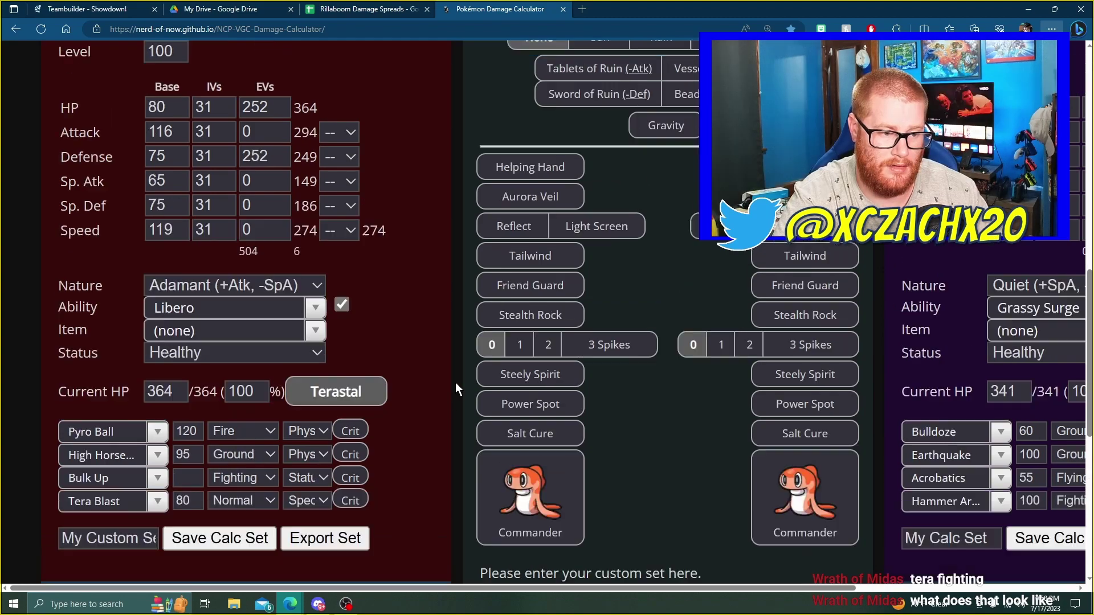
scroll(456, 389, "up", 9)
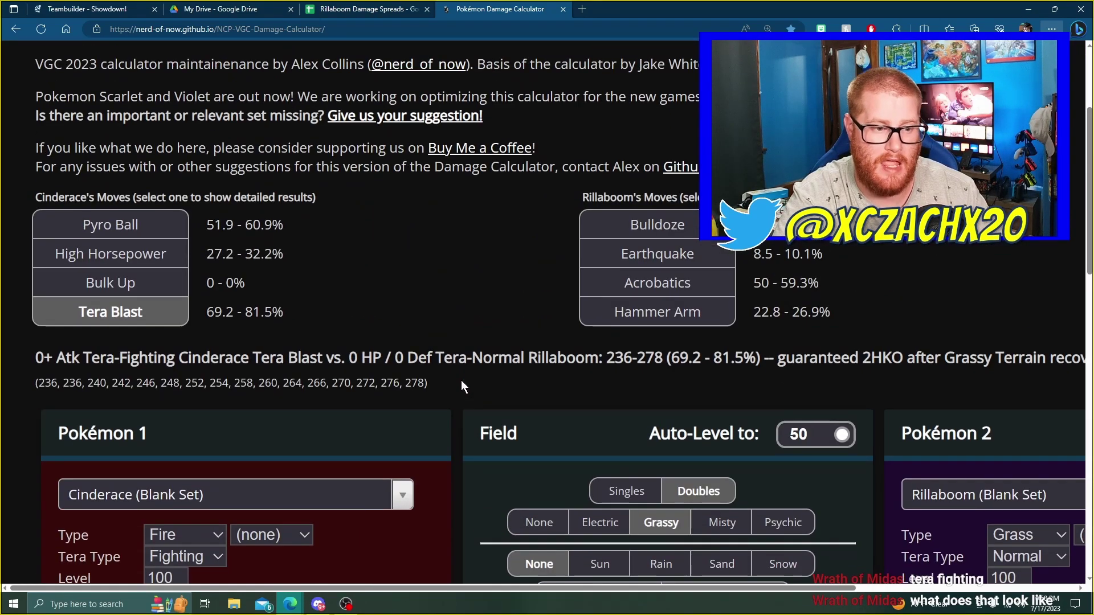
Replace Cinderace's second move with High Jump Kick and review the damage it deals to Rillaboom.
scroll(310, 309, "down", 4)
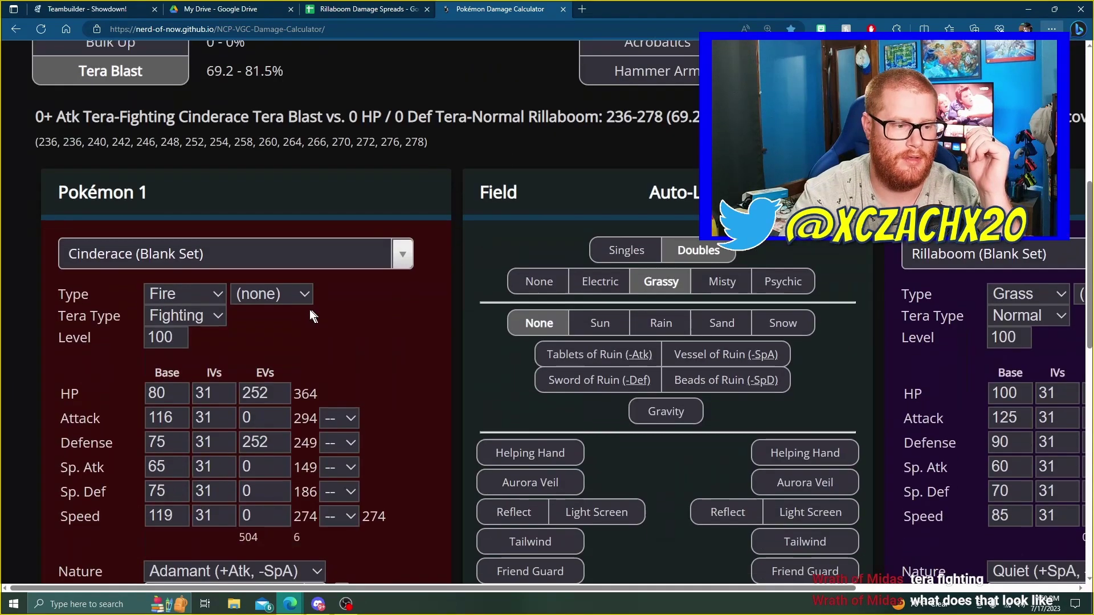
scroll(311, 316, "down", 4)
left_click(128, 493)
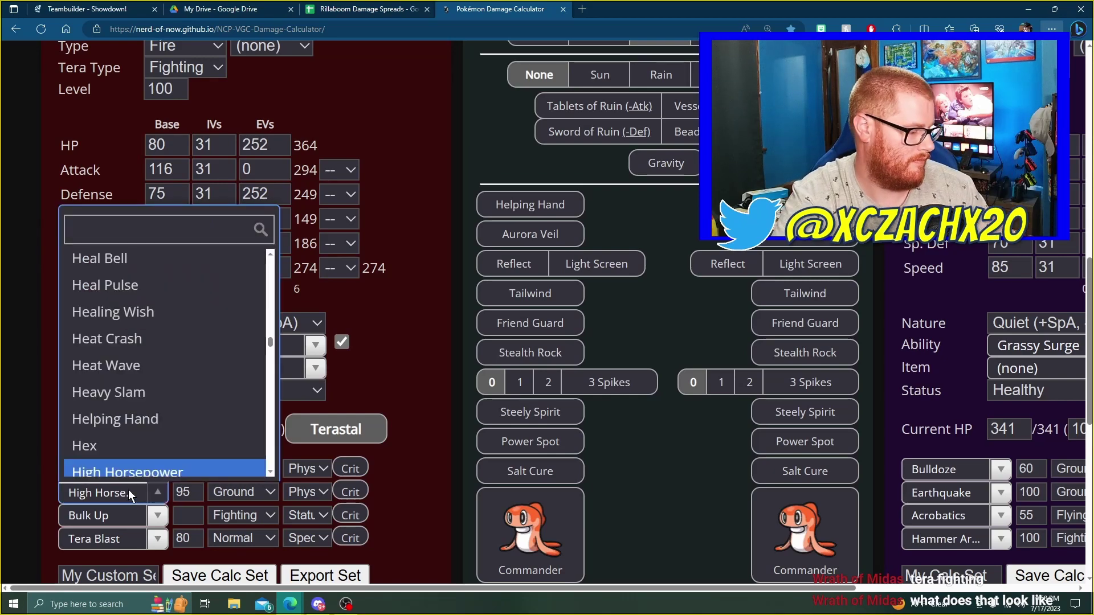
type("high")
left_click(141, 475)
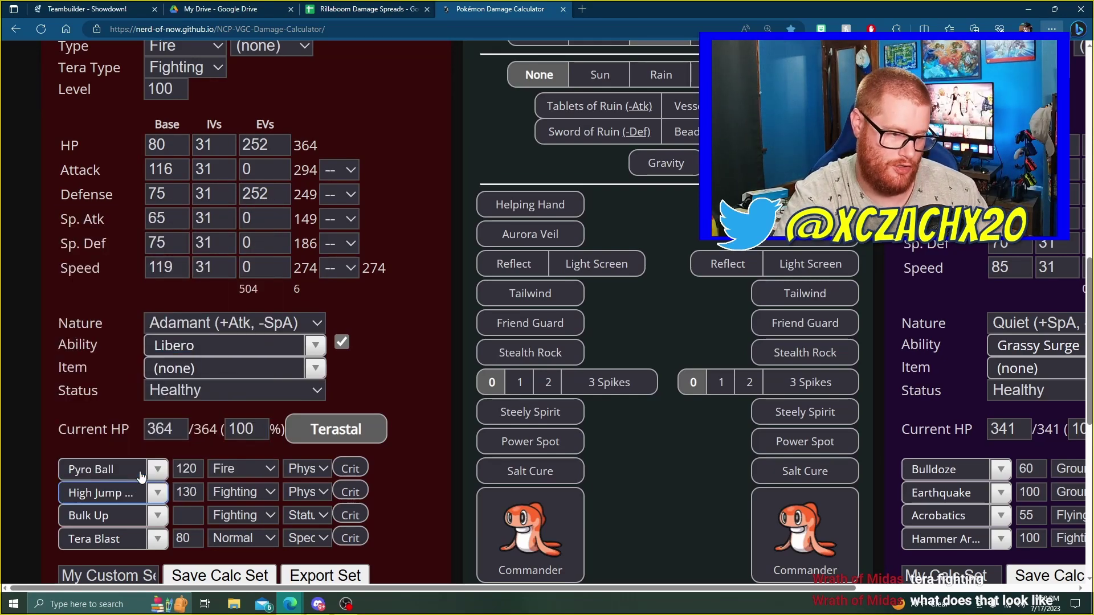
scroll(423, 380, "up", 8)
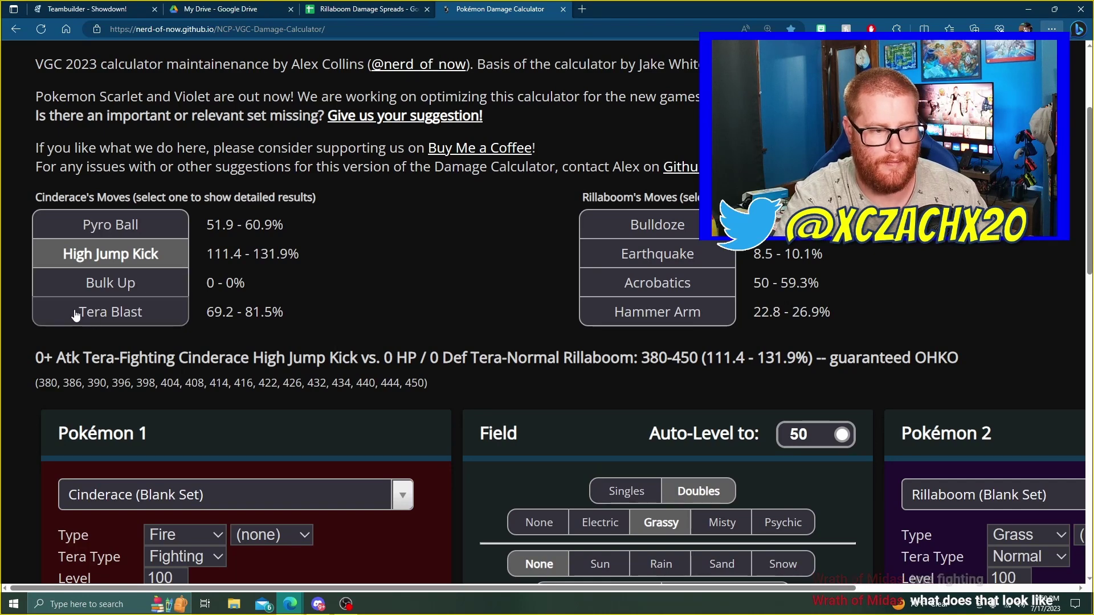
scroll(75, 315, "down", 2)
scroll(365, 418, "up", 2)
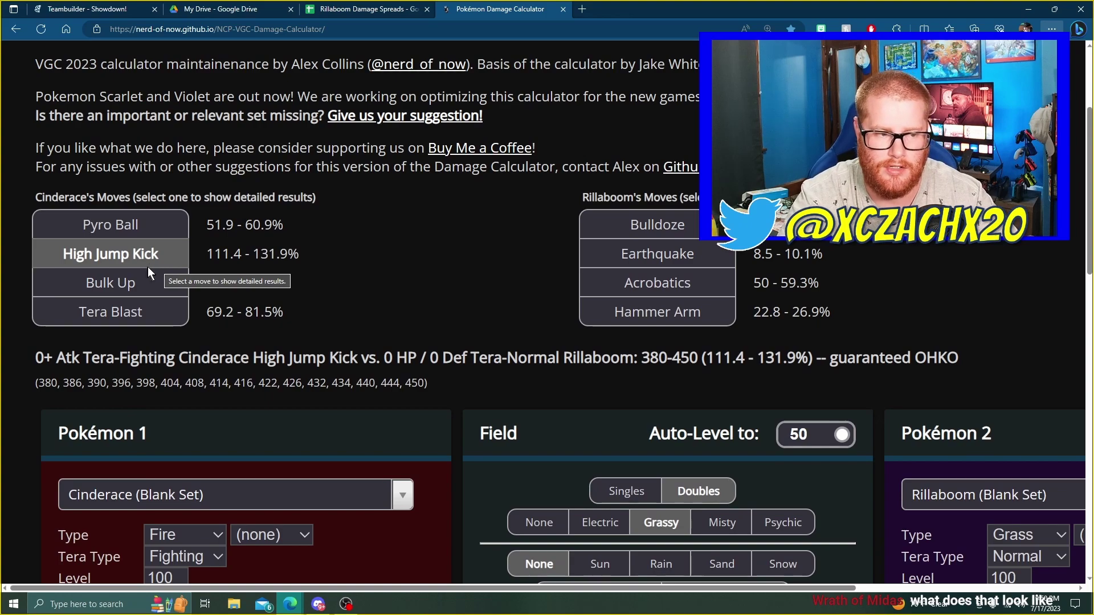
scroll(501, 279, "down", 8)
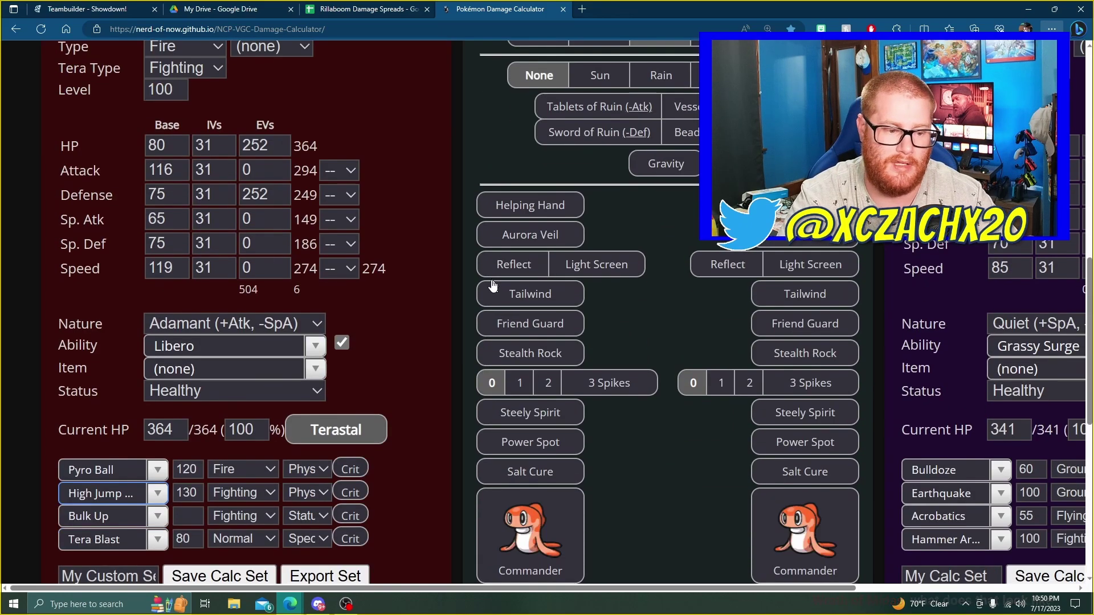
scroll(494, 285, "down", 5)
scroll(377, 292, "up", 7)
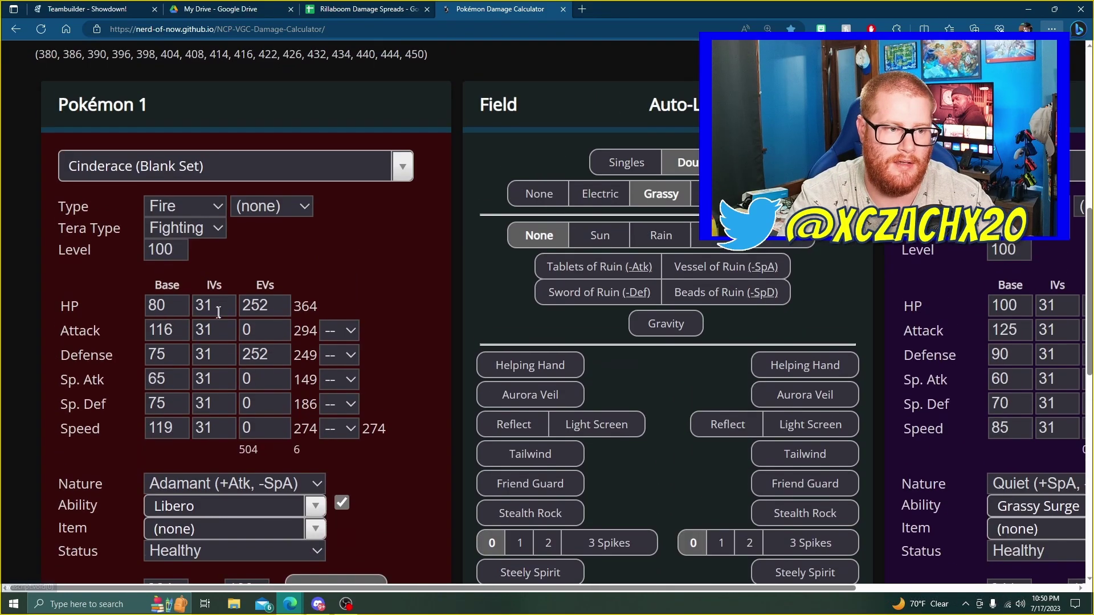
scroll(218, 313, "up", 5)
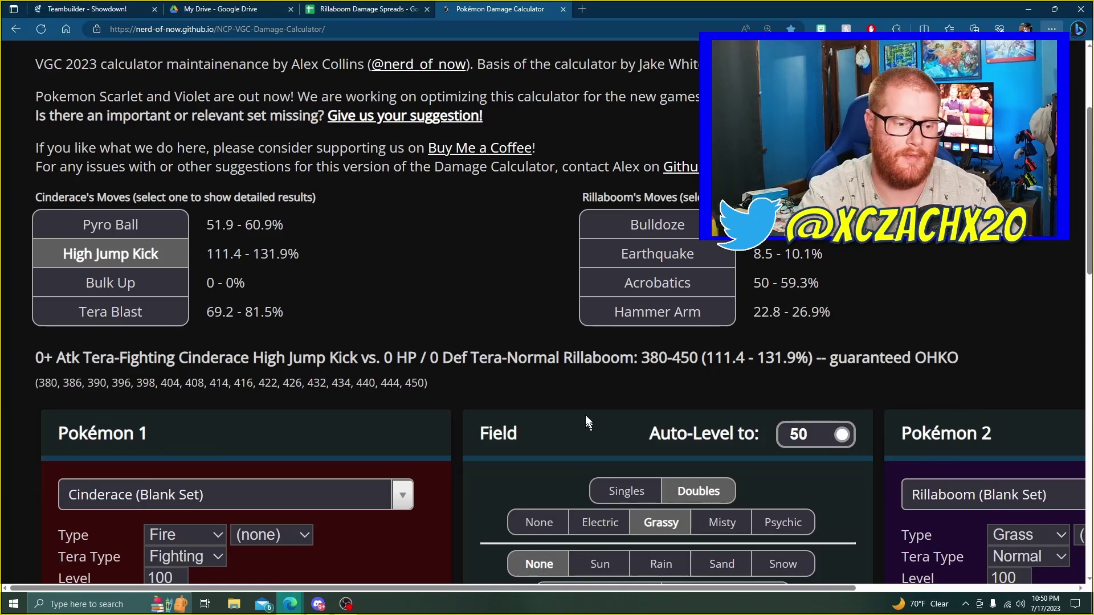
Set Stomping Tantrum as Rillaboom's fourth move and check the damage it deals to Cinderace.
scroll(439, 327, "down", 1)
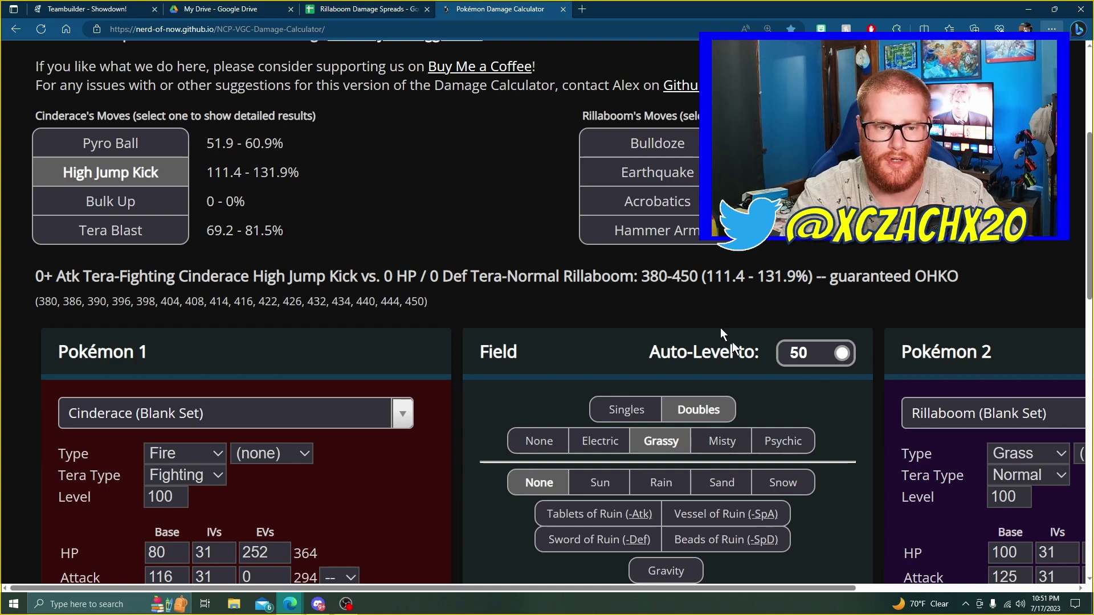
scroll(790, 336, "down", 7)
left_click(947, 539)
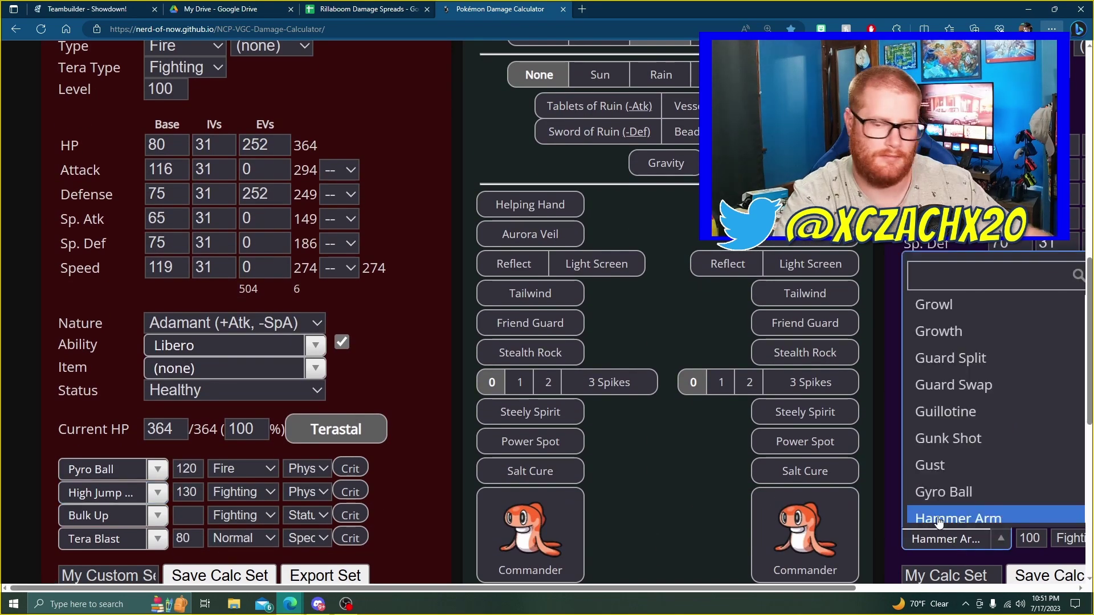
type("s")
scroll(927, 507, "down", 2)
type("tomp")
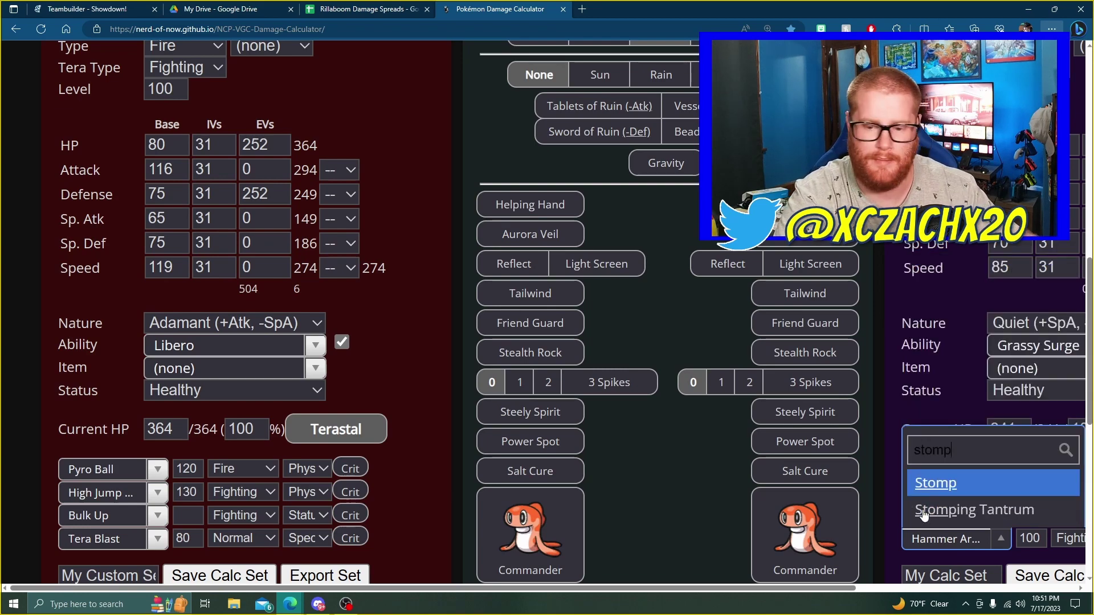
left_click(927, 509)
scroll(923, 496, "up", 10)
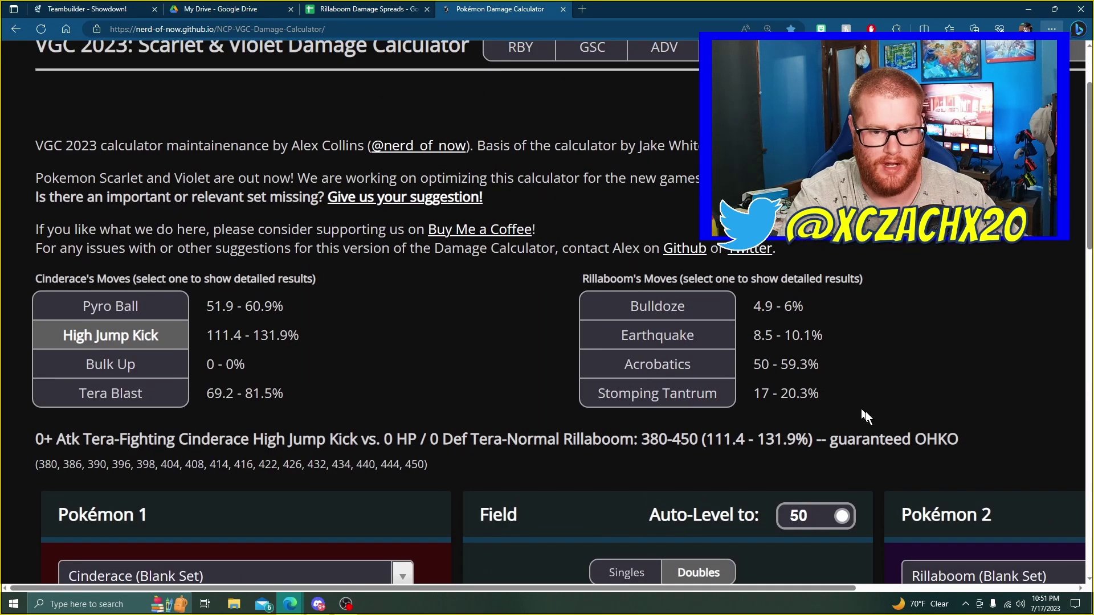
Turn off Cinderace's Terastallization and compare the damage it takes from Rillaboom's Stomping Tantrum and Acrobatics.
scroll(626, 413, "down", 8)
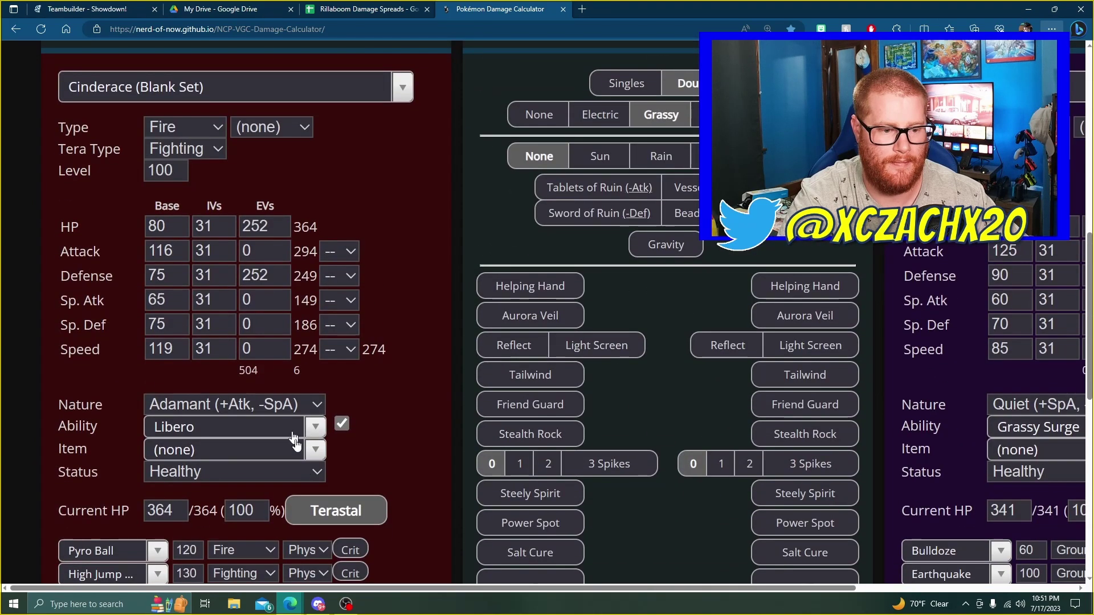
scroll(373, 454, "up", 4)
scroll(471, 409, "up", 4)
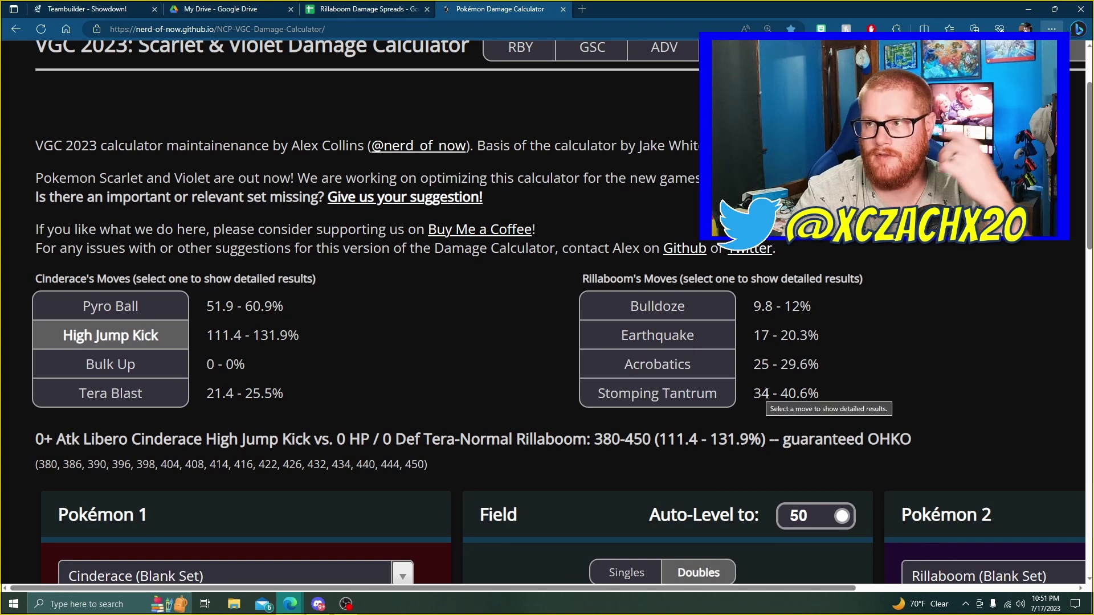
left_click_drag(751, 394, 833, 398)
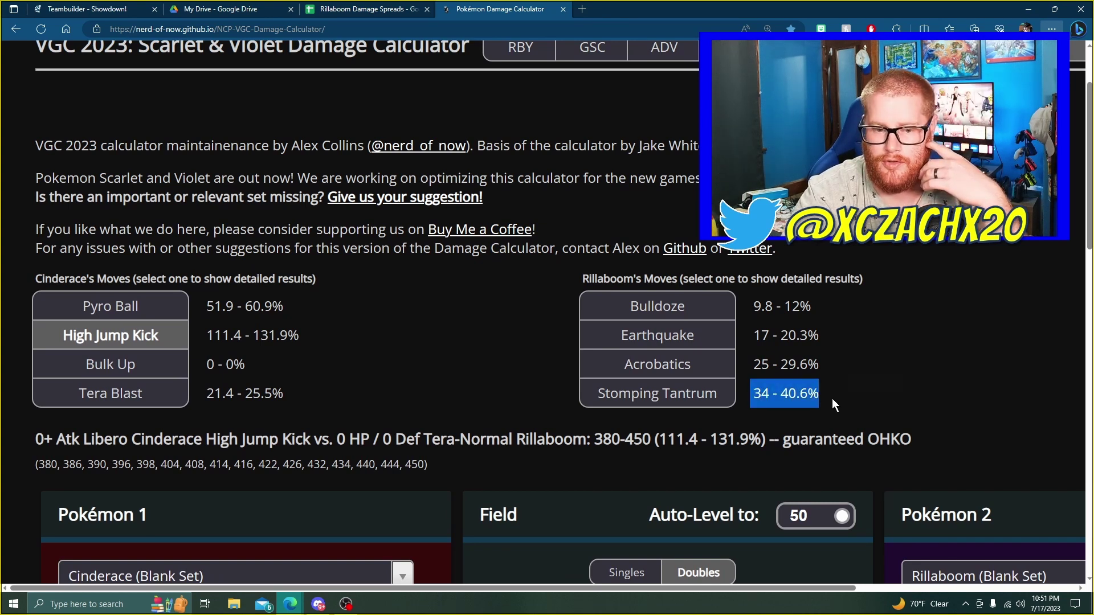
left_click_drag(754, 395, 794, 400)
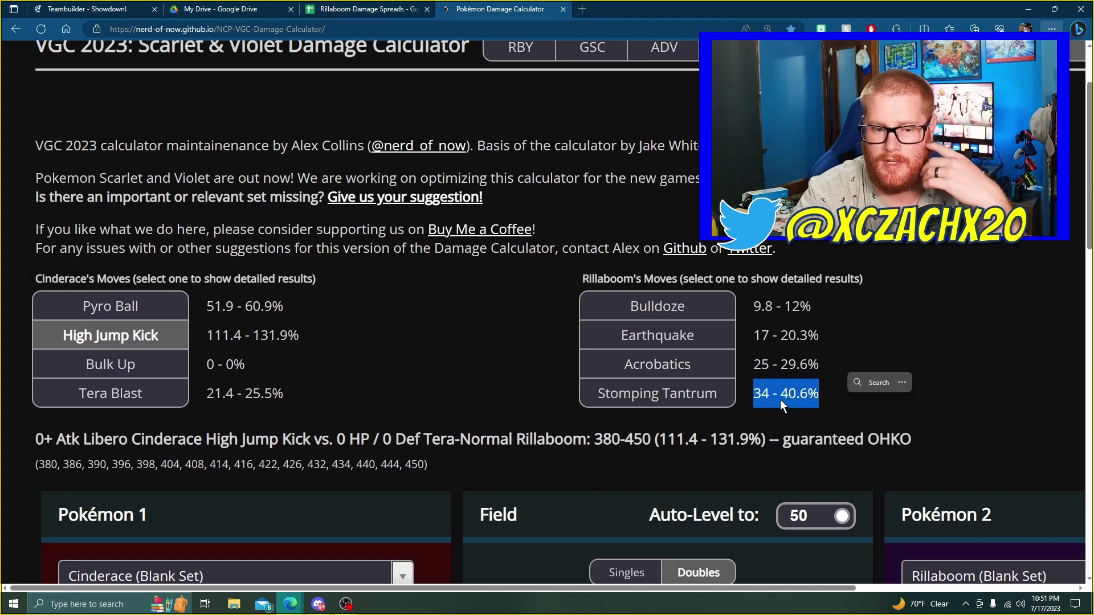
left_click_drag(753, 367, 820, 371)
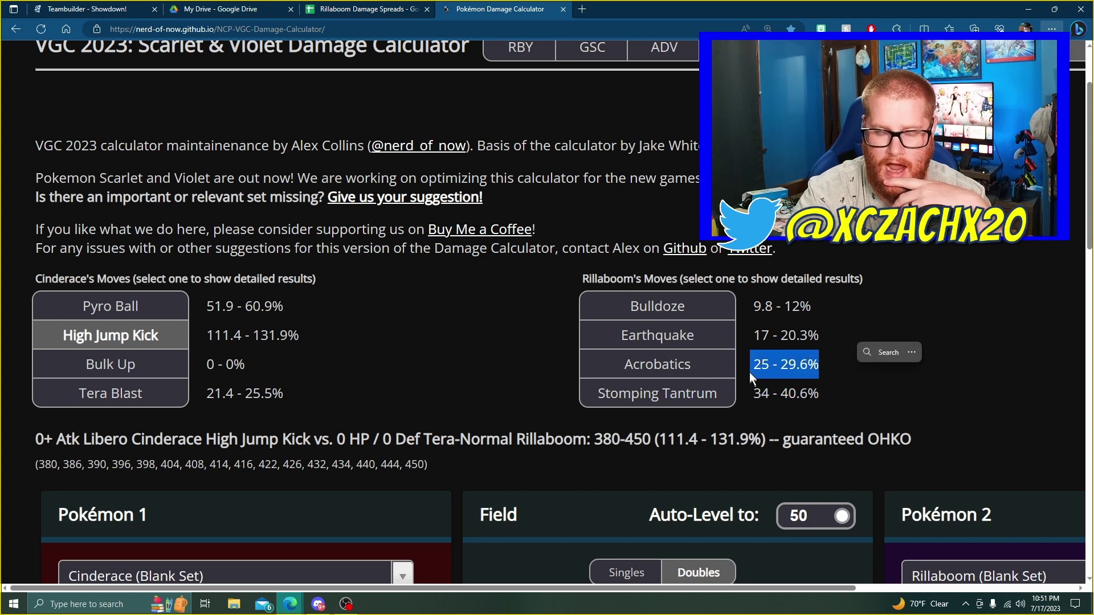
left_click(756, 368)
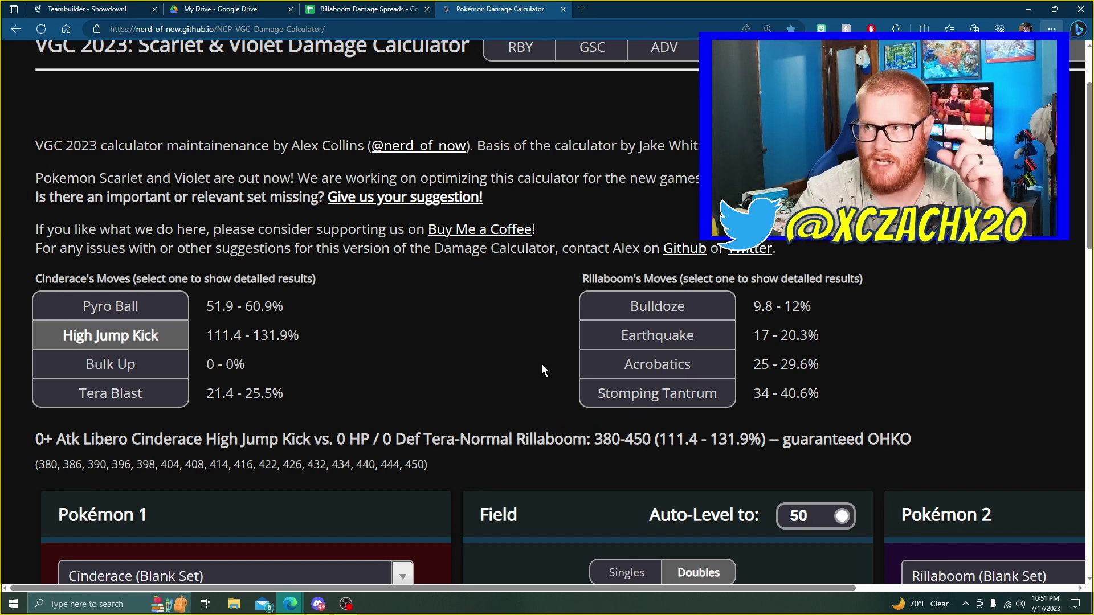
scroll(483, 373, "down", 2)
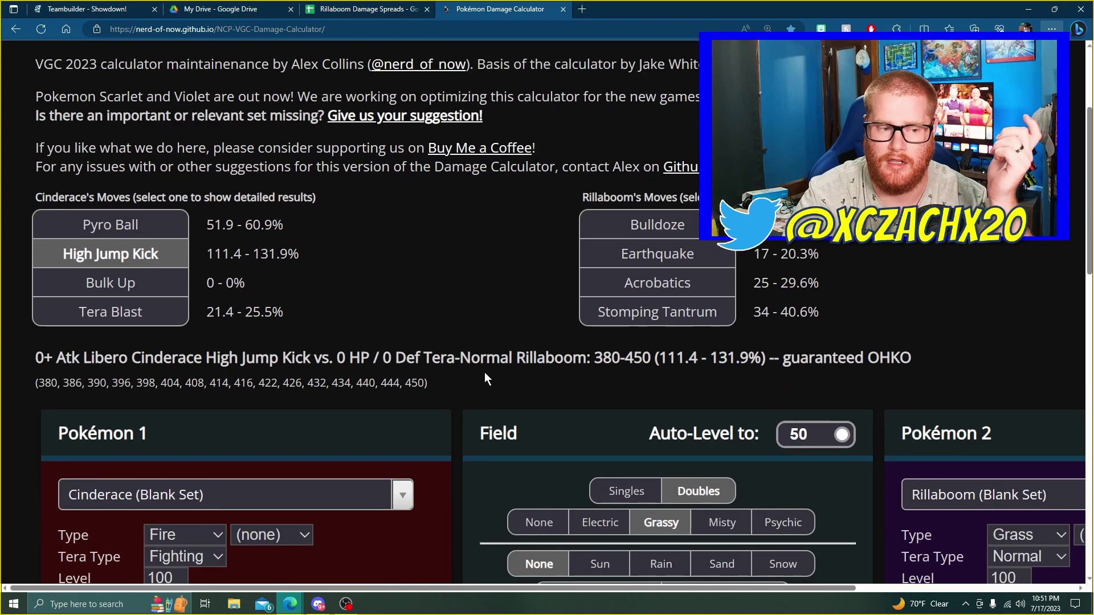
scroll(486, 370, "up", 2)
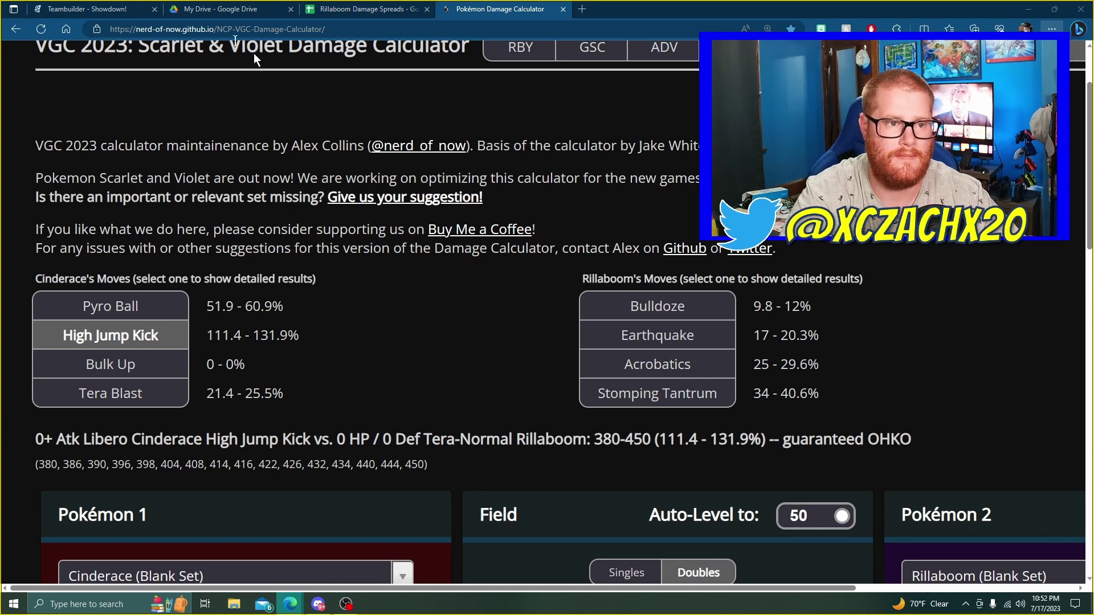
Switch to Showdown, delete Cinderace from the 7 Star Rillaboom team and upload the team to PokePaste.
left_click(104, 10)
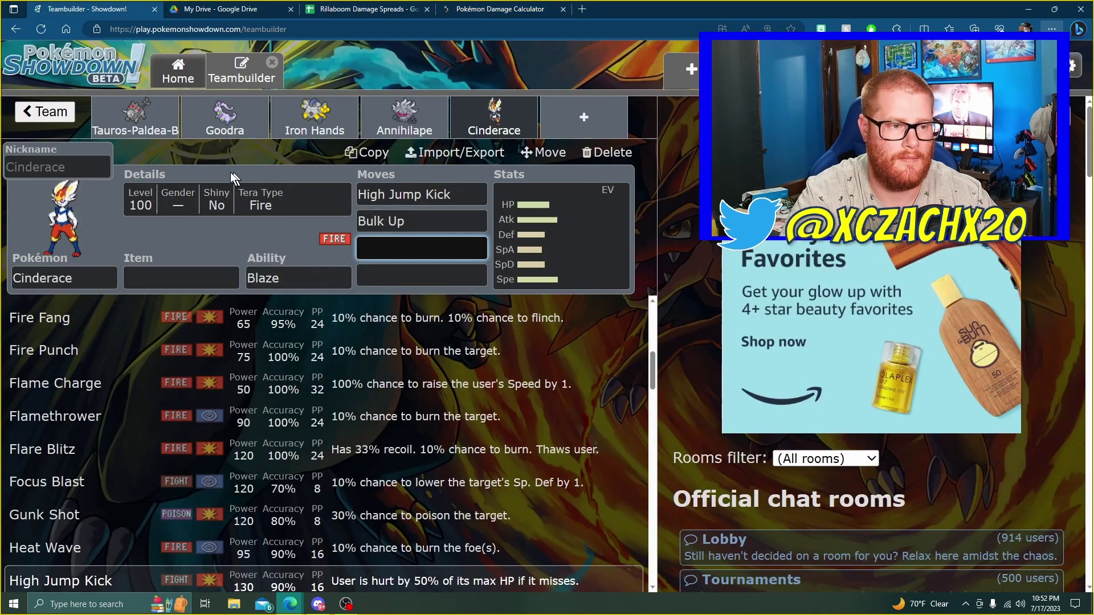
left_click(605, 153)
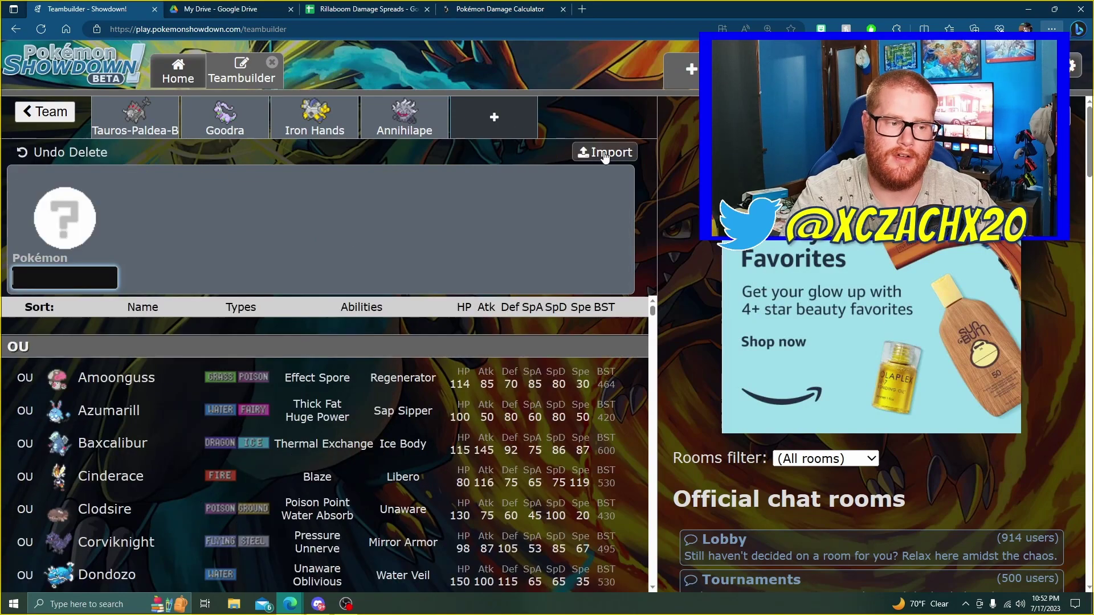
left_click(45, 112)
scroll(335, 281, "down", 5)
scroll(335, 281, "down", 10)
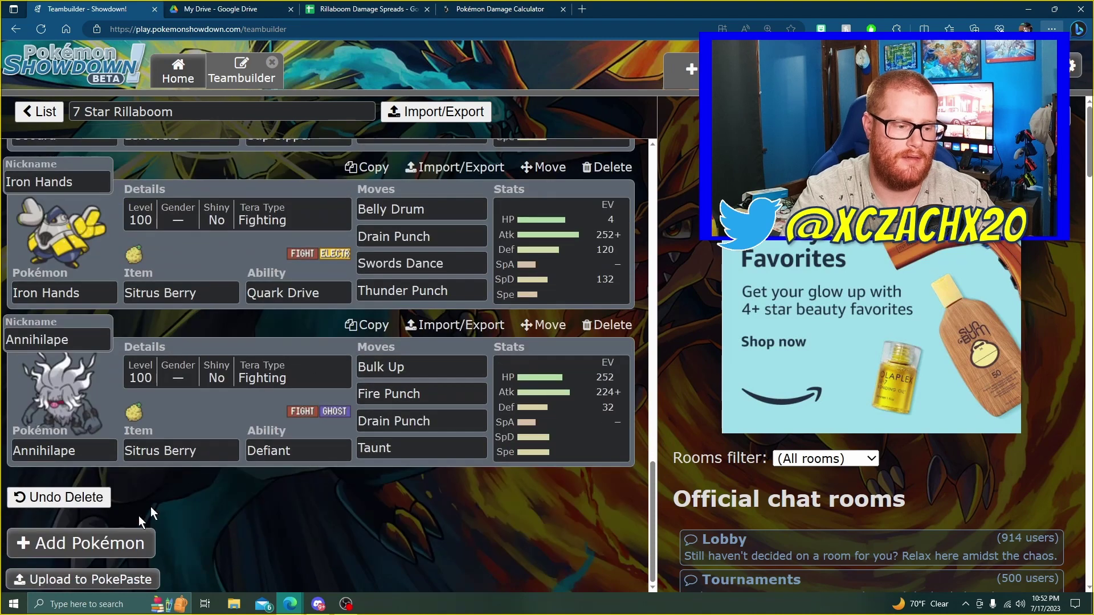
left_click(108, 576)
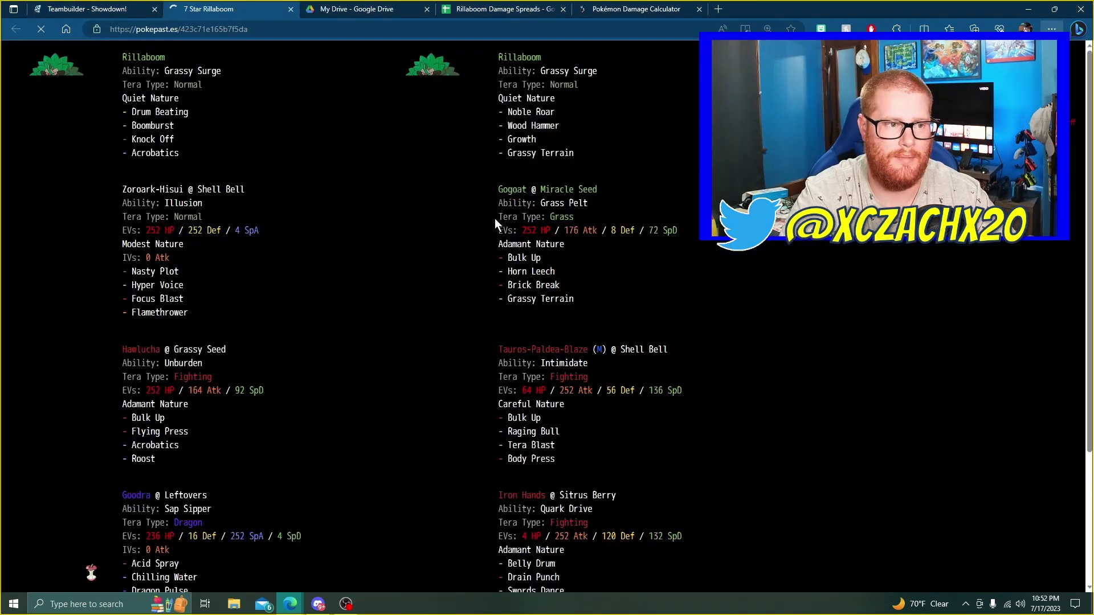
Copy the web address of the 7 Star Rillaboom paste and look over its counter sets.
scroll(492, 217, "down", 4)
scroll(491, 216, "up", 4)
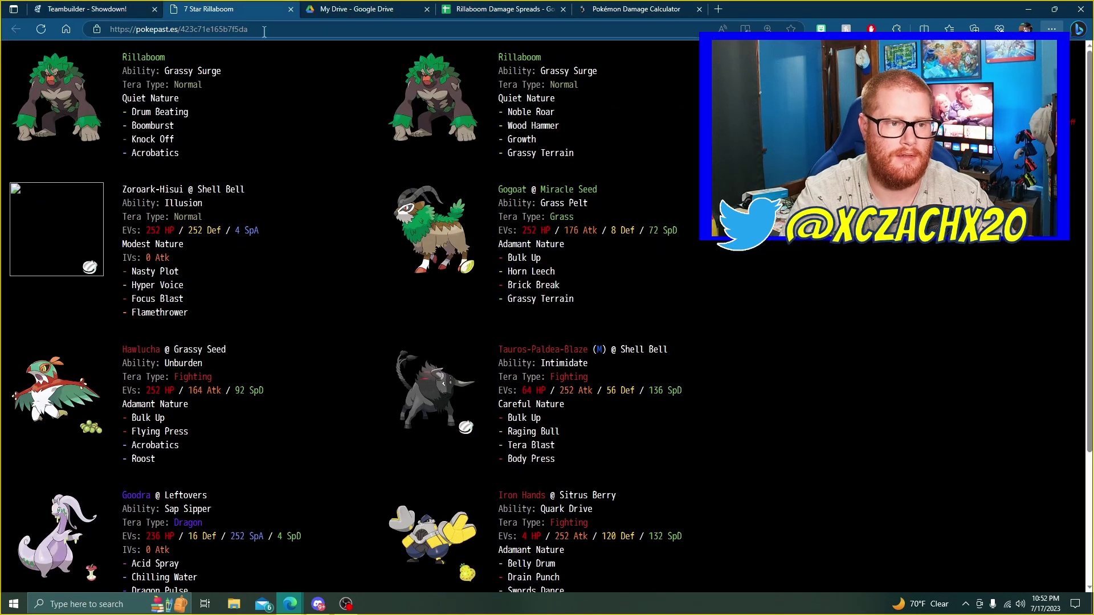
left_click(215, 27)
right_click(214, 27)
left_click(264, 143)
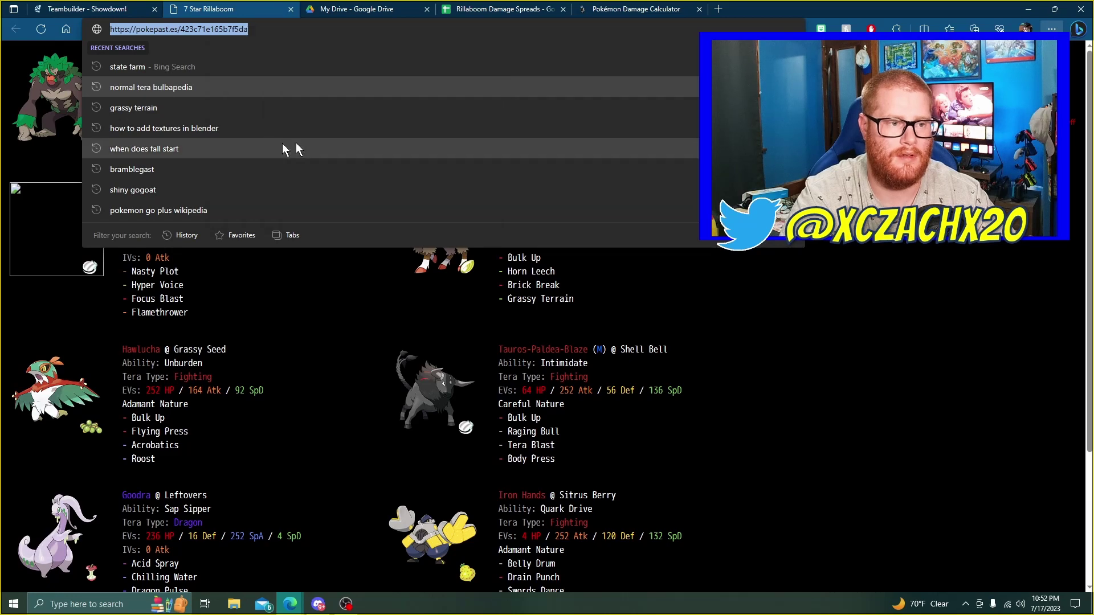
left_click(762, 394)
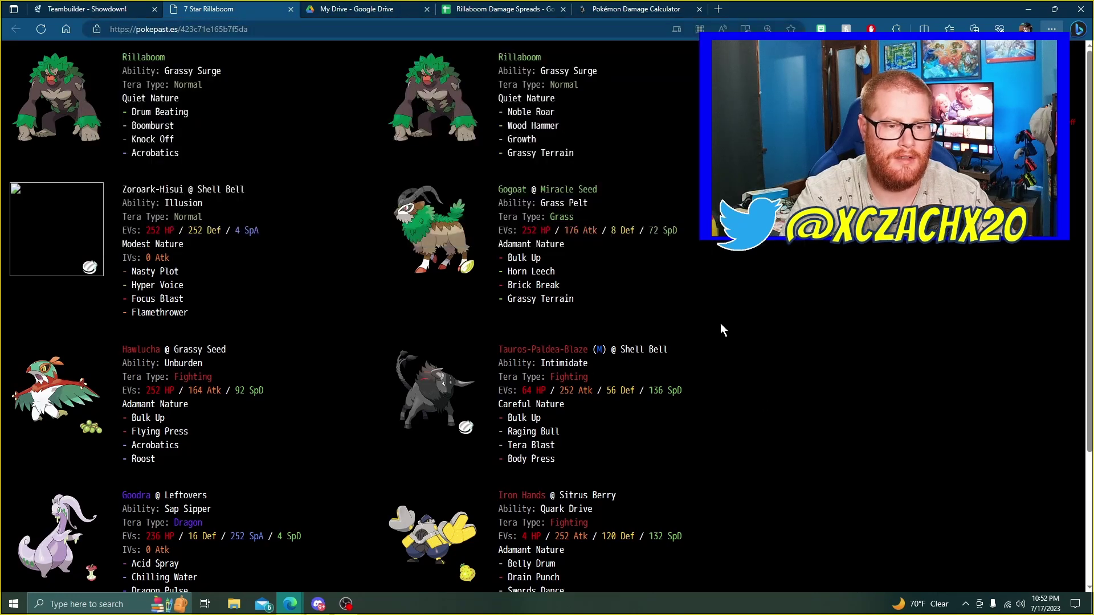
scroll(721, 323, "down", 3)
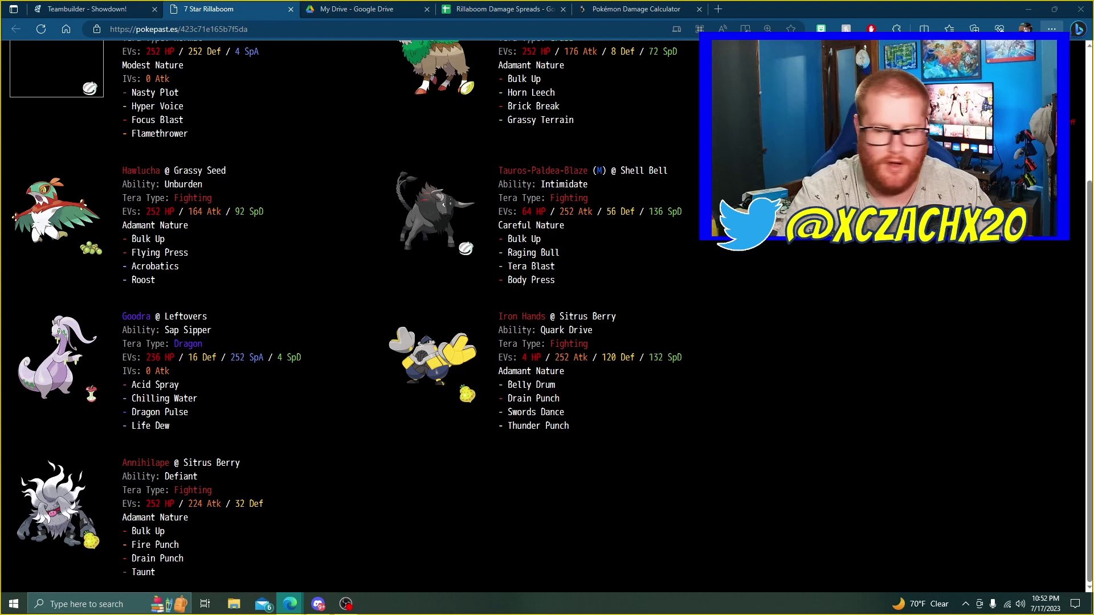
Switch to the Rillaboom Damage Spreads spreadsheet and look through the H-Zoroark, OG, Gogoat and Hawlucha sheets.
left_click(491, 10)
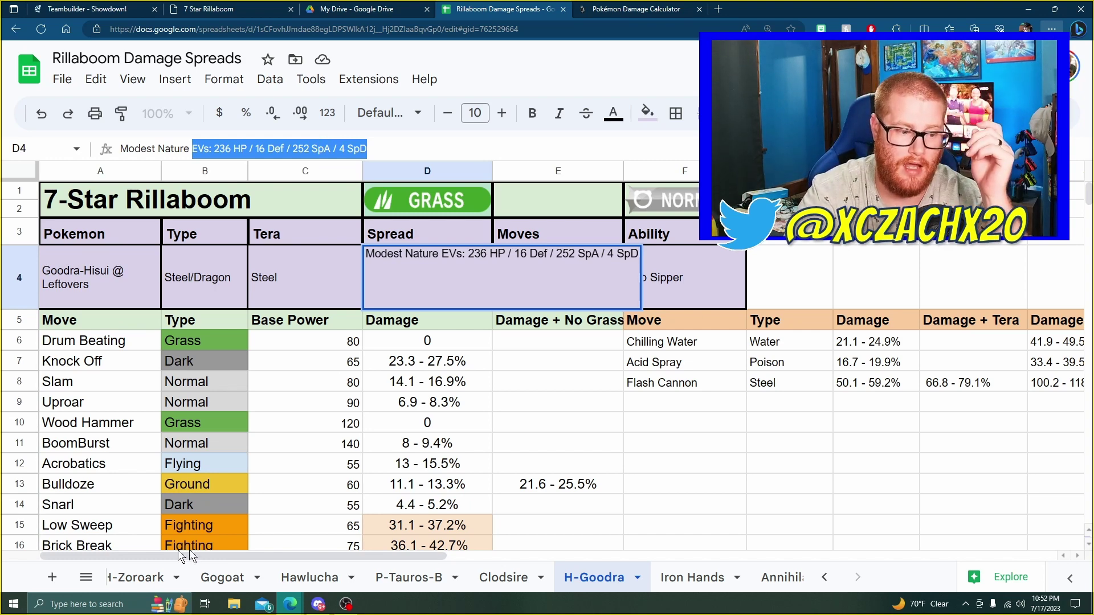
left_click(137, 577)
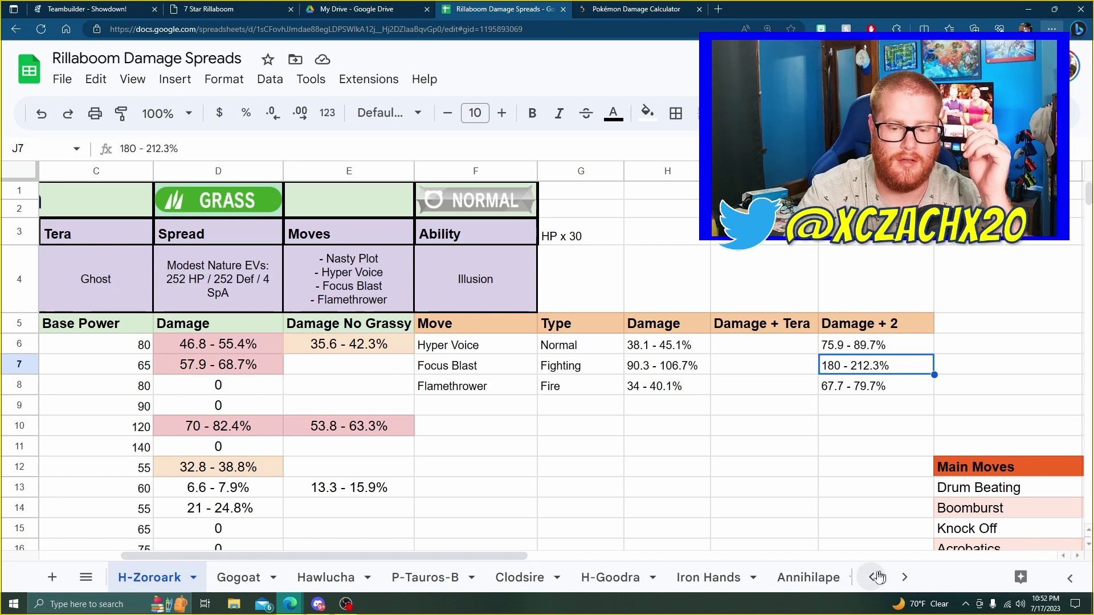
scroll(129, 573, "up", 1)
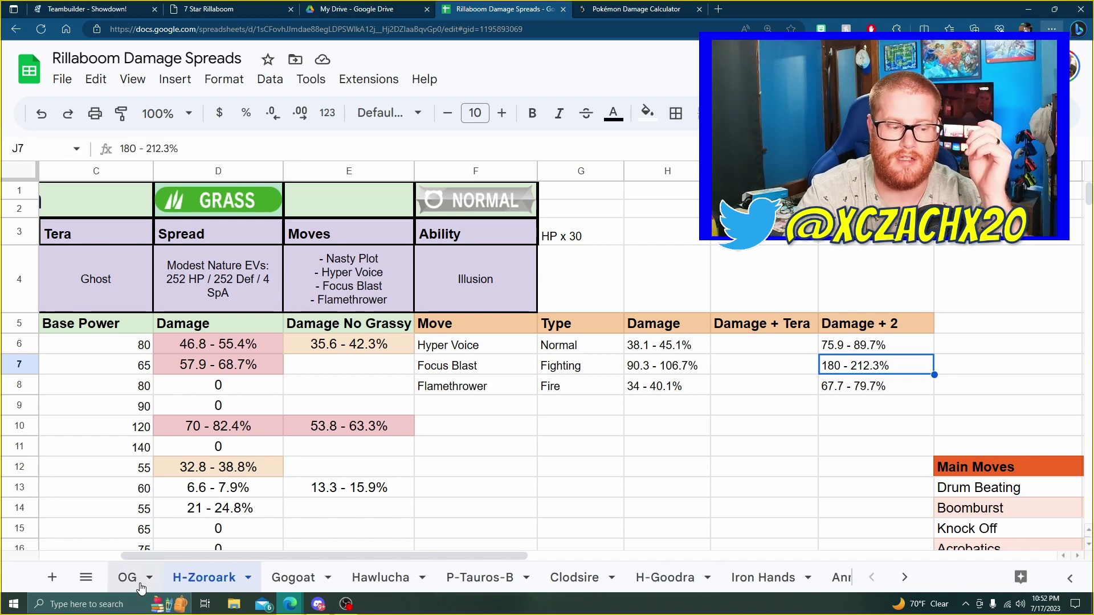
left_click(137, 581)
scroll(193, 399, "up", 2)
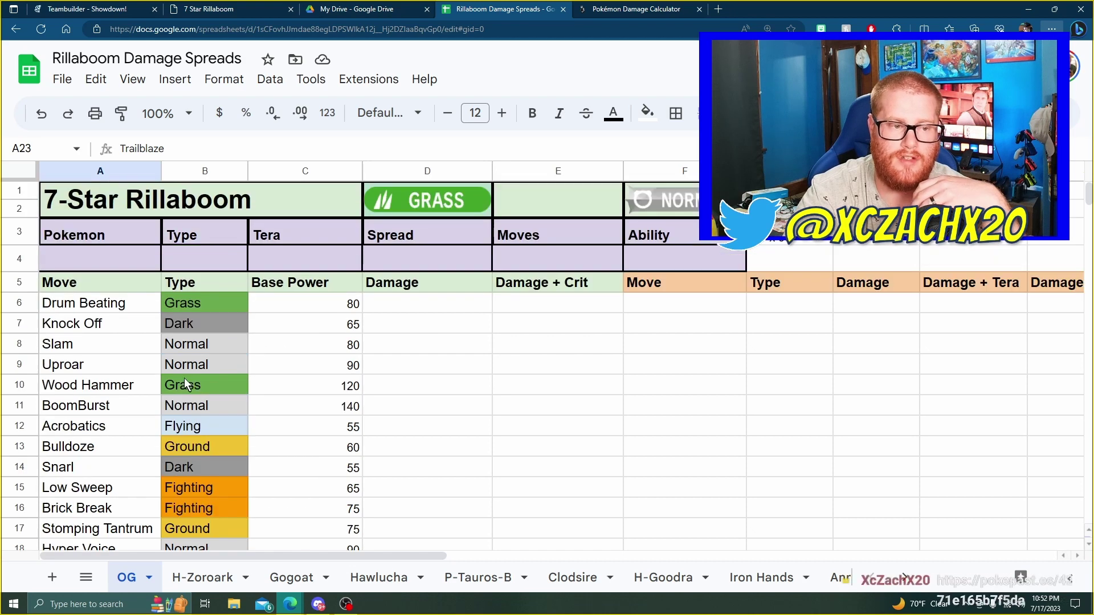
scroll(173, 285, "down", 3)
right_click(131, 581)
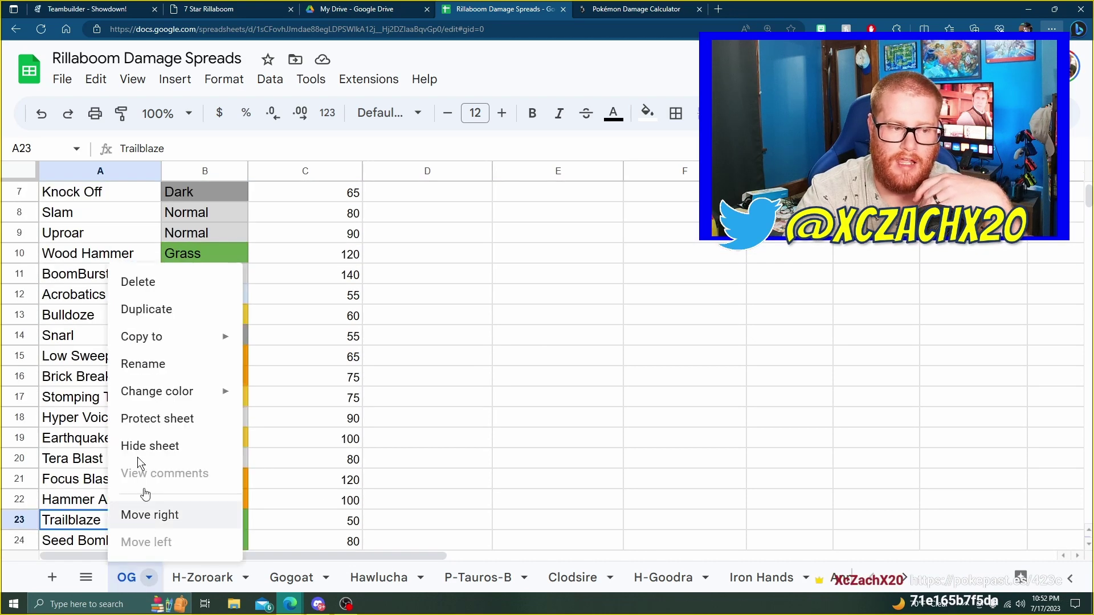
scroll(443, 515, "up", 2)
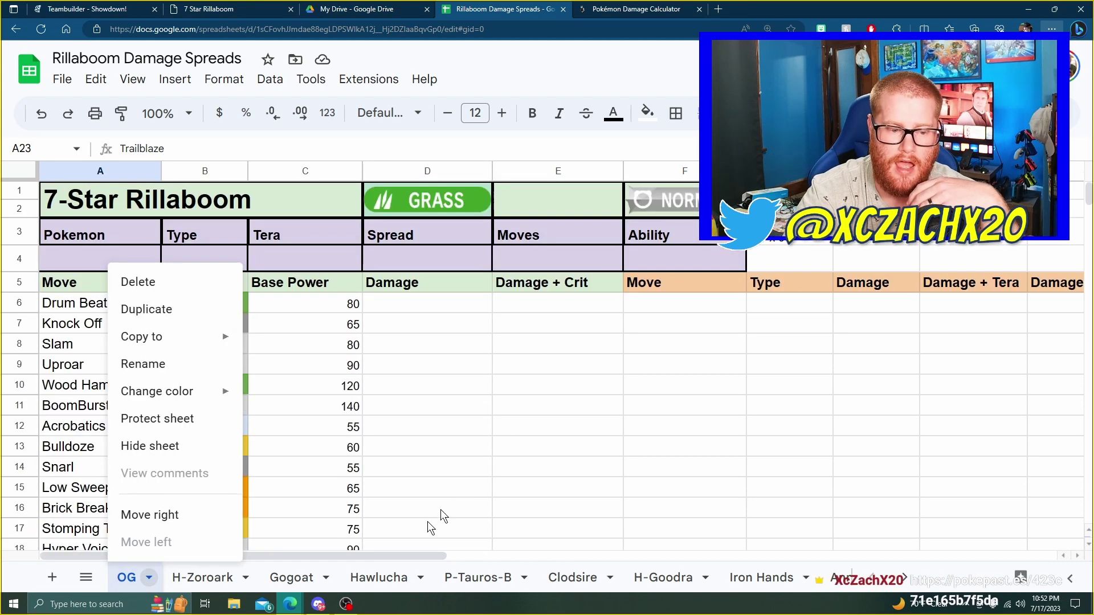
left_click(220, 579)
left_click(292, 577)
left_click(365, 578)
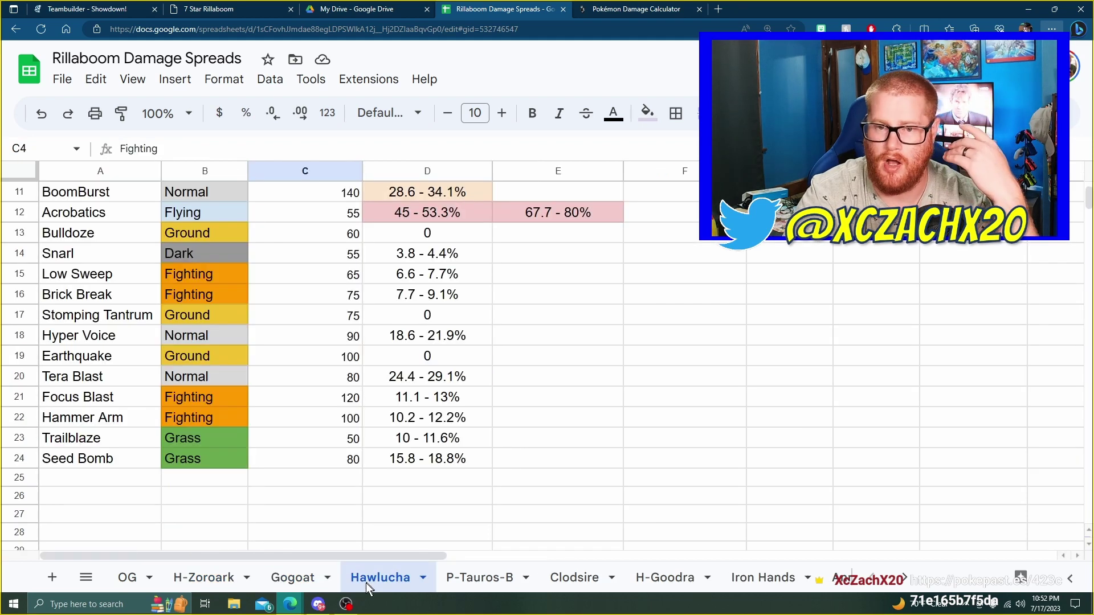
Add the PokePaste link "7 Star Rillaboom (pokepast.es)" to cell G1 of the OG sheet.
scroll(395, 412, "up", 4)
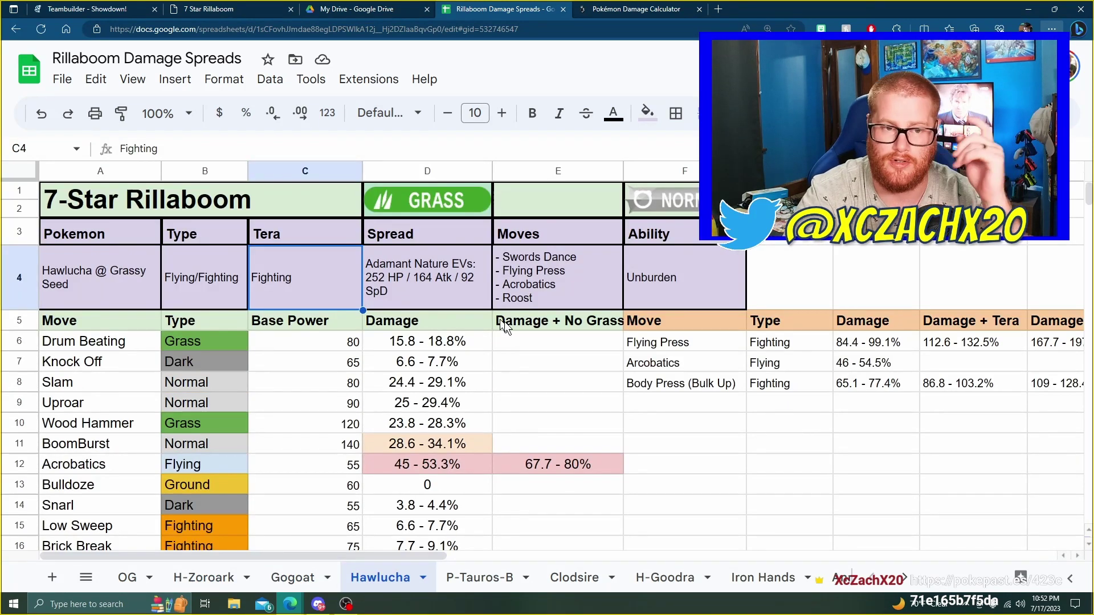
scroll(498, 297, "down", 3)
left_click(125, 579)
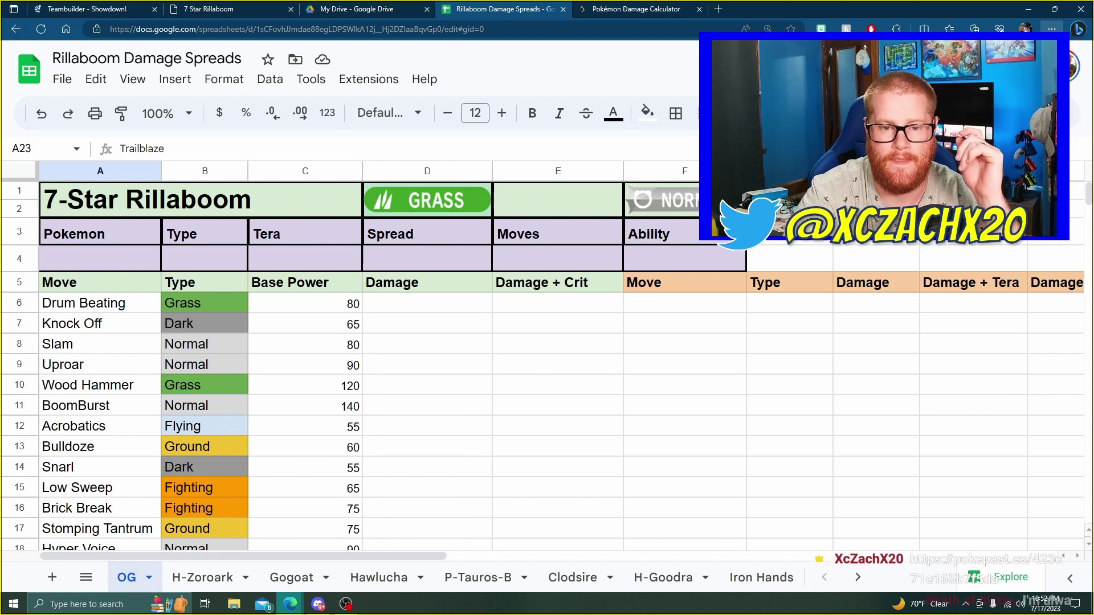
left_click(789, 191)
type("7 Star Rillaboom (pokepast.es)")
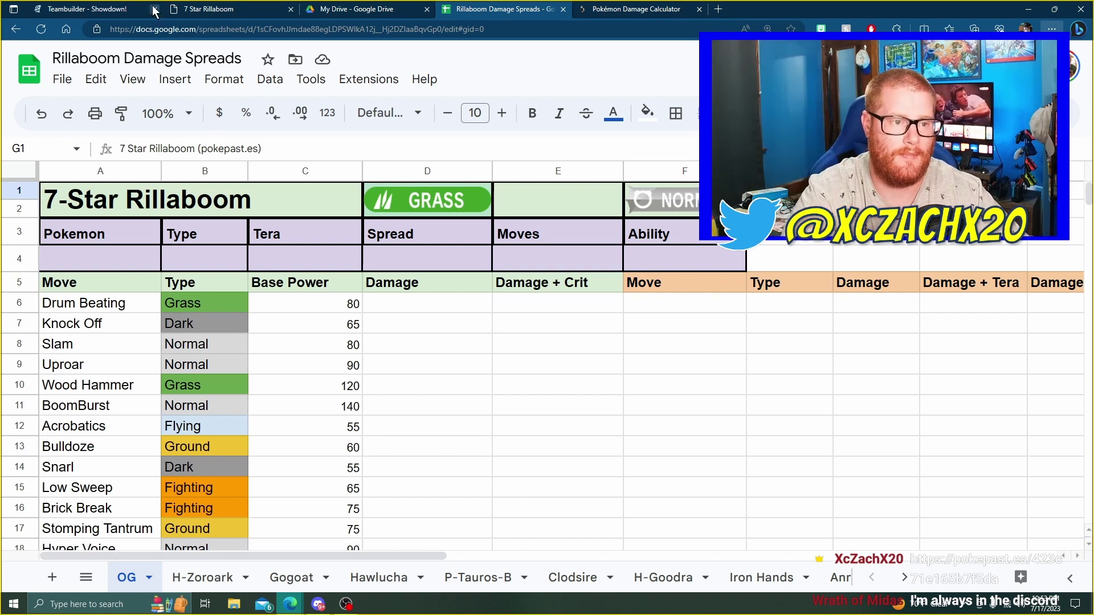
Switch to the 7 Star Rillaboom paste and review the Rillaboom movesets and all the counter sets from Zoroark-Hisui to Annihilape.
left_click(221, 9)
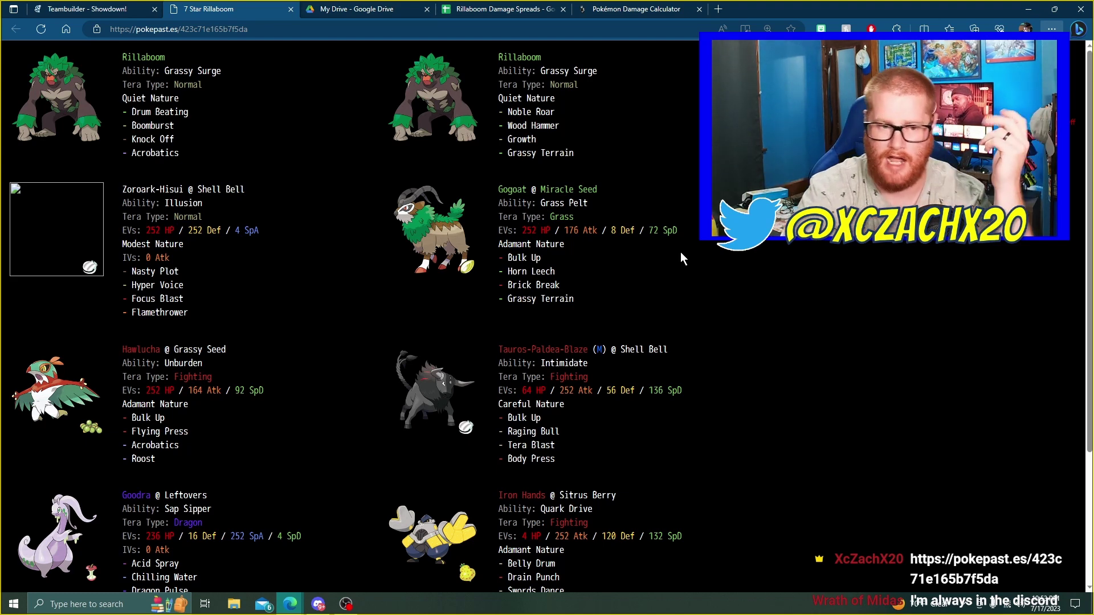
scroll(686, 308, "down", 2)
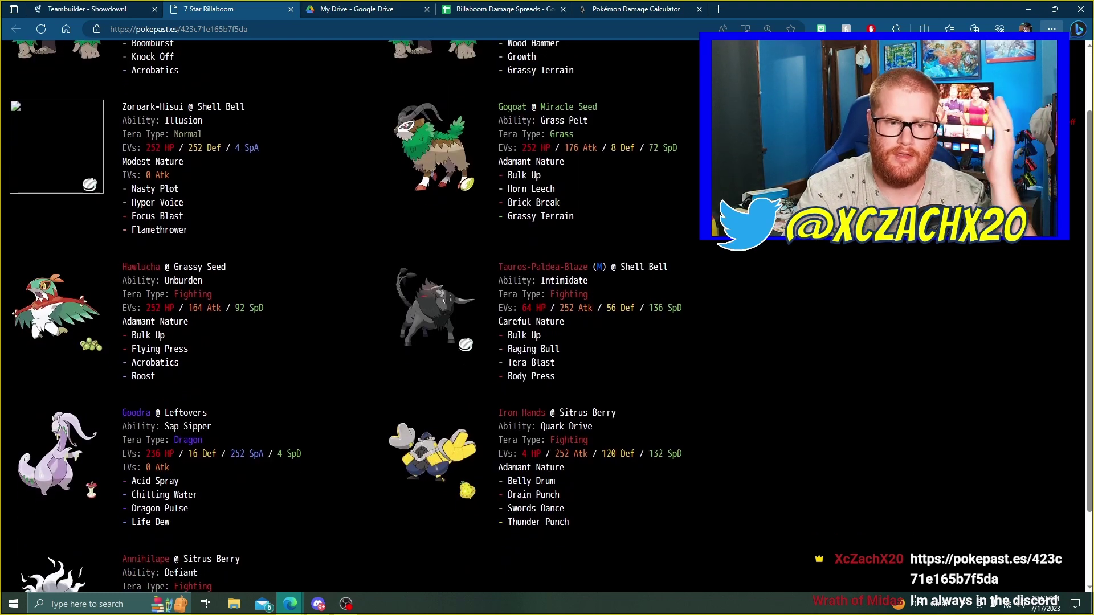
scroll(684, 318, "down", 2)
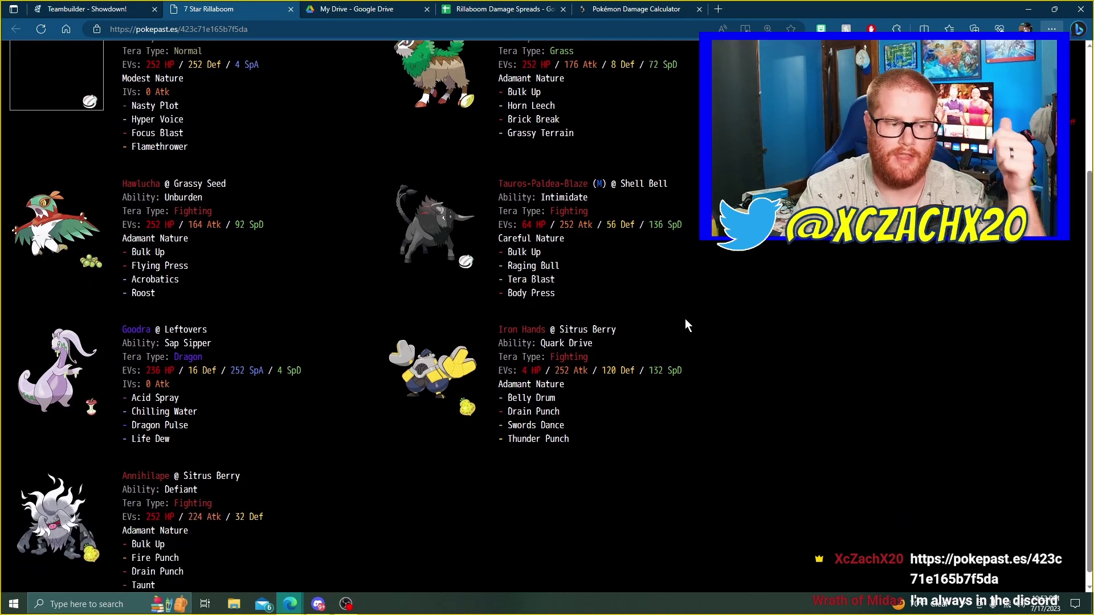
scroll(690, 325, "up", 2)
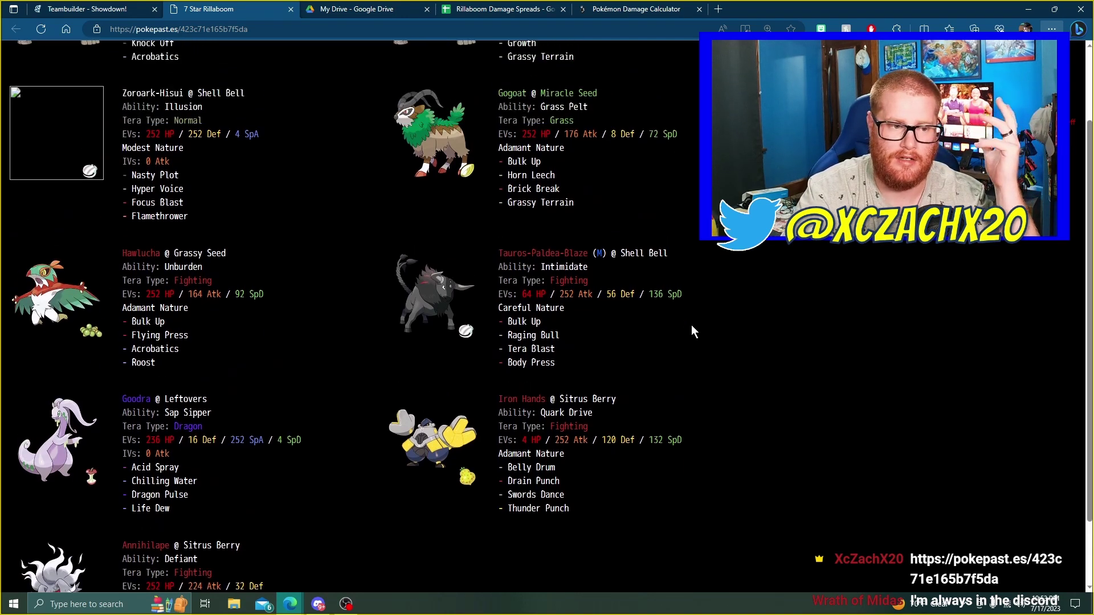
scroll(692, 331, "up", 2)
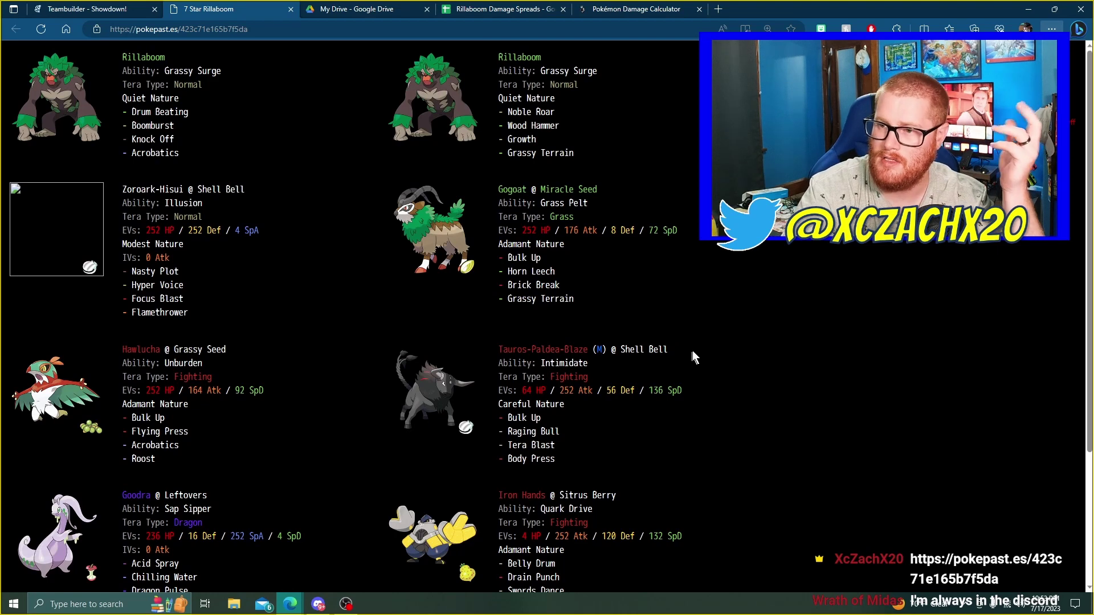
scroll(692, 348, "down", 3)
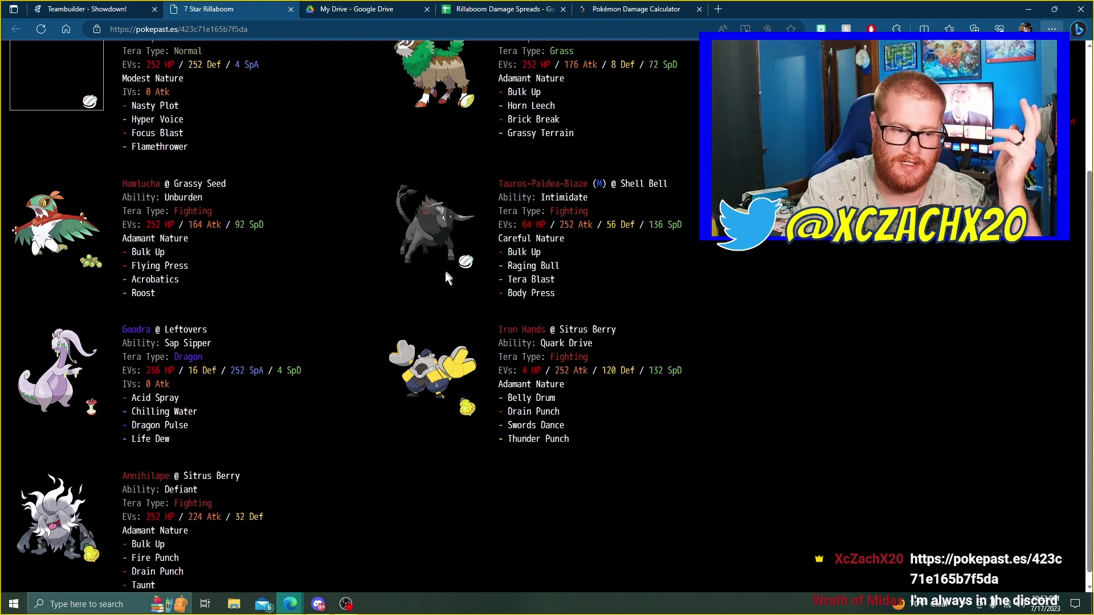
scroll(428, 305, "up", 3)
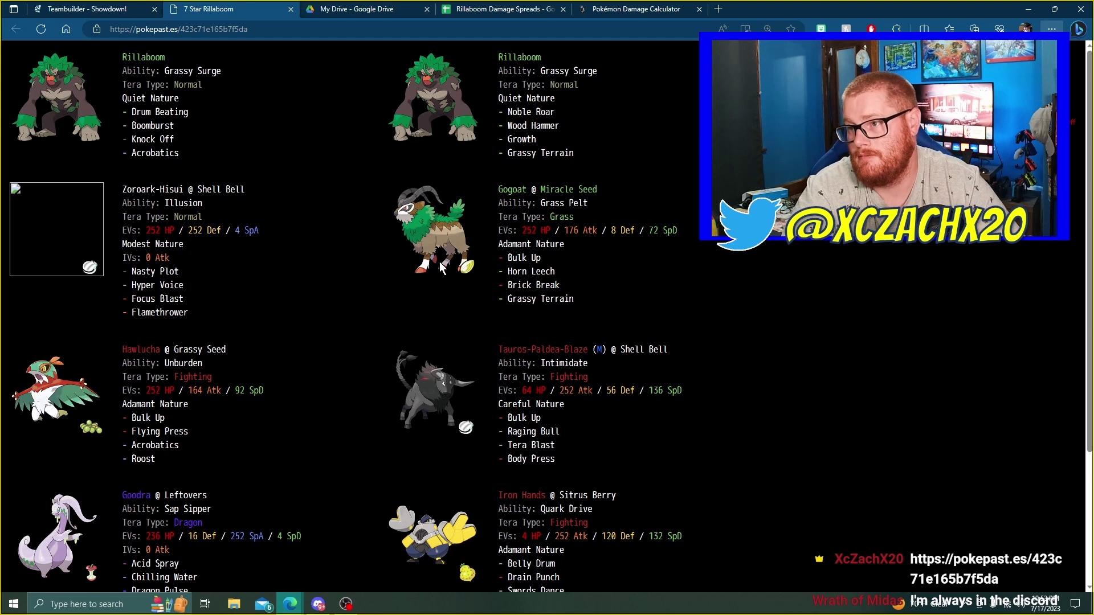
scroll(282, 493, "down", 4)
scroll(330, 416, "up", 2)
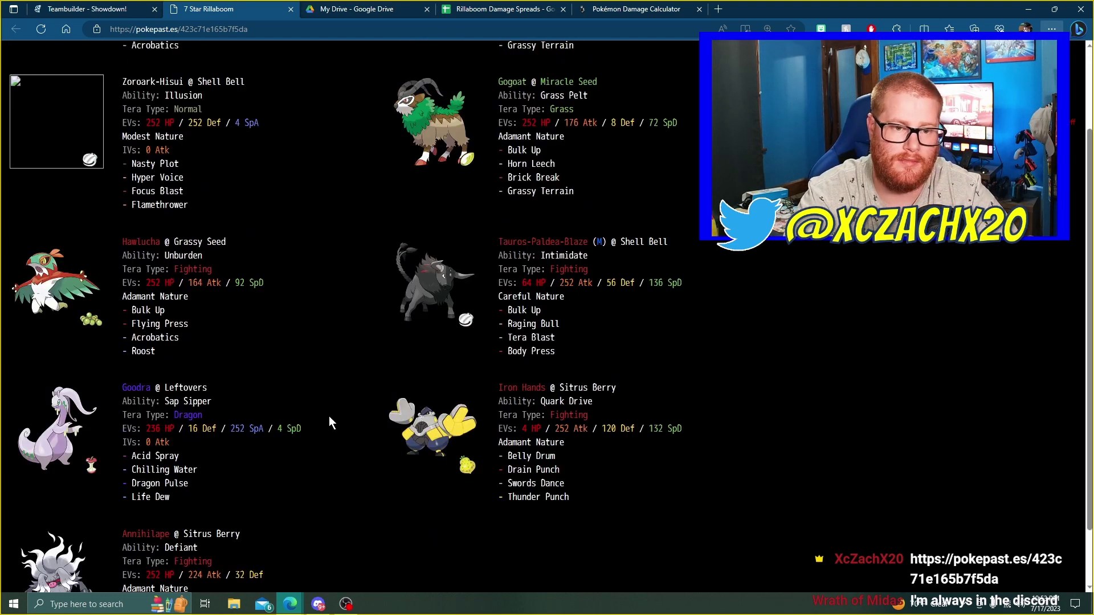
scroll(330, 421, "up", 2)
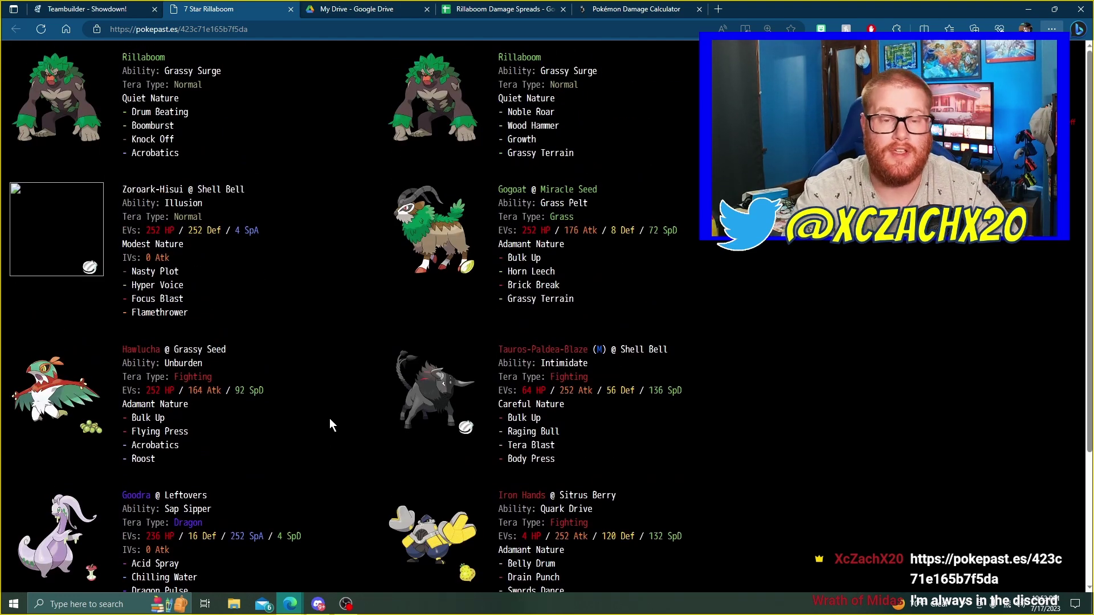